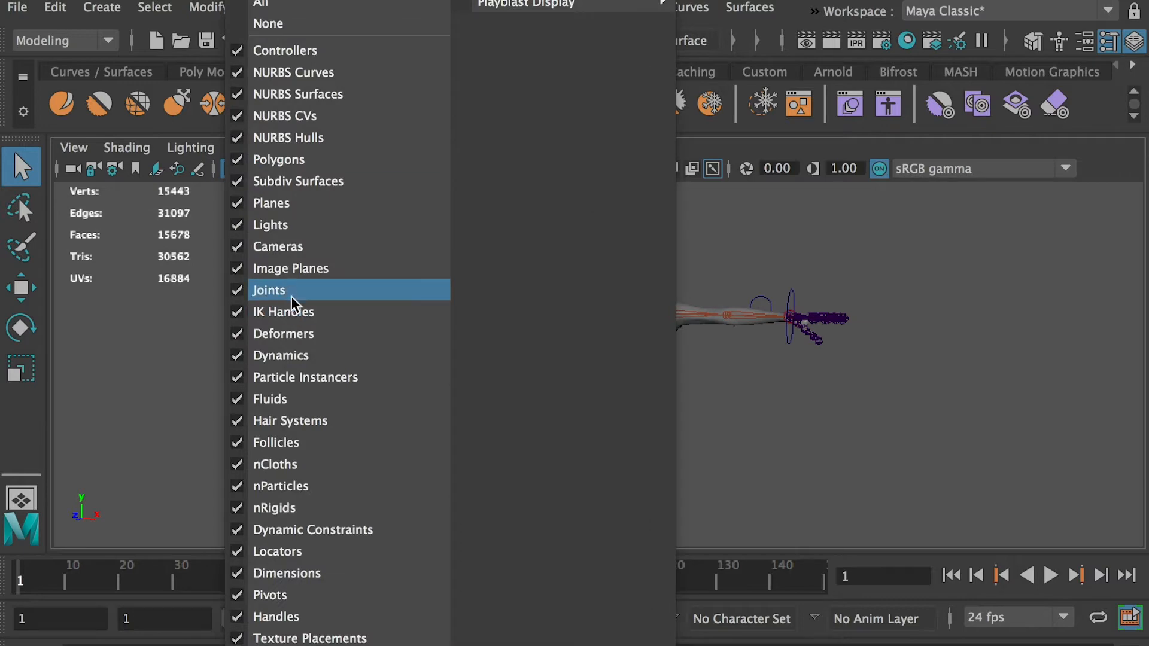
# Hide the joints in the perspective view so only the character mesh and rig controls remain.
pyautogui.click(292, 292)
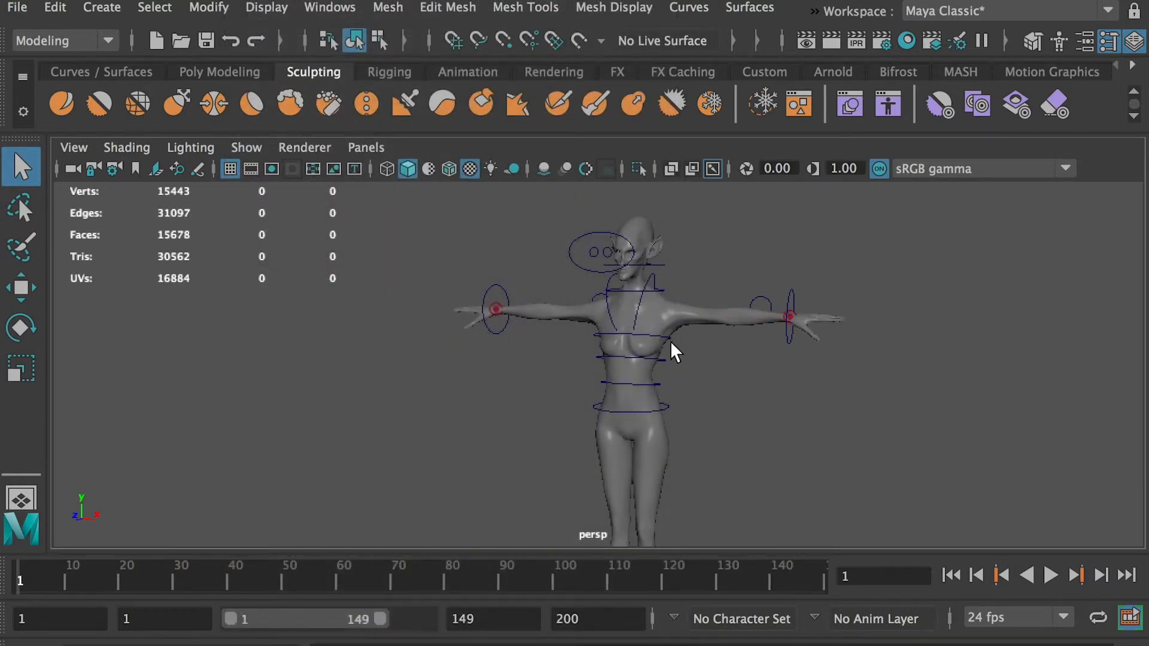
pyautogui.keyDown('alt'); pyautogui.moveTo(709, 408); pyautogui.dragTo(642, 331); pyautogui.keyUp('alt')
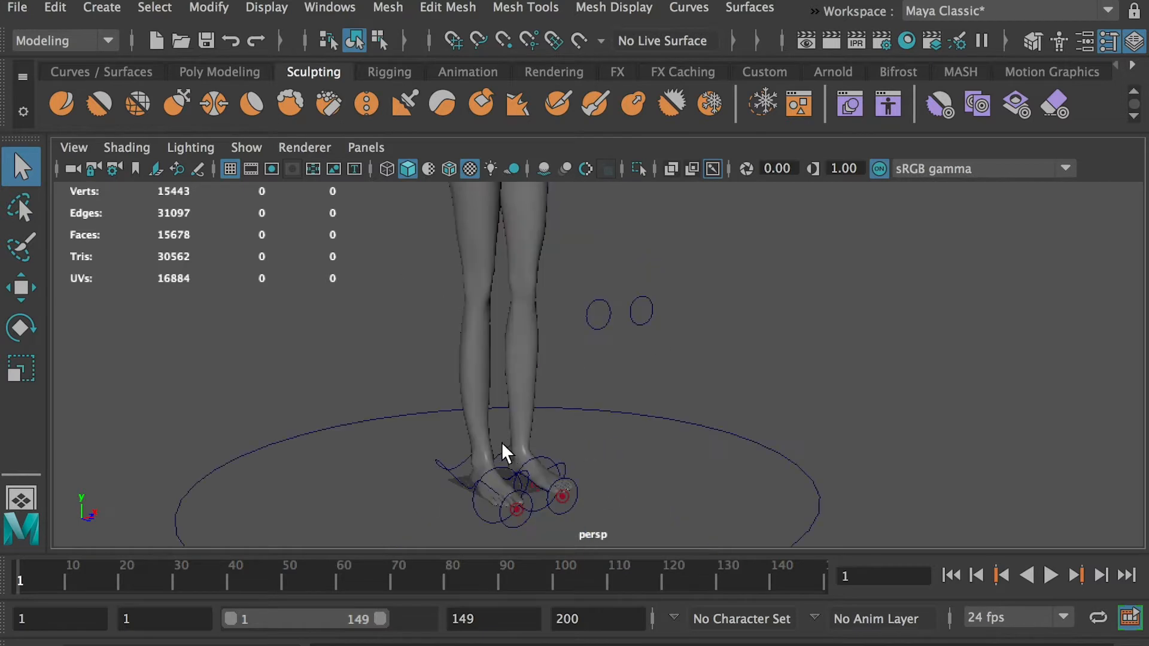
# Move the character's left foot control forward and the right foot control back to form a walking stride.
pyautogui.click(506, 448)
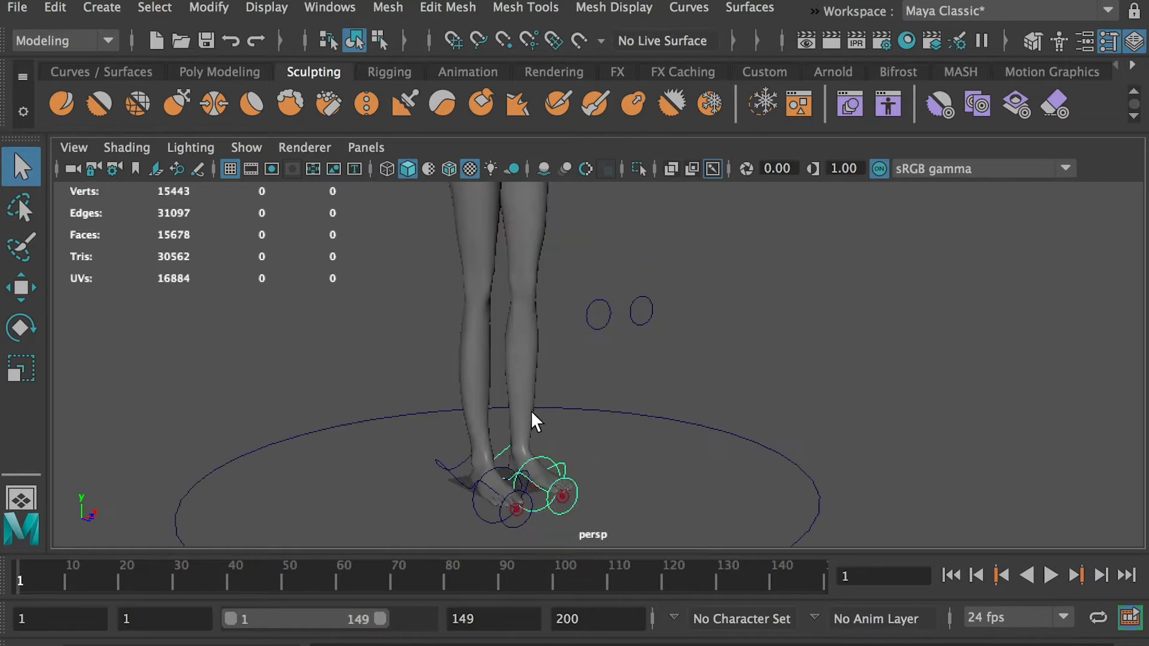
pyautogui.press('w')
pyautogui.keyDown('alt'); pyautogui.moveTo(786, 449); pyautogui.dragTo(564, 405, button='right'); pyautogui.keyUp('alt')
pyautogui.moveTo(634, 456); pyautogui.dragTo(682, 455)
pyautogui.keyDown('alt'); pyautogui.moveTo(590, 426); pyautogui.dragTo(581, 455); pyautogui.keyUp('alt')
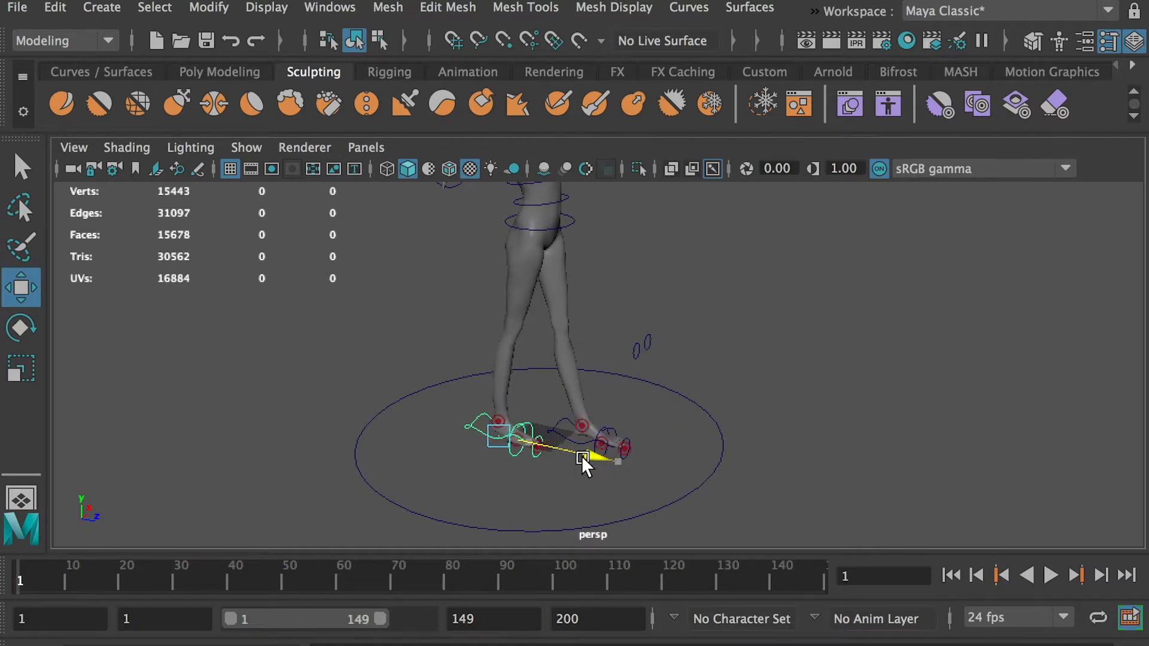
# Lower the hip control slightly so the knees bend.
pyautogui.click(555, 224)
pyautogui.keyDown('alt'); pyautogui.moveTo(569, 295); pyautogui.dragTo(575, 350); pyautogui.keyUp('alt')
pyautogui.moveTo(554, 242)
pyautogui.mouseDown()
pyautogui.moveTo(553, 261)
pyautogui.moveTo(563, 250)
pyautogui.mouseUp()
pyautogui.moveTo(628, 347)
pyautogui.keyDown('alt'); pyautogui.mouseDown()
pyautogui.moveTo(607, 324)
pyautogui.moveTo(645, 332)
pyautogui.moveTo(623, 345)
pyautogui.mouseUp(); pyautogui.keyUp('alt')
# Move the right foot control sideways away from the body and turn it about the vertical axis.
pyautogui.click(497, 486)
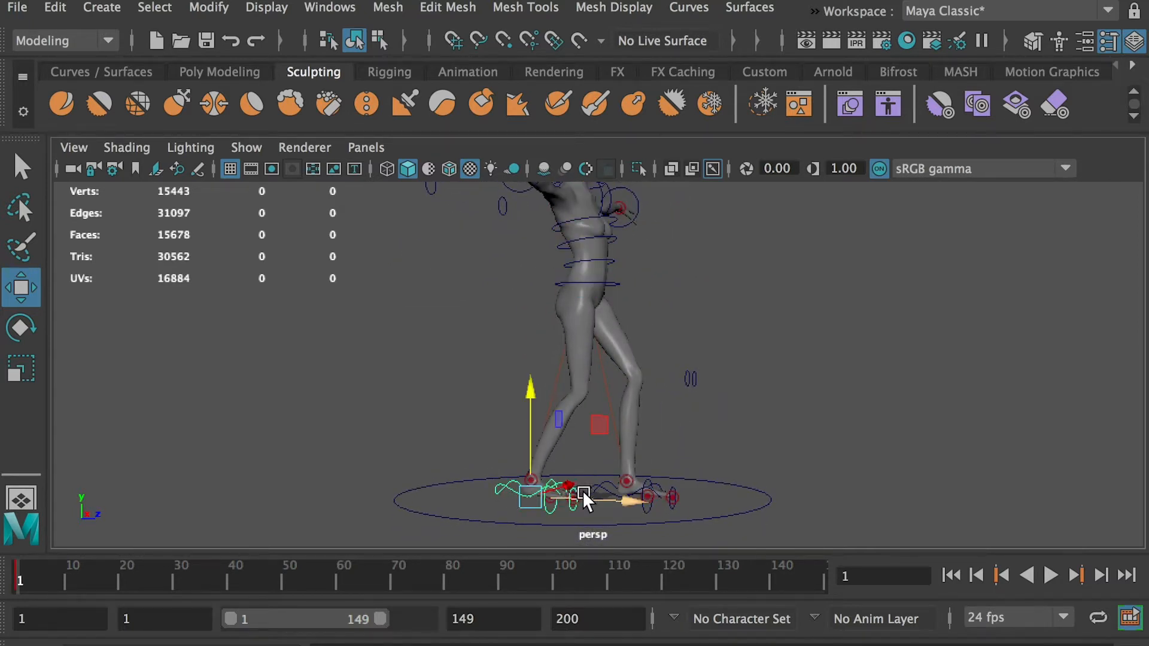
pyautogui.moveTo(583, 490); pyautogui.dragTo(425, 392)
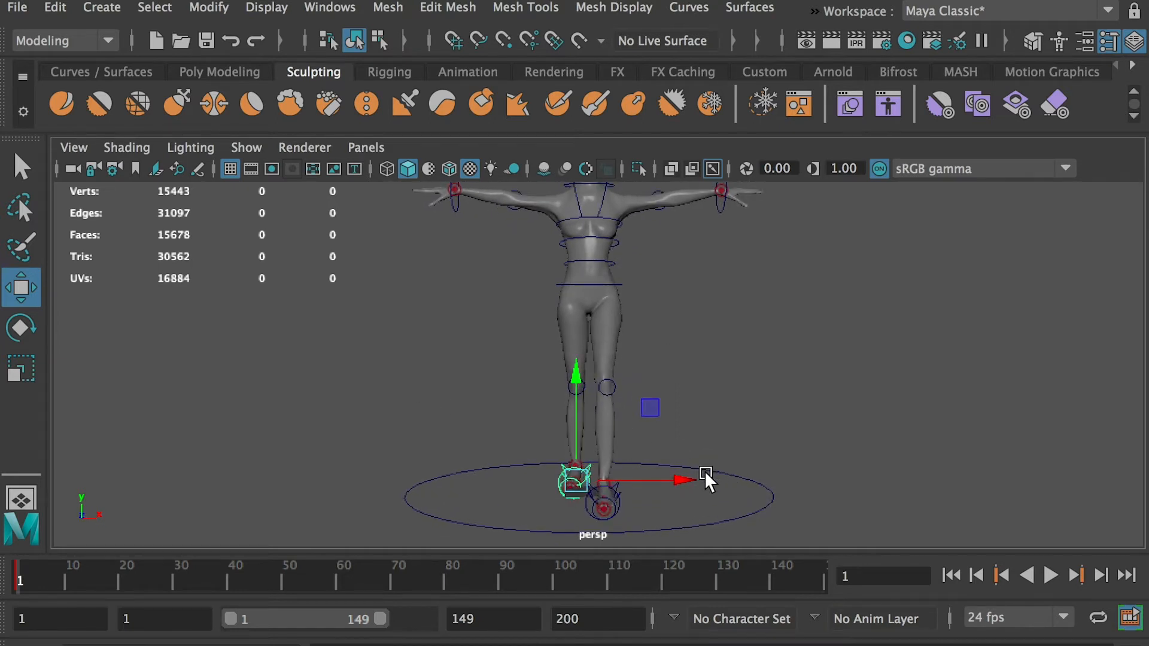
pyautogui.moveTo(705, 473); pyautogui.dragTo(659, 447)
pyautogui.press('e')
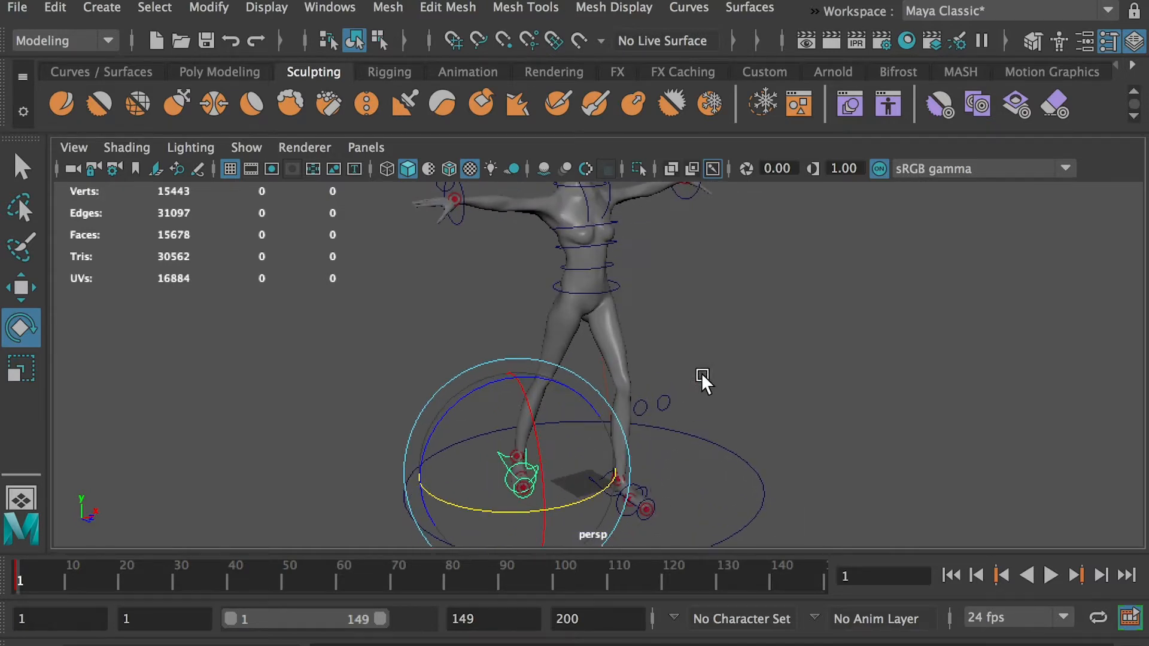
pyautogui.keyDown('alt'); pyautogui.moveTo(702, 372); pyautogui.dragTo(605, 477); pyautogui.keyUp('alt')
# Move the right knee control sideways away from the body.
pyautogui.click(638, 417)
pyautogui.click(594, 424)
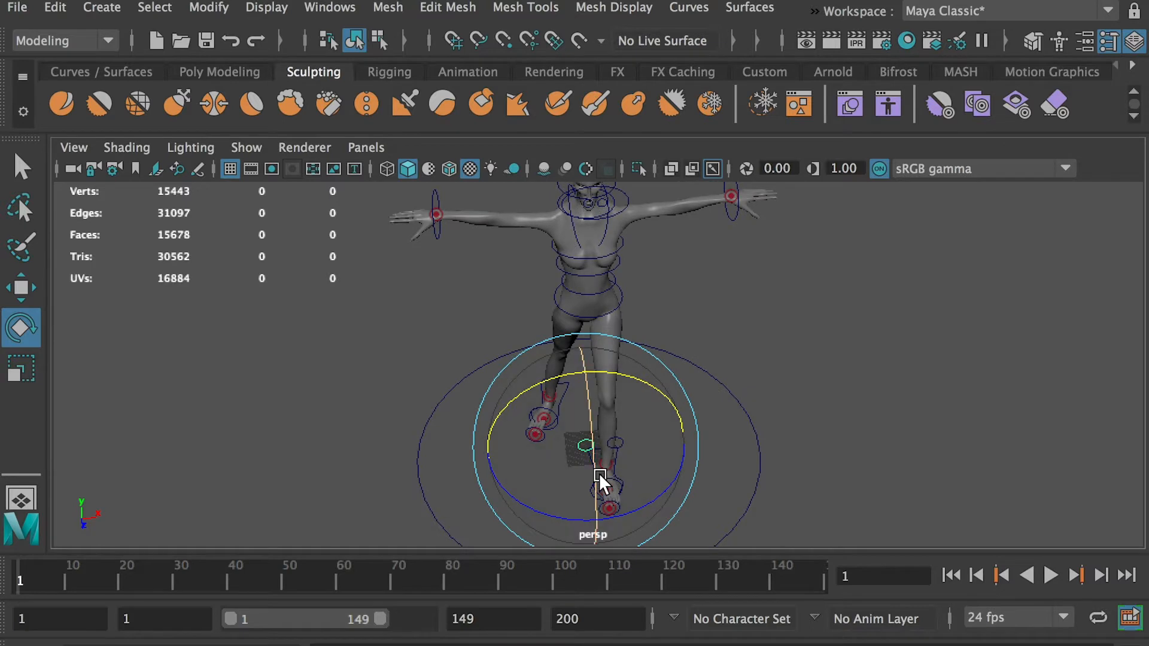
pyautogui.click(600, 472)
pyautogui.press('w')
pyautogui.click(587, 446)
pyautogui.moveTo(640, 442); pyautogui.dragTo(572, 447)
pyautogui.press('q')
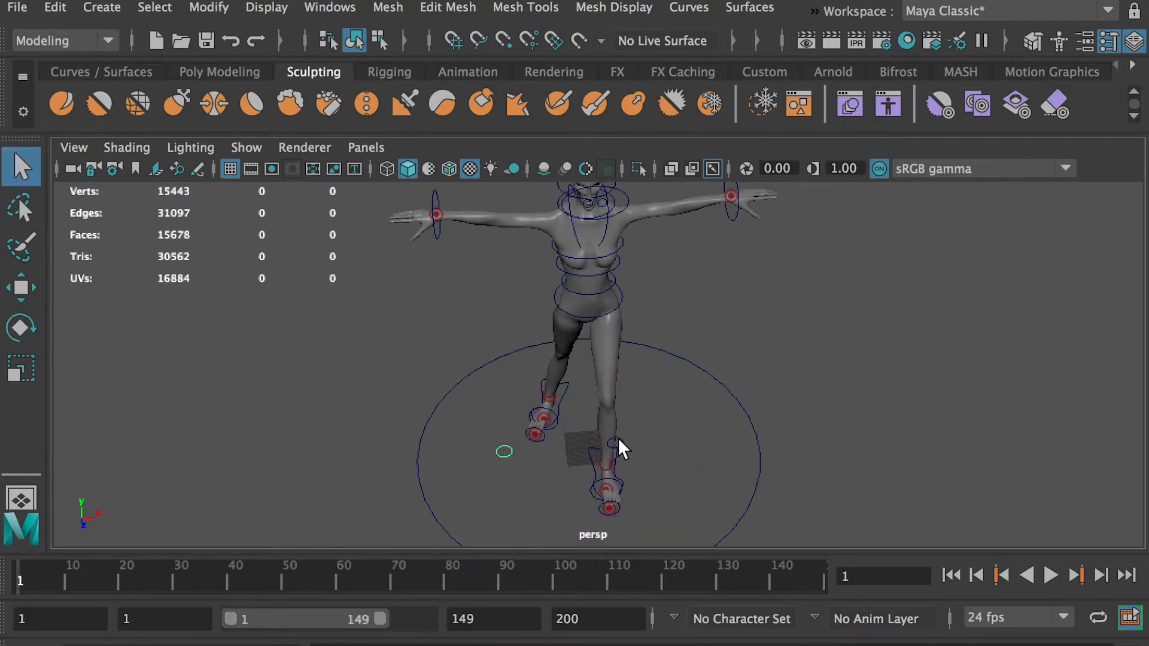
# Add the left knee control to the selection and move both knee controls forward, away from the legs.
pyautogui.click(616, 442)
pyautogui.press('w')
pyautogui.keyDown('alt'); pyautogui.moveTo(610, 459); pyautogui.dragTo(885, 380); pyautogui.keyUp('alt')
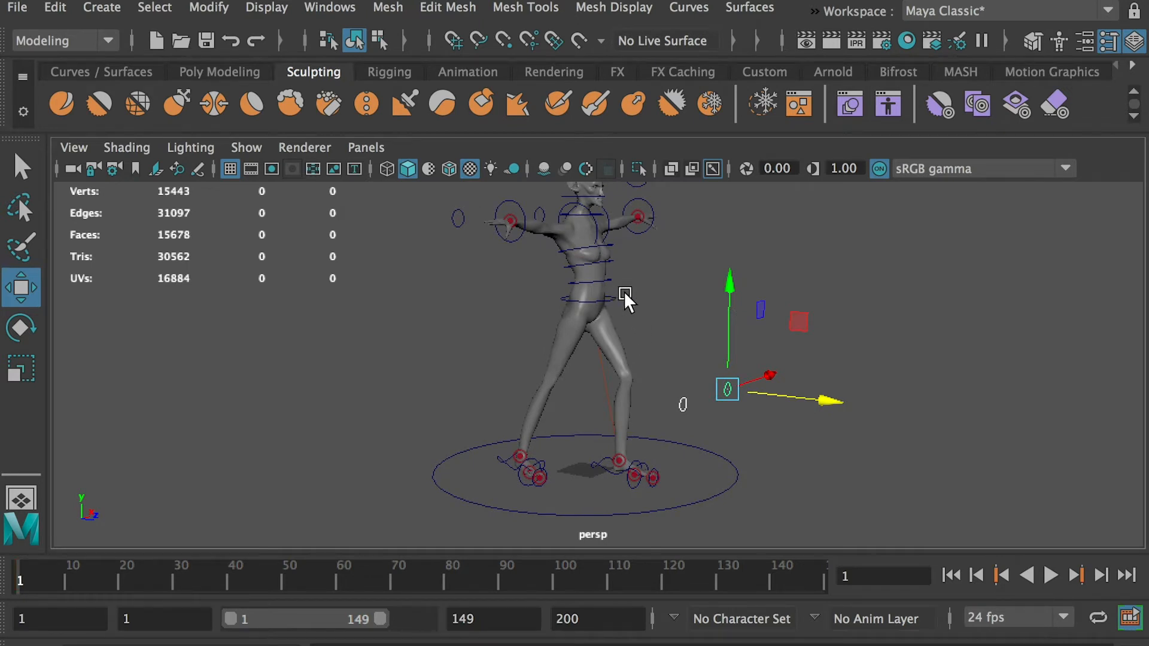
# Fine-tune the height of the hip control and inspect the stride pose from several angles.
pyautogui.moveTo(612, 299); pyautogui.dragTo(636, 311)
pyautogui.click(588, 216)
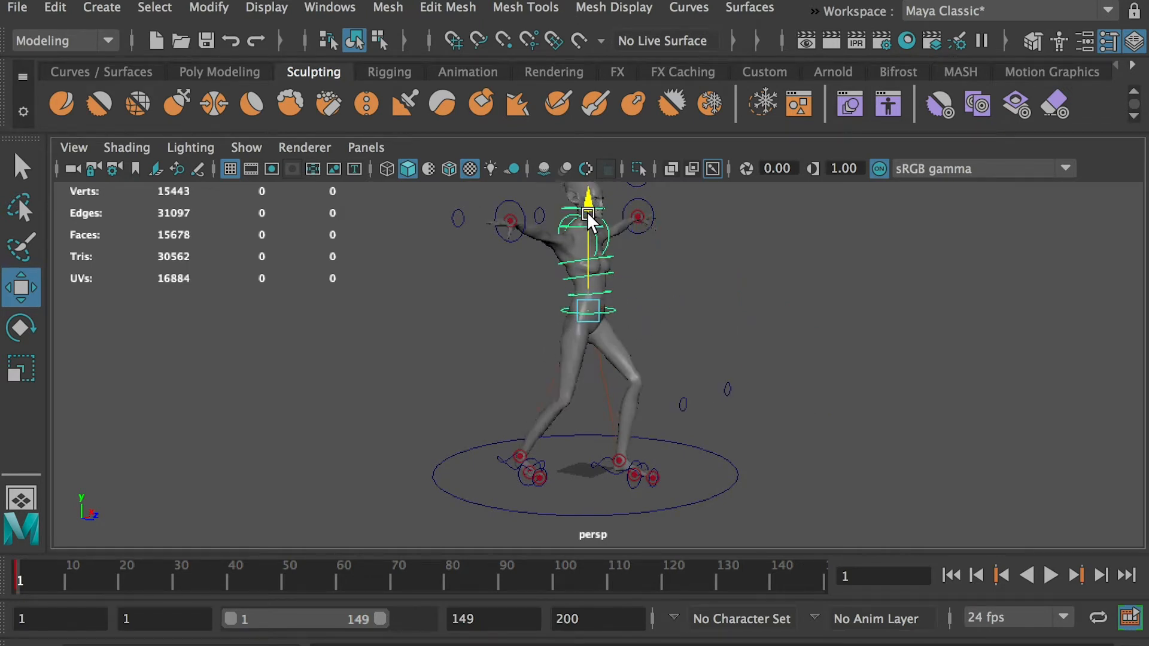
pyautogui.moveTo(587, 213); pyautogui.dragTo(592, 198)
pyautogui.keyDown('alt'); pyautogui.moveTo(701, 321); pyautogui.dragTo(669, 330); pyautogui.keyUp('alt')
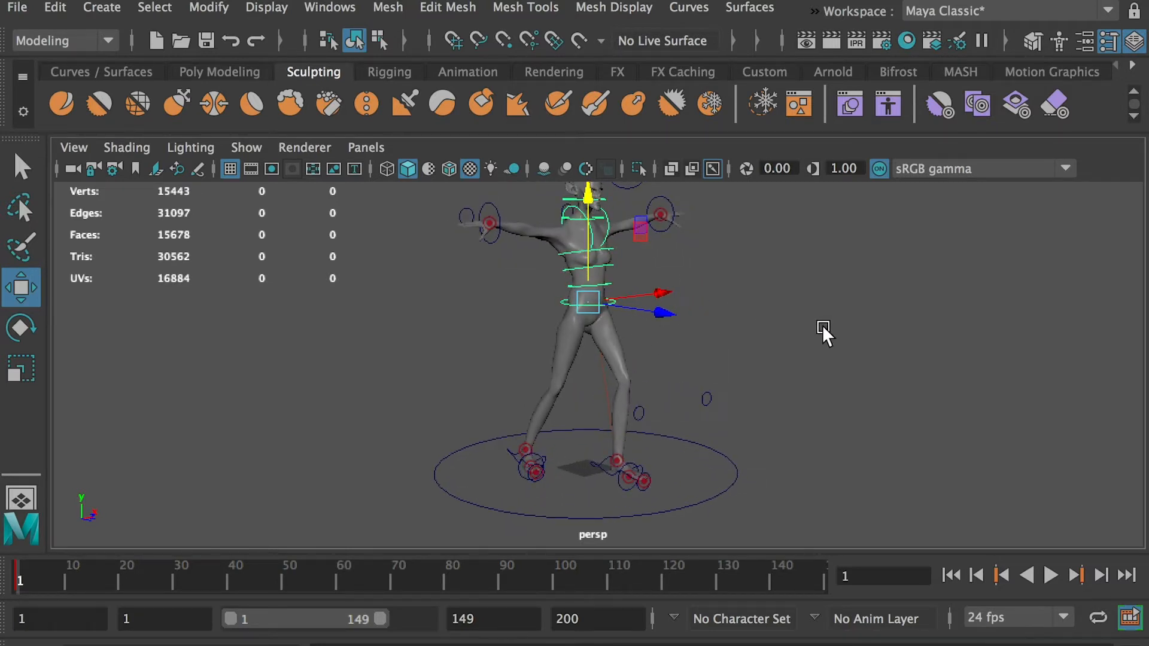
pyautogui.click(821, 325)
pyautogui.keyDown('alt'); pyautogui.moveTo(568, 464); pyautogui.dragTo(462, 468); pyautogui.keyUp('alt')
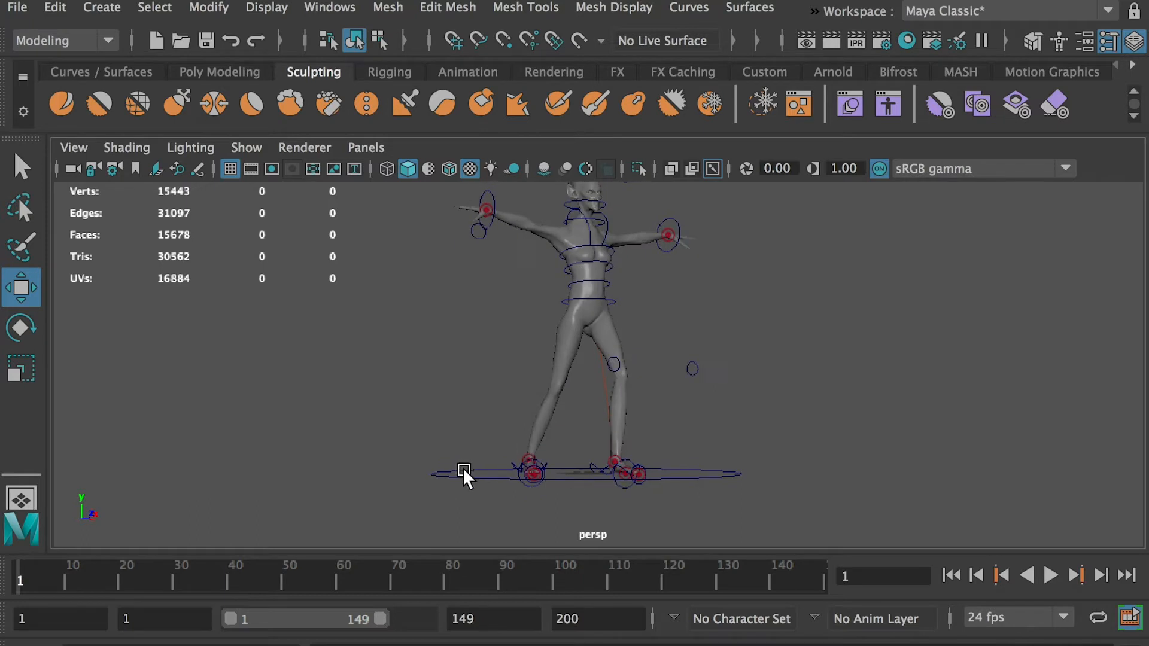
pyautogui.keyDown('alt'); pyautogui.moveTo(146, 502); pyautogui.dragTo(436, 410, button='right'); pyautogui.keyUp('alt')
# Select the hip control and set the playback range to end at frame 30.
pyautogui.click(608, 260)
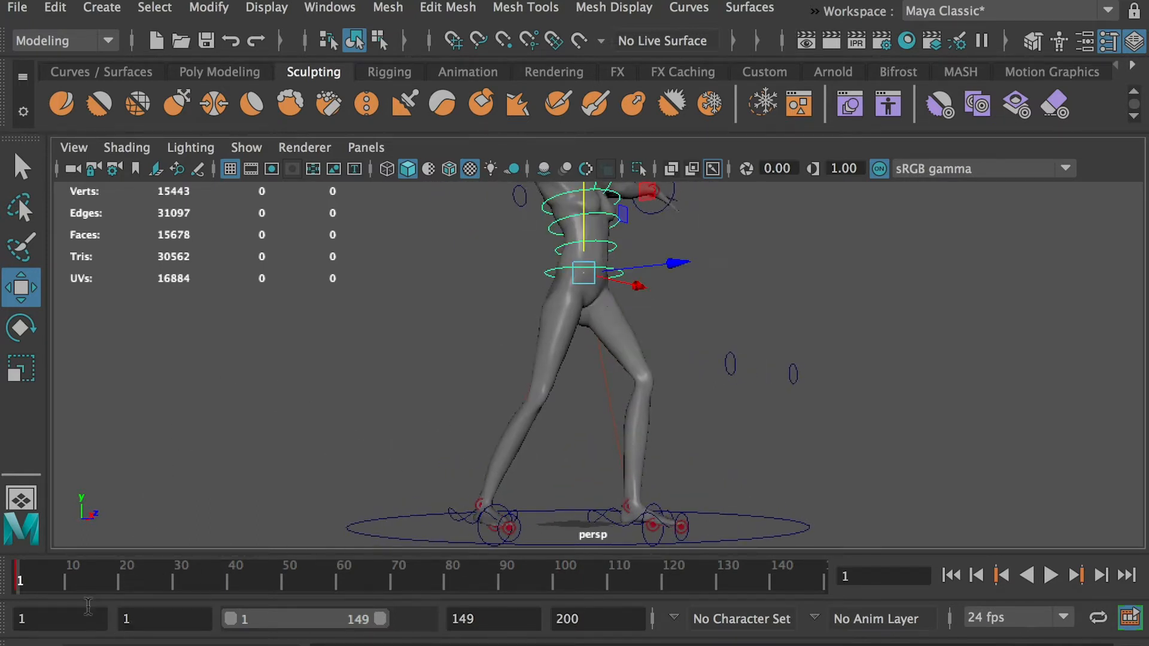
pyautogui.click(58, 578)
pyautogui.moveTo(381, 620); pyautogui.dragTo(297, 628)
pyautogui.doubleClick(477, 619)
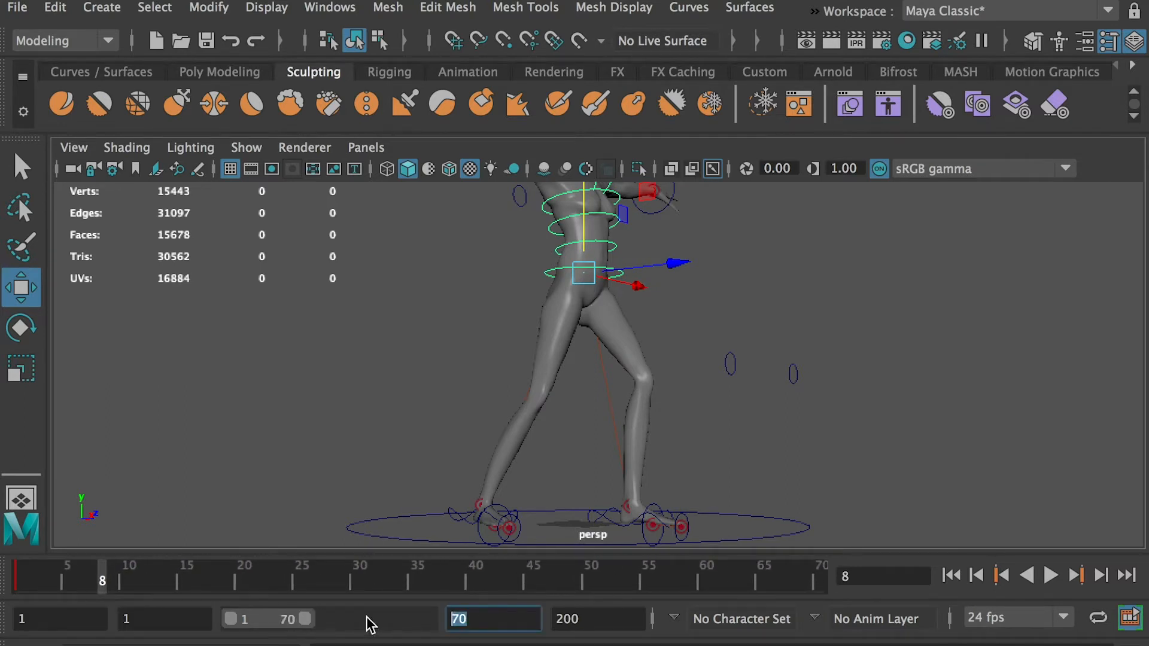
pyautogui.write('30')
pyautogui.press('Return')
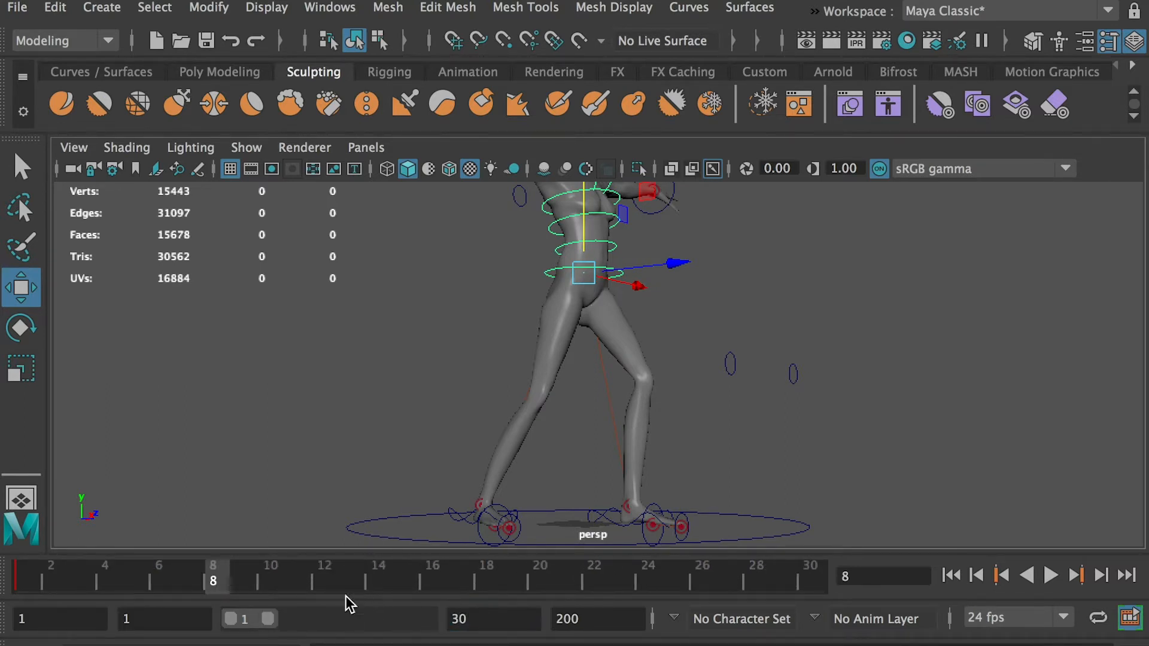
# At frame 5, shift the hip control slightly forward and down, key it, and play back the motion.
pyautogui.moveTo(180, 594); pyautogui.dragTo(142, 582)
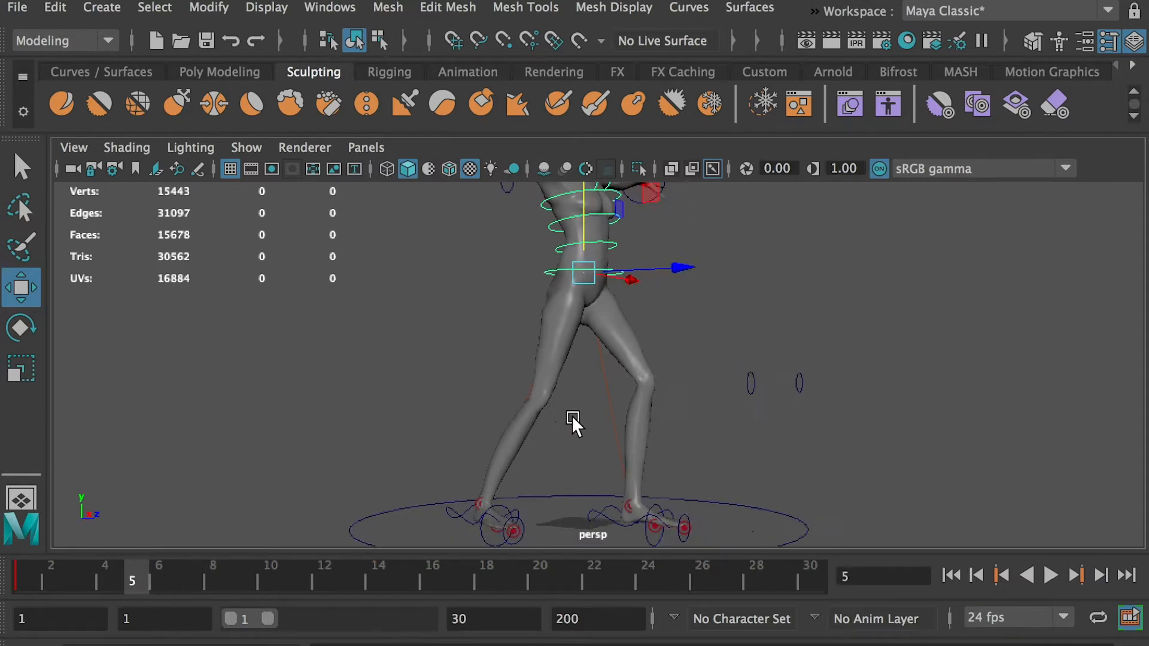
pyautogui.scroll(-2, 697, 417)
pyautogui.moveTo(686, 286); pyautogui.dragTo(693, 286)
pyautogui.moveTo(594, 230); pyautogui.dragTo(595, 242)
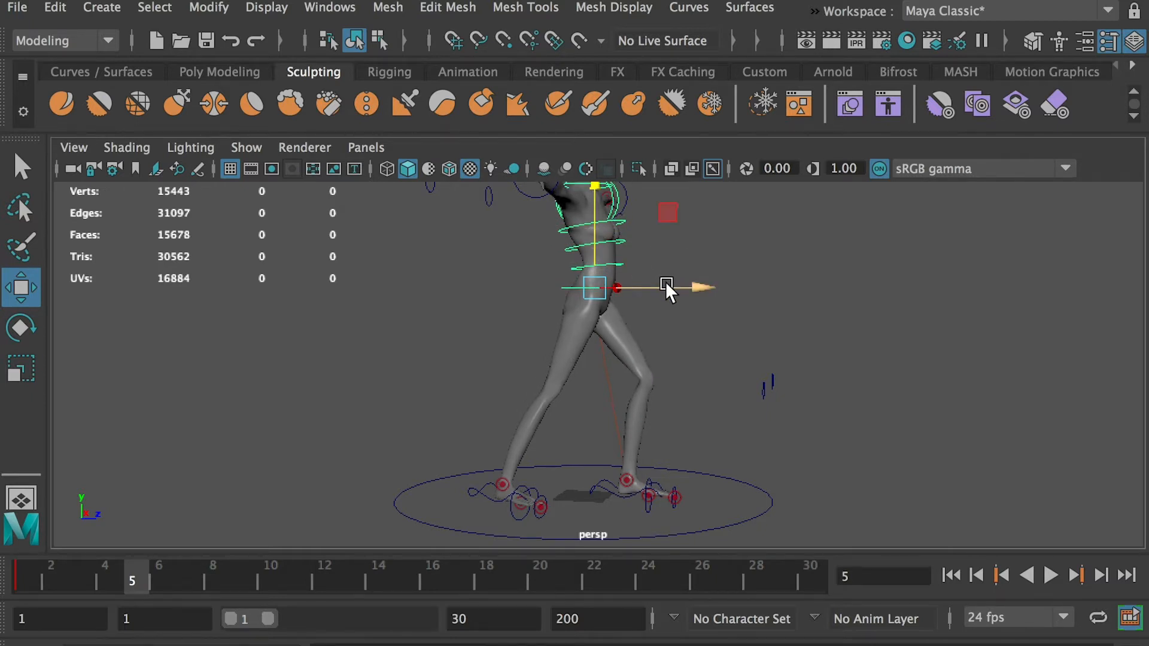
pyautogui.moveTo(665, 281); pyautogui.dragTo(670, 284)
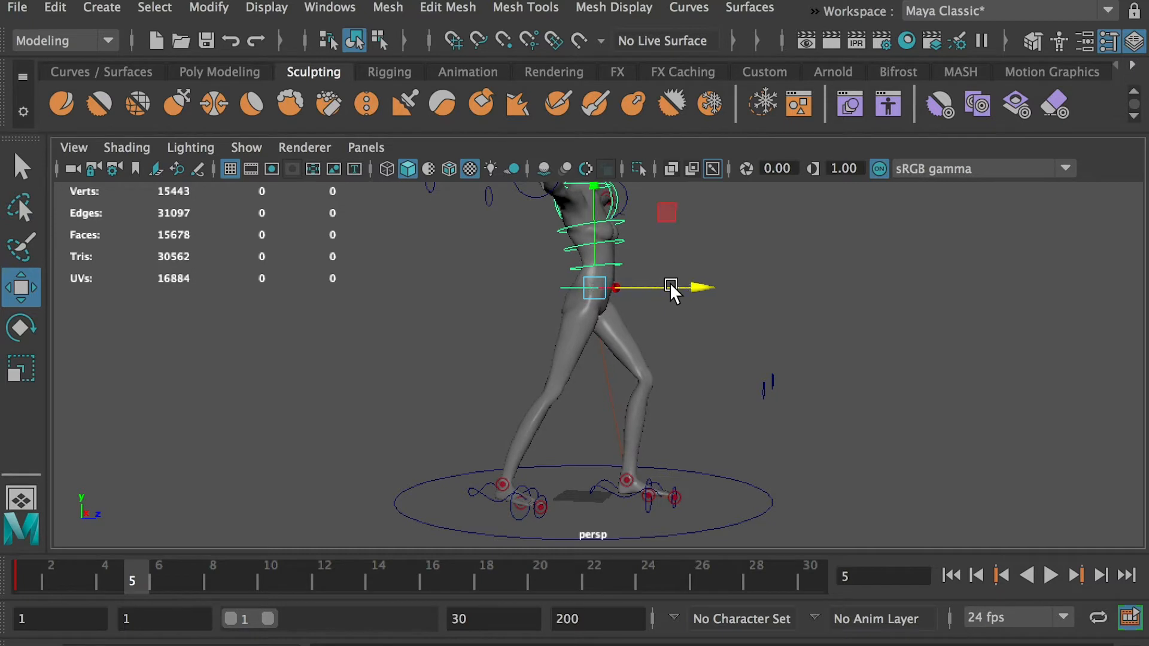
pyautogui.hotkey('alt', 'v')
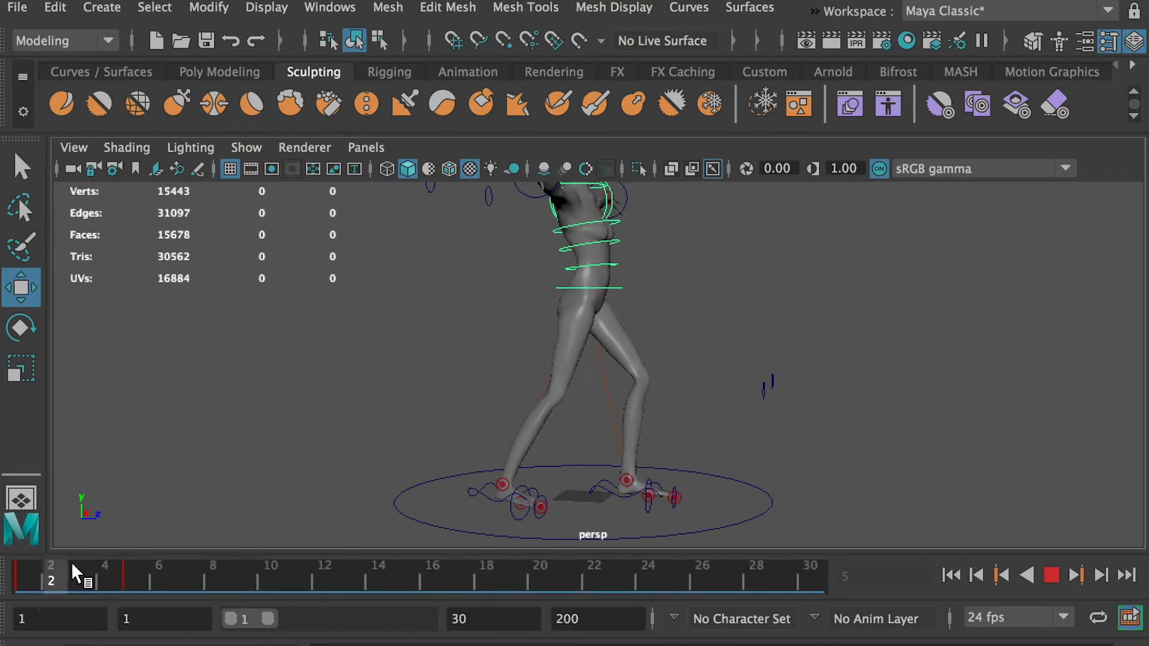
# At frame 1, move the hip control slightly back and review the motion up to frame 5.
pyautogui.moveTo(119, 571); pyautogui.dragTo(22, 566)
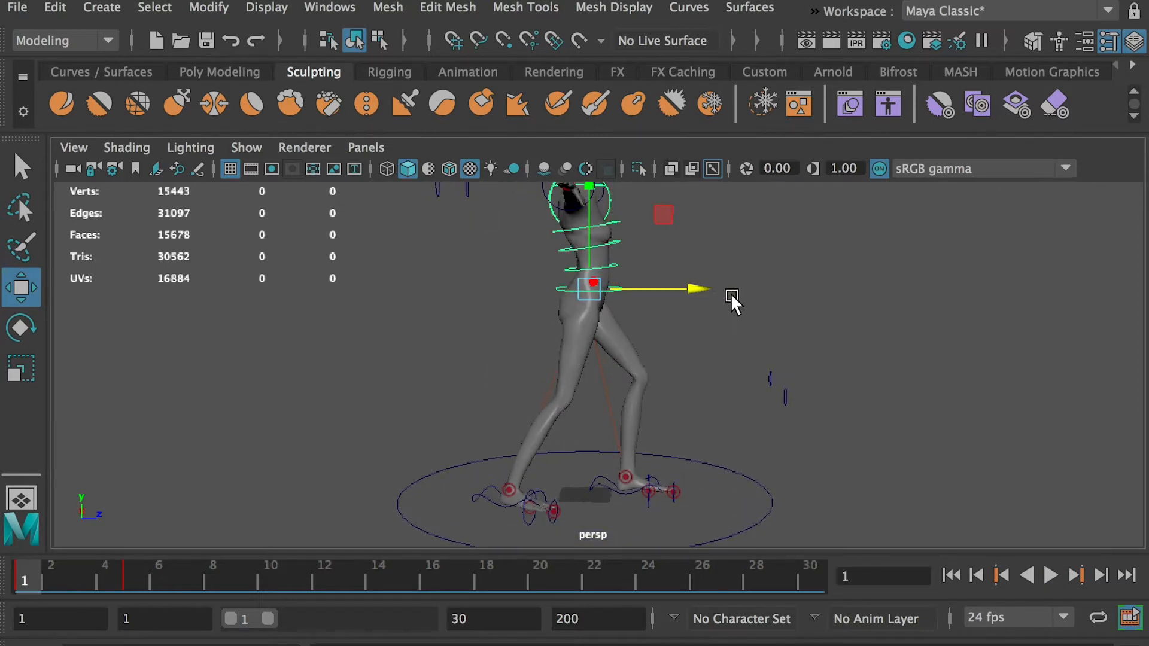
pyautogui.moveTo(697, 288)
pyautogui.mouseDown()
pyautogui.moveTo(692, 279)
pyautogui.moveTo(692, 292)
pyautogui.mouseUp()
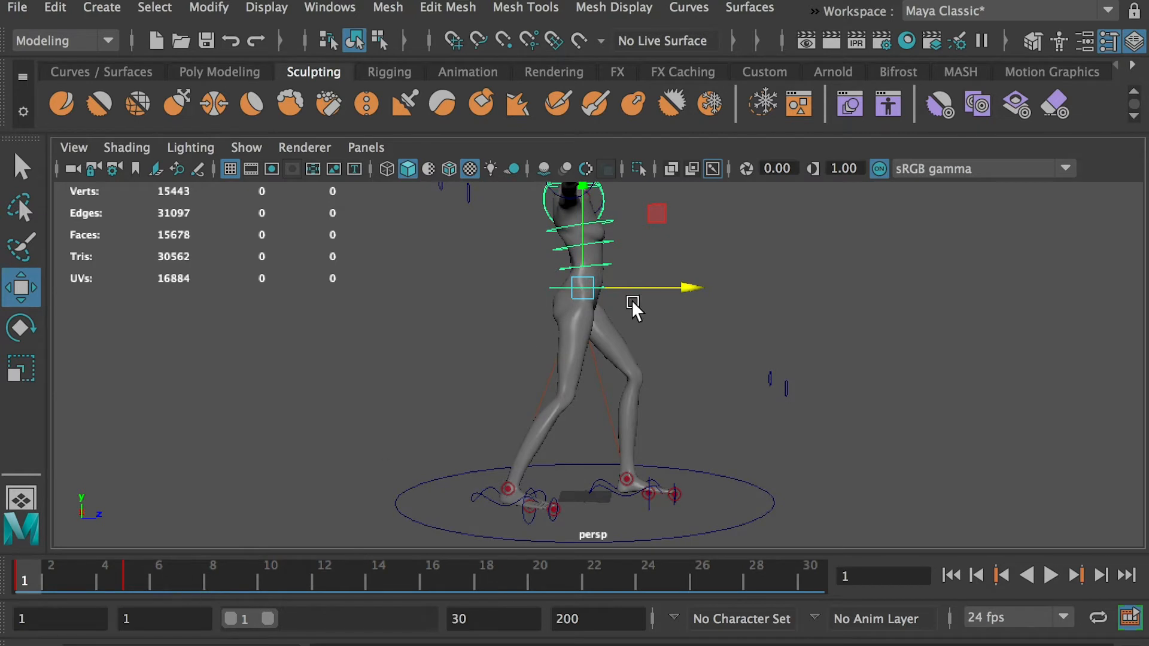
pyautogui.click(127, 574)
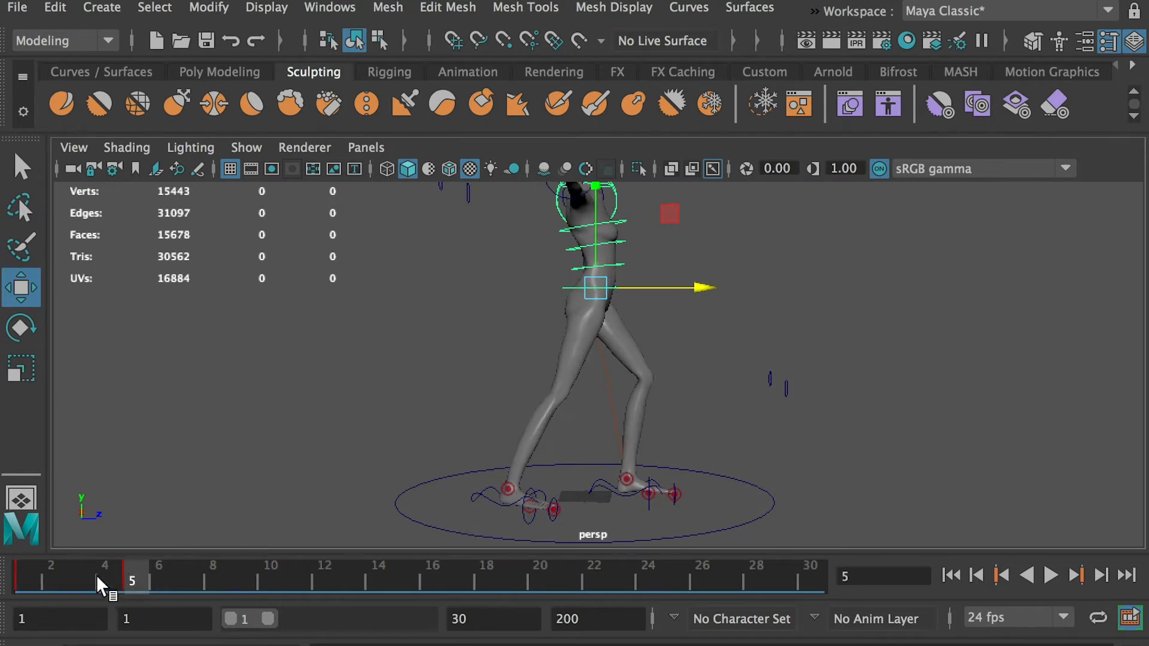
pyautogui.hotkey('alt', 'v')
pyautogui.moveTo(142, 578)
pyautogui.mouseDown()
pyautogui.moveTo(25, 583)
pyautogui.moveTo(155, 584)
pyautogui.moveTo(133, 584)
pyautogui.mouseUp()
# At frame 10, raise the hip control, move it forward over the front leg, and set a key.
pyautogui.keyDown('alt'); pyautogui.moveTo(468, 426); pyautogui.dragTo(431, 424); pyautogui.keyUp('alt')
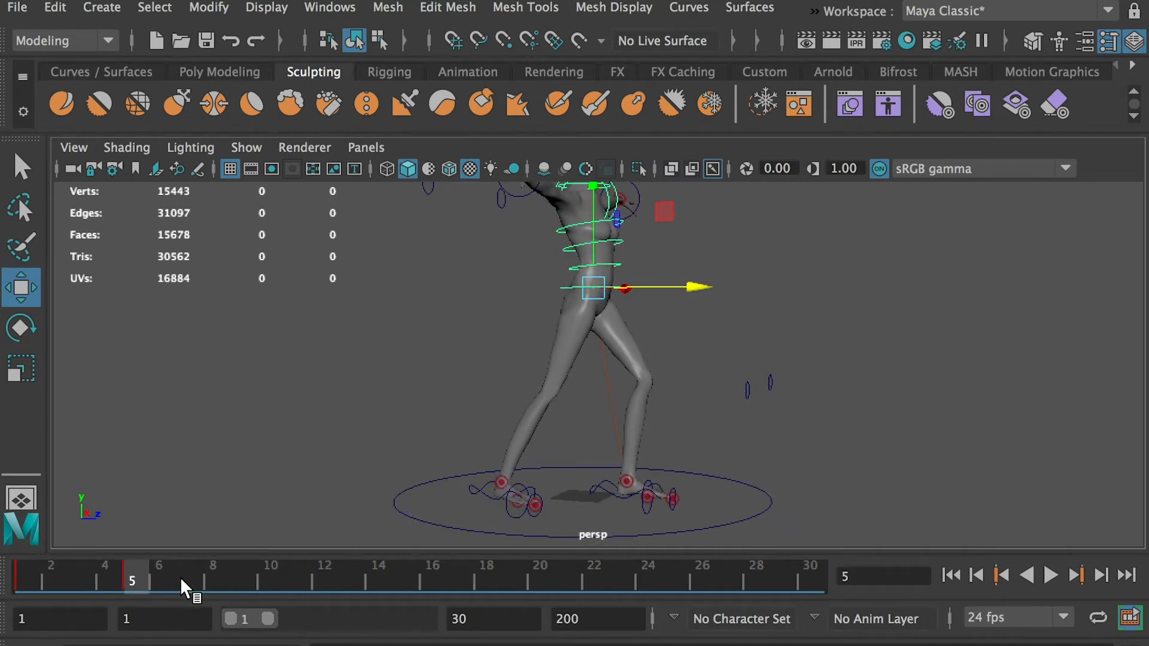
pyautogui.moveTo(181, 577); pyautogui.dragTo(261, 578)
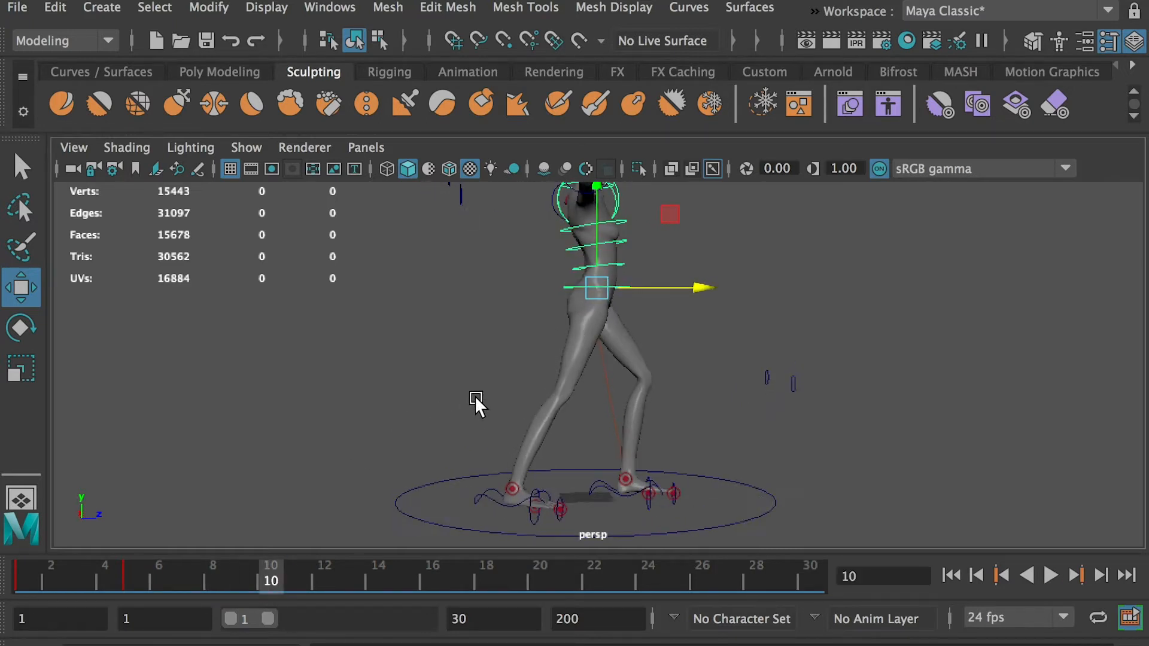
pyautogui.keyDown('alt'); pyautogui.moveTo(475, 396); pyautogui.dragTo(384, 494); pyautogui.keyUp('alt')
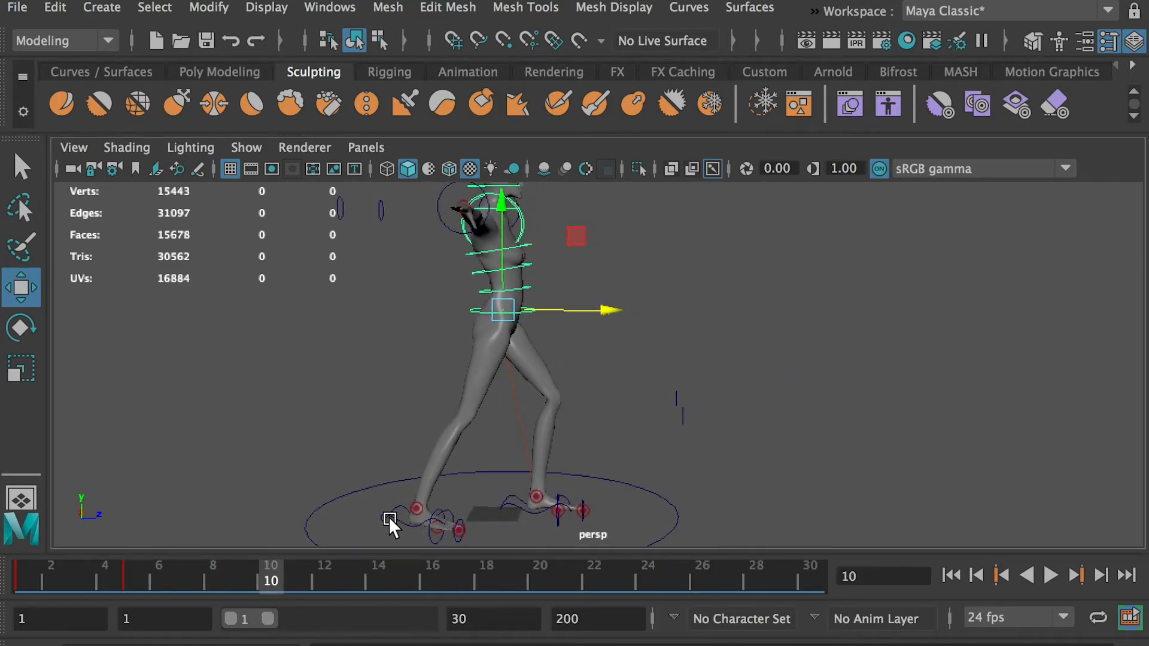
pyautogui.moveTo(500, 271); pyautogui.dragTo(497, 257)
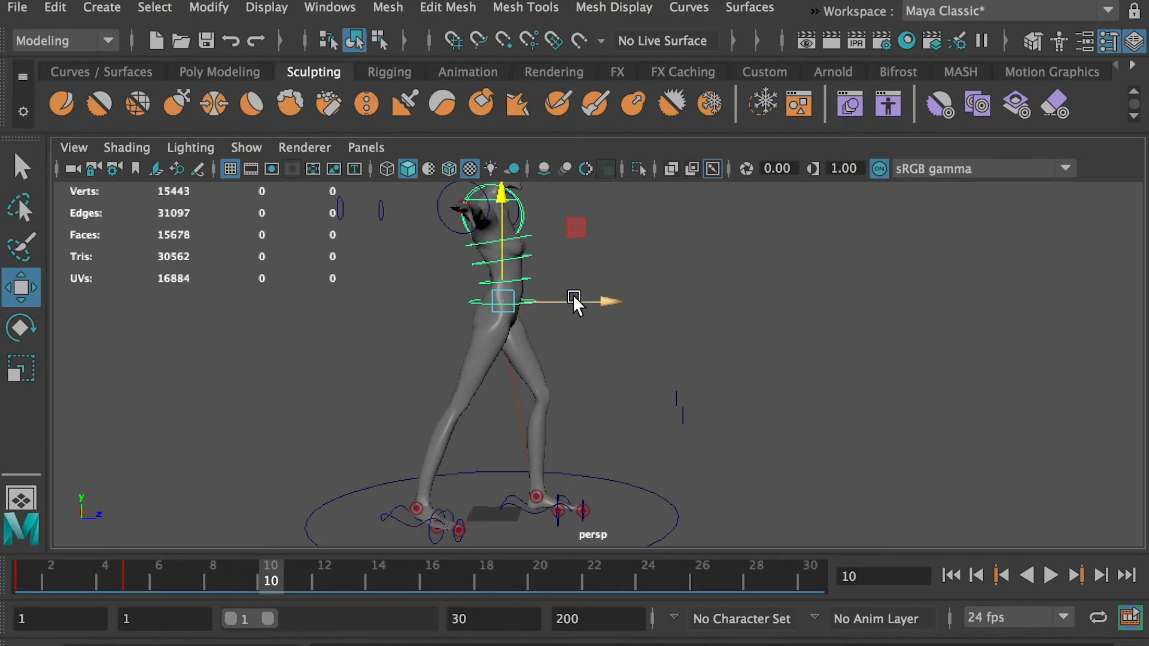
pyautogui.moveTo(573, 295); pyautogui.dragTo(640, 299)
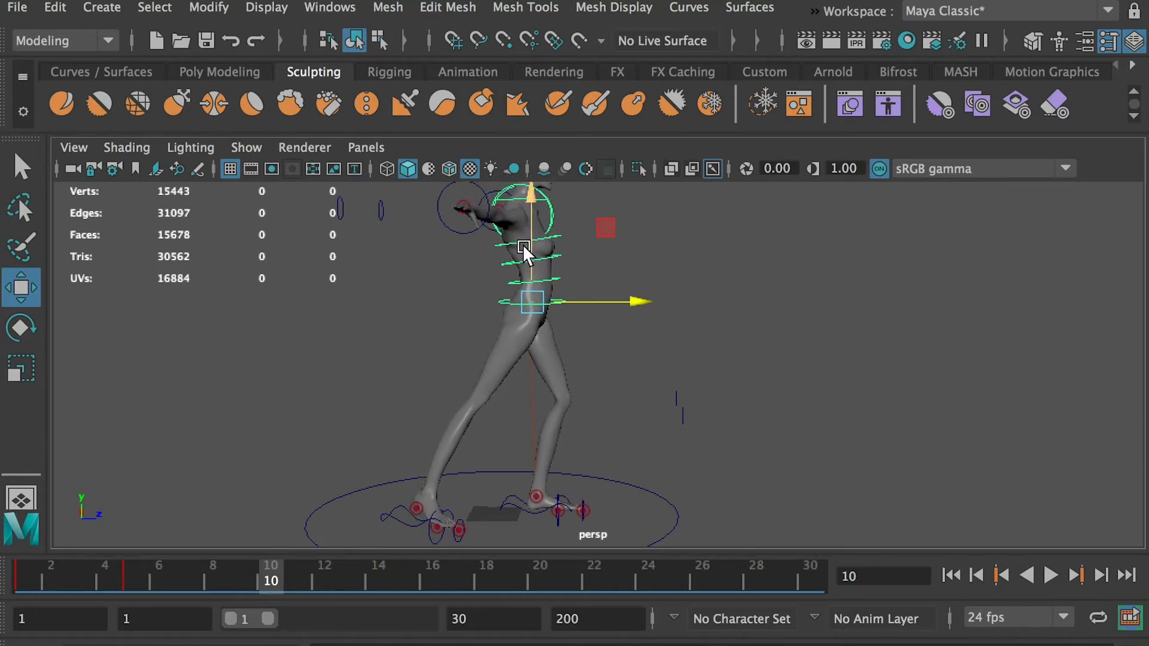
pyautogui.moveTo(530, 245); pyautogui.dragTo(530, 239)
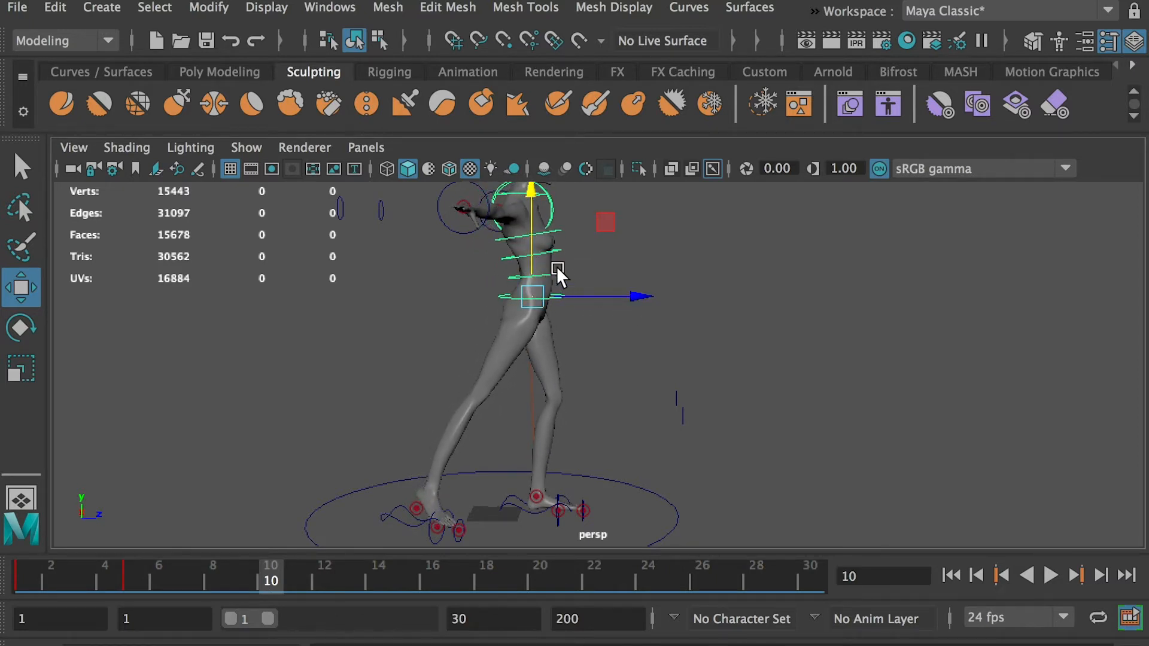
pyautogui.moveTo(612, 286); pyautogui.dragTo(622, 292)
pyautogui.press('s')
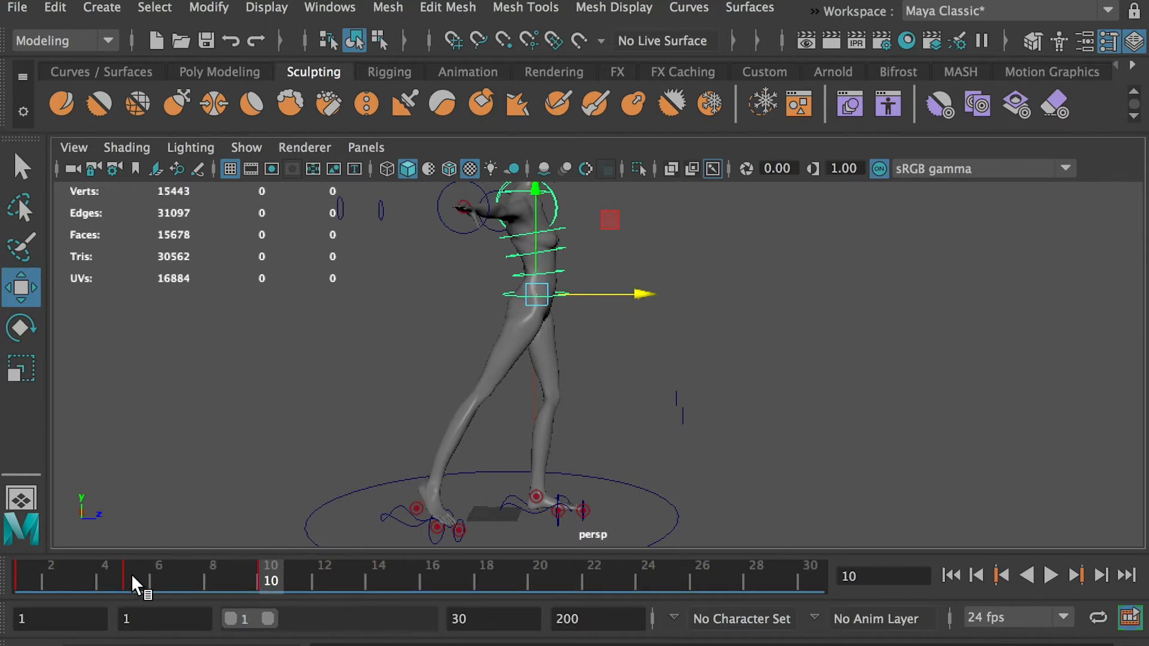
# Key the right foot control at frame 5, and at frame 10 move it forward and lift it off the ground.
pyautogui.moveTo(54, 590); pyautogui.dragTo(128, 590)
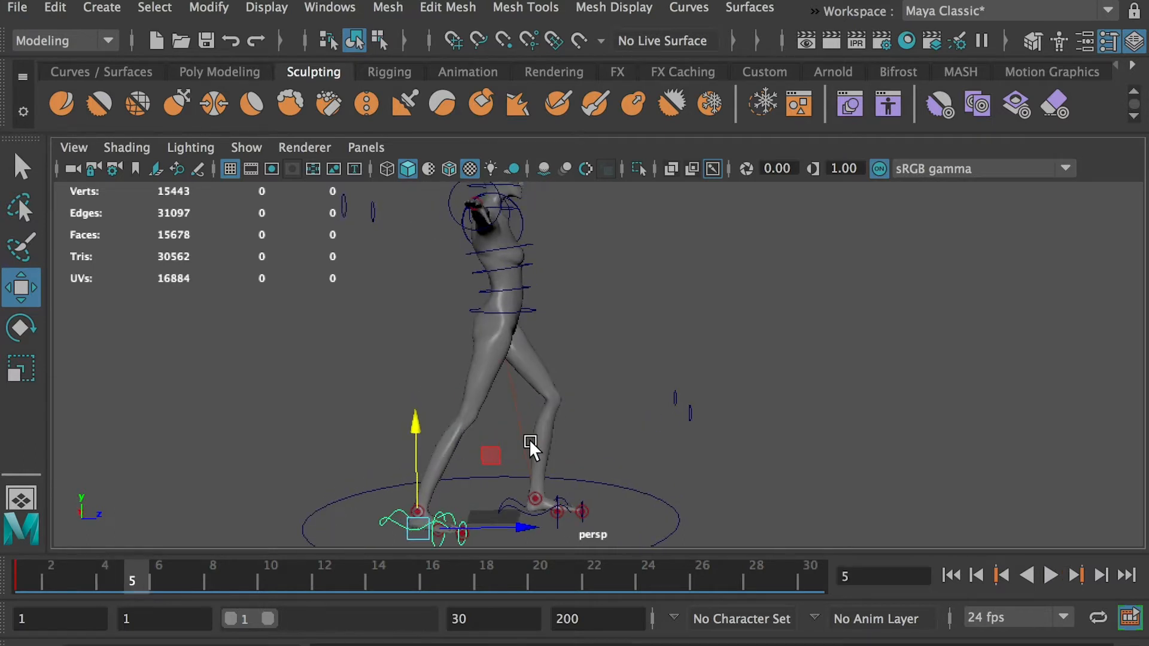
pyautogui.click(271, 580)
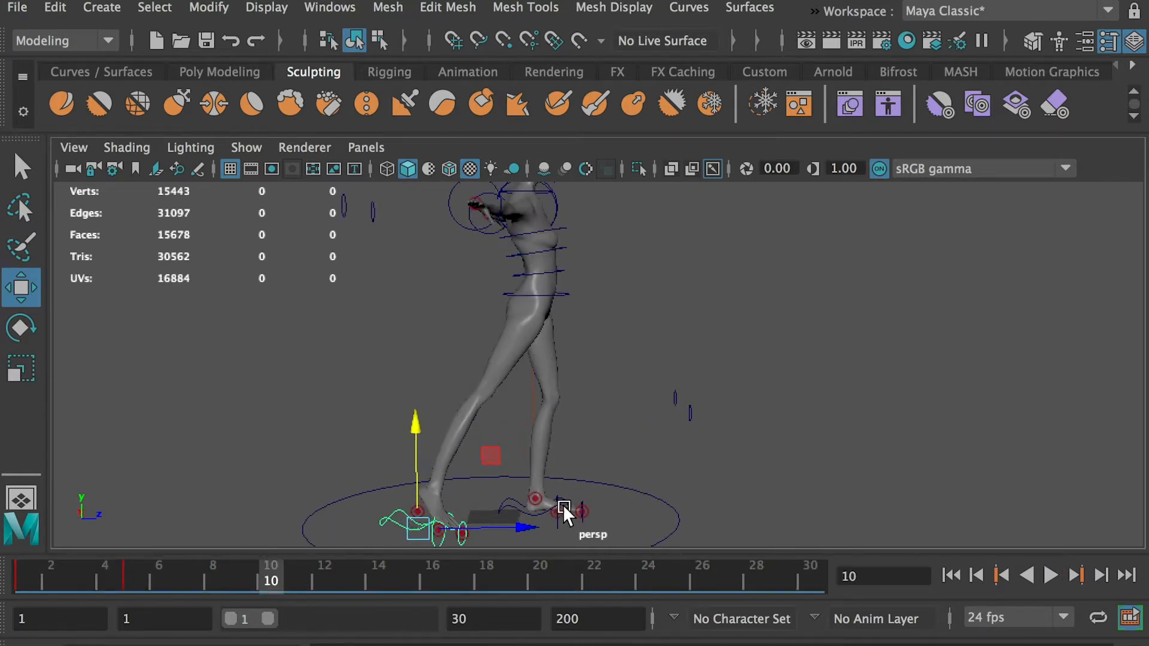
pyautogui.moveTo(519, 526); pyautogui.dragTo(623, 527)
pyautogui.moveTo(521, 444); pyautogui.dragTo(537, 367)
pyautogui.moveTo(607, 428); pyautogui.dragTo(648, 428)
pyautogui.moveTo(561, 340); pyautogui.dragTo(561, 286)
pyautogui.moveTo(635, 362); pyautogui.dragTo(644, 366)
# Rotate the raised right foot control to tilt the foot and lift it slightly higher.
pyautogui.press('e')
pyautogui.moveTo(637, 325); pyautogui.dragTo(639, 379)
pyautogui.press('w')
pyautogui.moveTo(568, 283); pyautogui.dragTo(569, 271)
pyautogui.keyDown('alt'); pyautogui.moveTo(764, 397); pyautogui.dragTo(456, 415); pyautogui.keyUp('alt')
# Select both knee controls in front of the legs and key them at frames 1 and 5.
pyautogui.click(485, 414)
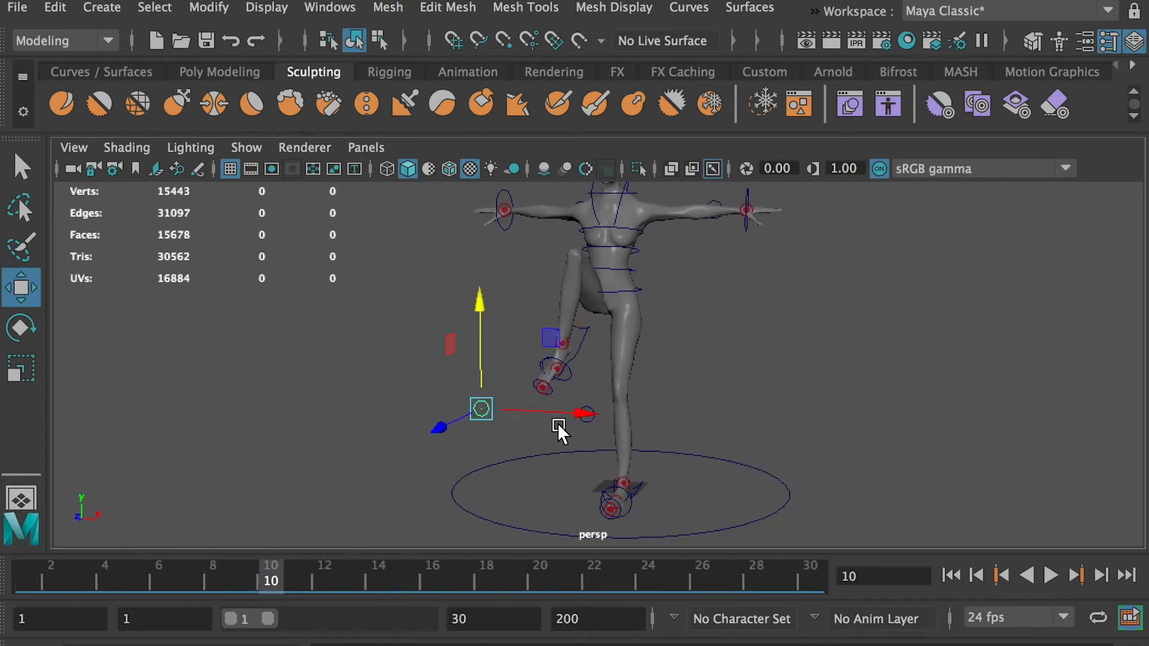
pyautogui.press('q')
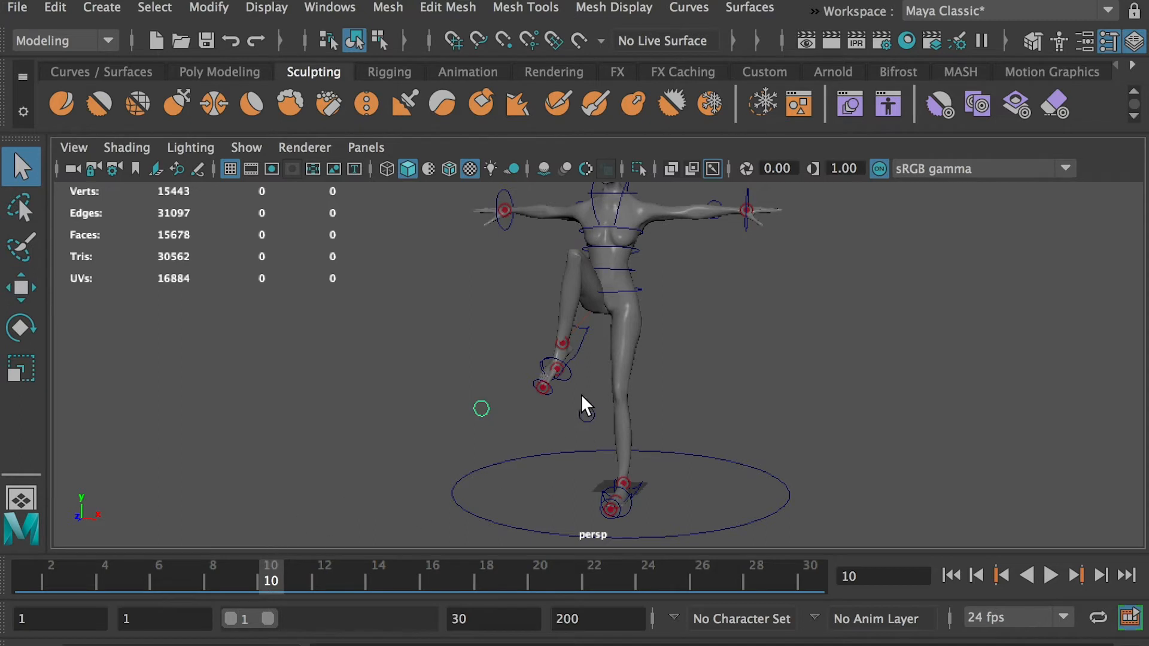
pyautogui.keyDown('shift'); pyautogui.click(587, 413); pyautogui.keyUp('shift')
pyautogui.click(25, 578)
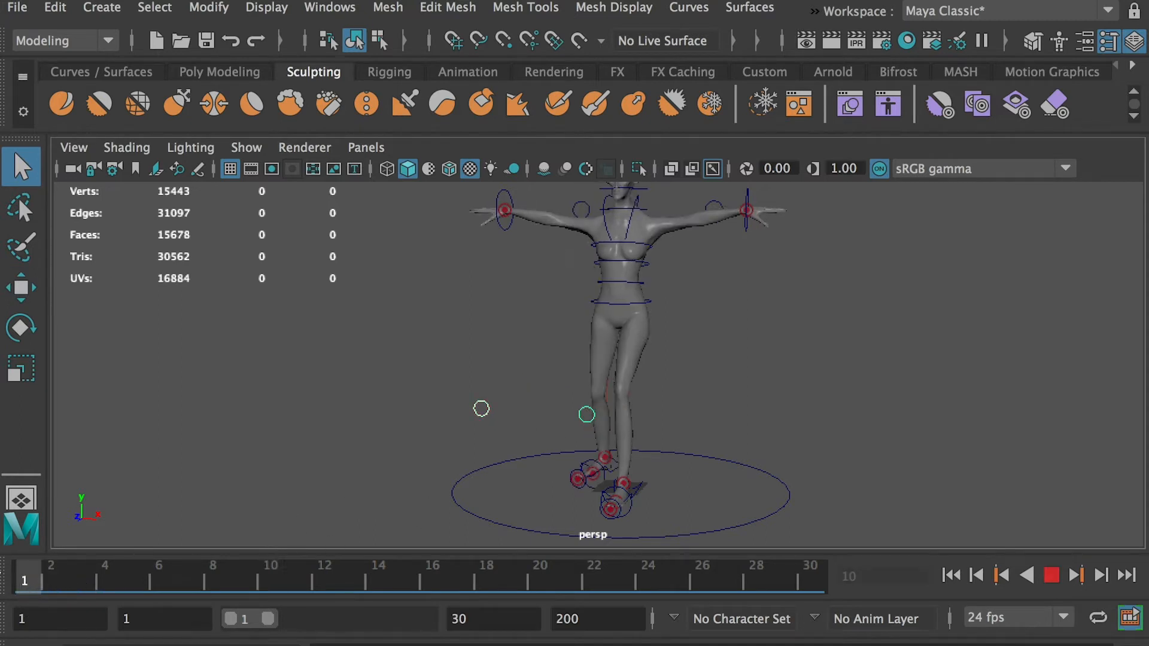
pyautogui.press('s')
pyautogui.click(104, 580)
pyautogui.moveTo(105, 579)
pyautogui.mouseDown()
pyautogui.moveTo(133, 580)
pyautogui.moveTo(20, 580)
pyautogui.moveTo(105, 579)
pyautogui.mouseUp()
pyautogui.hotkey('alt', 'v')
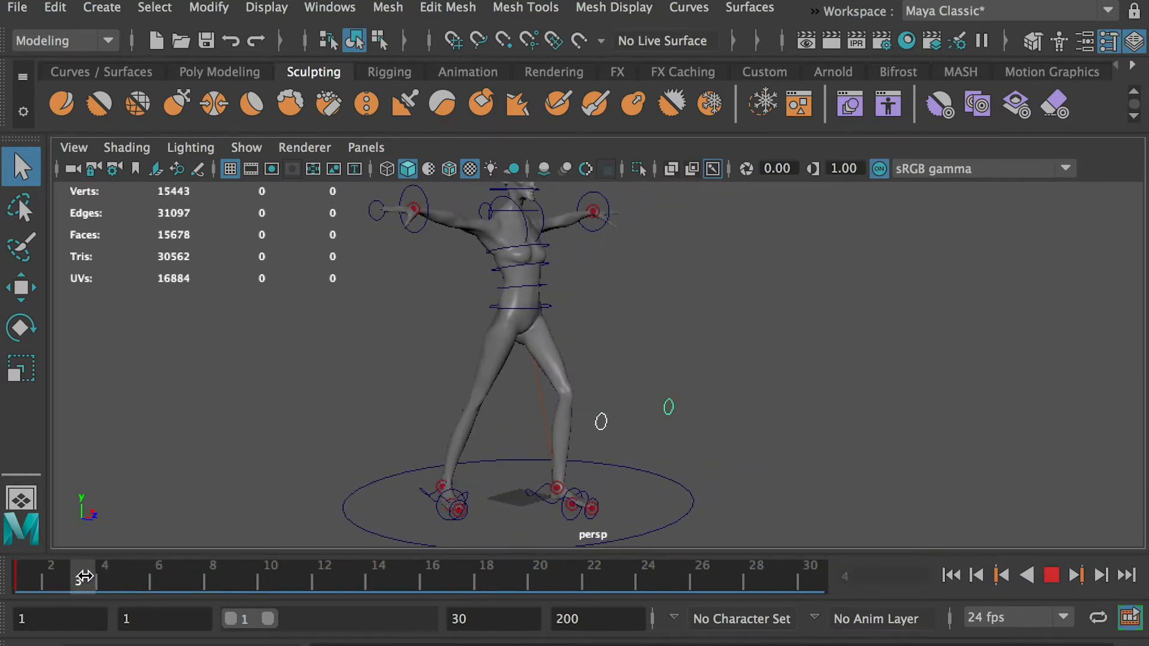
pyautogui.click(132, 578)
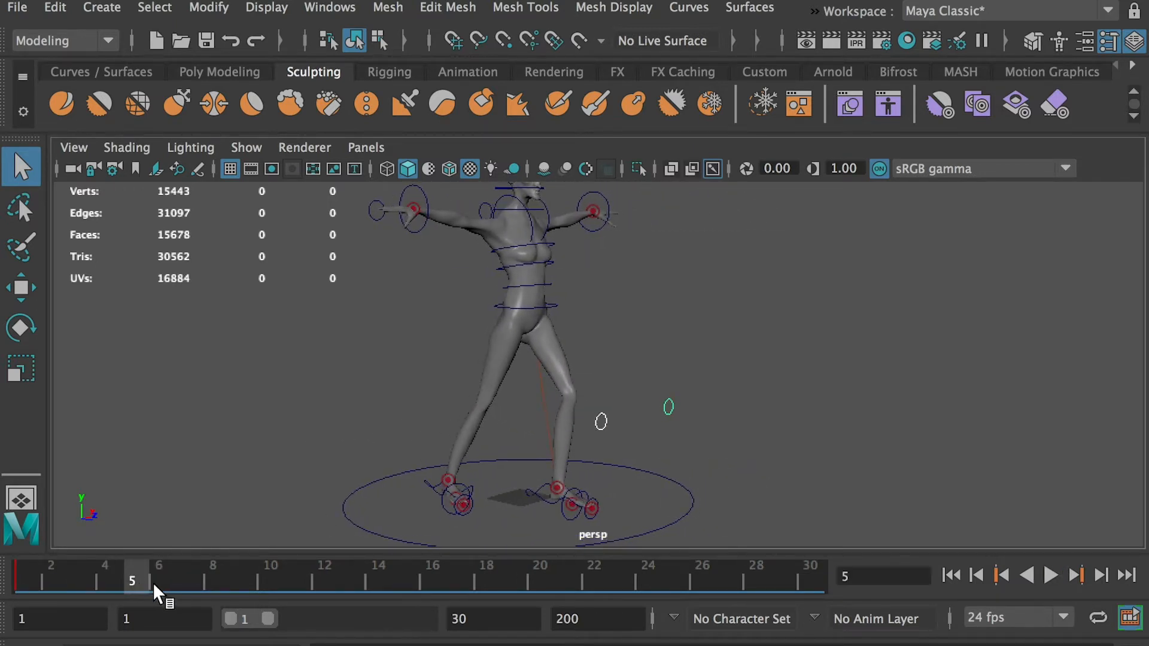
# At frame 10, raise the right knee control to the height of the lifted knee and shift it inward in line with the leg.
pyautogui.moveTo(193, 573); pyautogui.dragTo(263, 576)
pyautogui.keyDown('alt'); pyautogui.moveTo(576, 397); pyautogui.dragTo(522, 407); pyautogui.keyUp('alt')
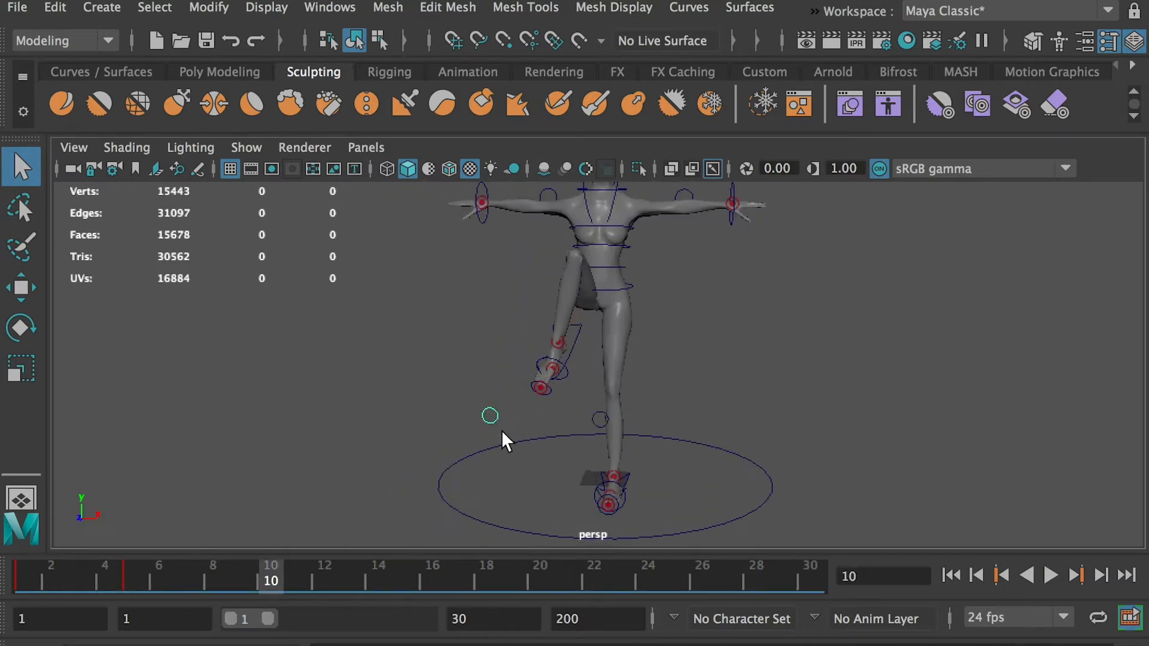
pyautogui.press('w')
pyautogui.moveTo(492, 350); pyautogui.dragTo(467, 210)
pyautogui.keyDown('alt'); pyautogui.moveTo(466, 292); pyautogui.dragTo(465, 343); pyautogui.keyUp('alt')
pyautogui.moveTo(587, 332); pyautogui.dragTo(626, 329)
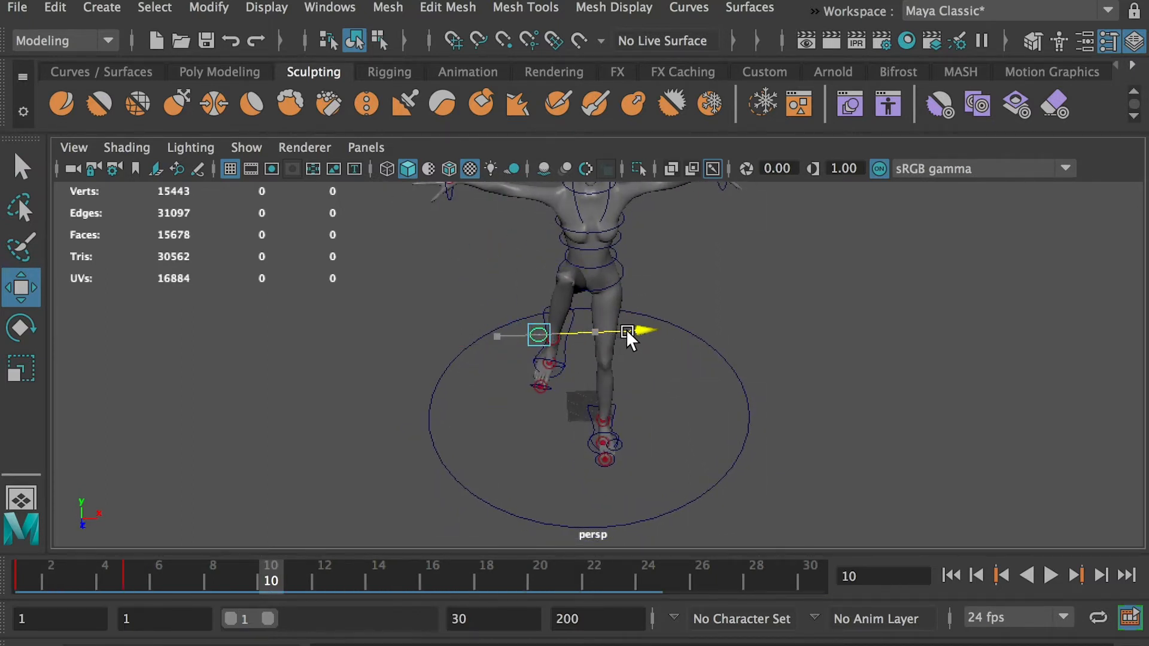
pyautogui.keyDown('alt'); pyautogui.moveTo(471, 367); pyautogui.dragTo(481, 310); pyautogui.keyUp('alt')
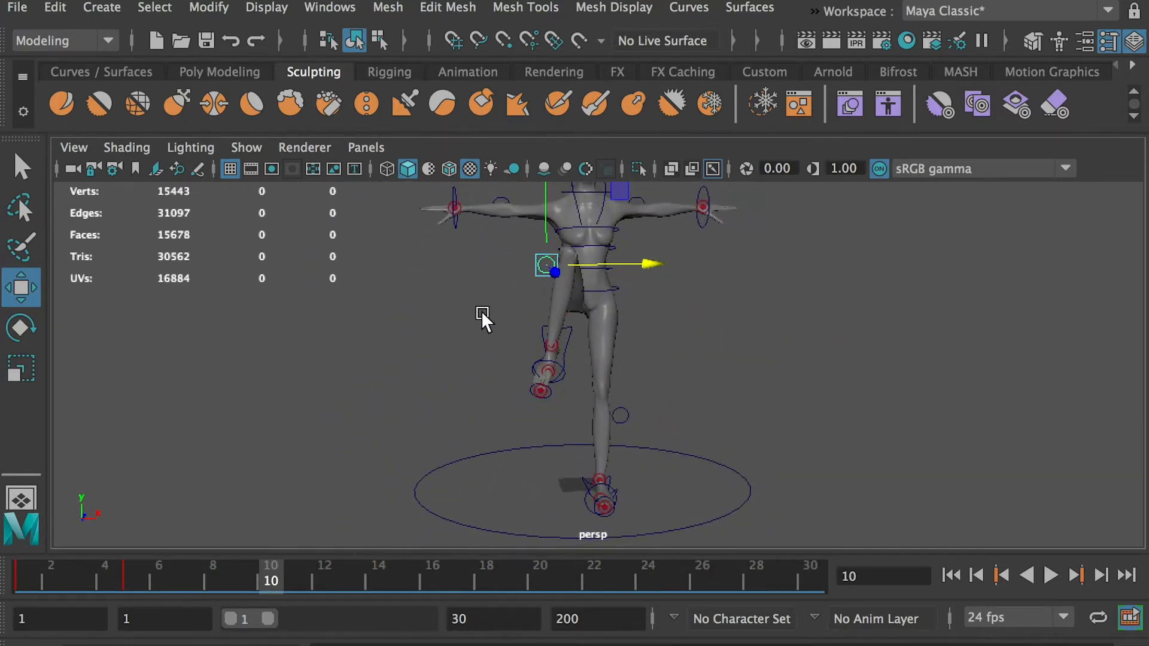
pyautogui.moveTo(608, 261); pyautogui.dragTo(617, 261)
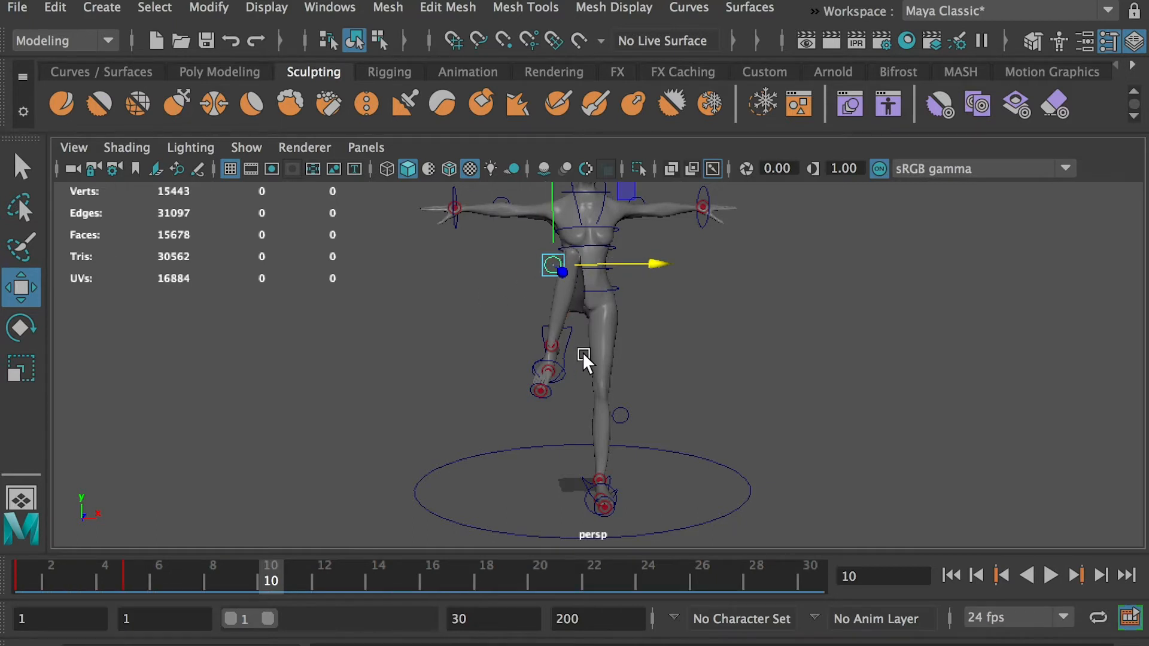
# Move the raised right foot control slightly inward and set its Rotate X and Rotate Y to 0.
pyautogui.click(568, 338)
pyautogui.moveTo(625, 352); pyautogui.dragTo(644, 353)
pyautogui.press('e')
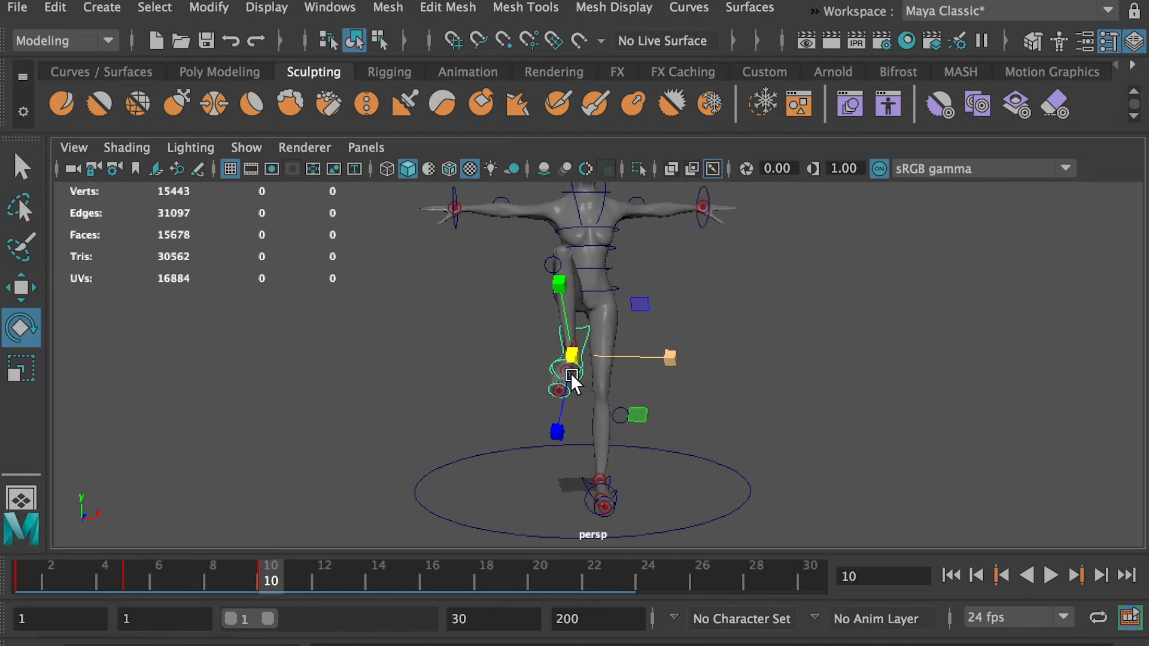
pyautogui.moveTo(1148, 141); pyautogui.dragTo(917, 169)
pyautogui.click(1039, 304)
pyautogui.write('0')
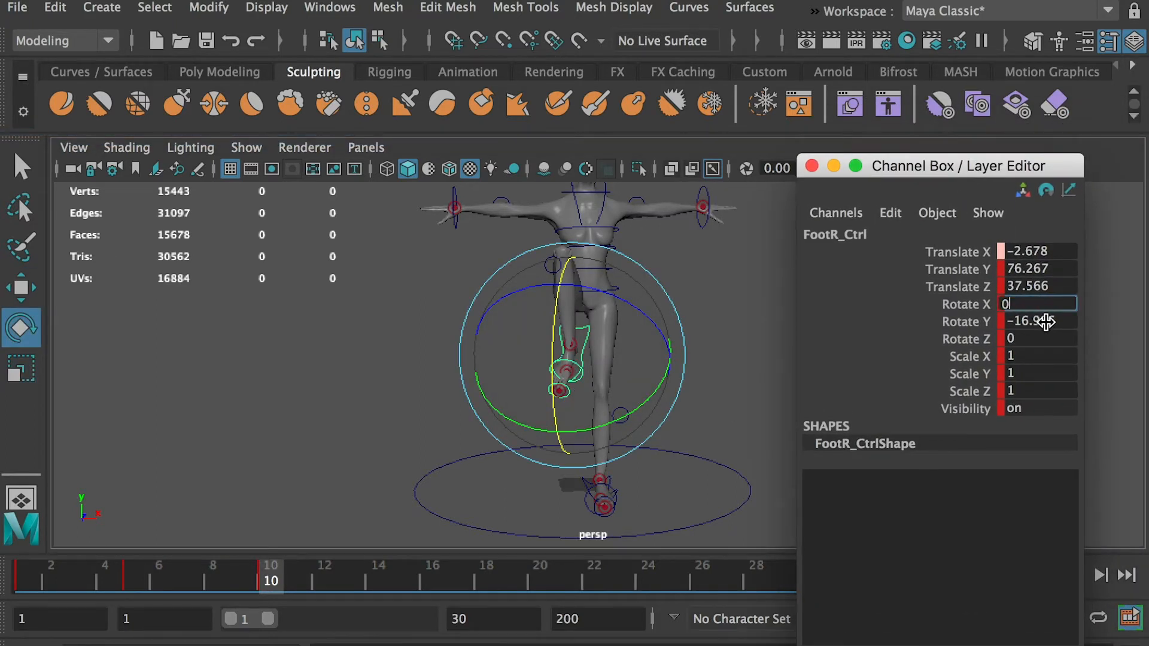
pyautogui.click(1045, 321)
pyautogui.write('0')
pyautogui.press('Return')
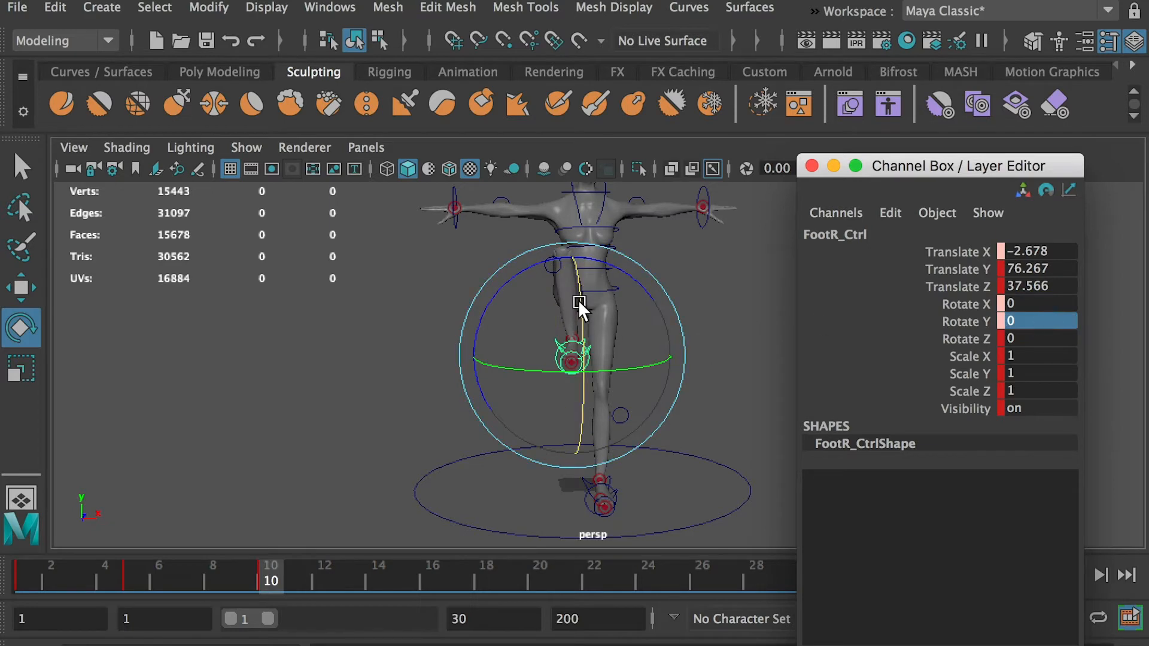
# Rotate the right foot control about X to about 48 so the toes point down, and review the motion toward frame 10.
pyautogui.moveTo(578, 299); pyautogui.dragTo(578, 377)
pyautogui.keyDown('alt'); pyautogui.moveTo(578, 377); pyautogui.dragTo(575, 341); pyautogui.keyUp('alt')
pyautogui.click(341, 376)
pyautogui.keyDown('alt'); pyautogui.moveTo(341, 376); pyautogui.dragTo(473, 440); pyautogui.keyUp('alt')
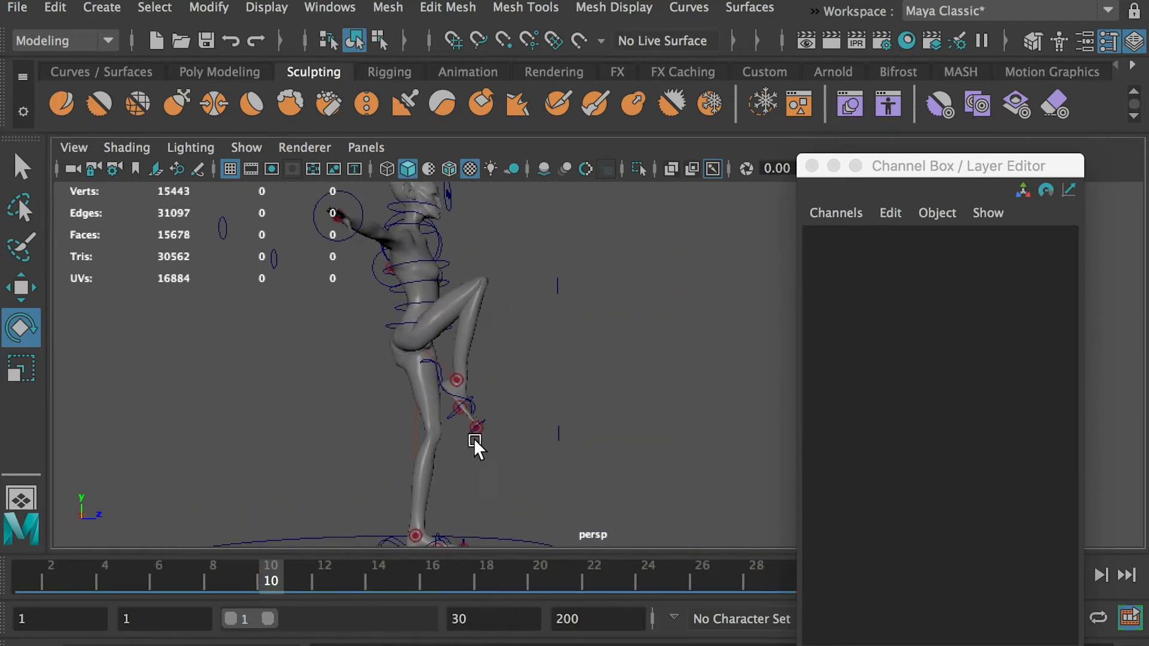
pyautogui.moveTo(173, 578); pyautogui.dragTo(253, 573)
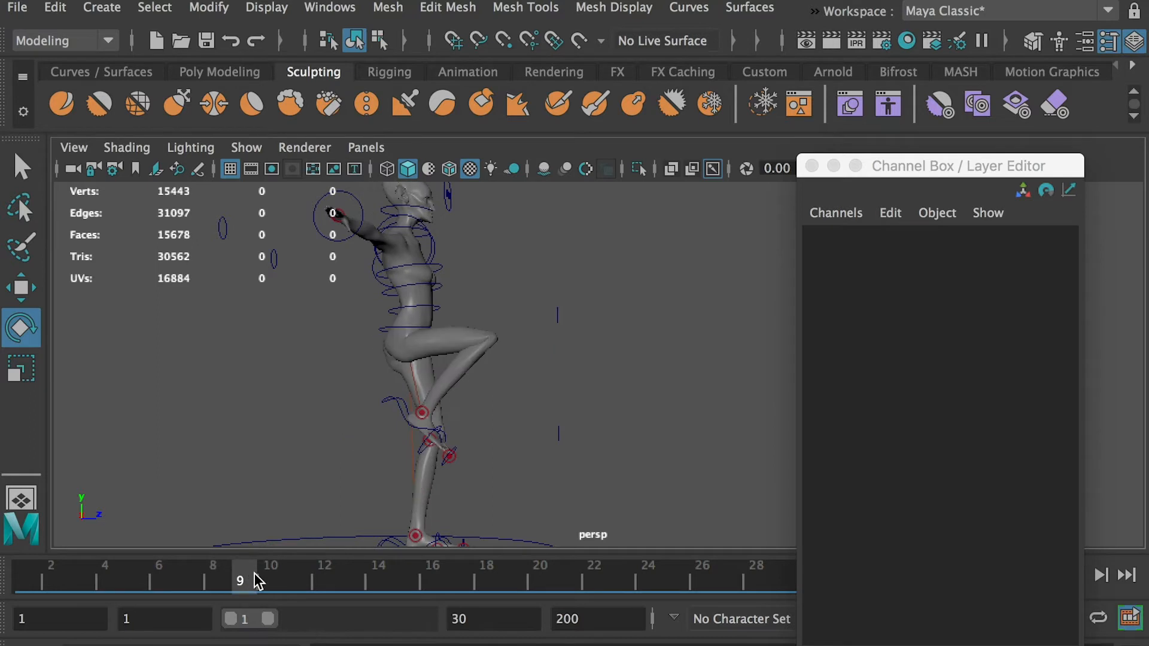
# At frame 10, raise the hip control slightly to a Translate Y of about -0.9.
pyautogui.click(380, 322)
pyautogui.click(275, 566)
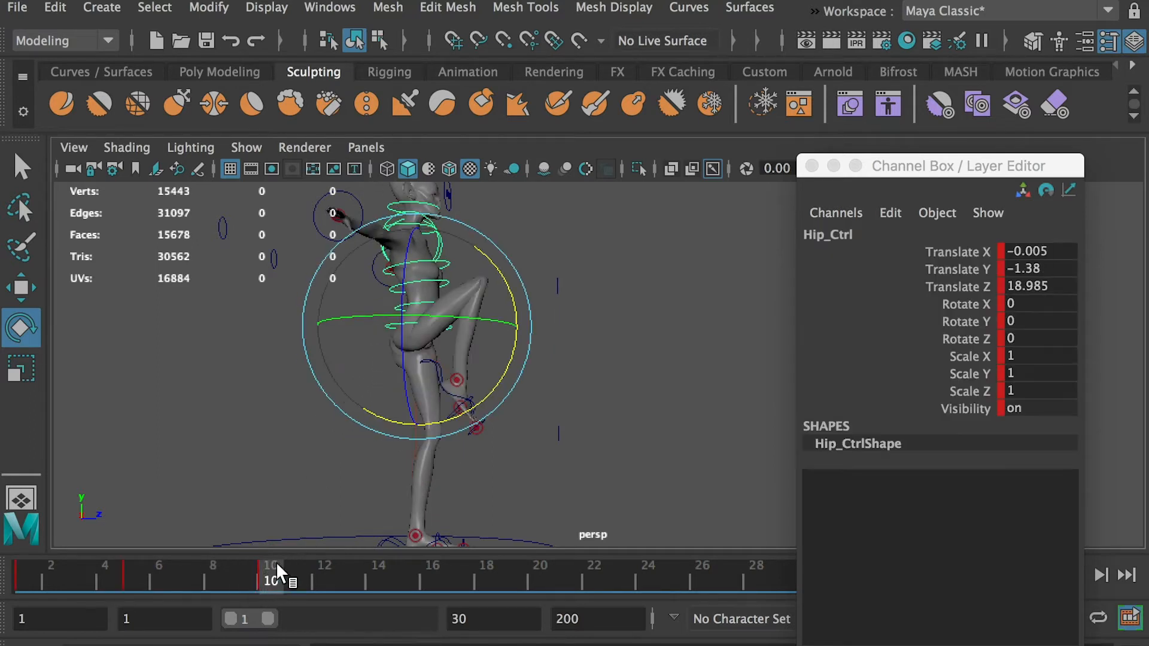
pyautogui.press('w')
pyautogui.moveTo(422, 261)
pyautogui.mouseDown()
pyautogui.moveTo(428, 299)
pyautogui.moveTo(414, 278)
pyautogui.mouseUp()
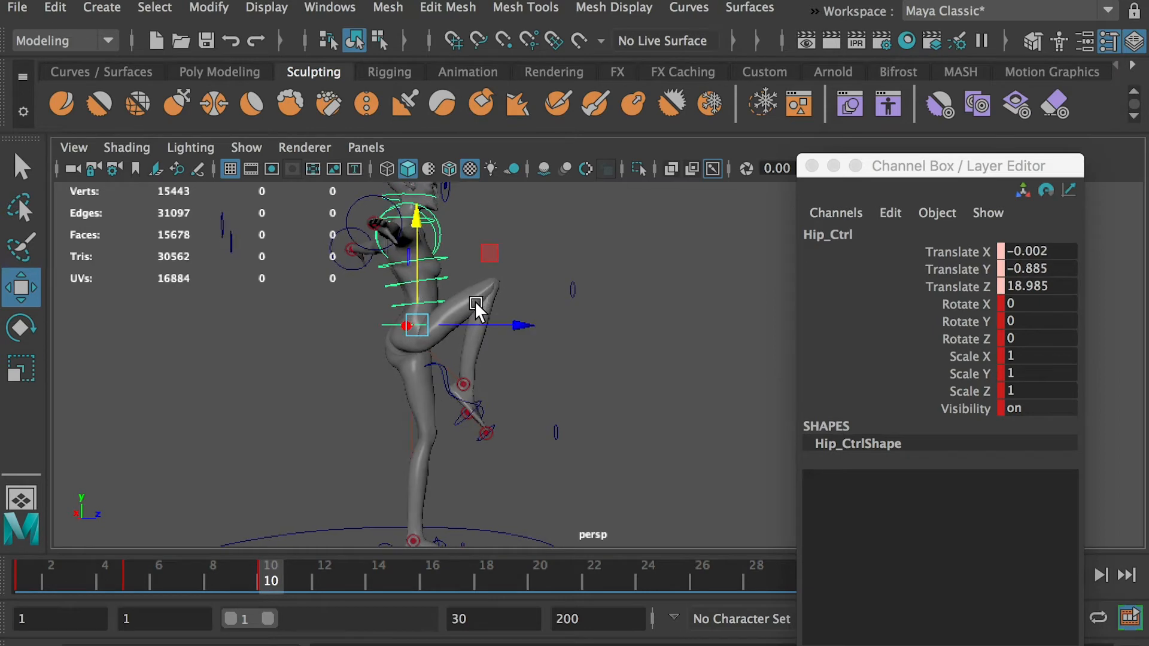
# Try a backward tilt on the hip control at frame 10, and set its Rotate X to 10 to lean the torso forward.
pyautogui.keyDown('alt'); pyautogui.moveTo(475, 300); pyautogui.dragTo(453, 299); pyautogui.keyUp('alt')
pyautogui.press('e')
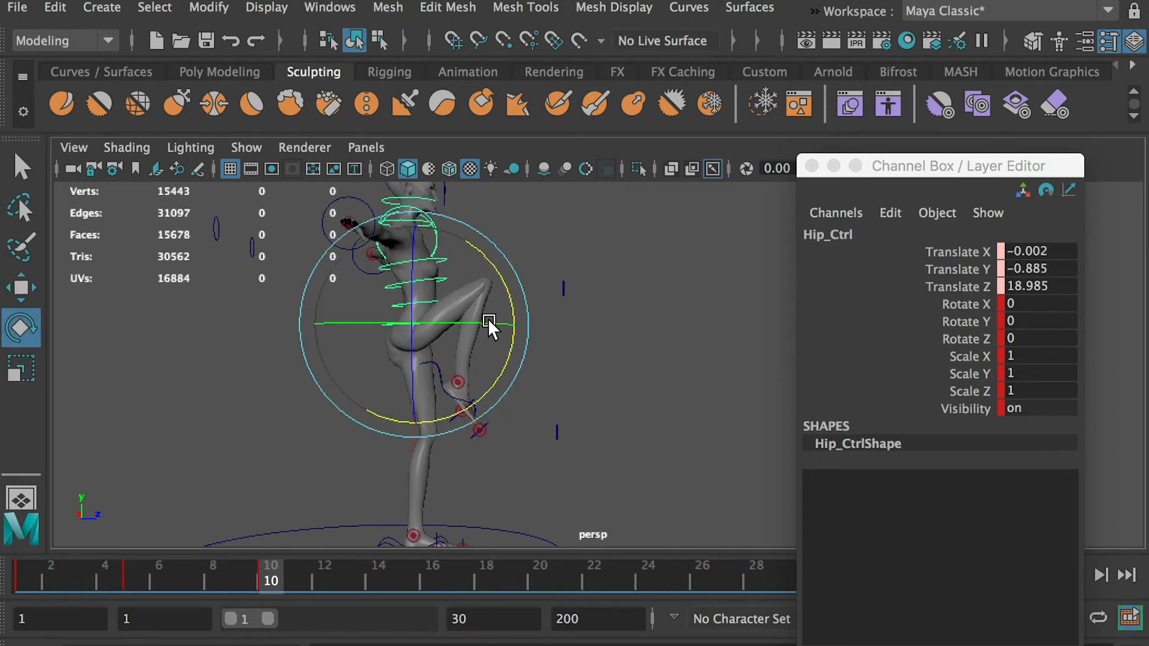
pyautogui.moveTo(508, 289); pyautogui.dragTo(493, 274)
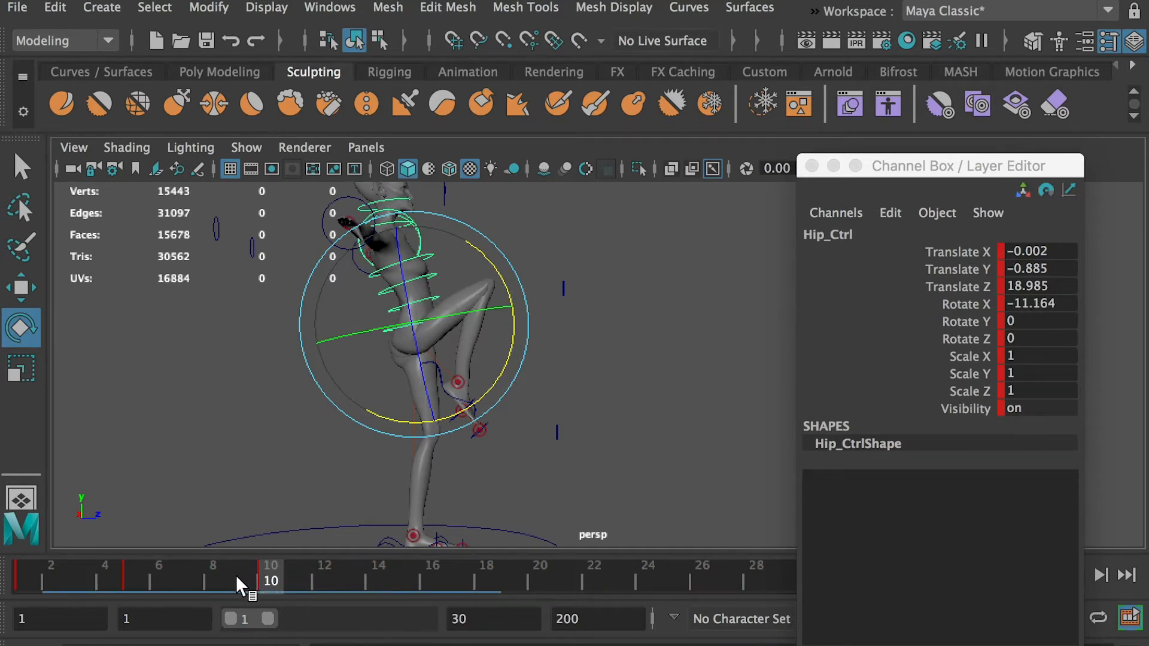
pyautogui.moveTo(235, 574); pyautogui.dragTo(278, 563)
pyautogui.doubleClick(1028, 304)
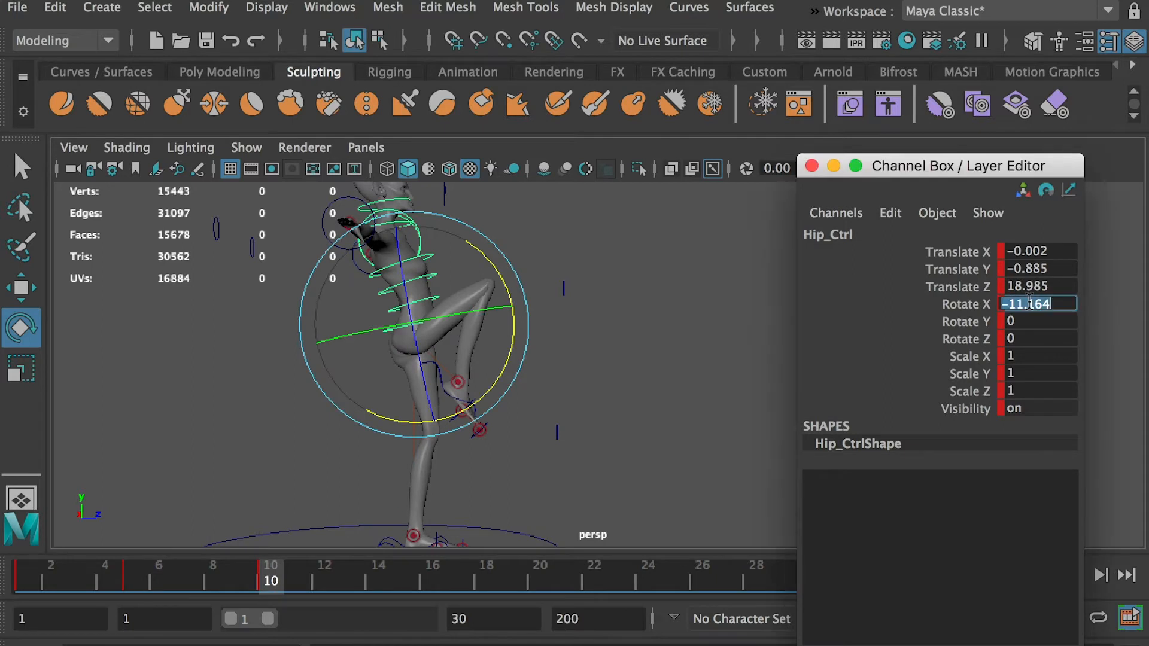
pyautogui.write('10')
pyautogui.press('Return')
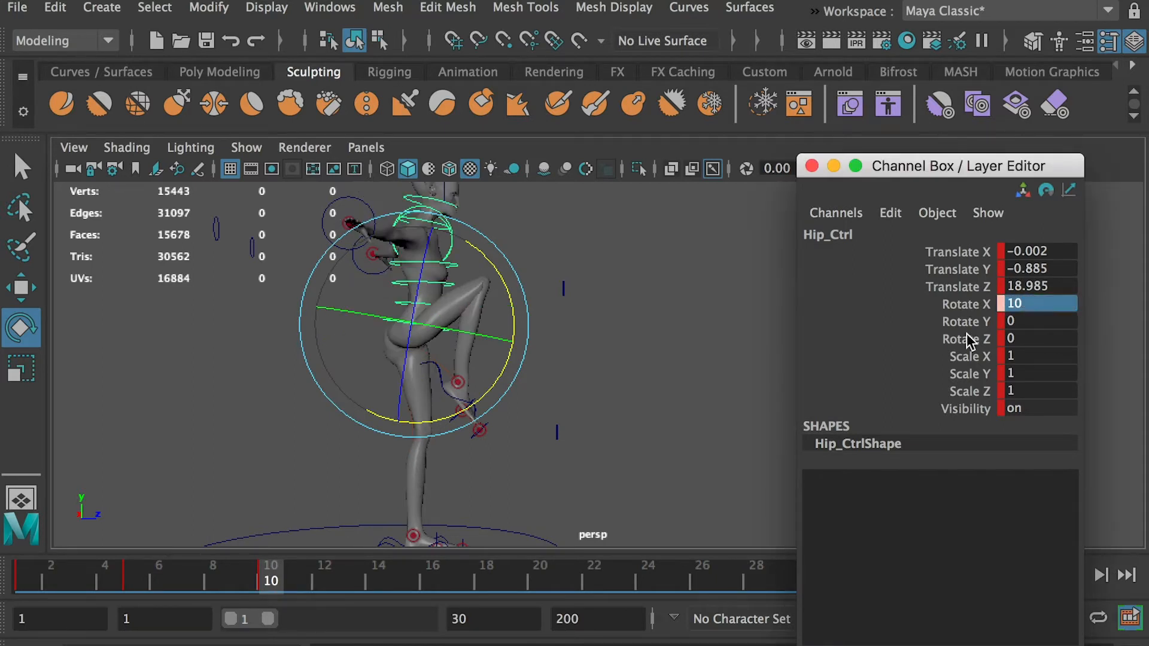
# At frame 13, move the right foot control forward and up to about 89.5 in Translate Y and 100.5 in Translate Z.
pyautogui.moveTo(223, 570); pyautogui.dragTo(352, 572)
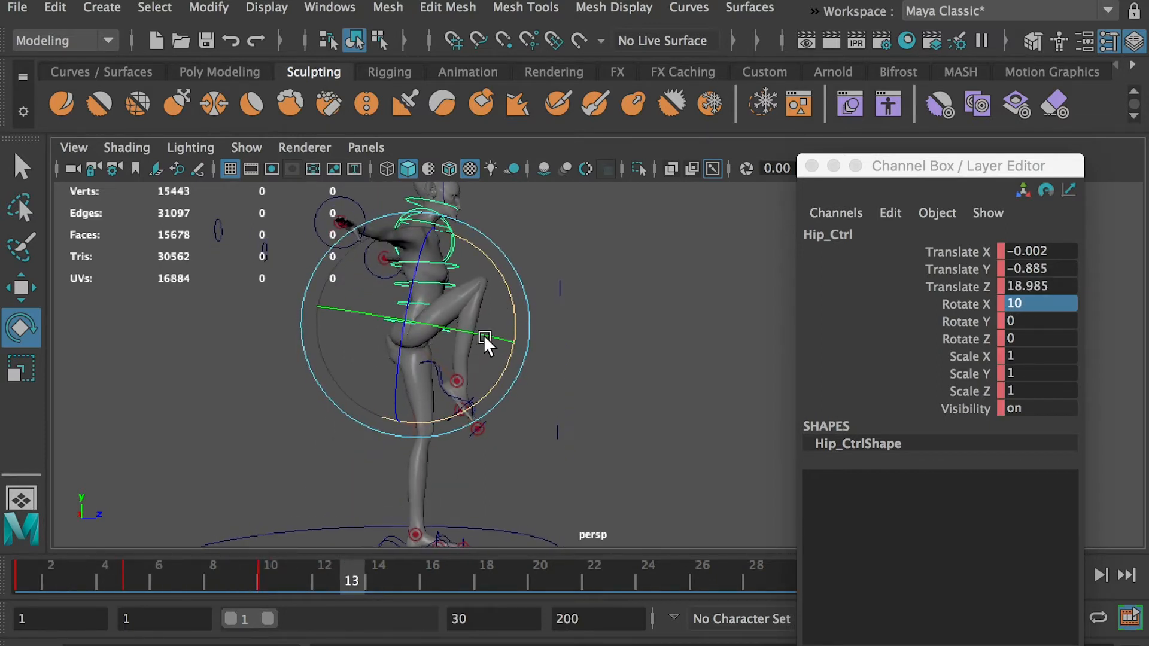
pyautogui.moveTo(484, 335); pyautogui.dragTo(495, 349)
pyautogui.click(495, 400)
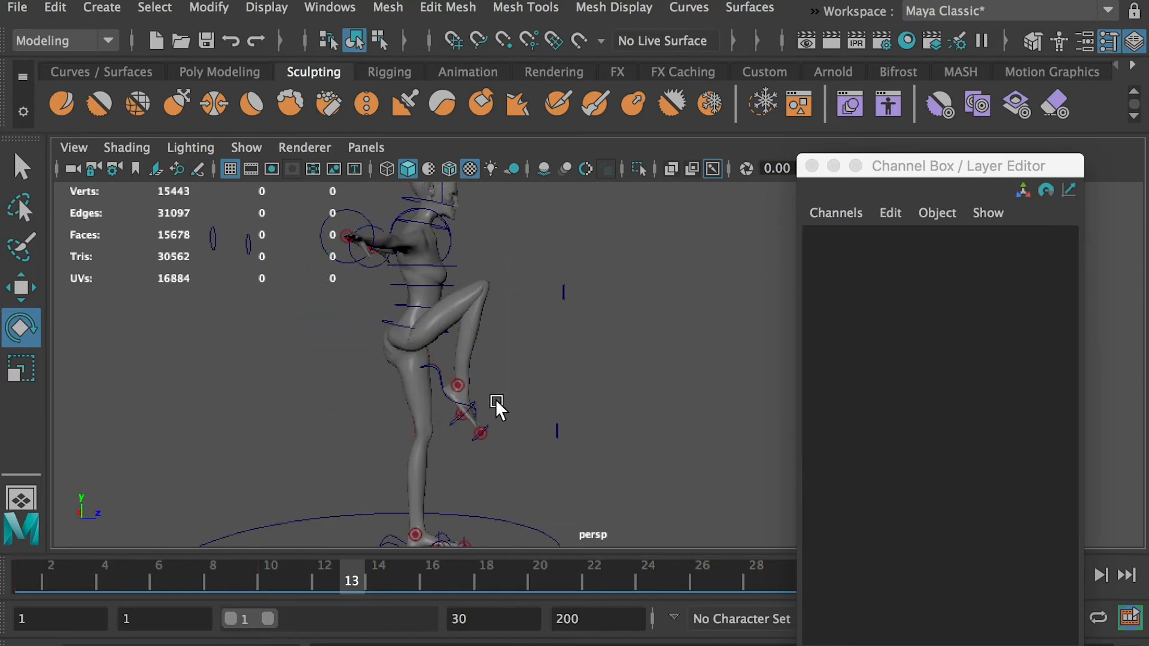
pyautogui.click(443, 391)
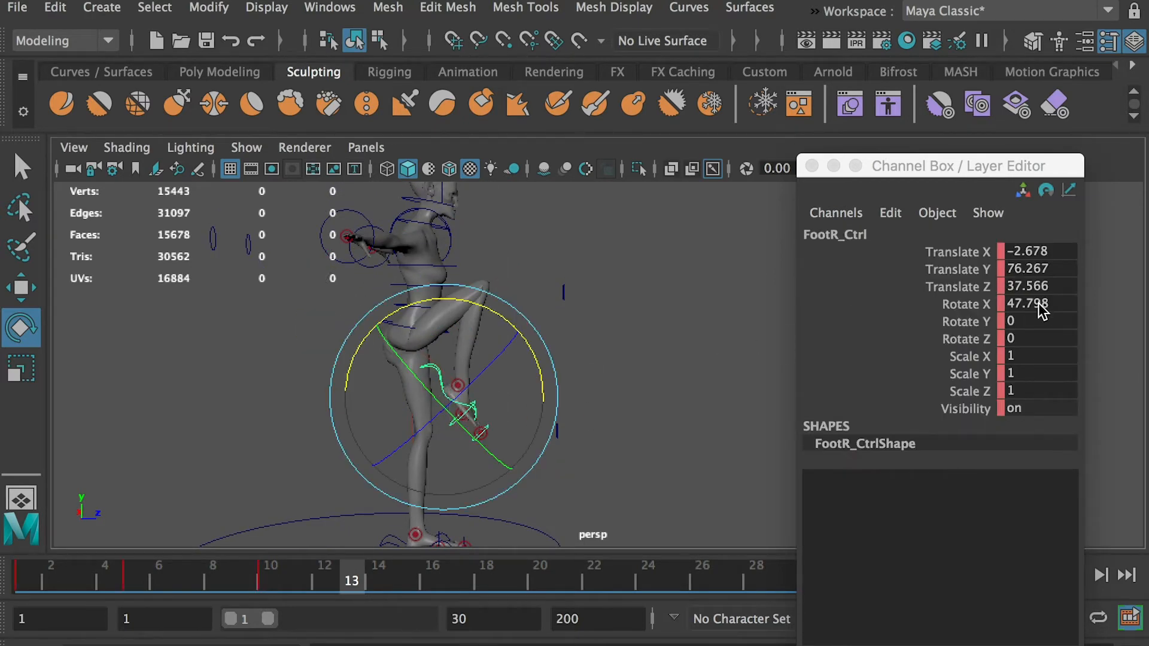
pyautogui.press('w')
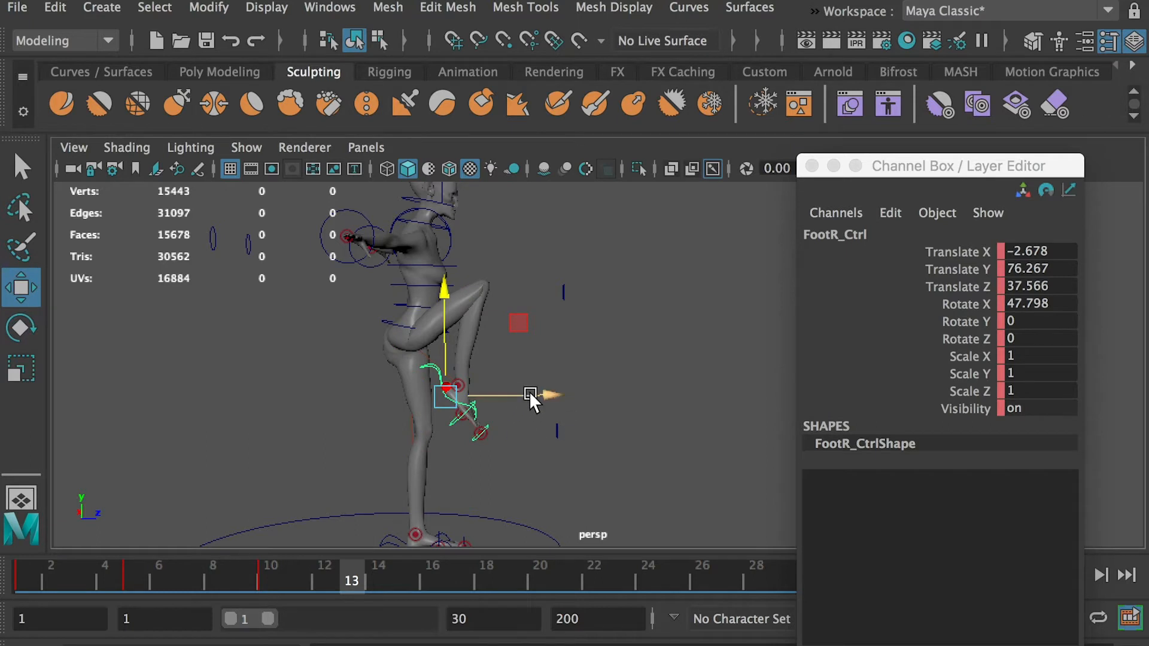
pyautogui.moveTo(529, 394); pyautogui.dragTo(667, 386)
pyautogui.moveTo(586, 326); pyautogui.dragTo(595, 304)
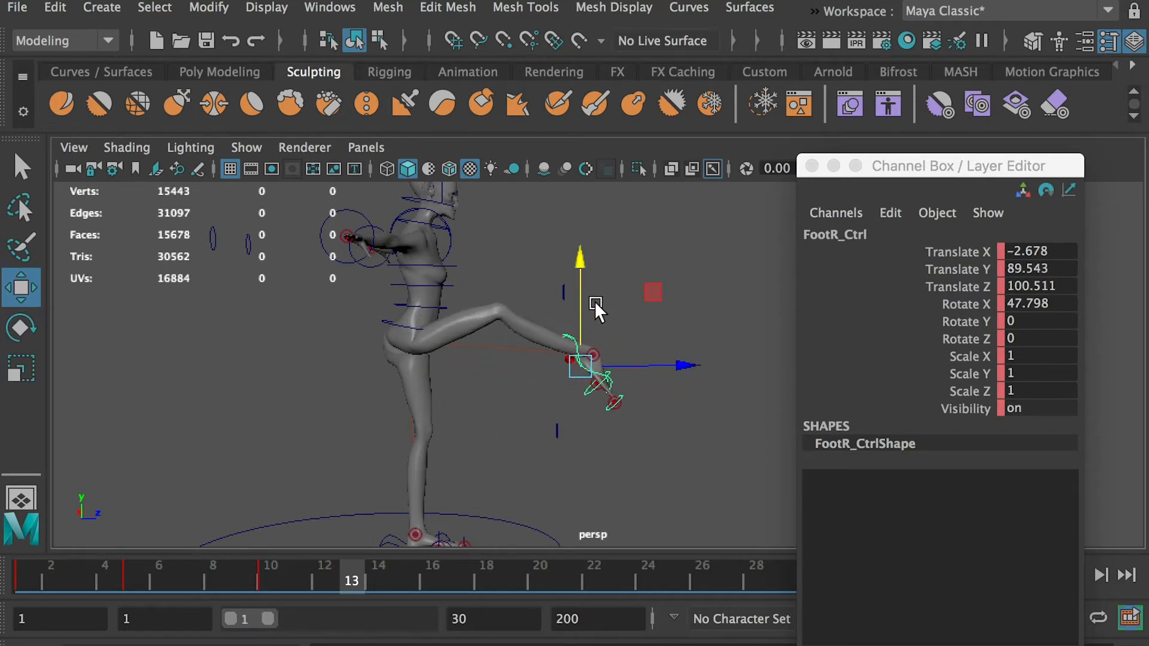
# Try Rotate X values of 0 and -40 on the right foot control, and tilt the toes further up to about -75.5.
pyautogui.doubleClick(1039, 304)
pyautogui.write('0')
pyautogui.press('Return')
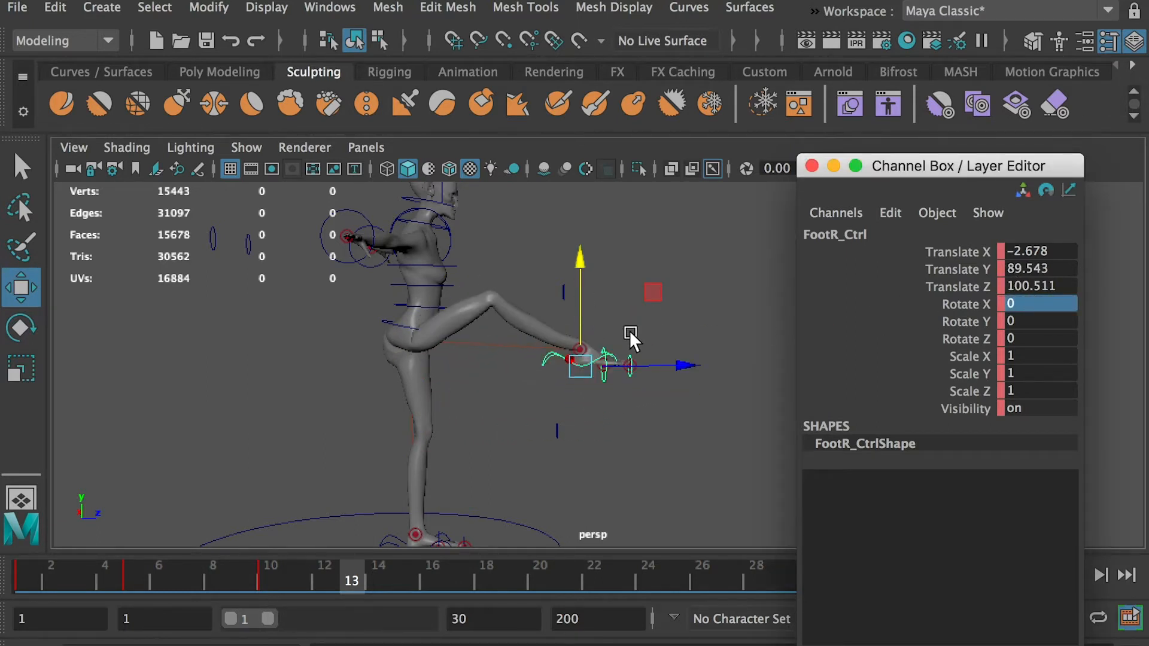
pyautogui.doubleClick(1037, 303)
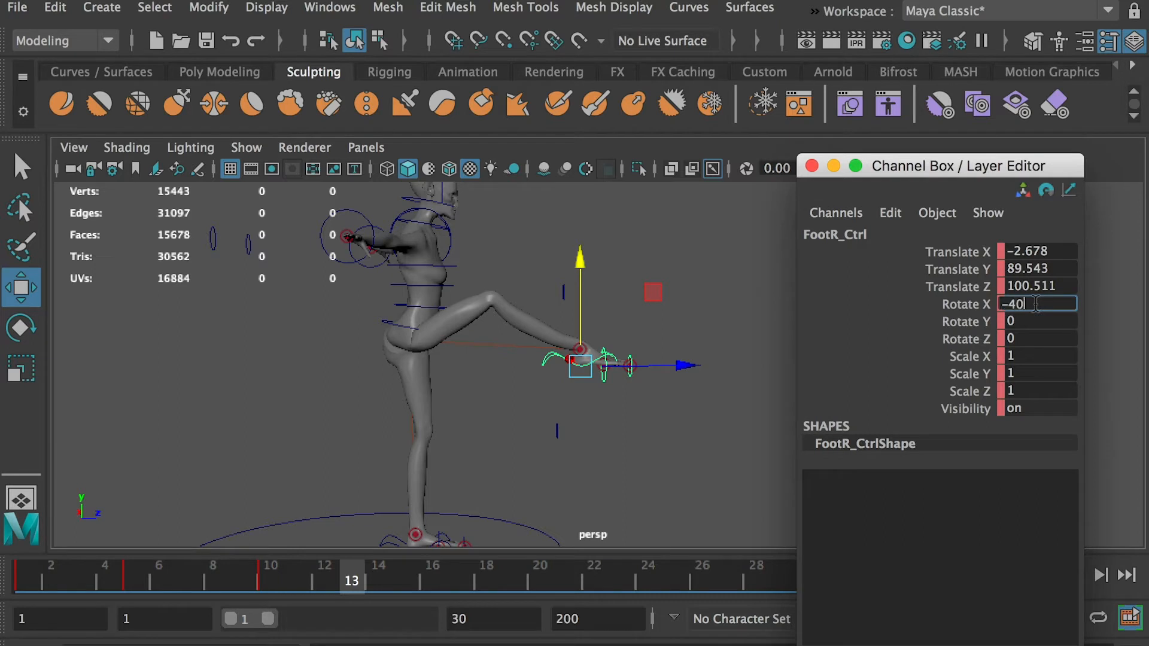
pyautogui.write('-40')
pyautogui.press('Return')
pyautogui.press('e')
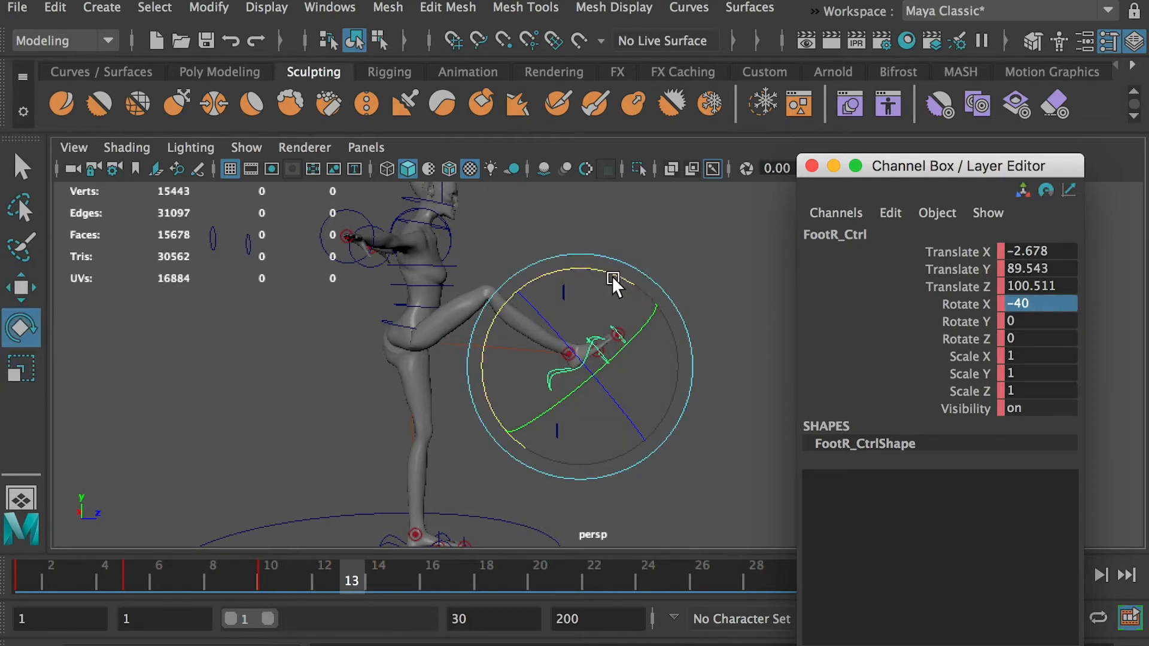
pyautogui.moveTo(611, 275); pyautogui.dragTo(519, 268)
# Straighten the kicking leg by moving the right foot control to about 110.5 in Translate Y and 121.5 in Translate Z.
pyautogui.press('w')
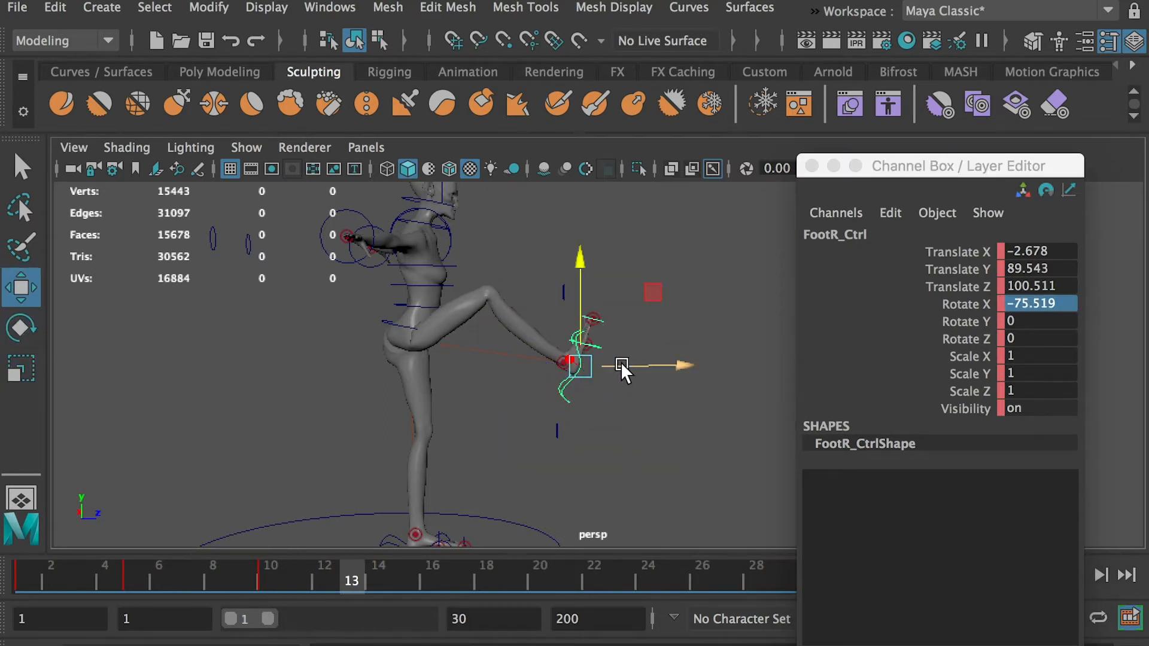
pyautogui.moveTo(620, 361); pyautogui.dragTo(620, 264)
pyautogui.moveTo(663, 321); pyautogui.dragTo(661, 322)
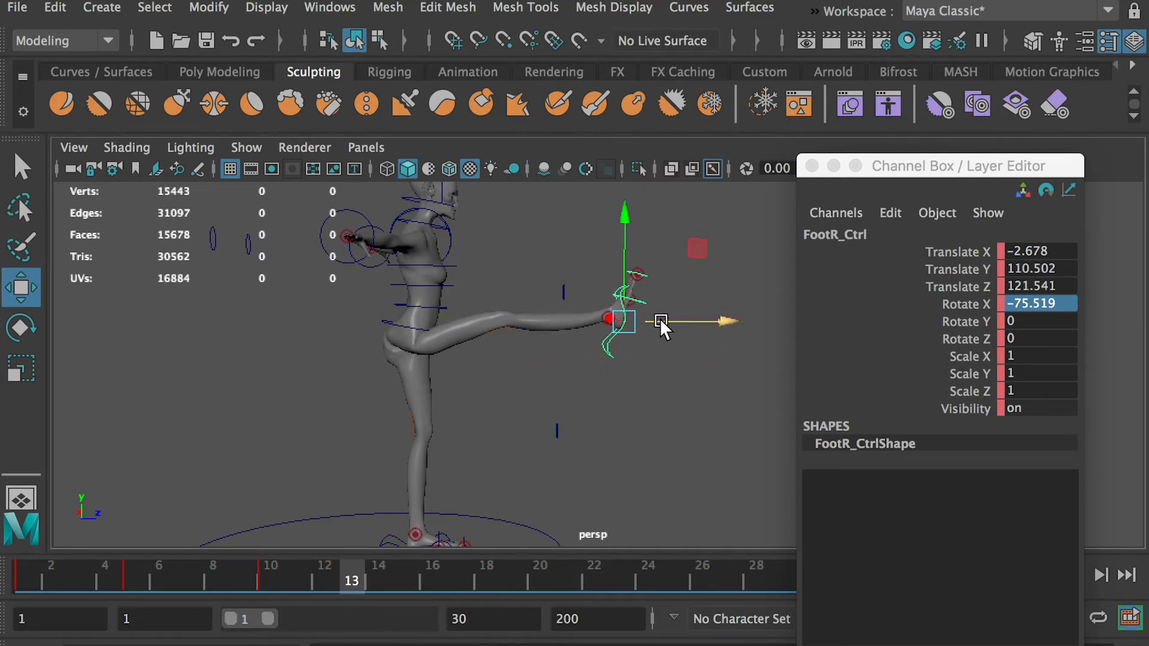
# Tilt the hip control backward at frame 13 and set its Rotate X to -12.
pyautogui.click(389, 324)
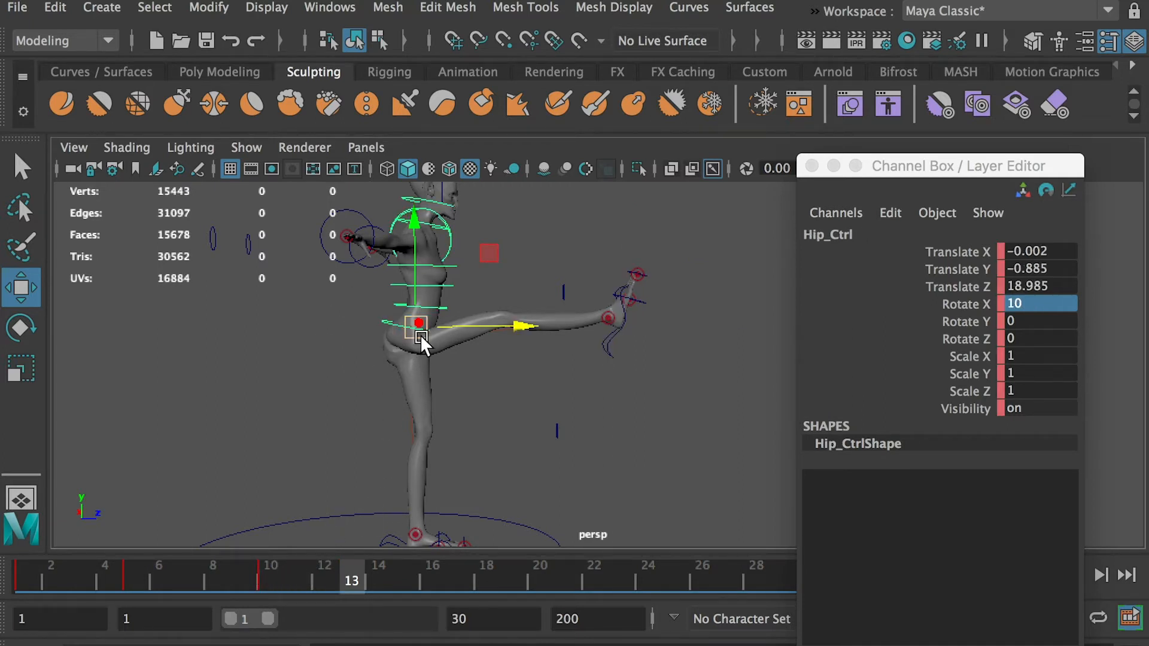
pyautogui.press('e')
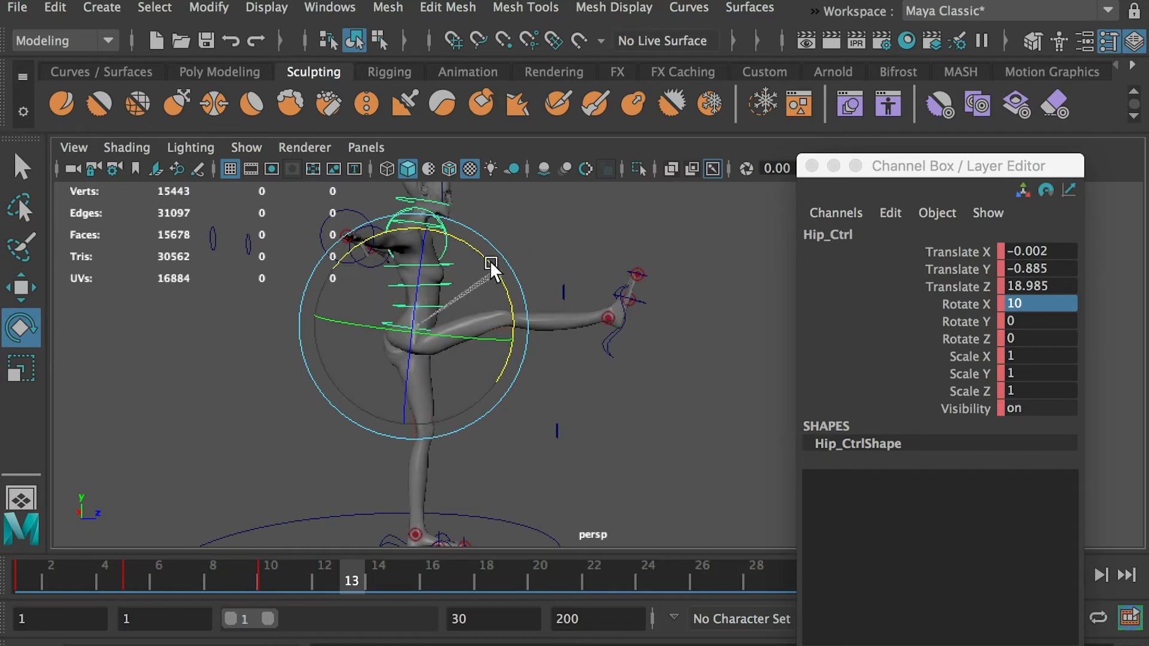
pyautogui.moveTo(491, 264); pyautogui.dragTo(475, 249)
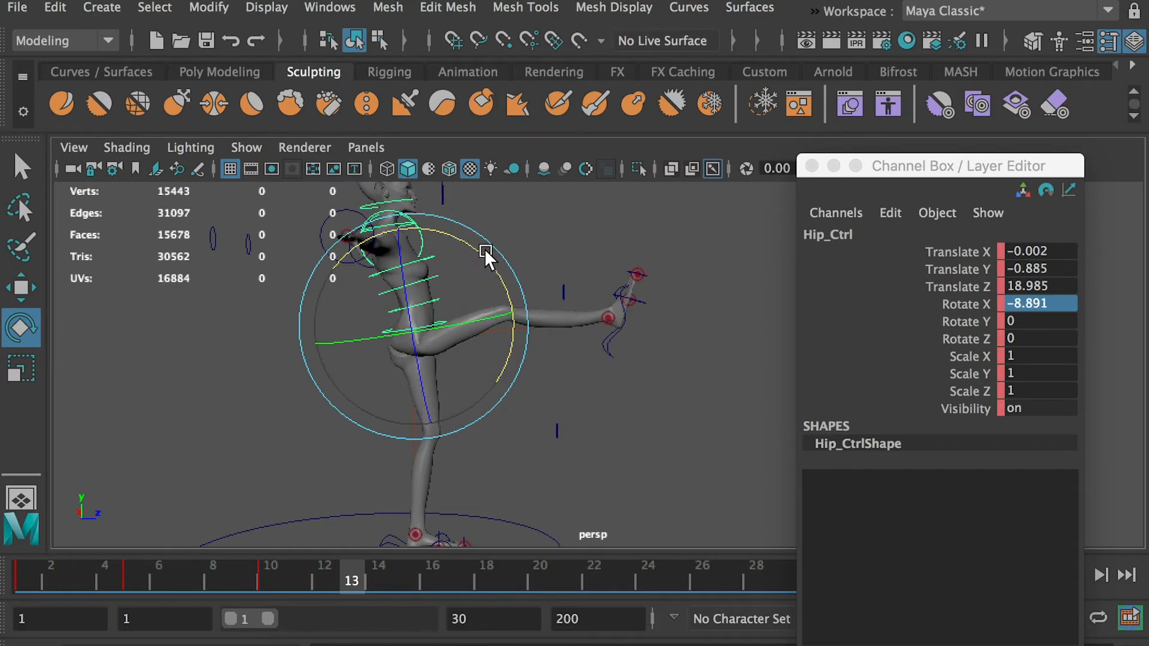
pyautogui.doubleClick(1035, 305)
pyautogui.write('-')
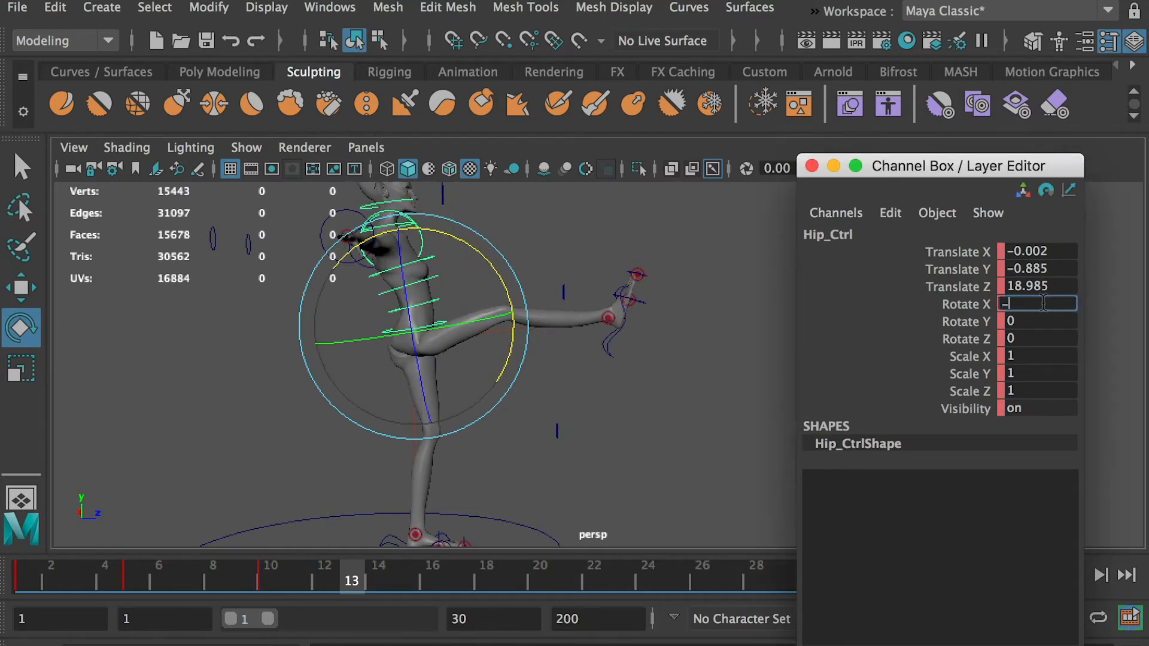
pyautogui.write('12')
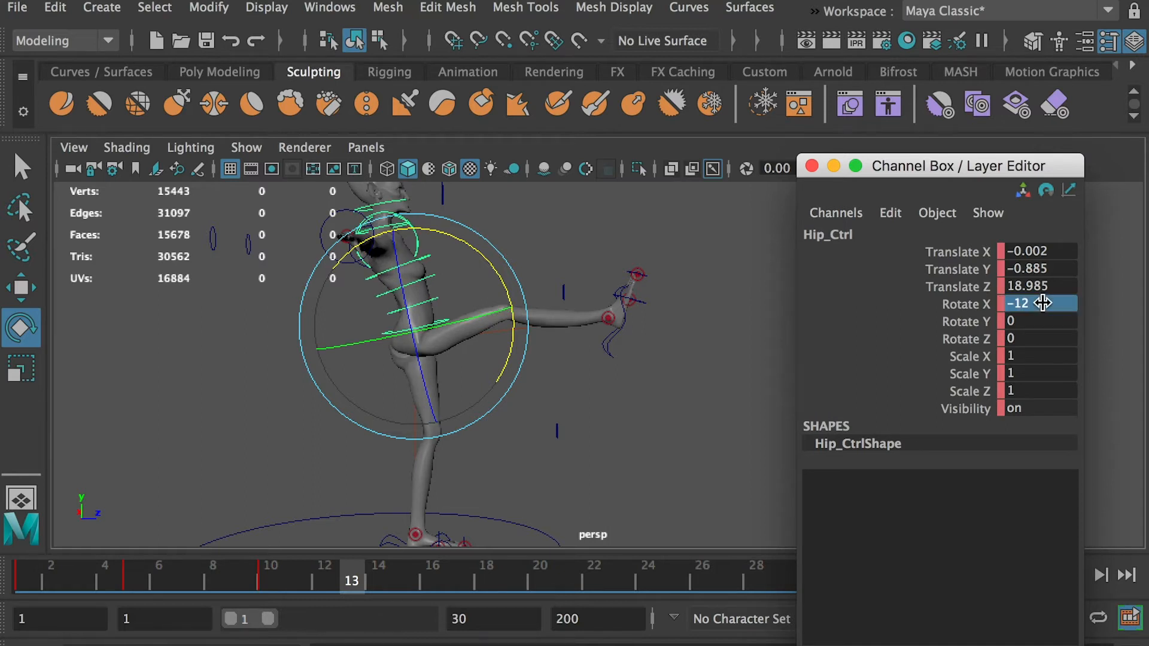
# Confirm the hip rotation at frame 13 and move the right foot control to about 123 in Translate Z.
pyautogui.press('Return')
pyautogui.click(266, 571)
pyautogui.moveTo(264, 570); pyautogui.dragTo(360, 554)
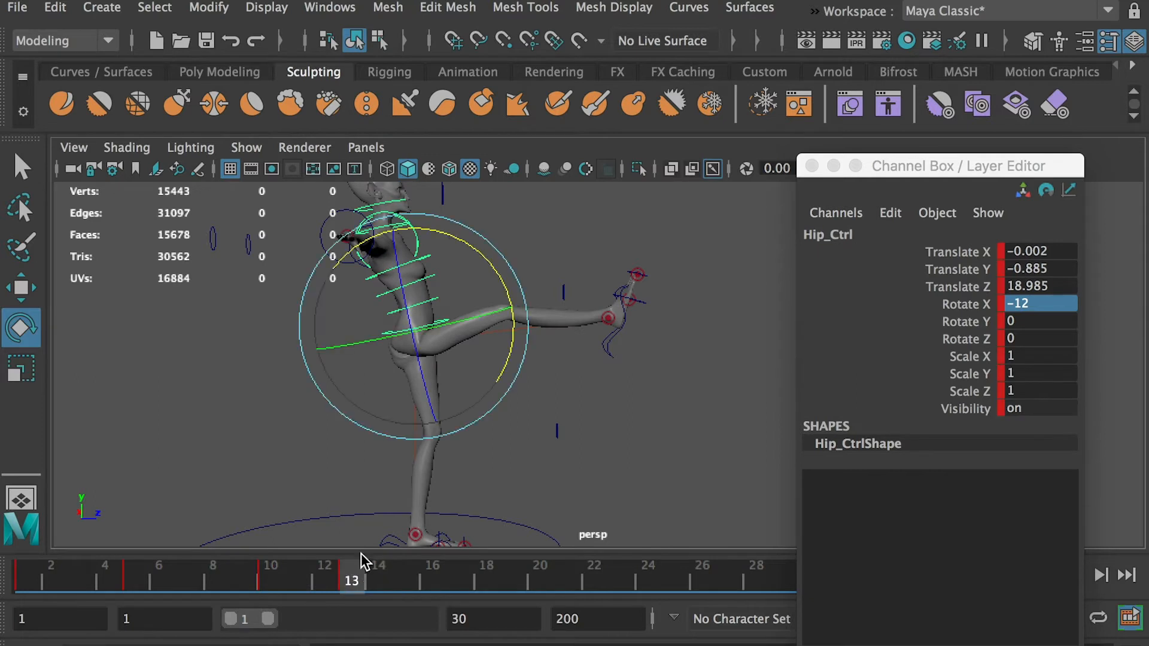
pyautogui.click(606, 349)
pyautogui.press('w')
pyautogui.moveTo(696, 319); pyautogui.dragTo(682, 315)
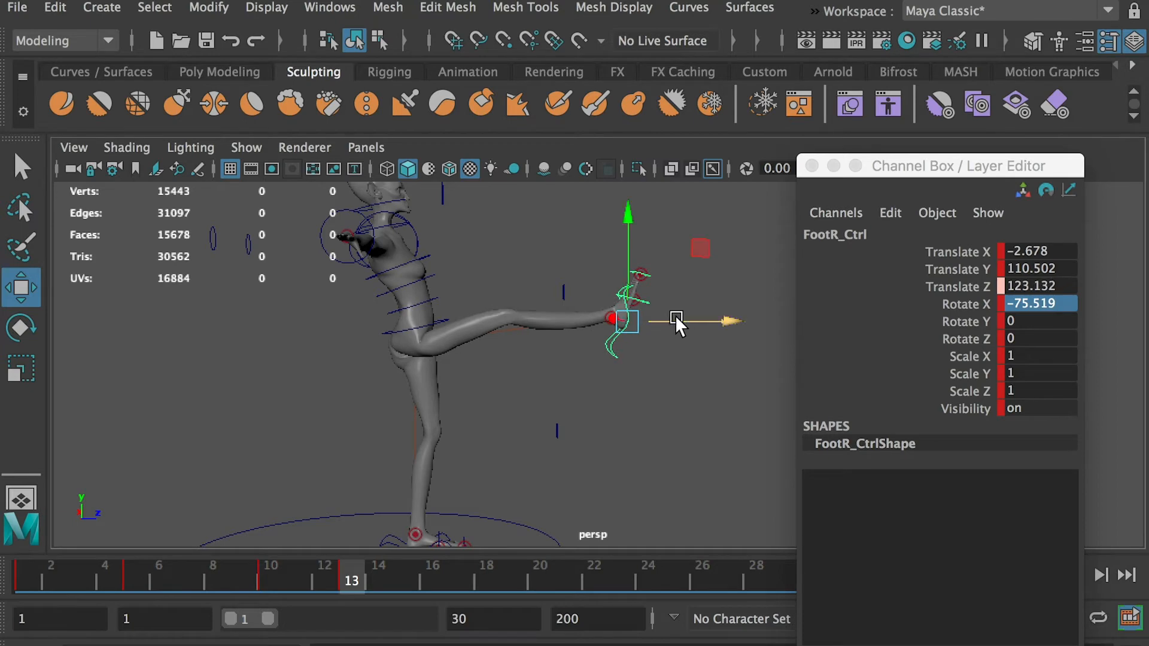
# Shift the hip control forward at frame 13 to about -0.374 in Translate Y and 28.7 in Translate Z, and key it.
pyautogui.click(431, 321)
pyautogui.click(385, 329)
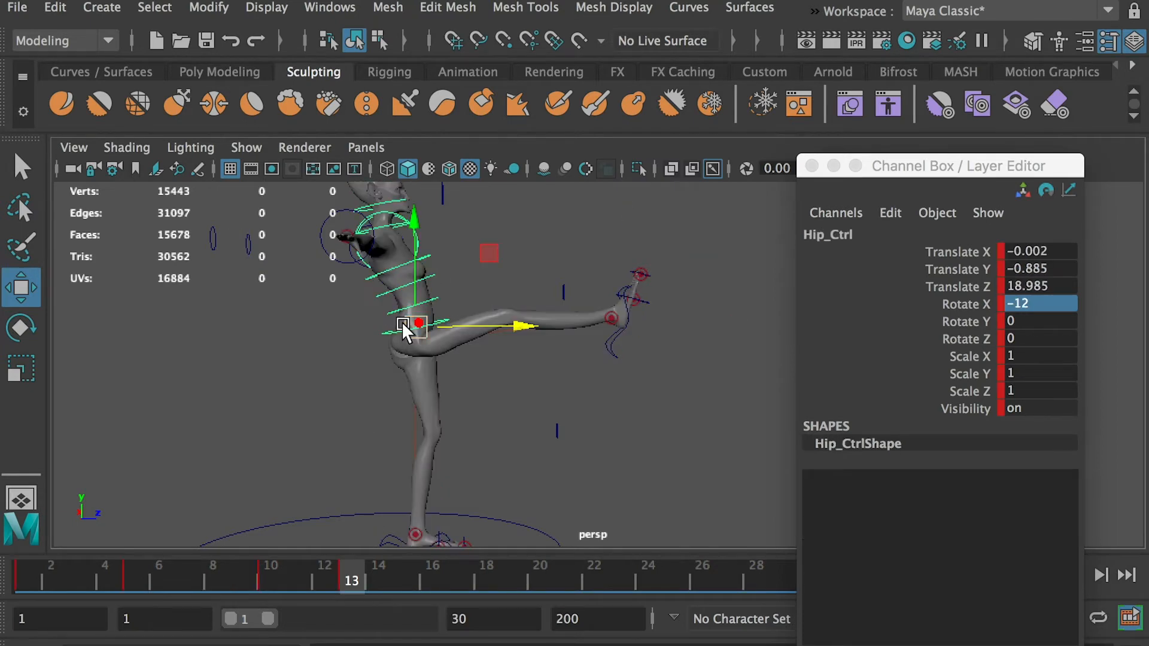
pyautogui.moveTo(414, 294); pyautogui.dragTo(414, 288)
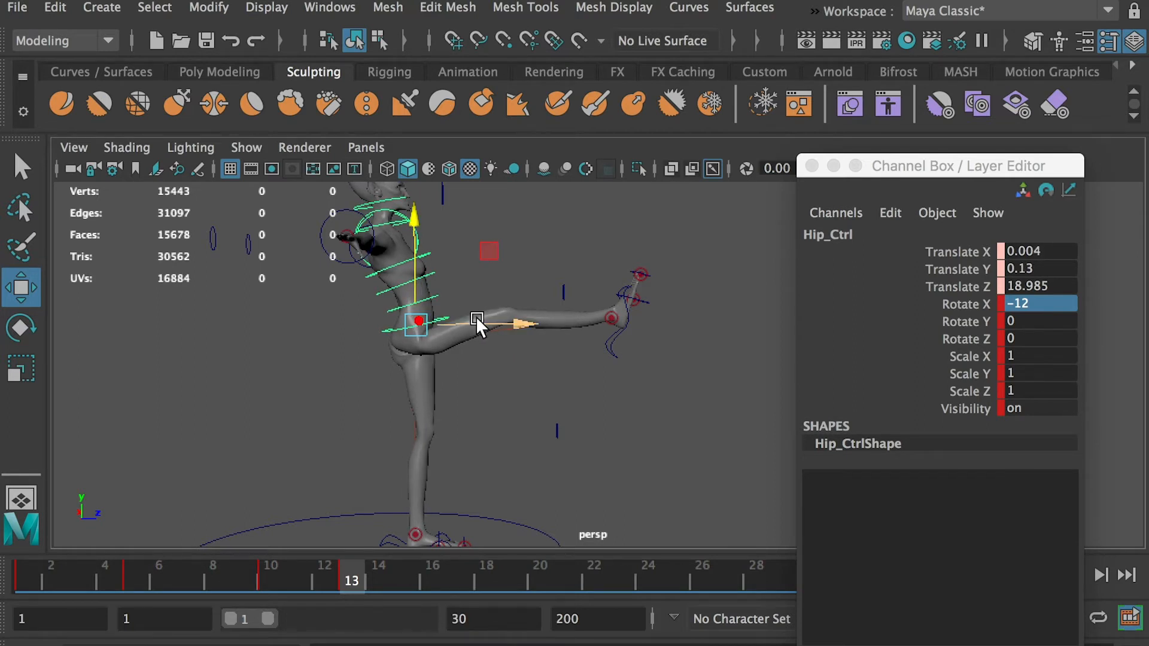
pyautogui.moveTo(476, 317); pyautogui.dragTo(497, 316)
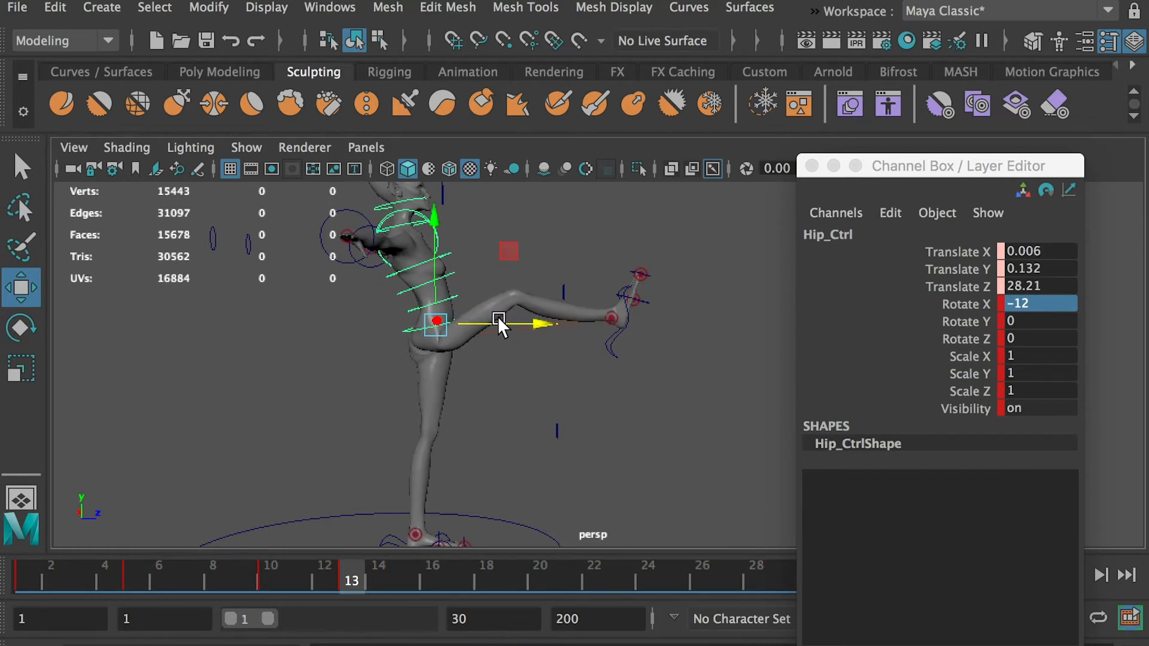
pyautogui.moveTo(436, 254); pyautogui.dragTo(437, 260)
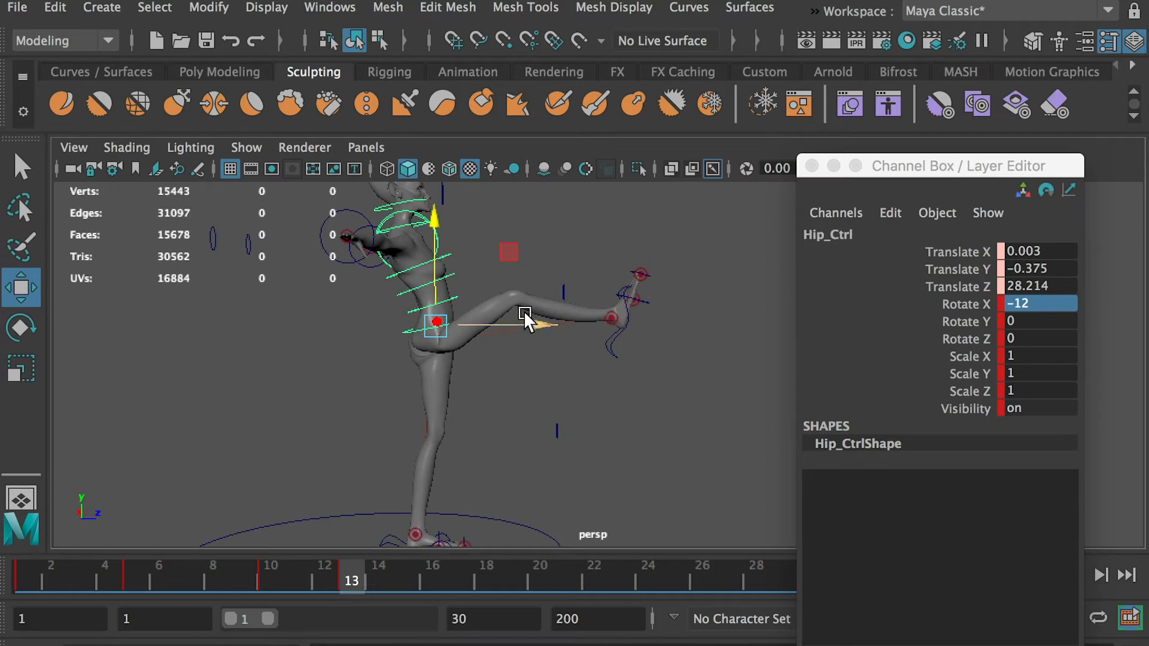
pyautogui.moveTo(523, 310); pyautogui.dragTo(526, 317)
pyautogui.press('s')
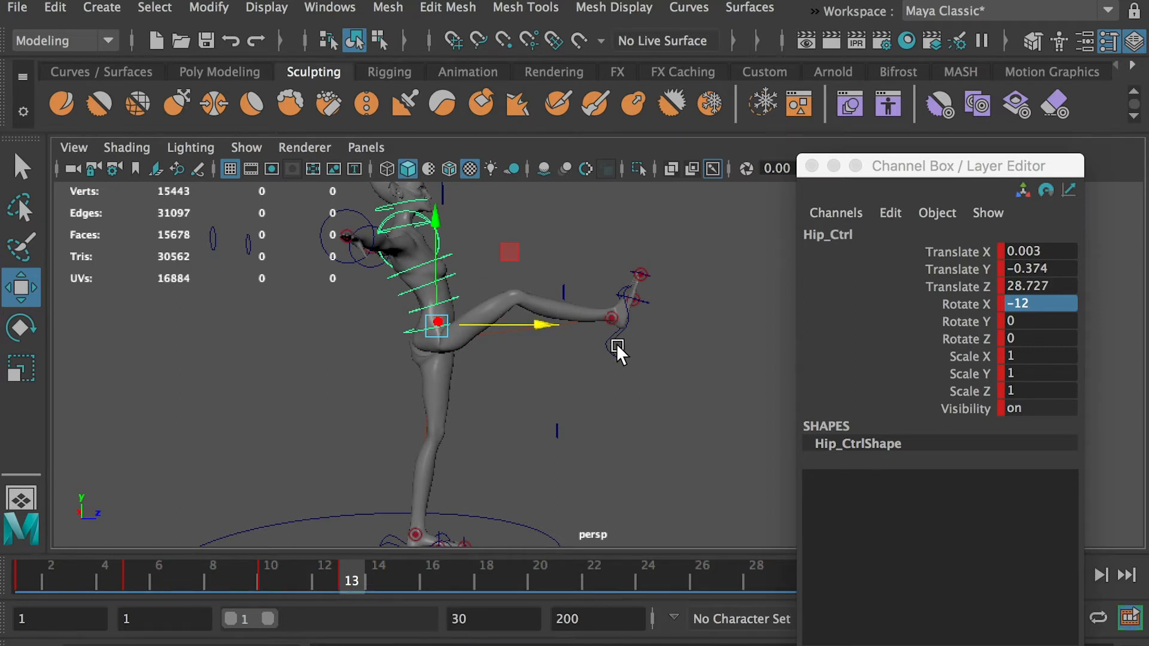
# Extend the kicking leg by moving the right foot control to about 134.8 in Translate Z and key it at frame 13.
pyautogui.click(608, 341)
pyautogui.moveTo(708, 318); pyautogui.dragTo(716, 314)
pyautogui.press('s')
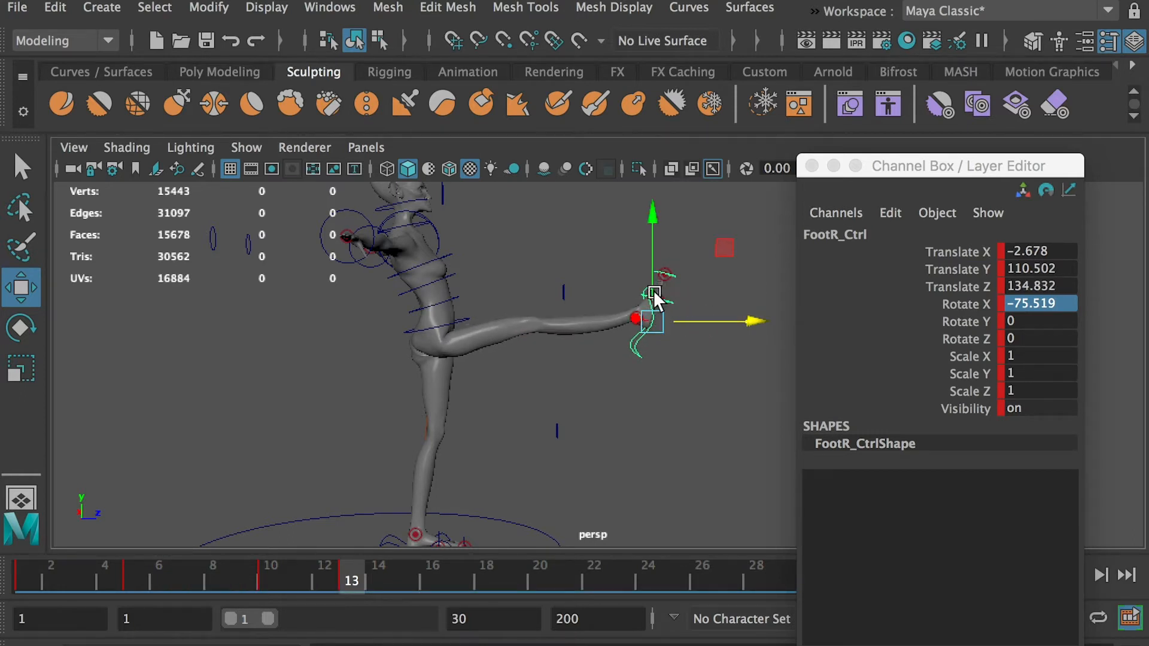
# At frame 17, lower and retract the right foot control to about 62.8 in Translate Y and 97.3 in Translate Z.
pyautogui.moveTo(321, 568)
pyautogui.mouseDown()
pyautogui.moveTo(289, 569)
pyautogui.moveTo(369, 555)
pyautogui.moveTo(290, 550)
pyautogui.moveTo(466, 559)
pyautogui.mouseUp()
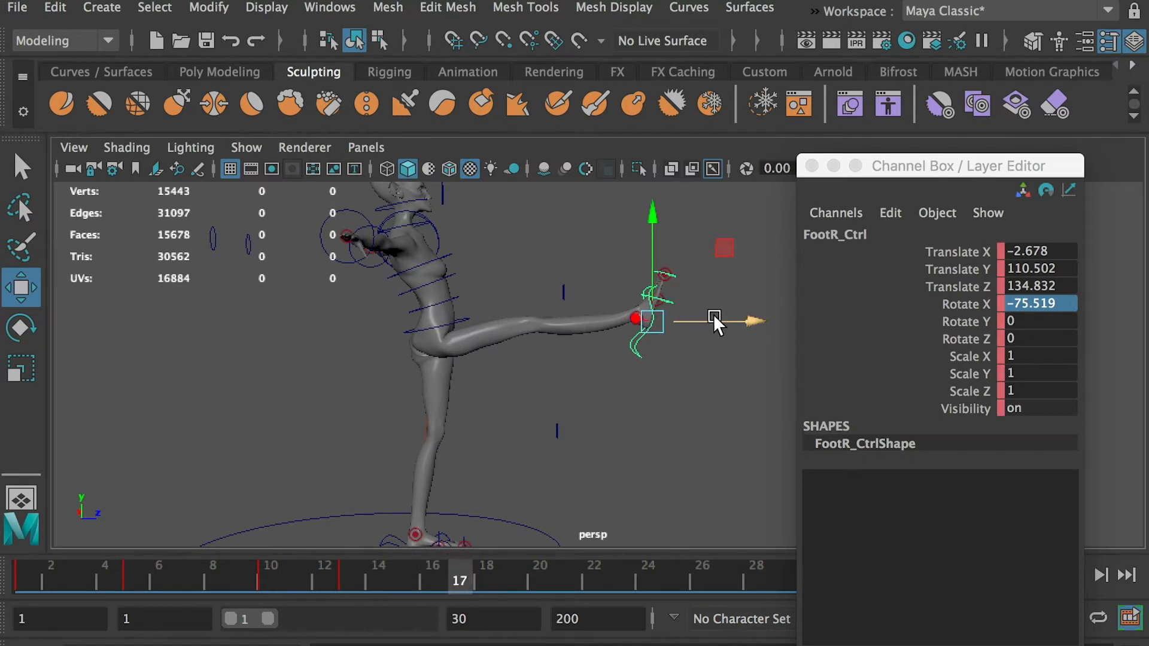
pyautogui.moveTo(735, 321); pyautogui.dragTo(671, 324)
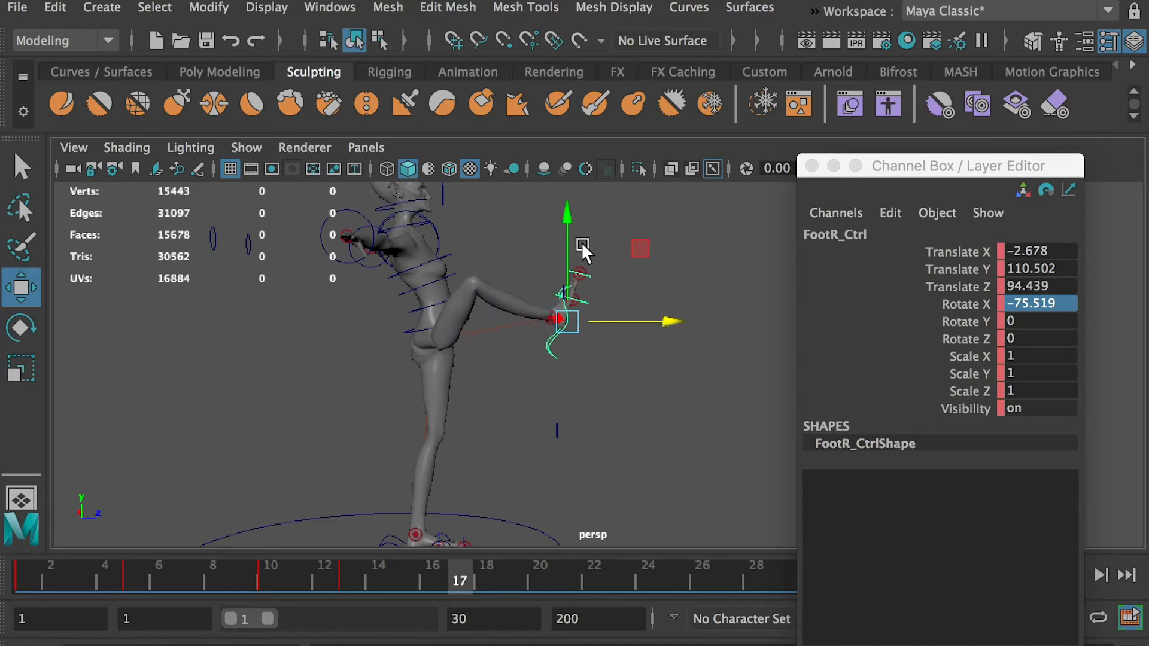
pyautogui.moveTo(559, 302); pyautogui.dragTo(599, 383)
pyautogui.moveTo(640, 442)
pyautogui.mouseDown()
pyautogui.moveTo(598, 446)
pyautogui.moveTo(679, 318)
pyautogui.moveTo(475, 343)
pyautogui.moveTo(708, 310)
pyautogui.moveTo(690, 311)
pyautogui.moveTo(604, 440)
pyautogui.moveTo(655, 428)
pyautogui.mouseUp()
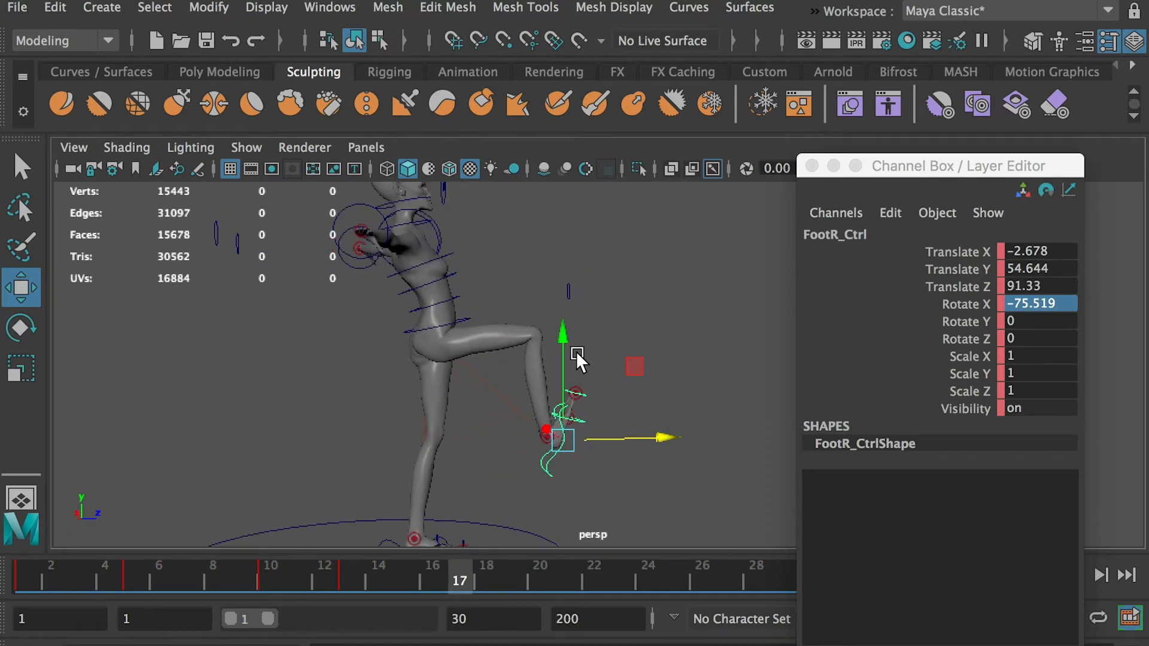
pyautogui.moveTo(563, 347); pyautogui.dragTo(559, 340)
pyautogui.moveTo(655, 432); pyautogui.dragTo(668, 433)
pyautogui.moveTo(579, 358); pyautogui.dragTo(575, 347)
# Set the right foot control's Rotate X to 0 and key the pose at frame 17.
pyautogui.doubleClick(1039, 303)
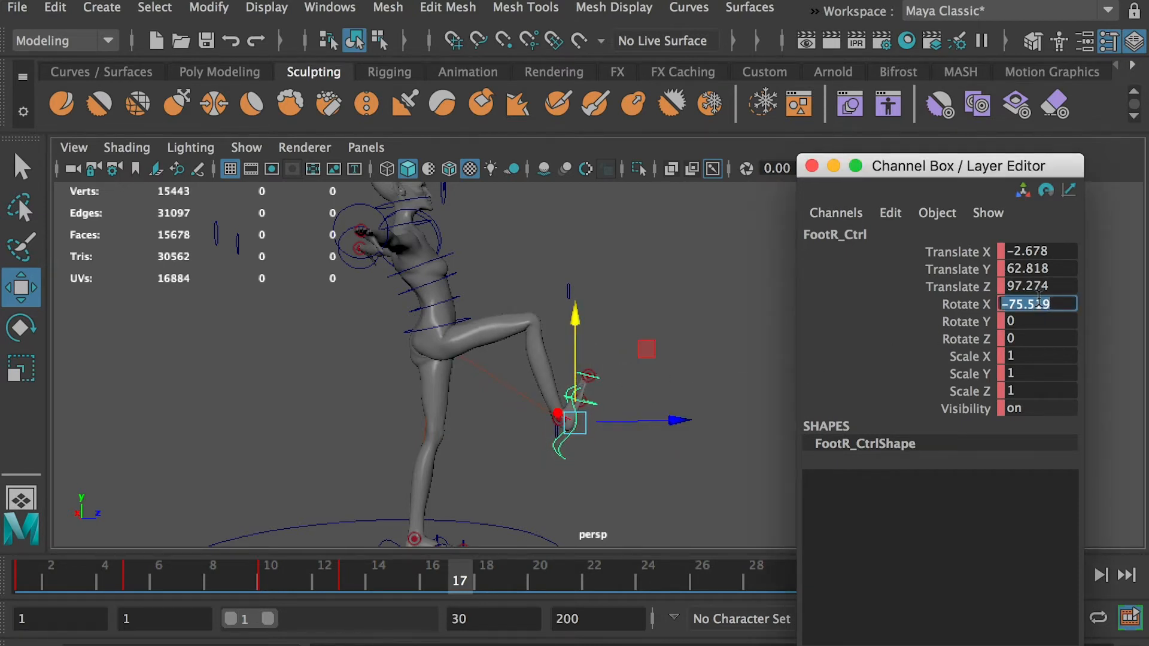
pyautogui.write('0')
pyautogui.press('Return')
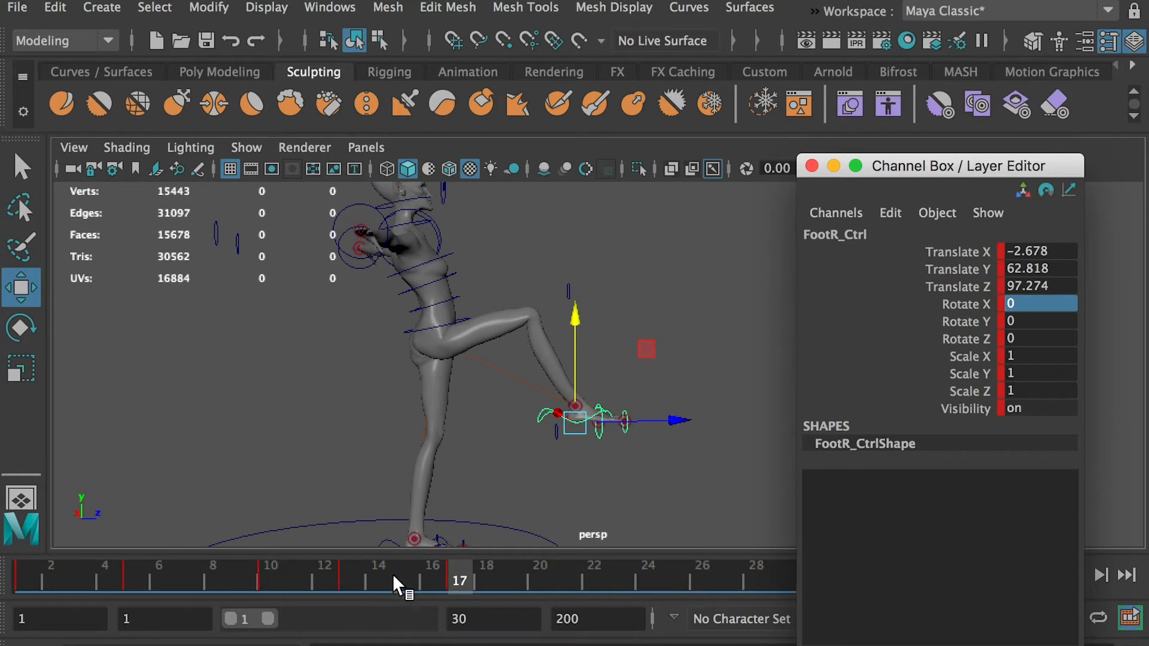
# At frame 10, reposition the right knee control to about -0.7 in Translate X, 45.1 in Translate Y and -94.5 in Translate Z.
pyautogui.moveTo(392, 573); pyautogui.dragTo(270, 567)
pyautogui.keyDown('alt'); pyautogui.moveTo(613, 316); pyautogui.dragTo(516, 270); pyautogui.keyUp('alt')
pyautogui.click(556, 323)
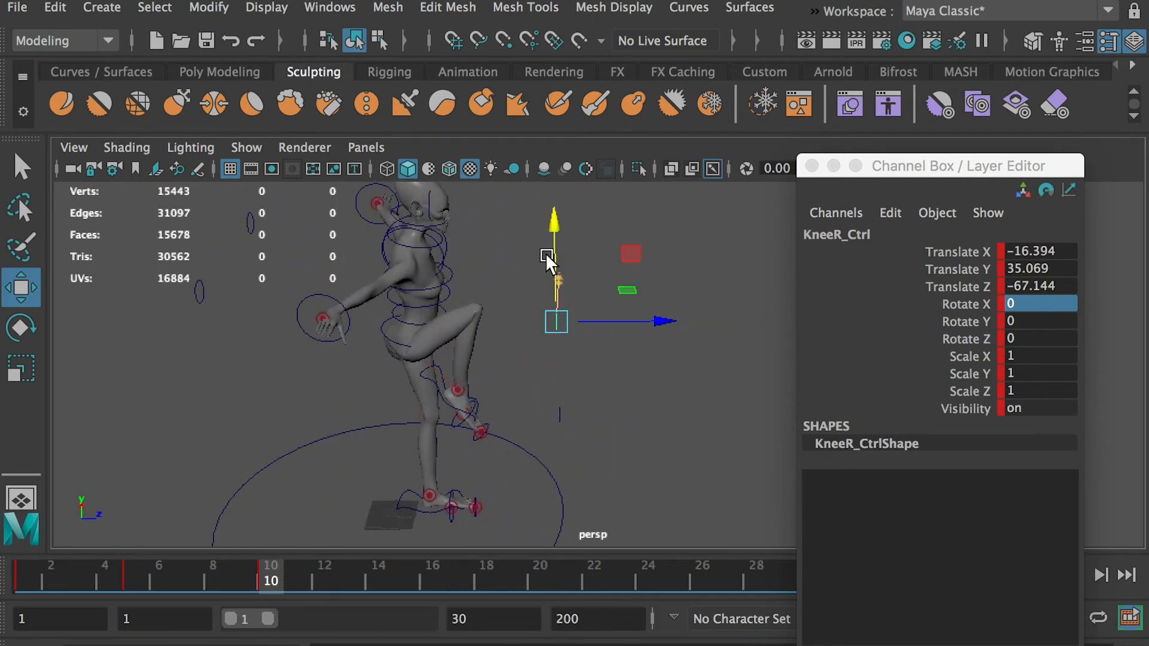
pyautogui.moveTo(546, 232); pyautogui.dragTo(542, 201)
pyautogui.moveTo(647, 290); pyautogui.dragTo(630, 342)
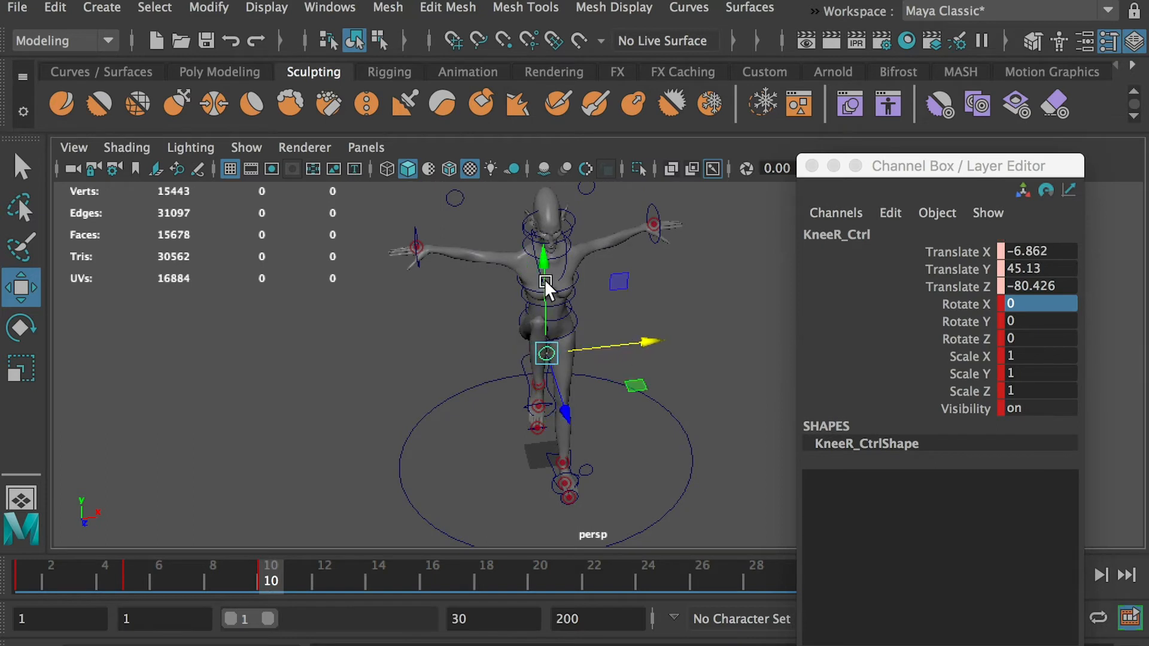
pyautogui.moveTo(546, 286); pyautogui.dragTo(550, 256)
pyautogui.moveTo(619, 317); pyautogui.dragTo(635, 316)
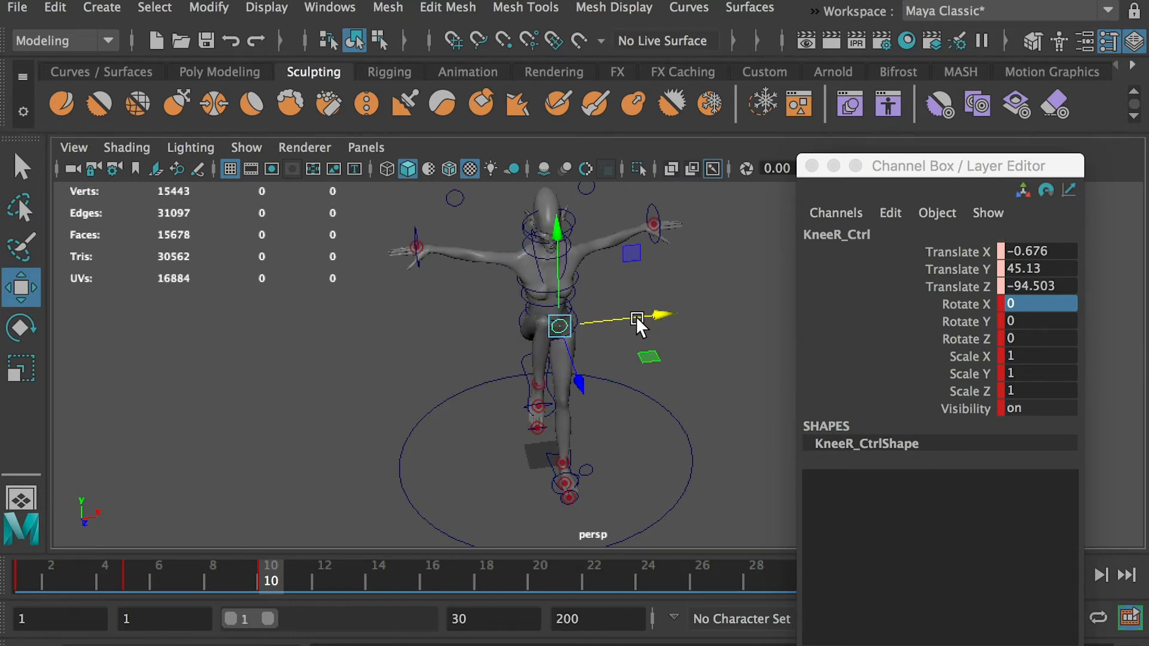
# Copy the right foot control's keyframe from frame 5 and paste it at frame 22.
pyautogui.click(487, 576)
pyautogui.click(490, 390)
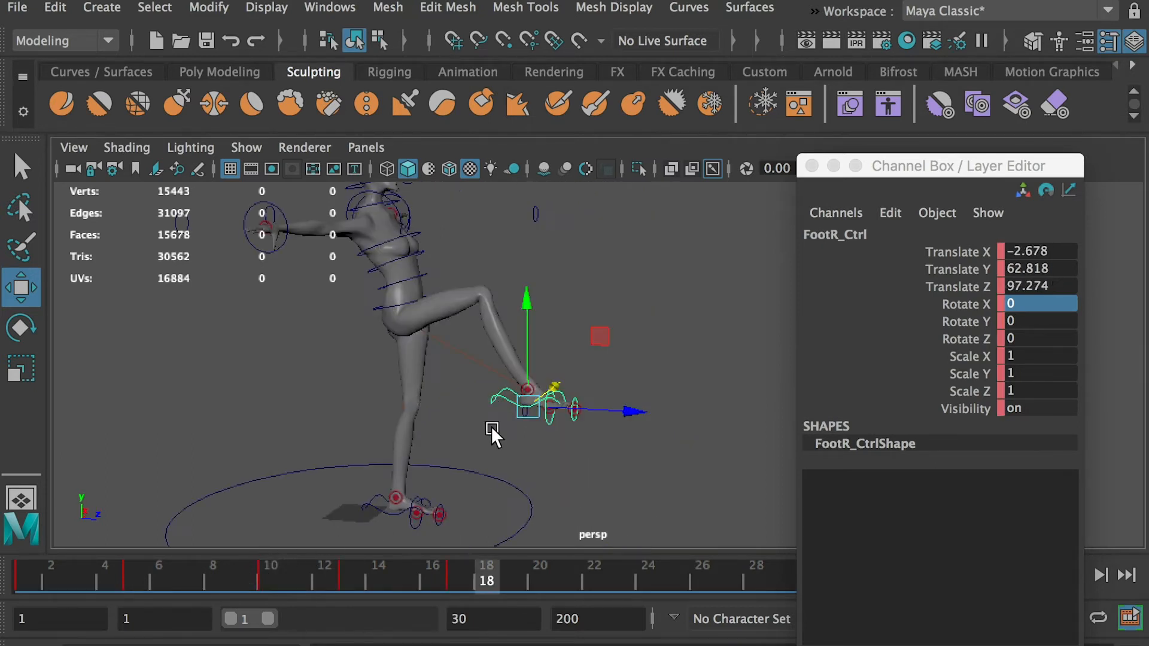
pyautogui.moveTo(437, 580); pyautogui.dragTo(588, 584)
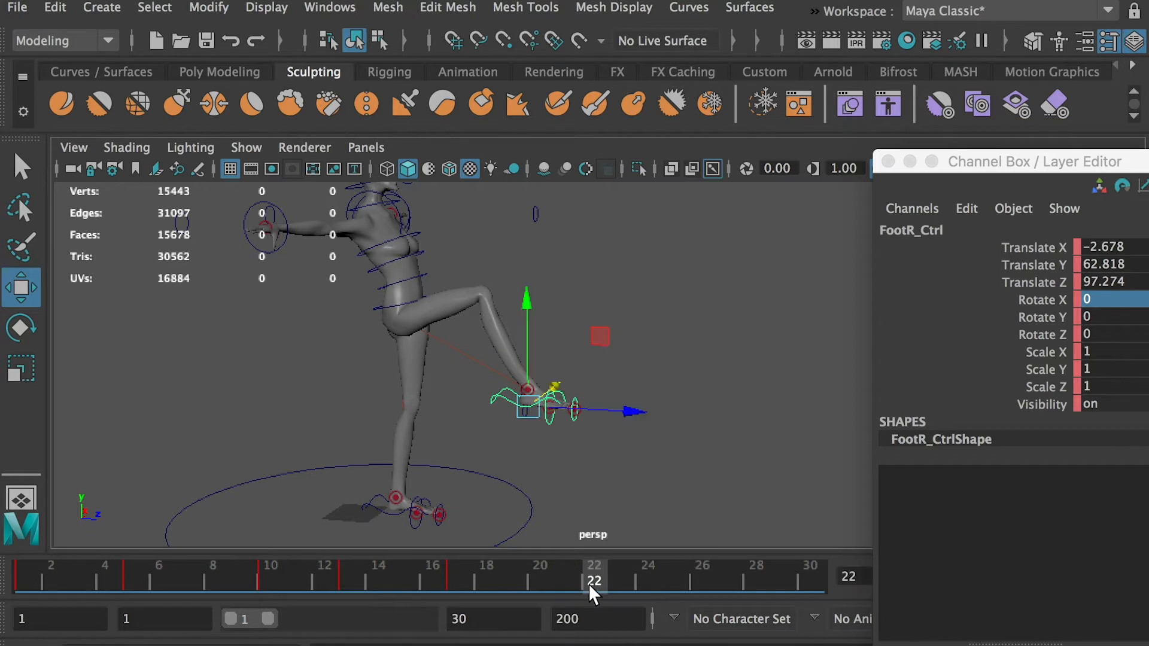
pyautogui.keyDown('alt'); pyautogui.moveTo(600, 413); pyautogui.dragTo(520, 392); pyautogui.keyUp('alt')
pyautogui.press('z')
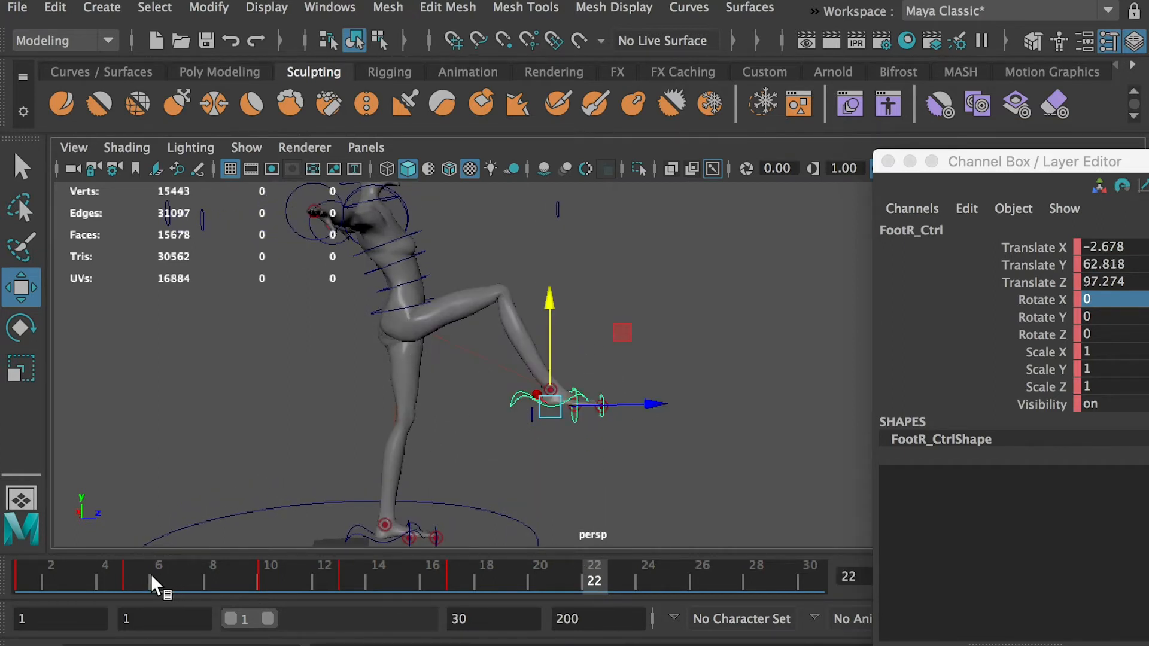
pyautogui.moveTo(29, 576); pyautogui.dragTo(130, 579)
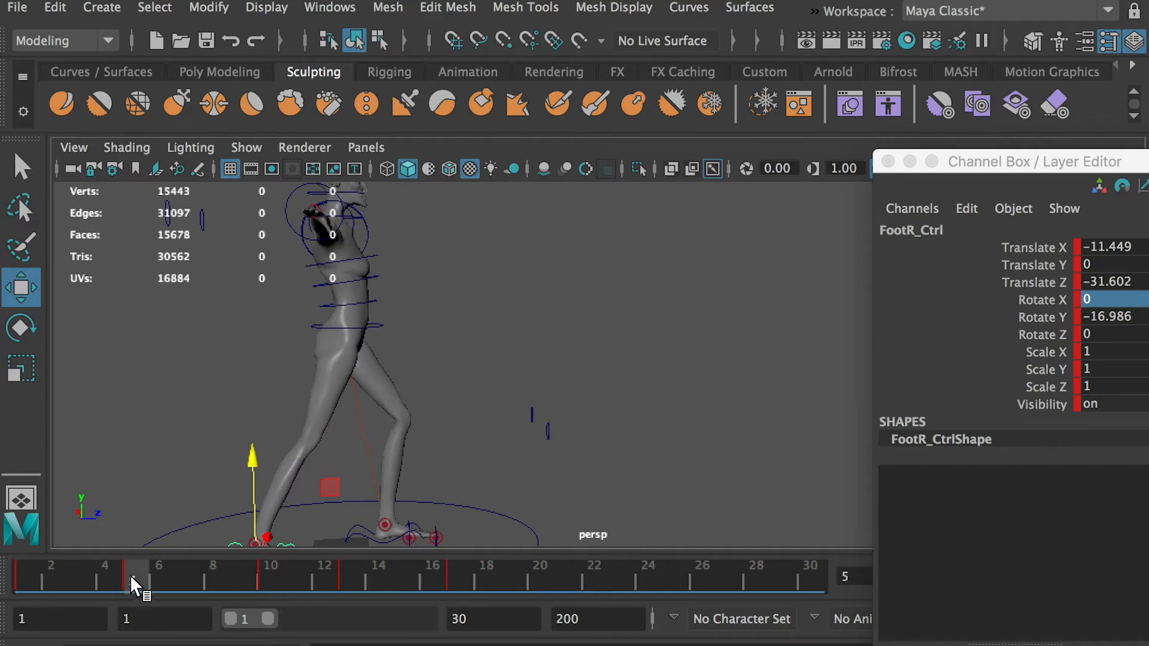
pyautogui.keyDown('shift'); pyautogui.click(128, 569); pyautogui.keyUp('shift')
pyautogui.rightClick(128, 569)
pyautogui.click(198, 222)
pyautogui.click(587, 576)
pyautogui.rightClick(587, 576)
pyautogui.moveTo(796, 254)
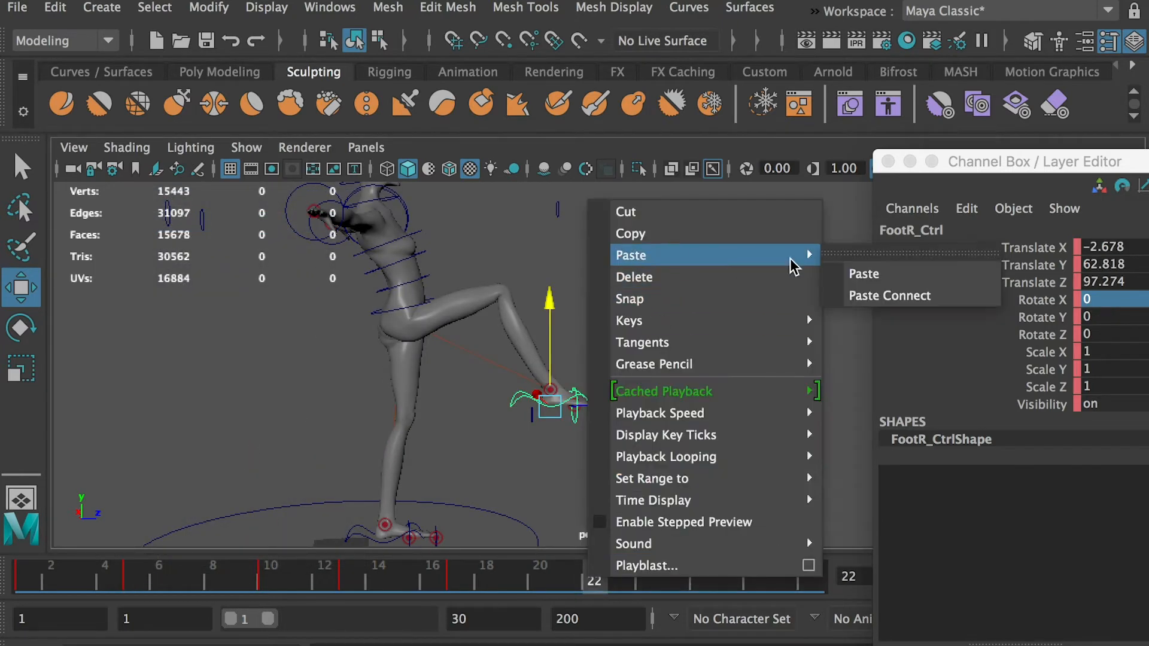
pyautogui.click(867, 274)
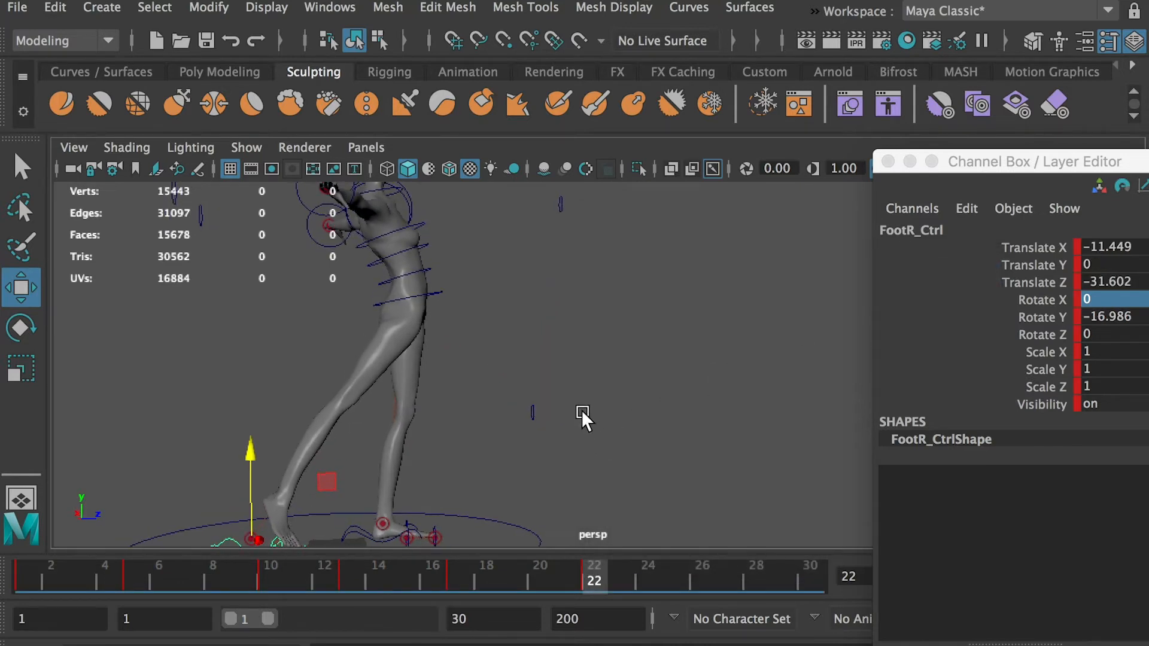
# Copy the right foot control's keyframe from frame 1 and paste it at frame 28.
pyautogui.keyDown('alt'); pyautogui.moveTo(594, 405); pyautogui.dragTo(586, 383, button='middle'); pyautogui.keyUp('alt')
pyautogui.hotkey('alt', 'v')
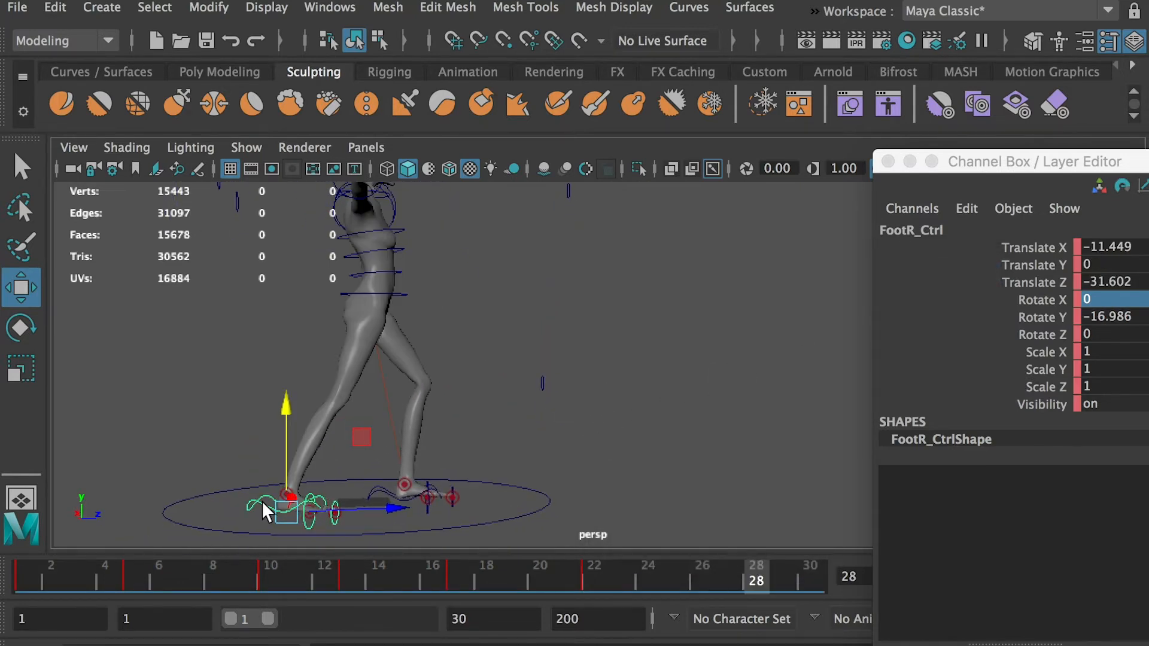
pyautogui.click(587, 566)
pyautogui.click(24, 576)
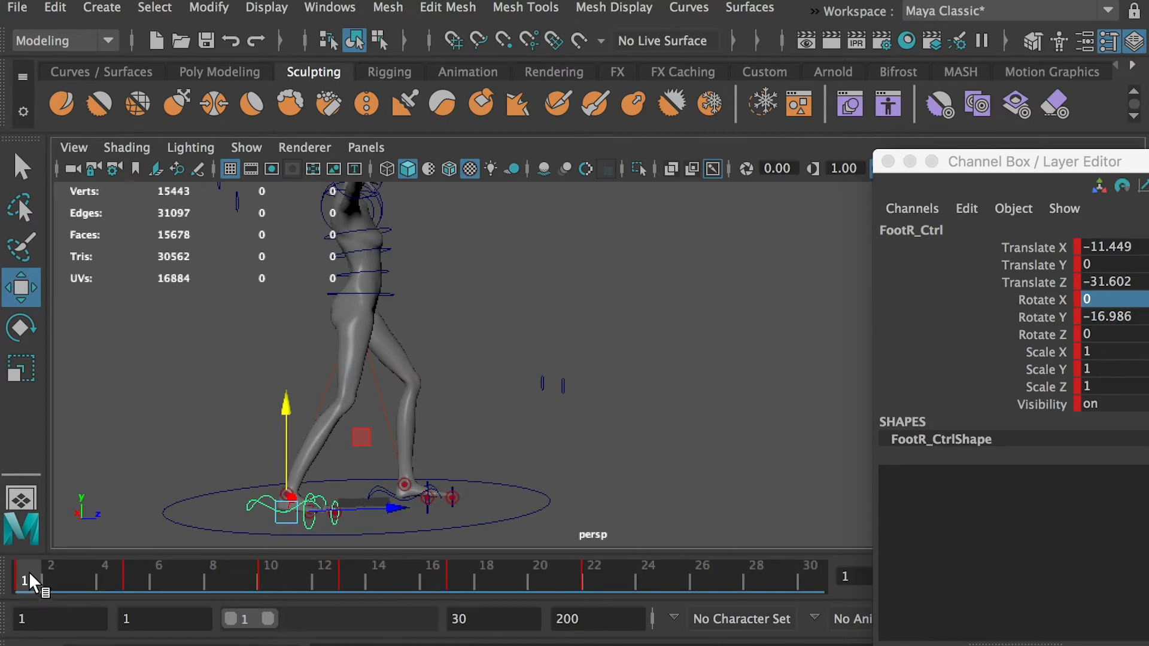
pyautogui.rightClick(26, 563)
pyautogui.click(70, 222)
pyautogui.click(758, 584)
pyautogui.rightClick(759, 586)
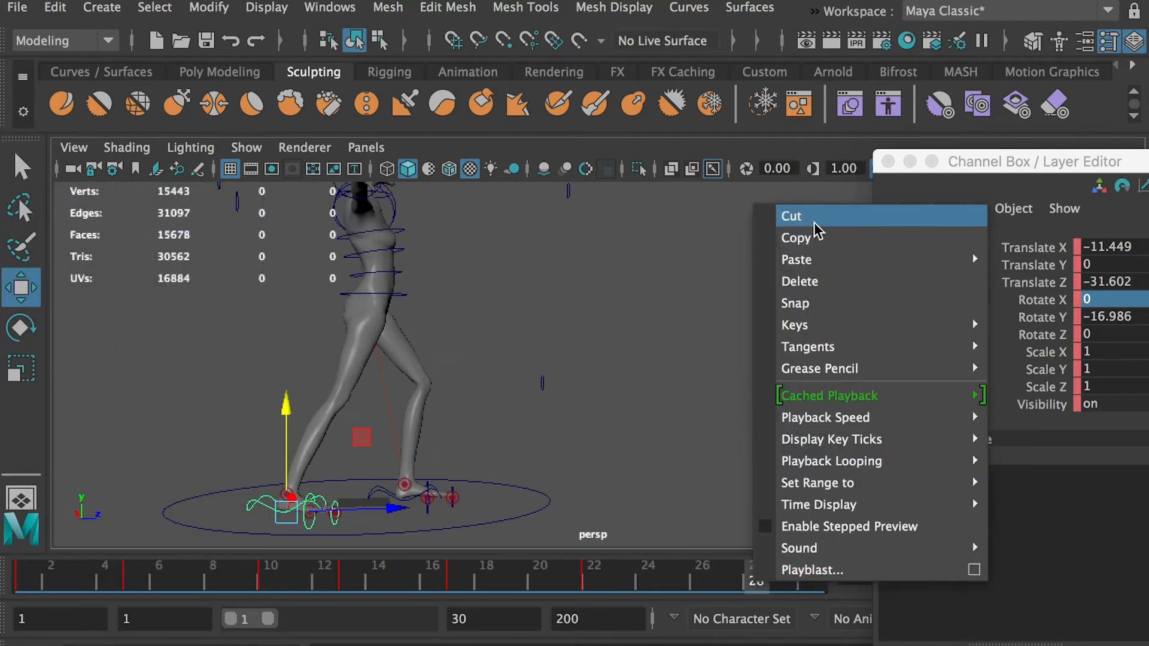
pyautogui.moveTo(969, 259)
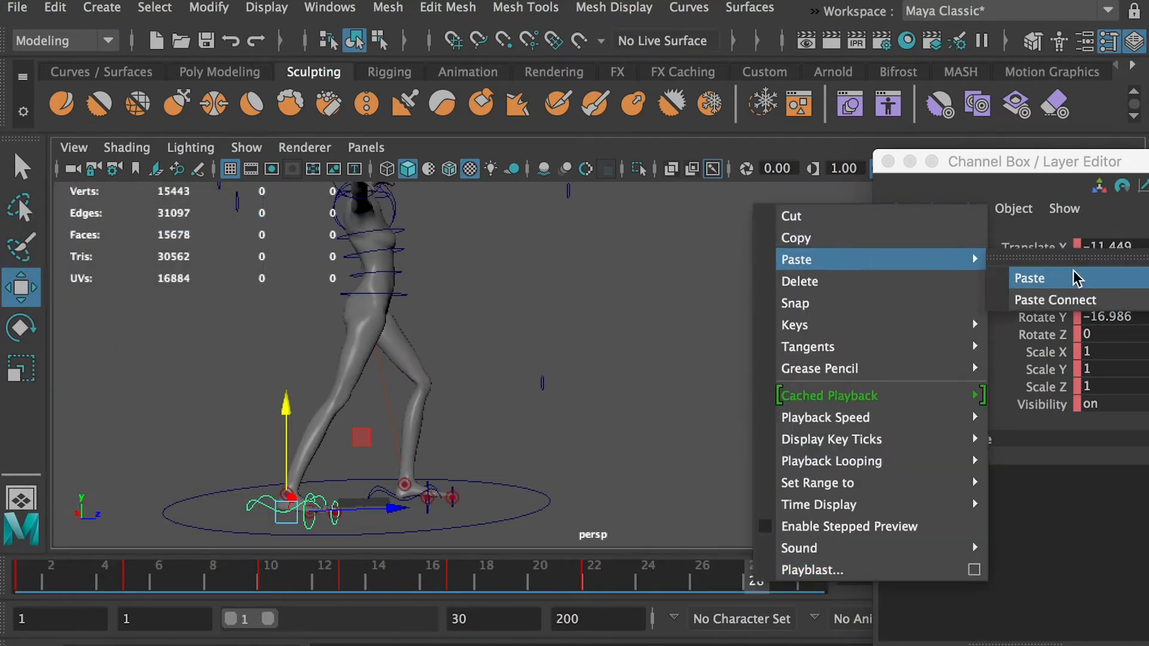
pyautogui.click(1068, 274)
# Copy the hip control's keyframe from frame 13 and paste it at frame 17.
pyautogui.click(595, 589)
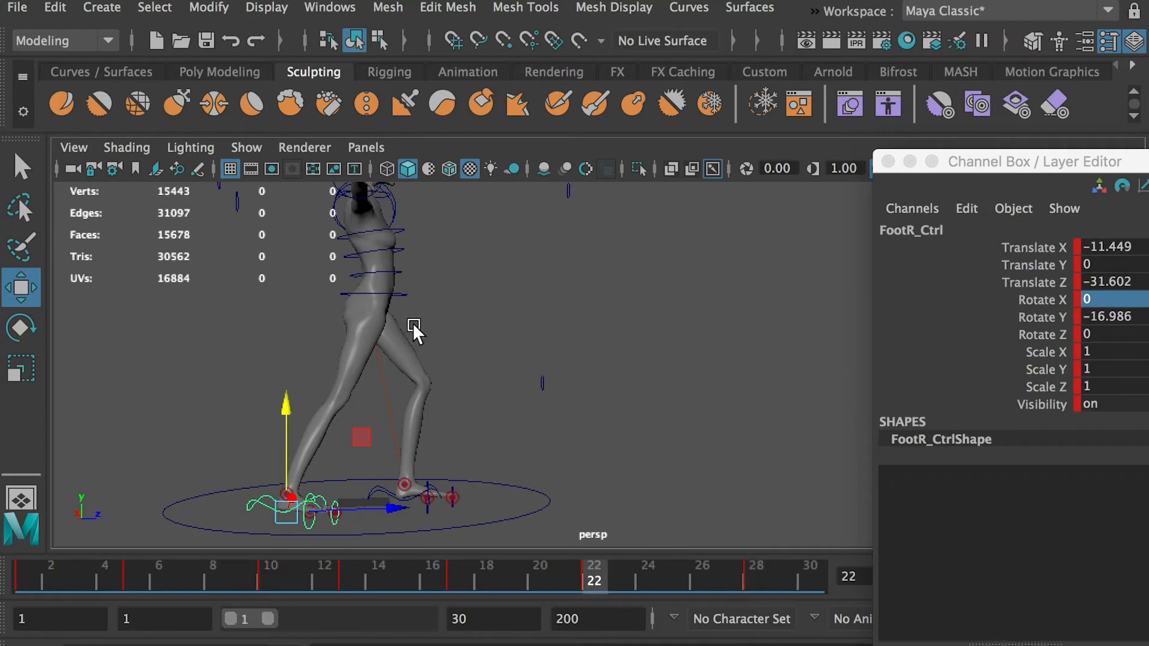
pyautogui.click(405, 295)
pyautogui.moveTo(353, 579)
pyautogui.mouseDown()
pyautogui.moveTo(367, 579)
pyautogui.moveTo(351, 579)
pyautogui.mouseUp()
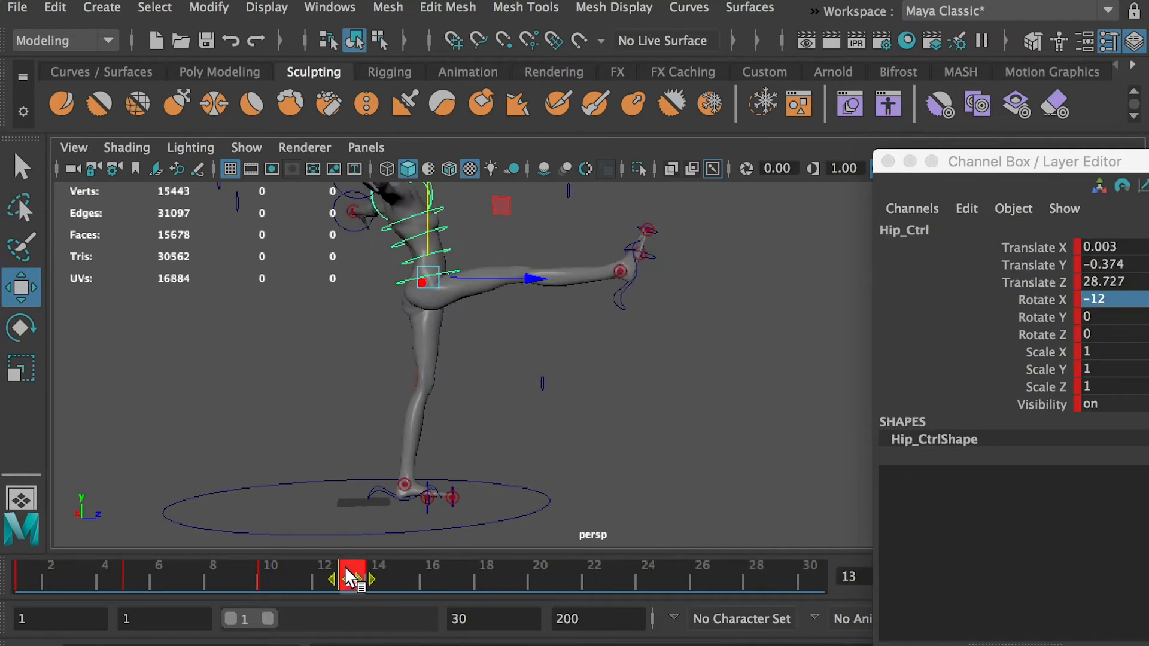
pyautogui.rightClick(346, 576)
pyautogui.click(418, 218)
pyautogui.moveTo(411, 587); pyautogui.dragTo(468, 584)
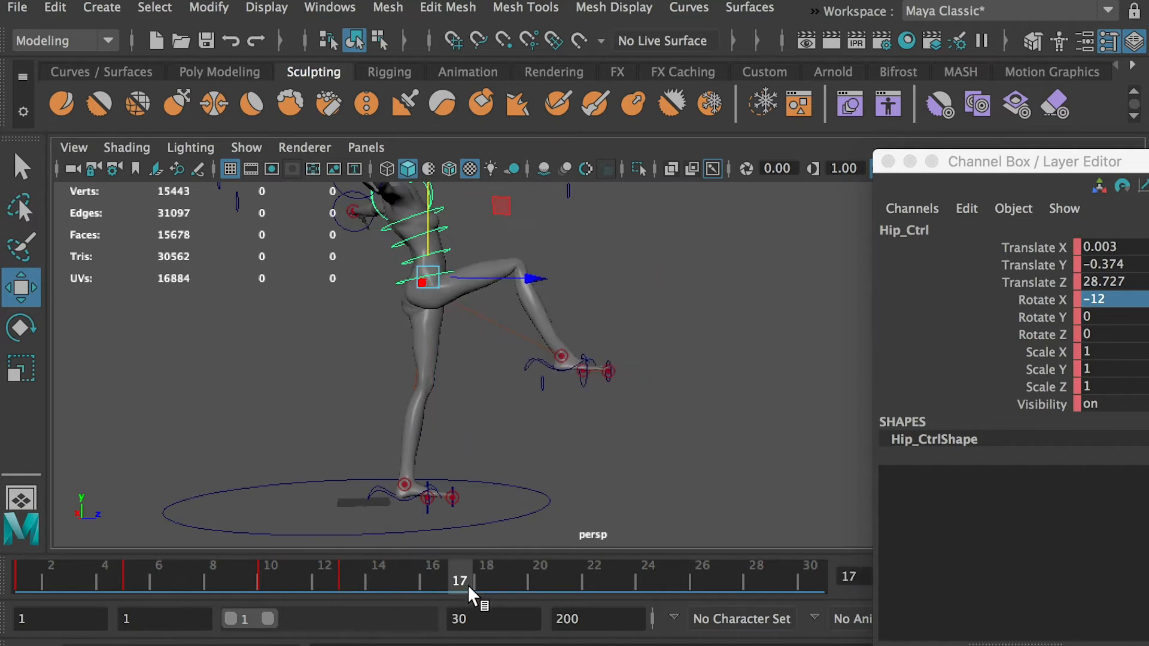
pyautogui.rightClick(468, 584)
pyautogui.moveTo(641, 255)
pyautogui.click(748, 277)
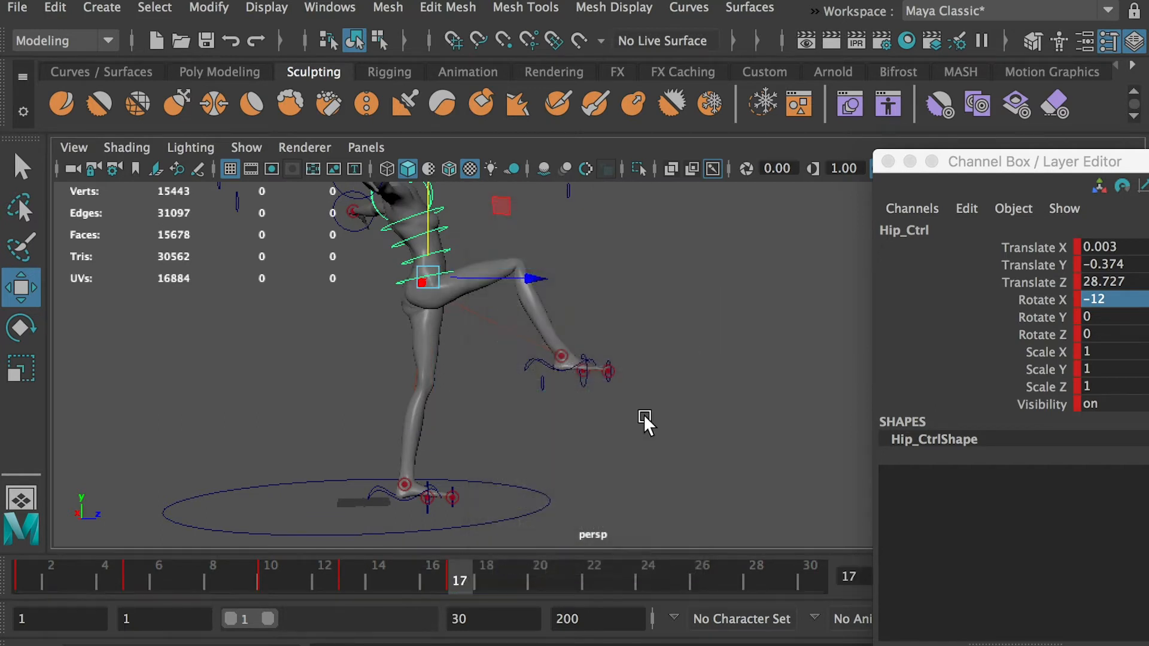
# Copy the hip control's keyframe from frame 5, paste it at frame 22, and move the current time to frame 28.
pyautogui.moveTo(454, 578); pyautogui.dragTo(569, 581)
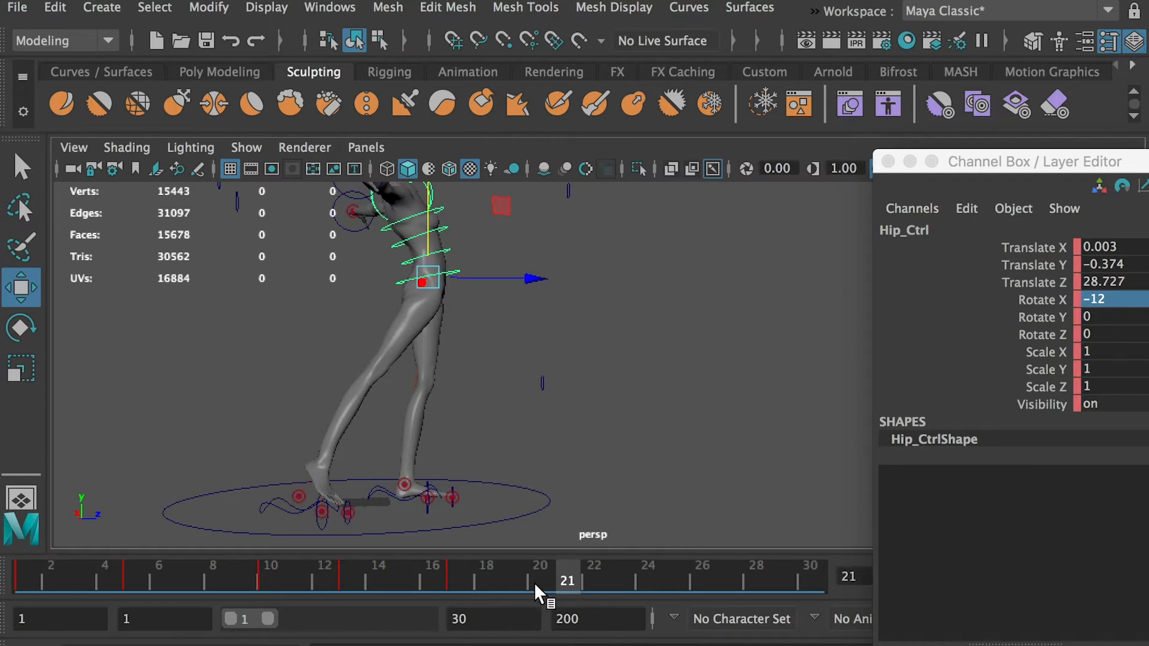
pyautogui.moveTo(149, 582); pyautogui.dragTo(130, 563)
pyautogui.rightClick(137, 573)
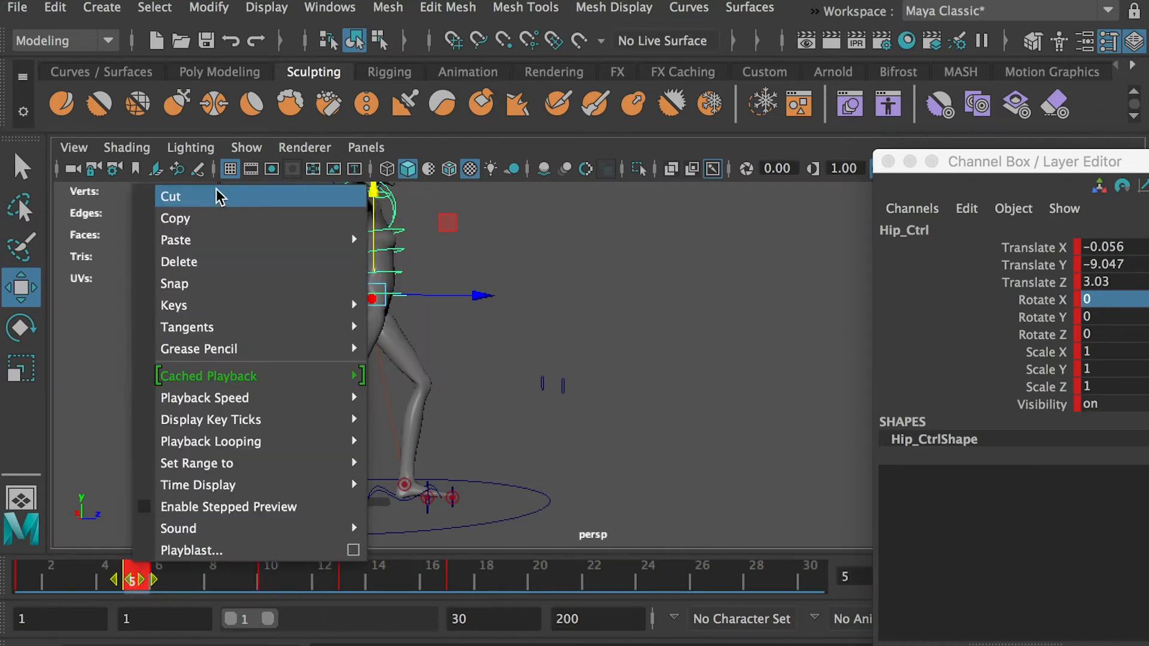
pyautogui.click(203, 223)
pyautogui.click(590, 583)
pyautogui.rightClick(590, 583)
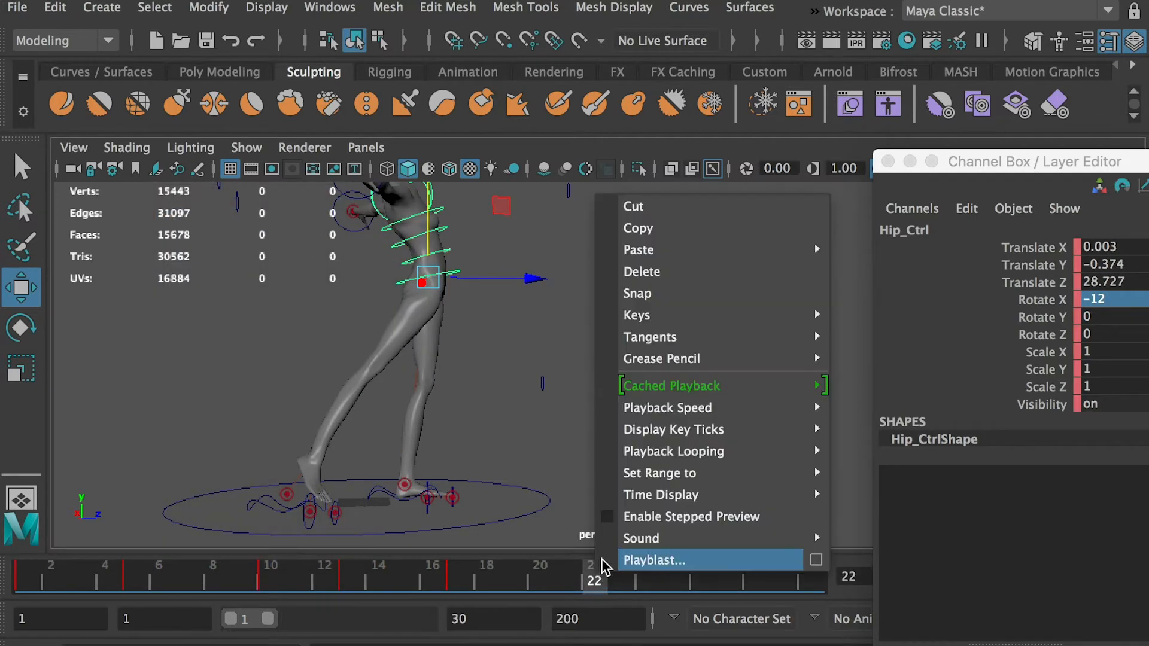
pyautogui.moveTo(662, 245)
pyautogui.click(897, 268)
pyautogui.moveTo(604, 576)
pyautogui.mouseDown()
pyautogui.moveTo(386, 576)
pyautogui.moveTo(615, 576)
pyautogui.mouseUp()
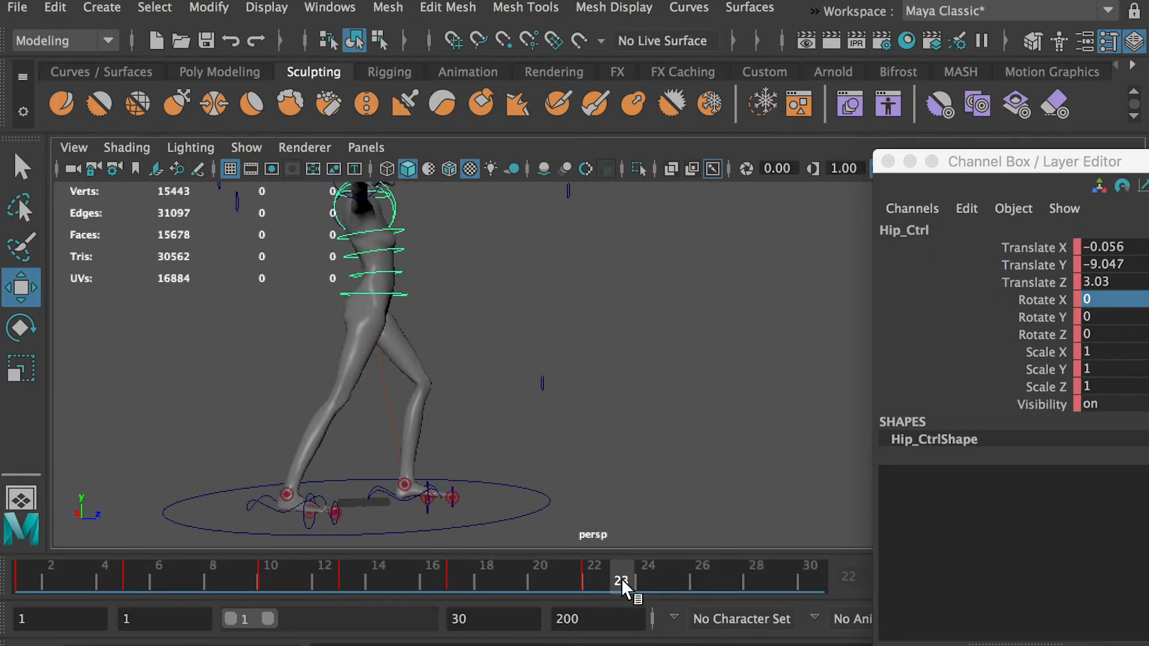
pyautogui.click(768, 581)
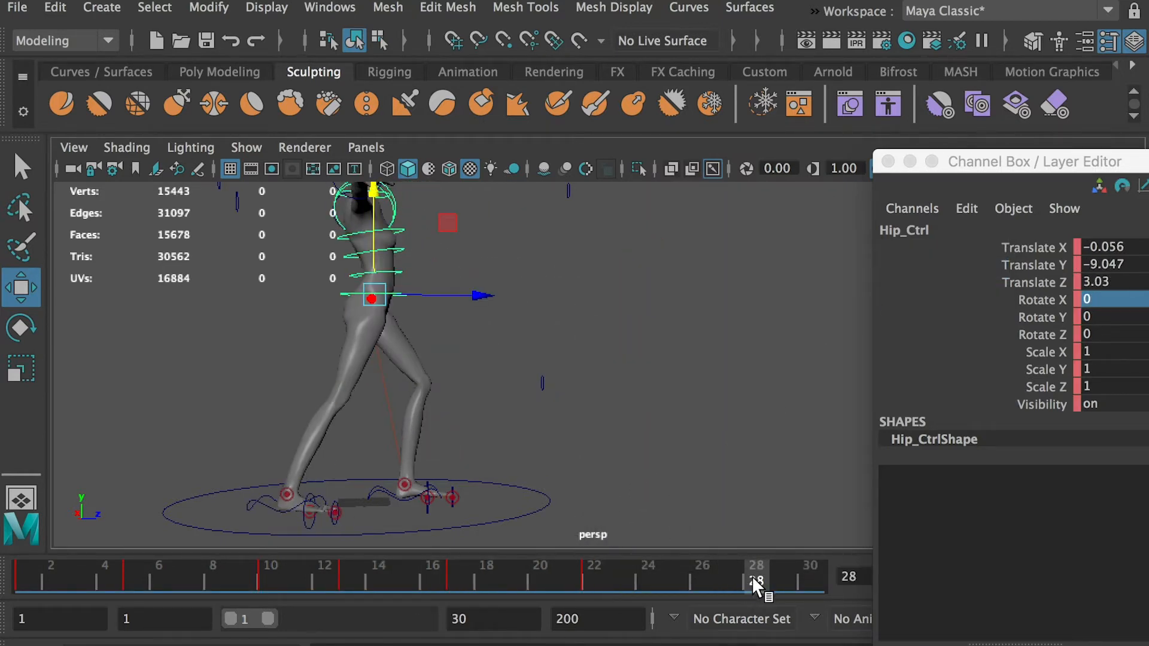
# Paste the copied hip control keyframe at frame 28.
pyautogui.rightClick(754, 579)
pyautogui.moveTo(818, 274)
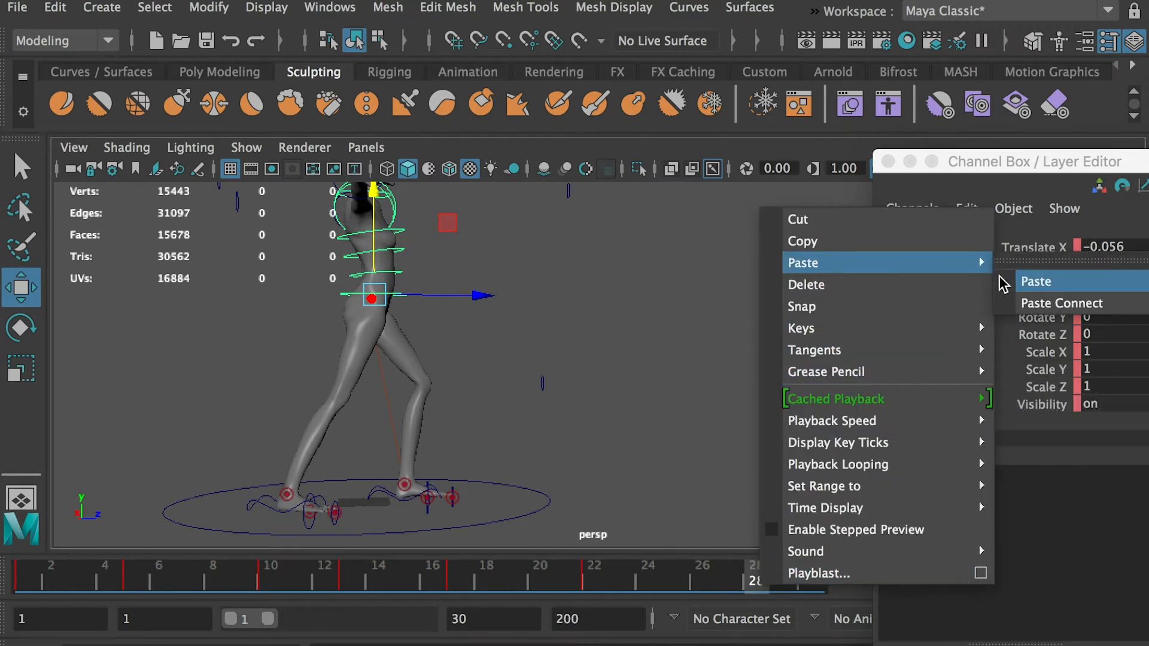
pyautogui.click(1030, 284)
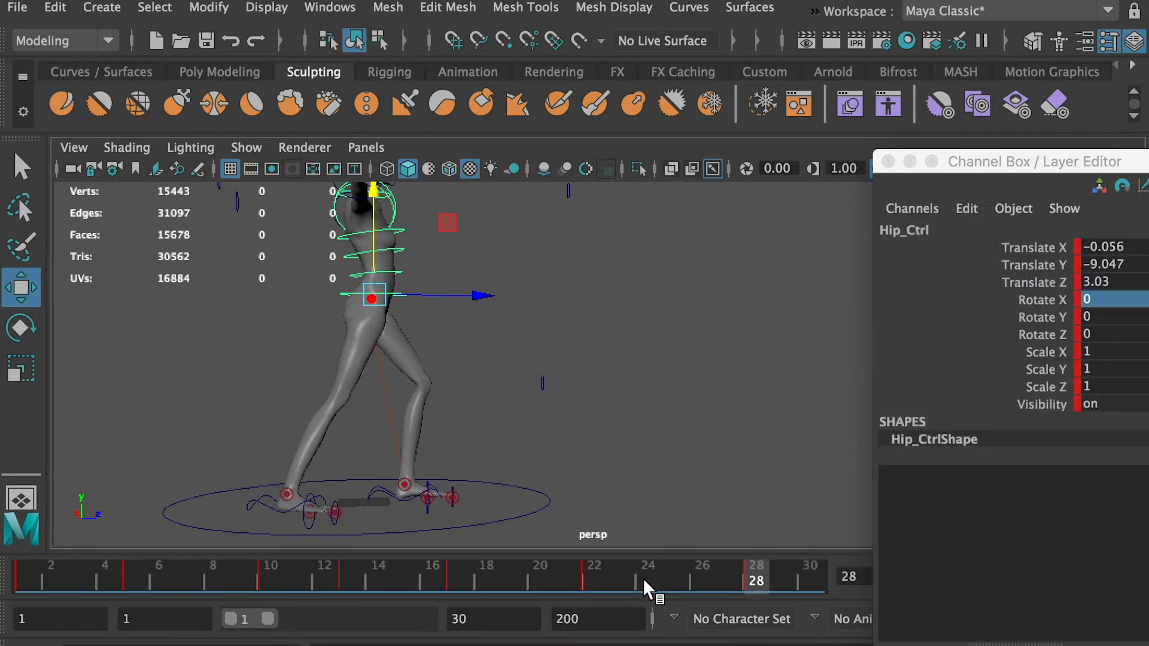
# Try moving the hip control slightly up and forward at frame 22.
pyautogui.moveTo(642, 578); pyautogui.dragTo(752, 572)
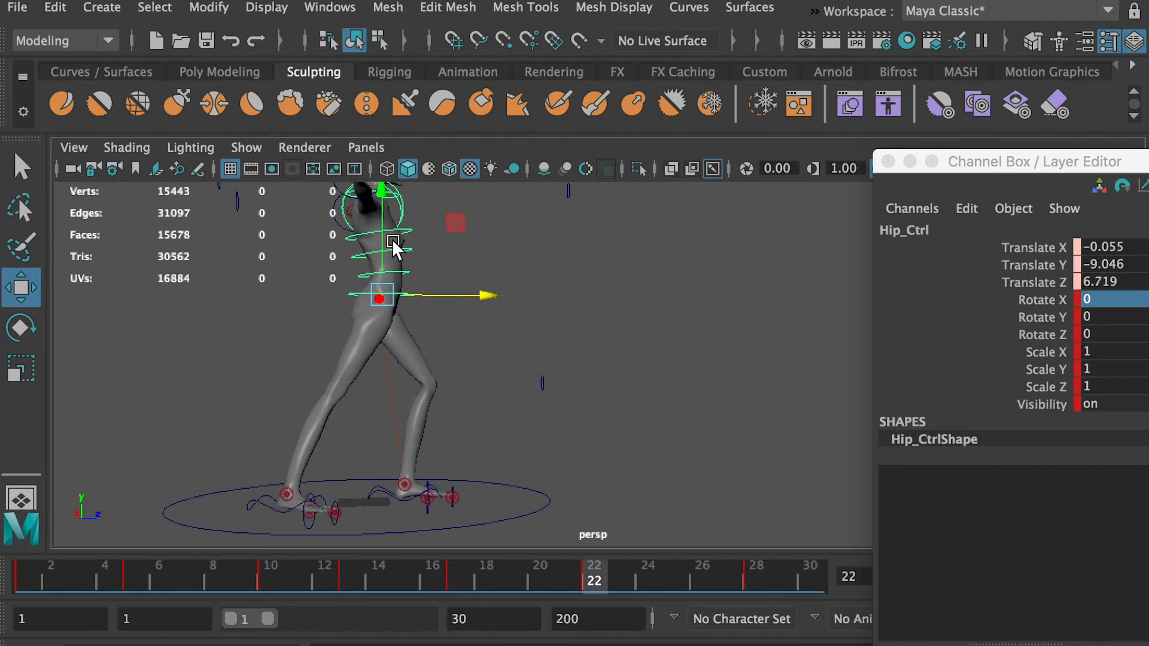
pyautogui.moveTo(383, 244); pyautogui.dragTo(382, 238)
pyautogui.moveTo(443, 287); pyautogui.dragTo(447, 286)
# At frame 22, set the right foot control to Translate Y 7.477, Translate Z -28.272 and Rotate X 17.1, and key it.
pyautogui.click(266, 503)
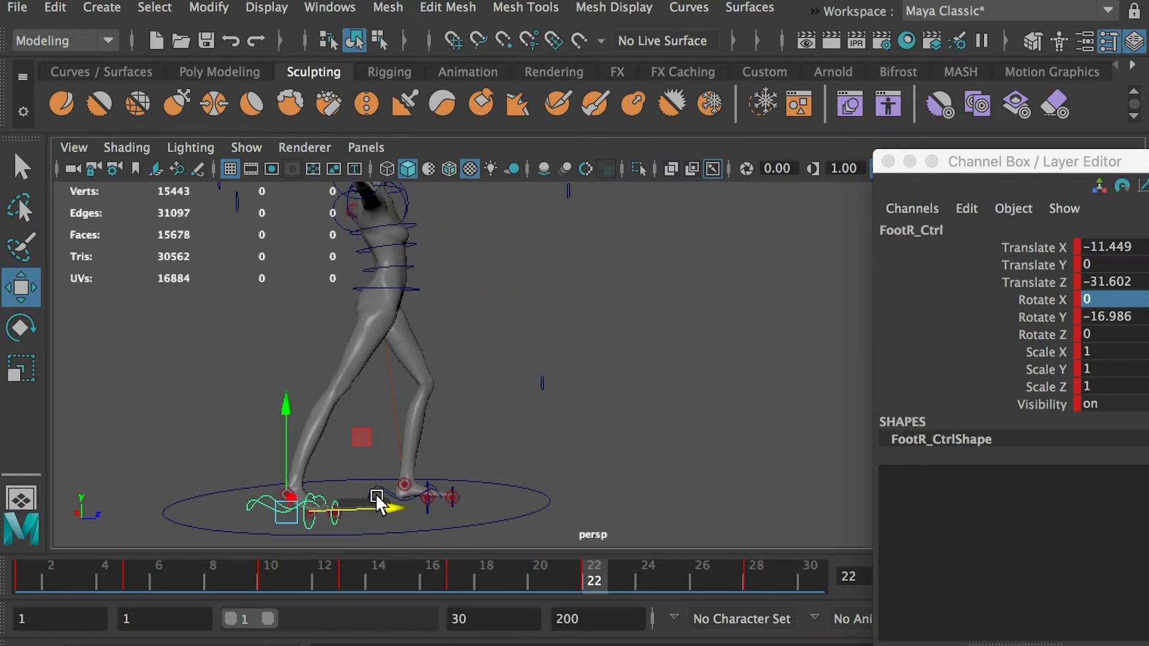
pyautogui.moveTo(375, 502); pyautogui.dragTo(385, 504)
pyautogui.moveTo(304, 437); pyautogui.dragTo(299, 424)
pyautogui.press('e')
pyautogui.moveTo(367, 443); pyautogui.dragTo(387, 464)
pyautogui.press('w')
pyautogui.moveTo(317, 415); pyautogui.dragTo(350, 438)
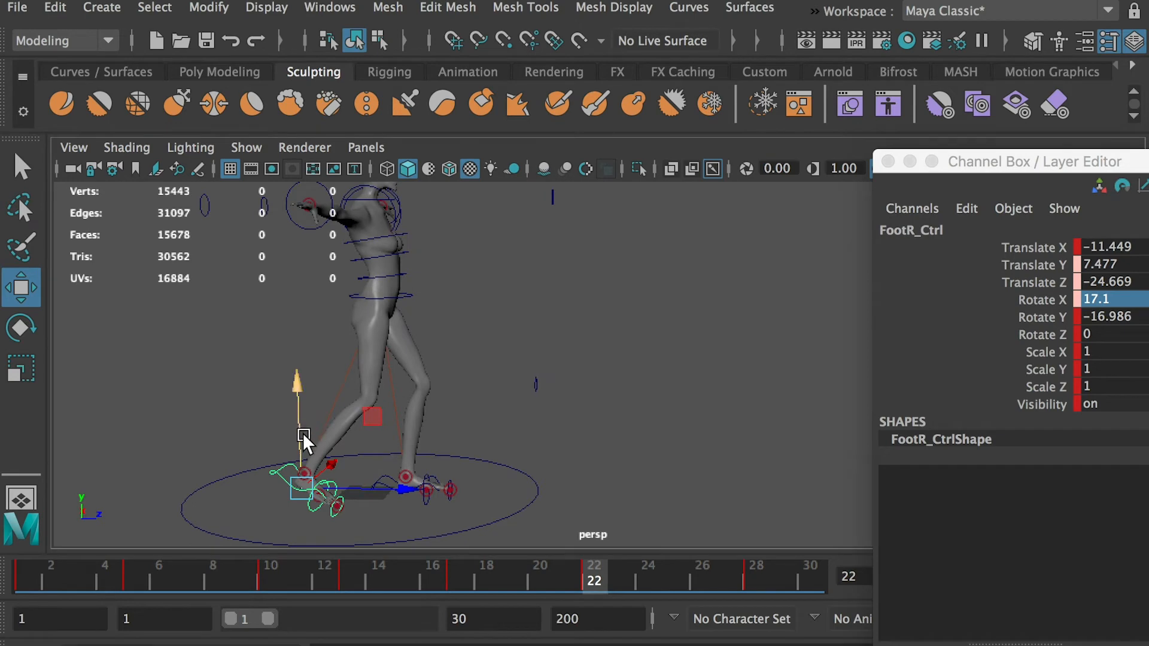
pyautogui.keyDown('alt'); pyautogui.moveTo(303, 432); pyautogui.dragTo(348, 446); pyautogui.keyUp('alt')
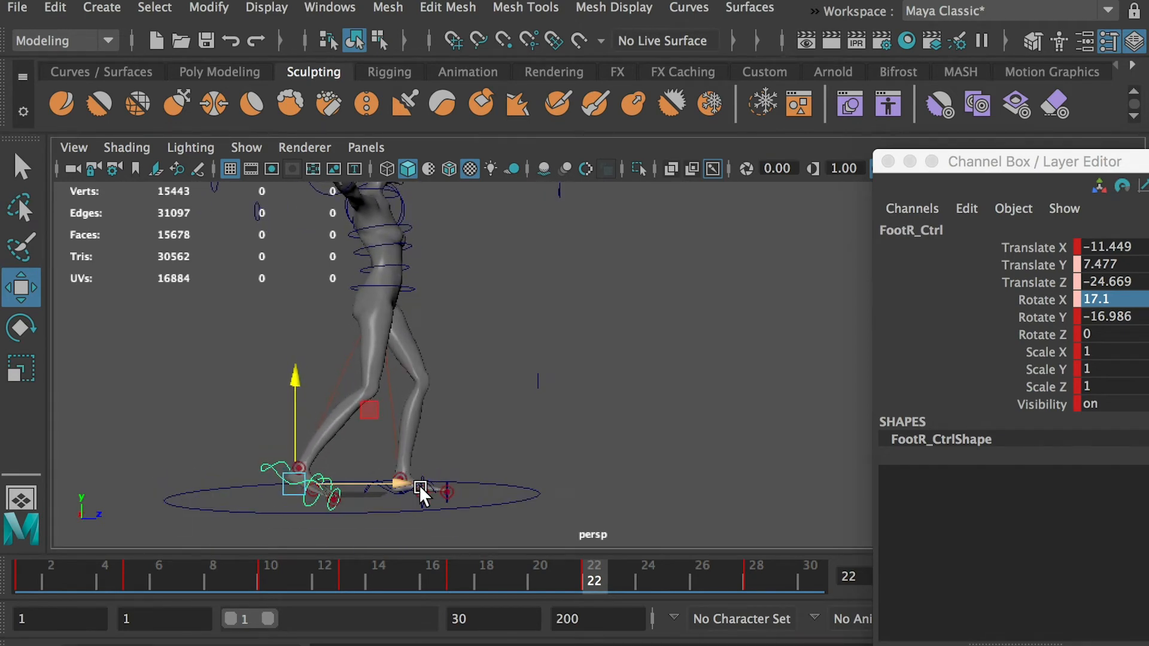
pyautogui.moveTo(403, 483); pyautogui.dragTo(394, 483)
pyautogui.press('s')
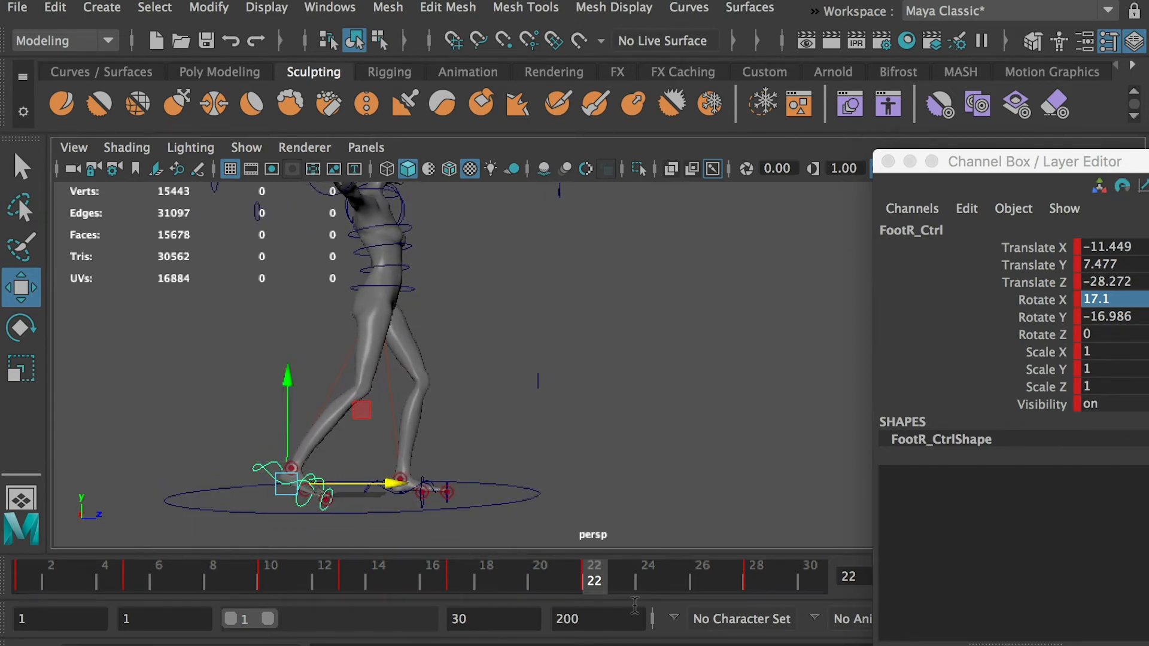
# At frame 22, move the hip control to Translate Y -7.941 and Translate Z 5.193, and key it.
pyautogui.moveTo(525, 578); pyautogui.dragTo(592, 579)
pyautogui.click(396, 286)
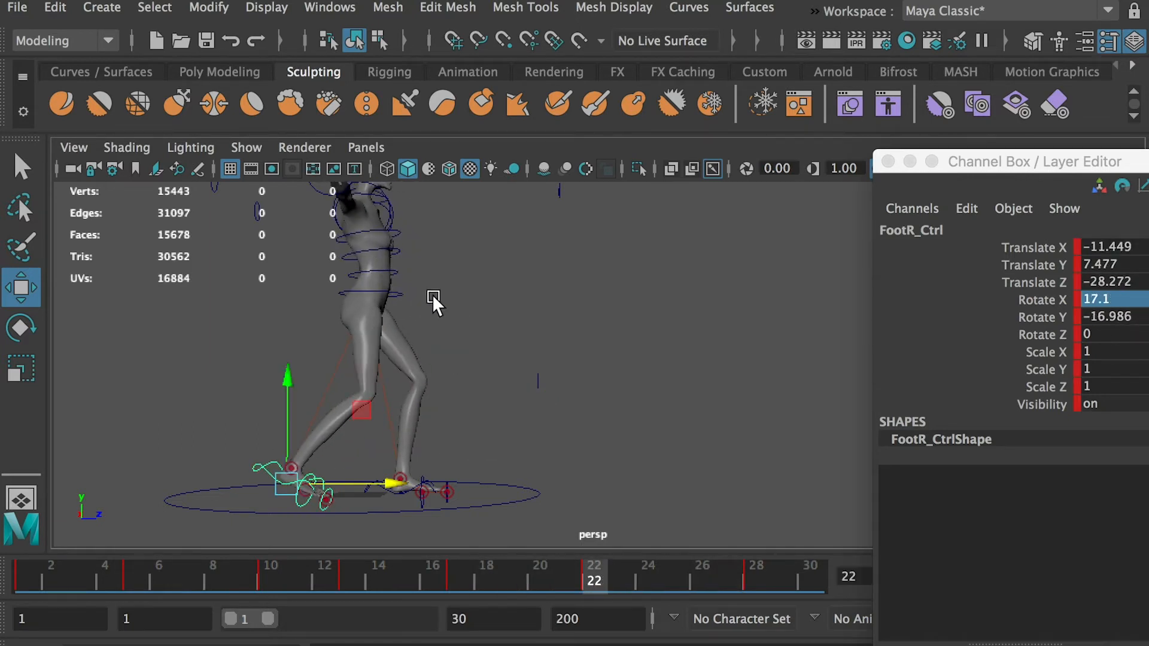
pyautogui.moveTo(444, 289); pyautogui.dragTo(448, 289)
pyautogui.moveTo(374, 254); pyautogui.dragTo(372, 251)
pyautogui.press('s')
# Raise the hip control to Translate Y -4.651, shift it forward to Translate Z 6.821, and key it at frame 22.
pyautogui.moveTo(458, 571); pyautogui.dragTo(536, 571)
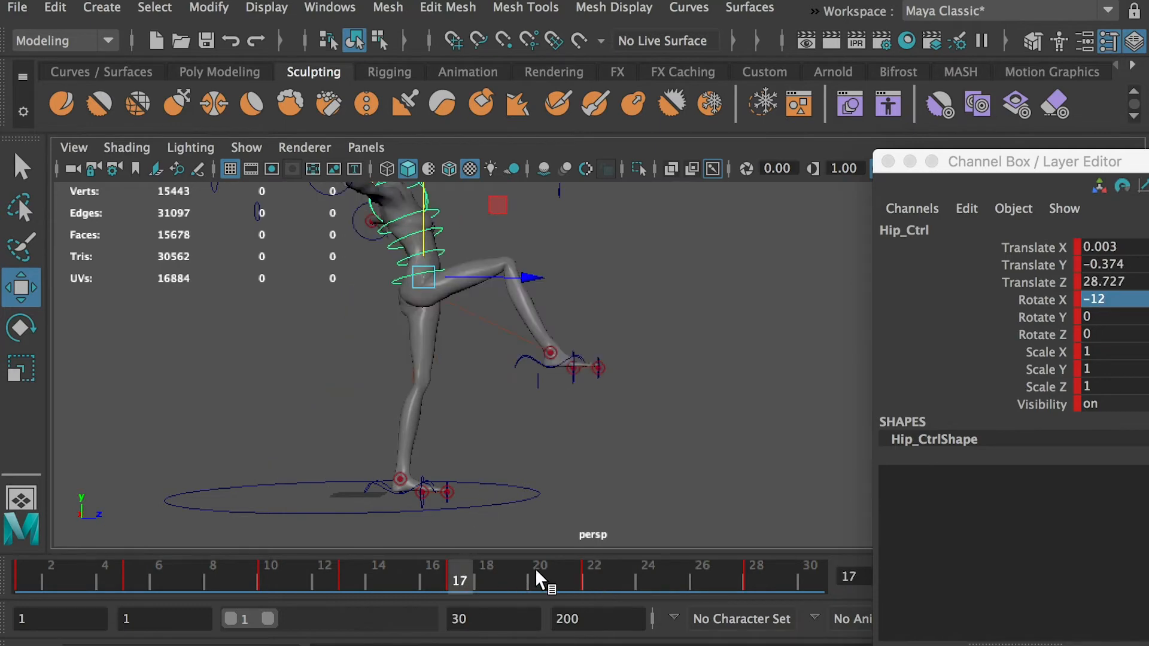
pyautogui.click(593, 571)
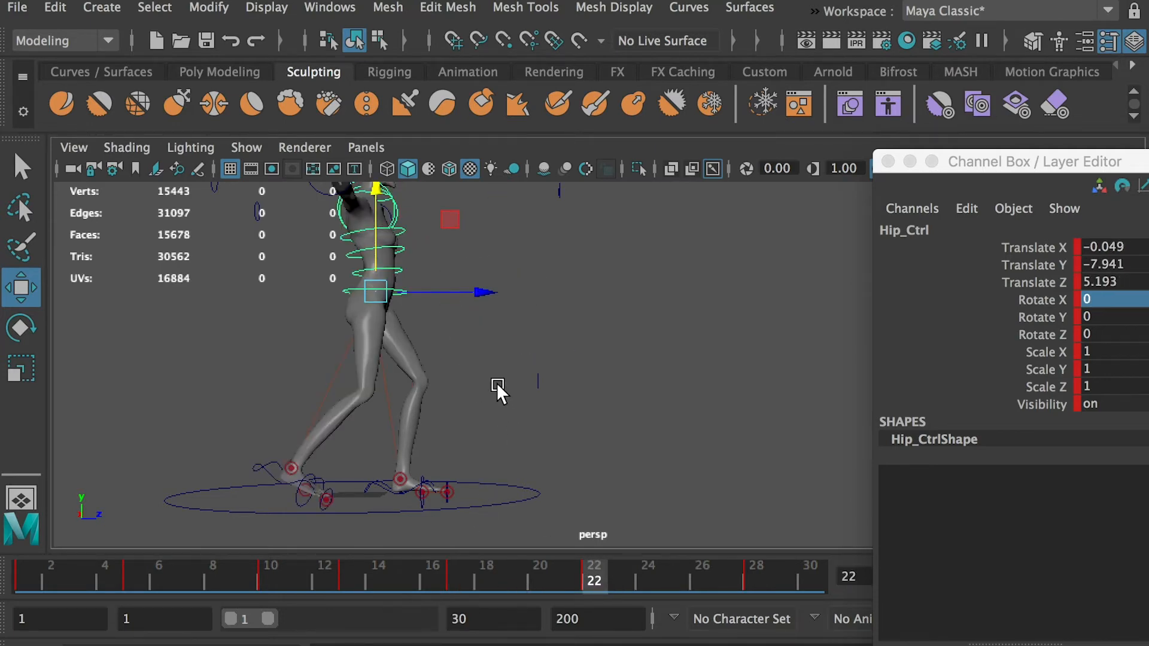
pyautogui.moveTo(535, 565); pyautogui.dragTo(602, 572)
pyautogui.moveTo(471, 290); pyautogui.dragTo(491, 290)
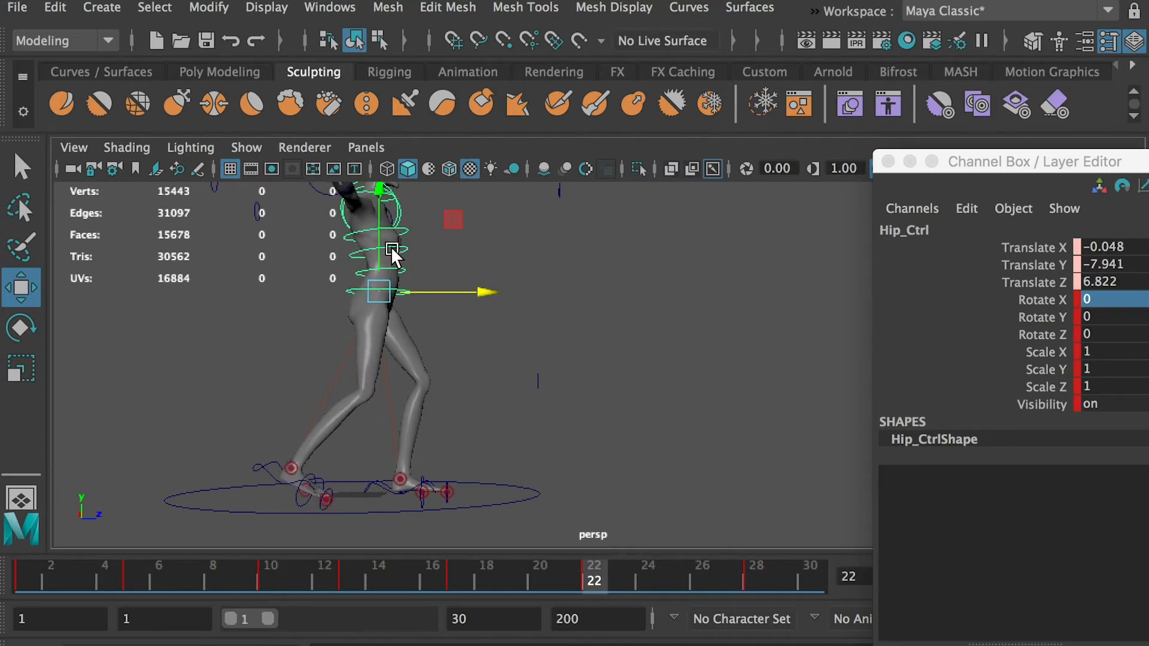
pyautogui.moveTo(380, 247); pyautogui.dragTo(378, 237)
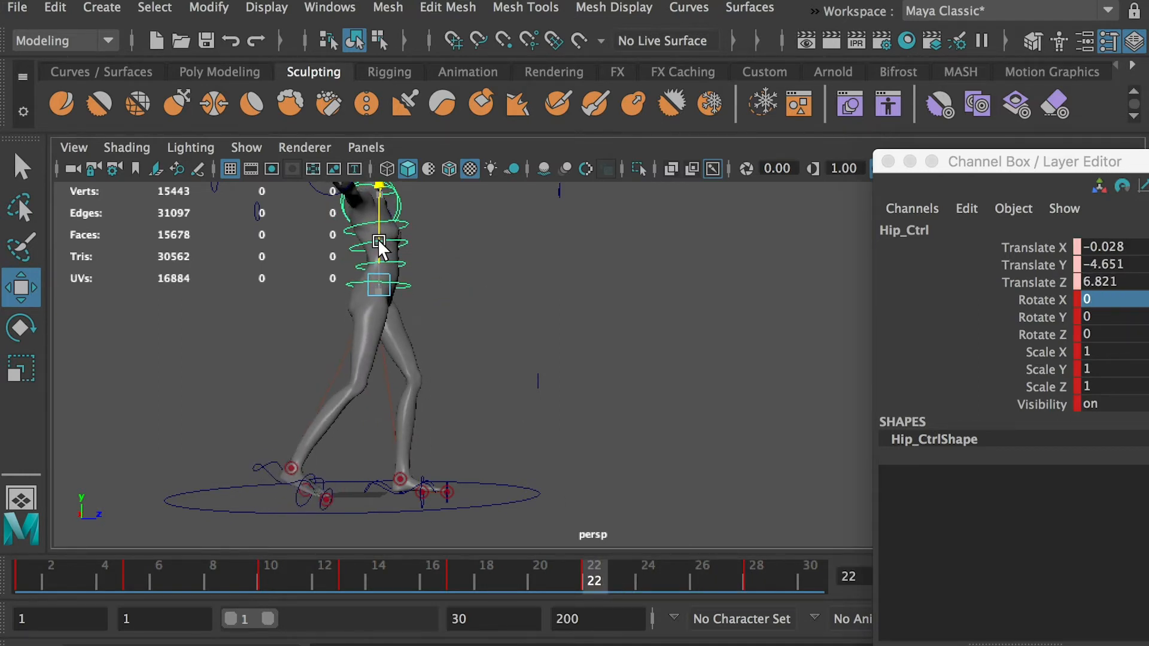
pyautogui.press('s')
# Move the current time to frame 29 and select all NURBS curves in the scene.
pyautogui.moveTo(560, 568); pyautogui.dragTo(784, 569)
pyautogui.keyDown('alt'); pyautogui.moveTo(730, 515); pyautogui.dragTo(353, 359); pyautogui.keyUp('alt')
pyautogui.click(154, 7)
pyautogui.moveTo(194, 70)
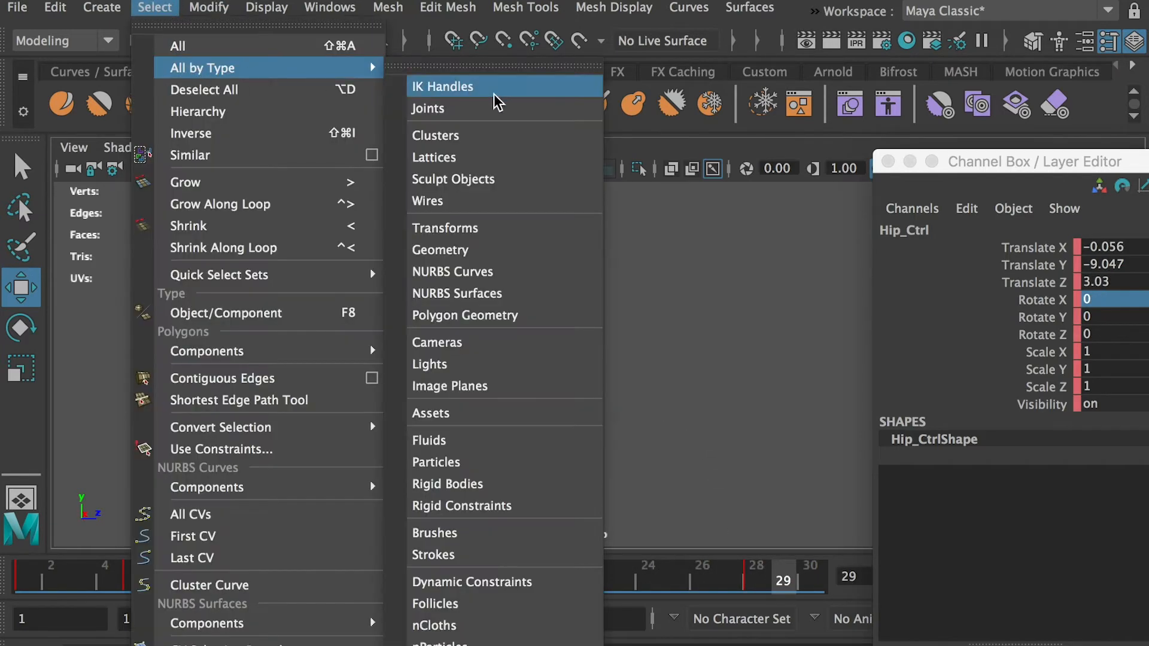
pyautogui.click(476, 265)
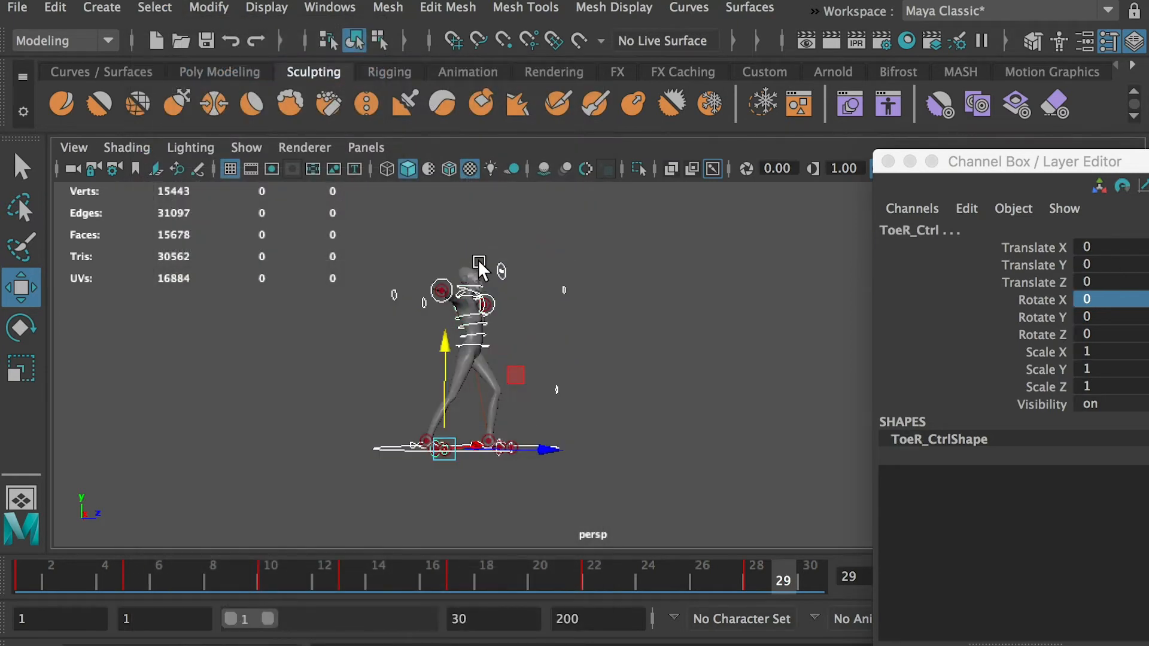
# Apply auto tangents to all keys of the selected controls in the Graph Editor, and play back the animation.
pyautogui.click(331, 7)
pyautogui.moveTo(444, 131)
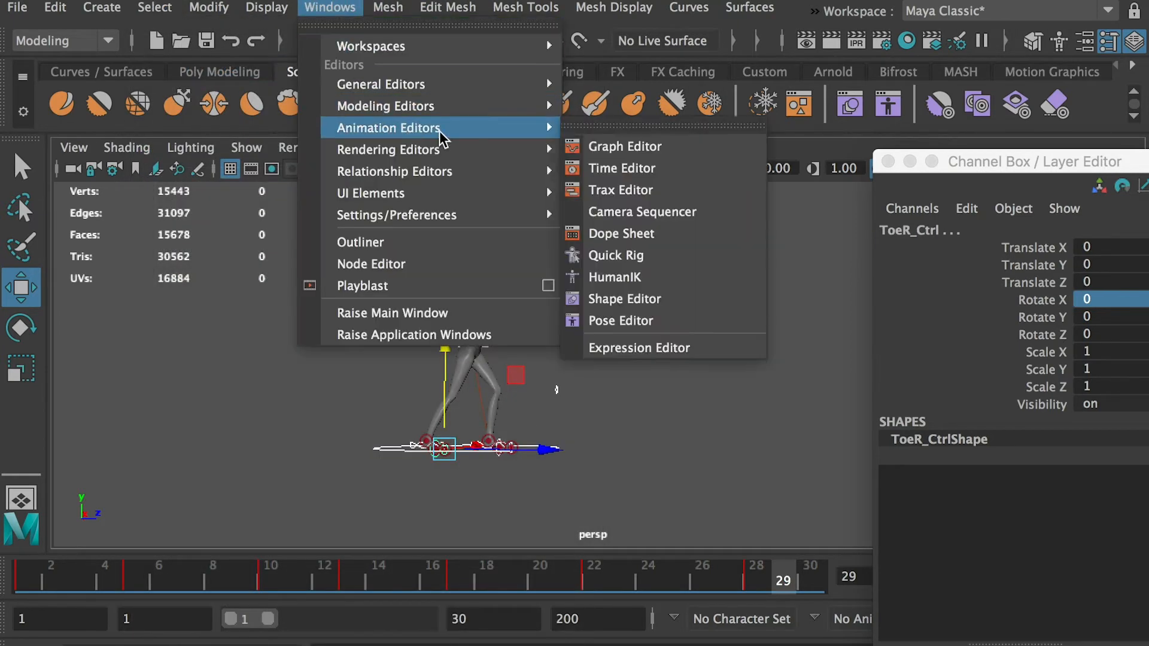
pyautogui.click(619, 149)
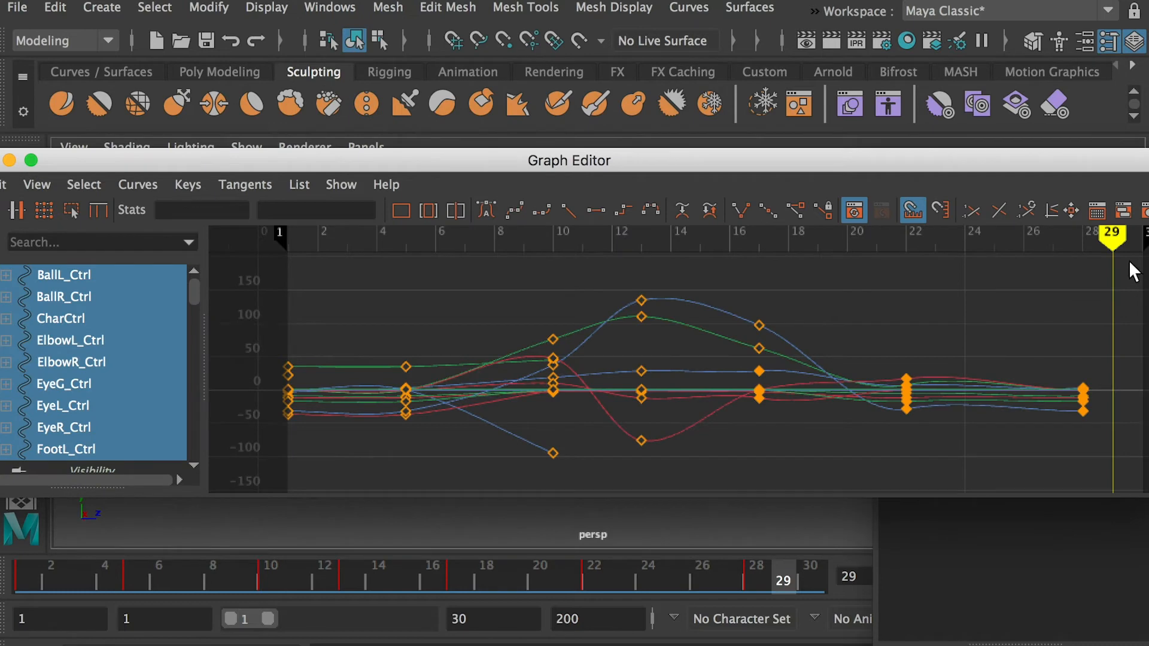
pyautogui.moveTo(1128, 264); pyautogui.dragTo(264, 502)
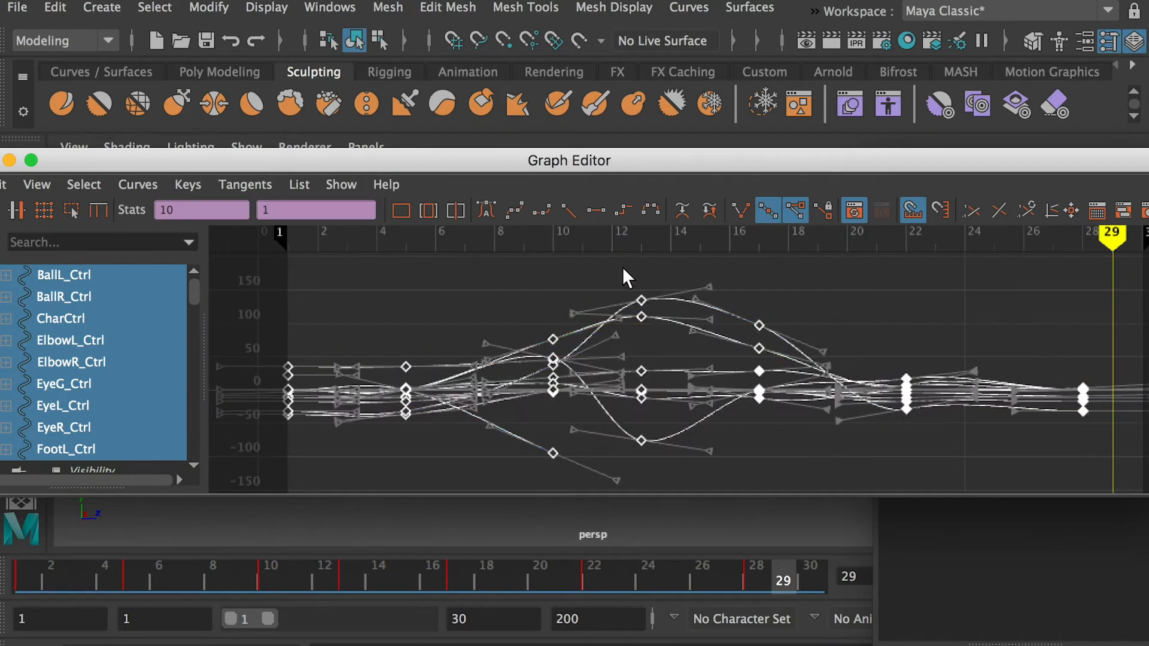
pyautogui.click(486, 211)
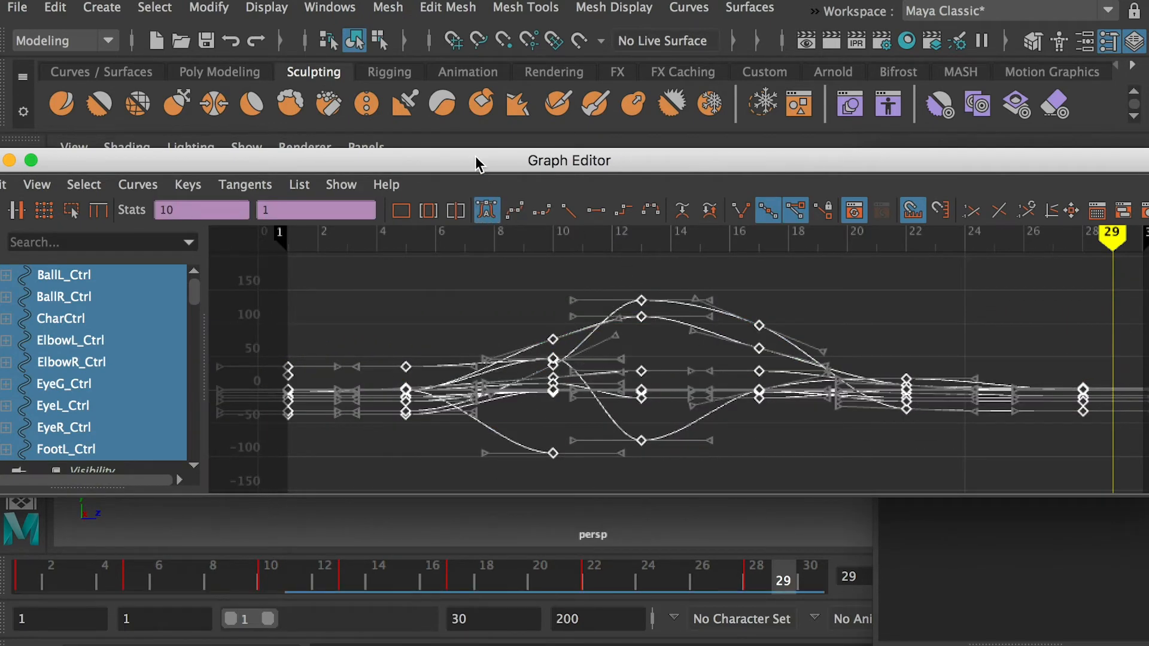
pyautogui.moveTo(447, 160); pyautogui.dragTo(1148, 645)
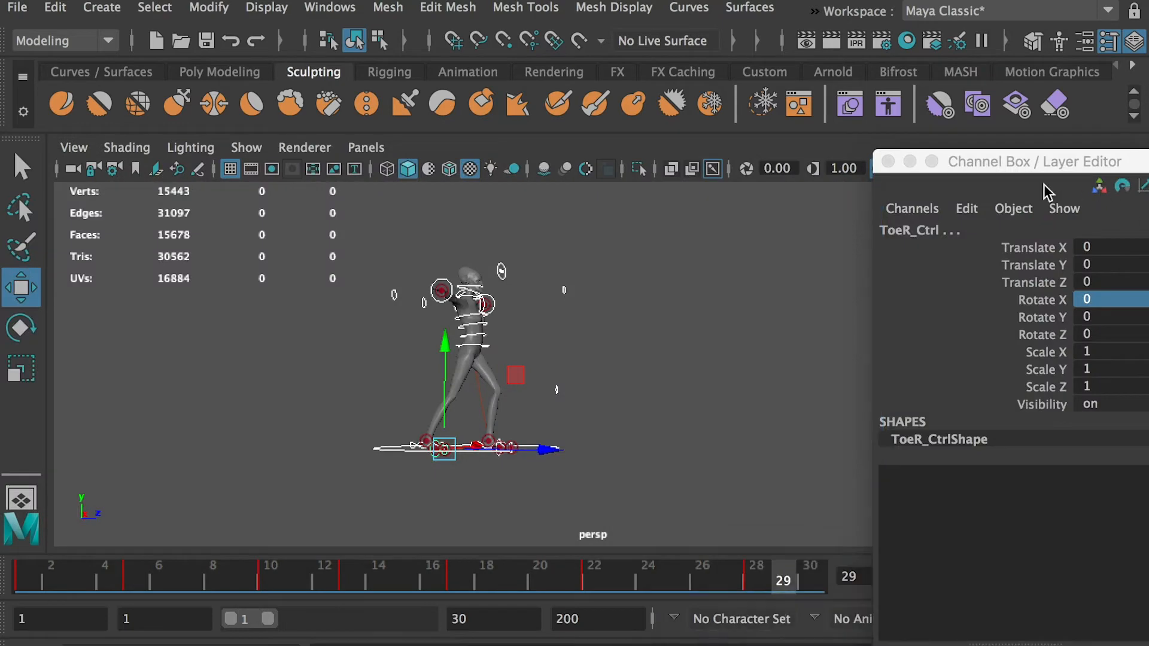
pyautogui.click(1052, 575)
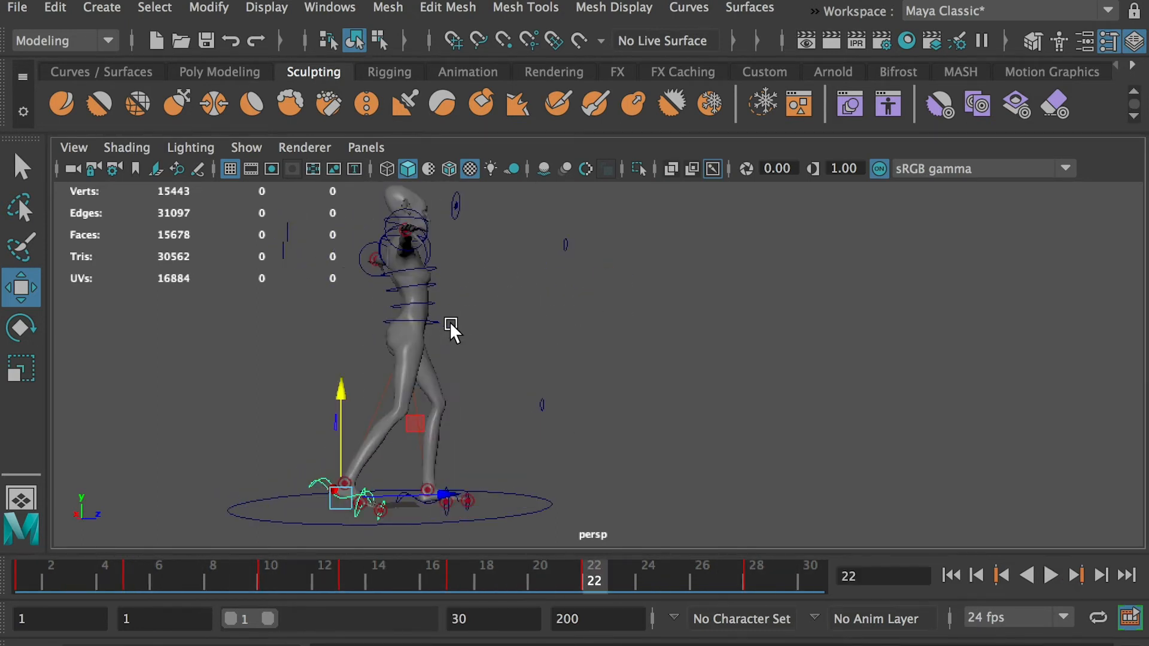
# Move the hip control slightly forward at frame 22 and play back the animation.
pyautogui.click(439, 322)
pyautogui.moveTo(485, 314); pyautogui.dragTo(492, 316)
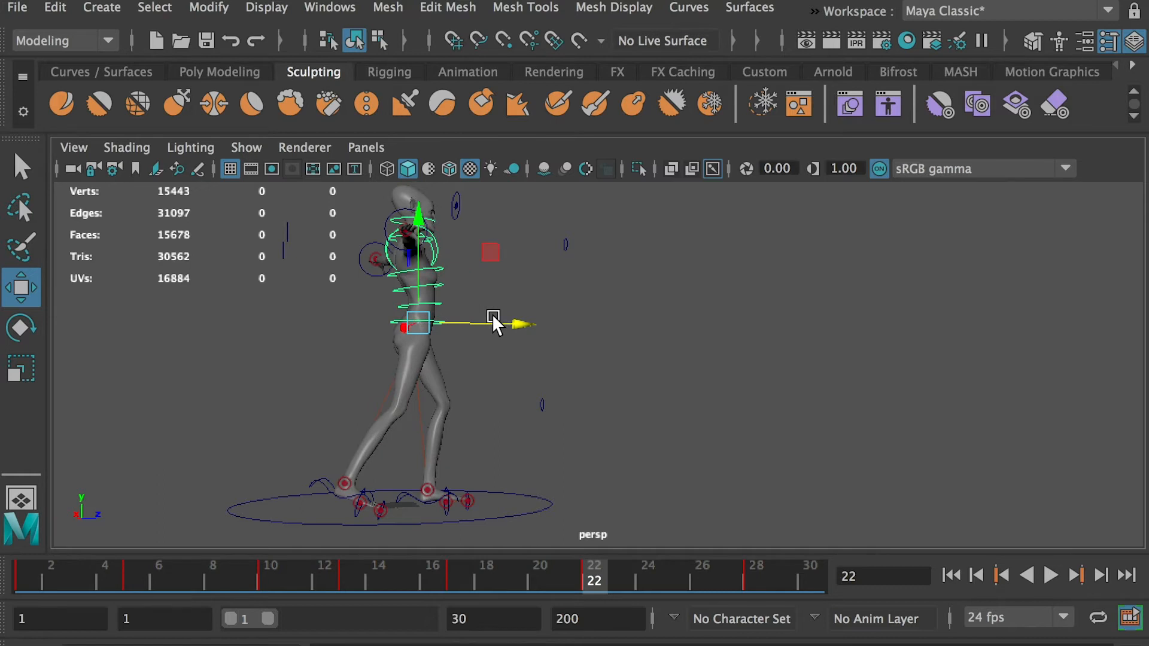
pyautogui.hotkey('alt', 'v')
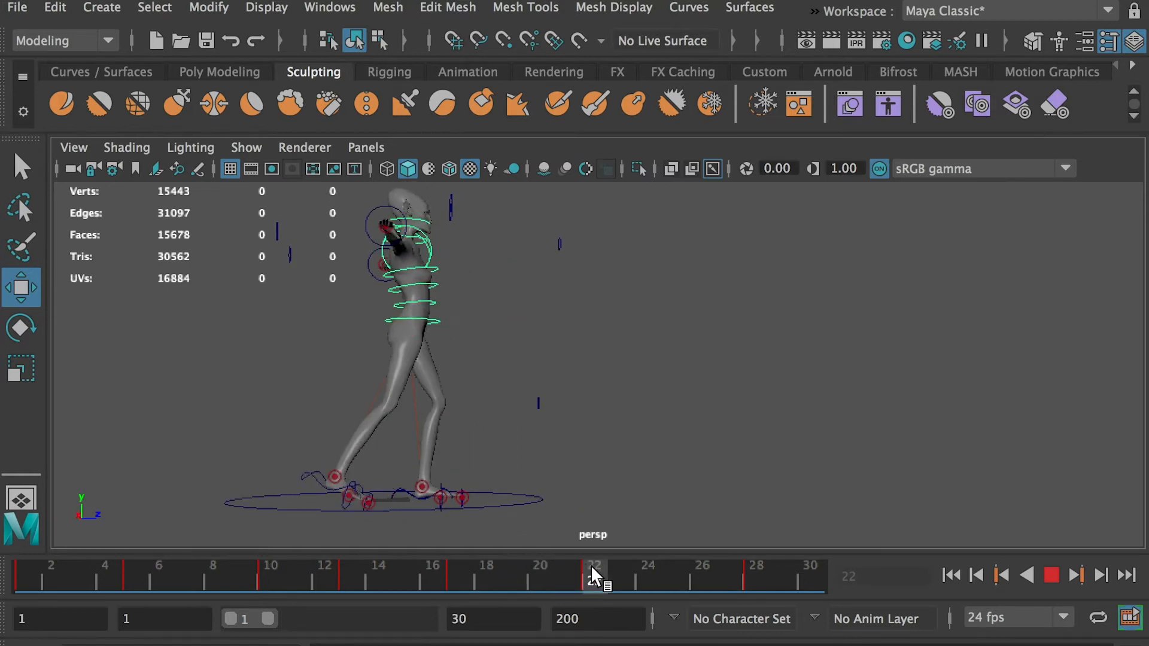
# Rotate the right foot control slightly about X at frame 22 and scrub to frame 29.
pyautogui.moveTo(591, 565)
pyautogui.mouseDown()
pyautogui.moveTo(739, 566)
pyautogui.moveTo(592, 576)
pyautogui.mouseUp()
pyautogui.keyDown('alt'); pyautogui.moveTo(439, 462); pyautogui.dragTo(264, 421); pyautogui.keyUp('alt')
pyautogui.keyDown('alt'); pyautogui.moveTo(264, 422); pyautogui.dragTo(376, 454, button='right'); pyautogui.keyUp('alt')
pyautogui.keyDown('alt'); pyautogui.moveTo(376, 454); pyautogui.dragTo(436, 368, button='middle'); pyautogui.keyUp('alt')
pyautogui.keyDown('alt'); pyautogui.moveTo(436, 368); pyautogui.dragTo(346, 426); pyautogui.keyUp('alt')
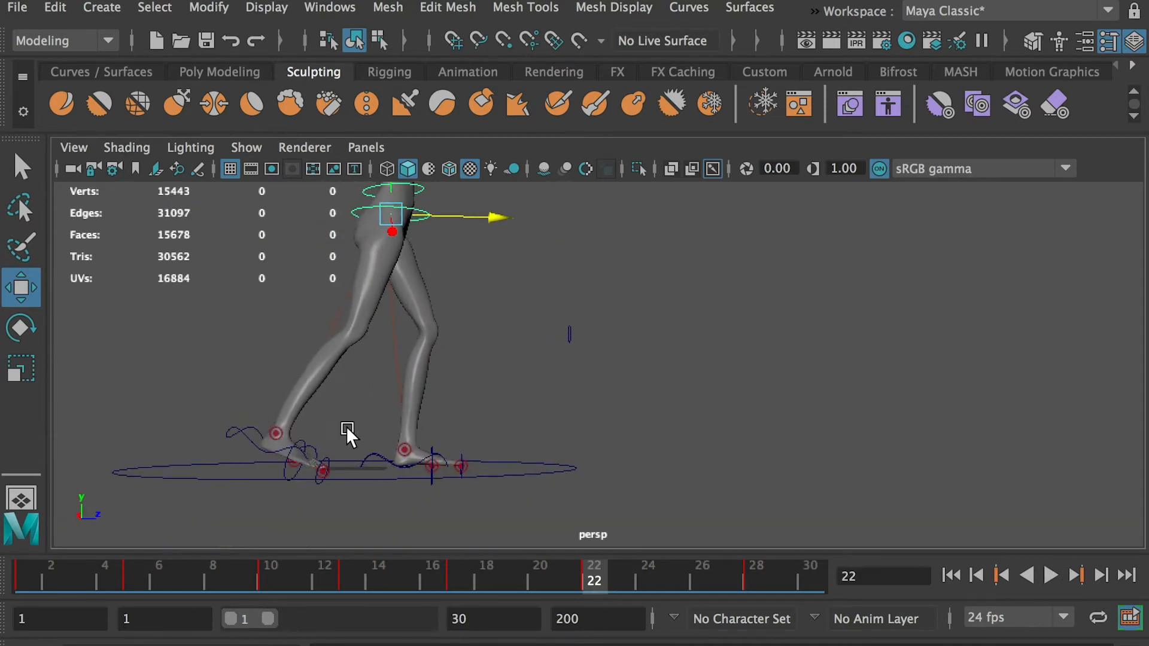
pyautogui.click(237, 428)
pyautogui.press('e')
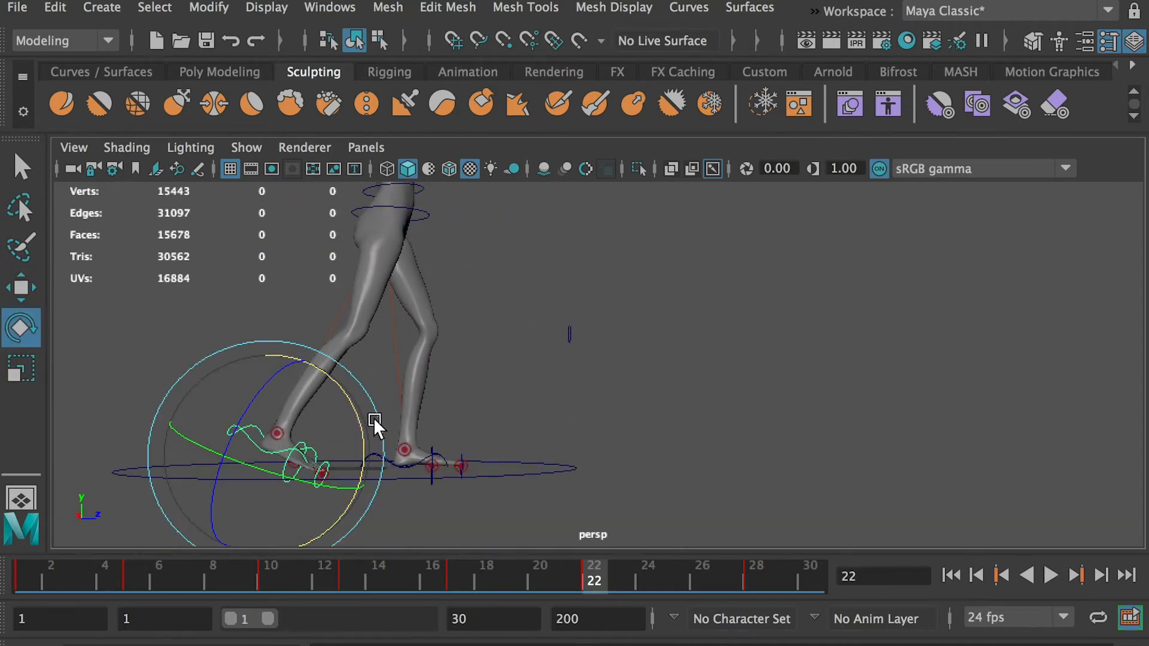
pyautogui.moveTo(622, 566); pyautogui.dragTo(773, 560)
# Select the spine controls and key them at frames 10 and 17.
pyautogui.keyDown('alt'); pyautogui.moveTo(658, 426); pyautogui.dragTo(630, 436); pyautogui.keyUp('alt')
pyautogui.keyDown('alt'); pyautogui.moveTo(631, 436); pyautogui.dragTo(688, 491, button='middle'); pyautogui.keyUp('alt')
pyautogui.keyDown('alt'); pyautogui.moveTo(688, 491); pyautogui.dragTo(629, 494); pyautogui.keyUp('alt')
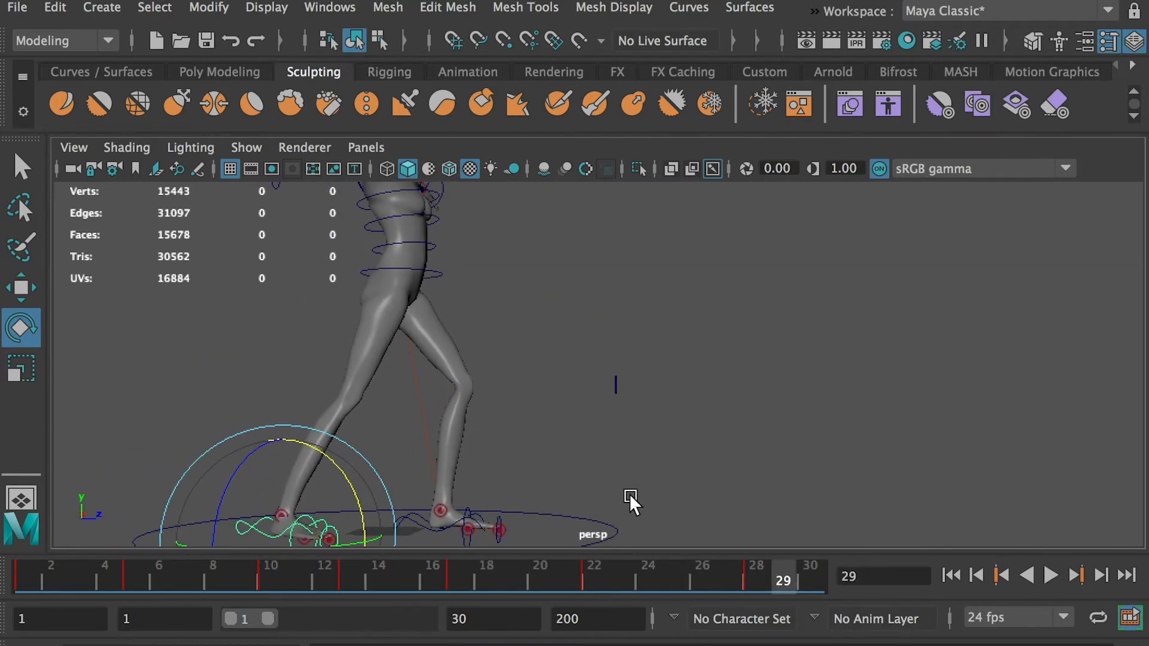
pyautogui.click(746, 571)
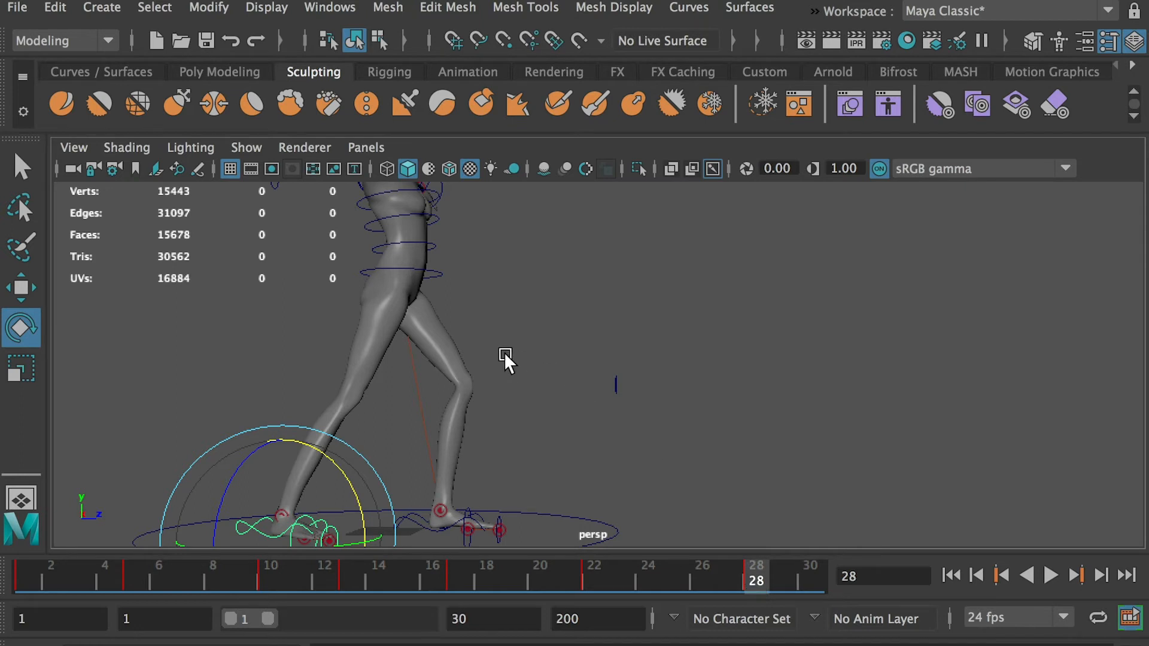
pyautogui.keyDown('alt'); pyautogui.moveTo(504, 352); pyautogui.dragTo(526, 436, button='middle'); pyautogui.keyUp('alt')
pyautogui.keyDown('alt'); pyautogui.moveTo(526, 437); pyautogui.dragTo(441, 408, button='right'); pyautogui.keyUp('alt')
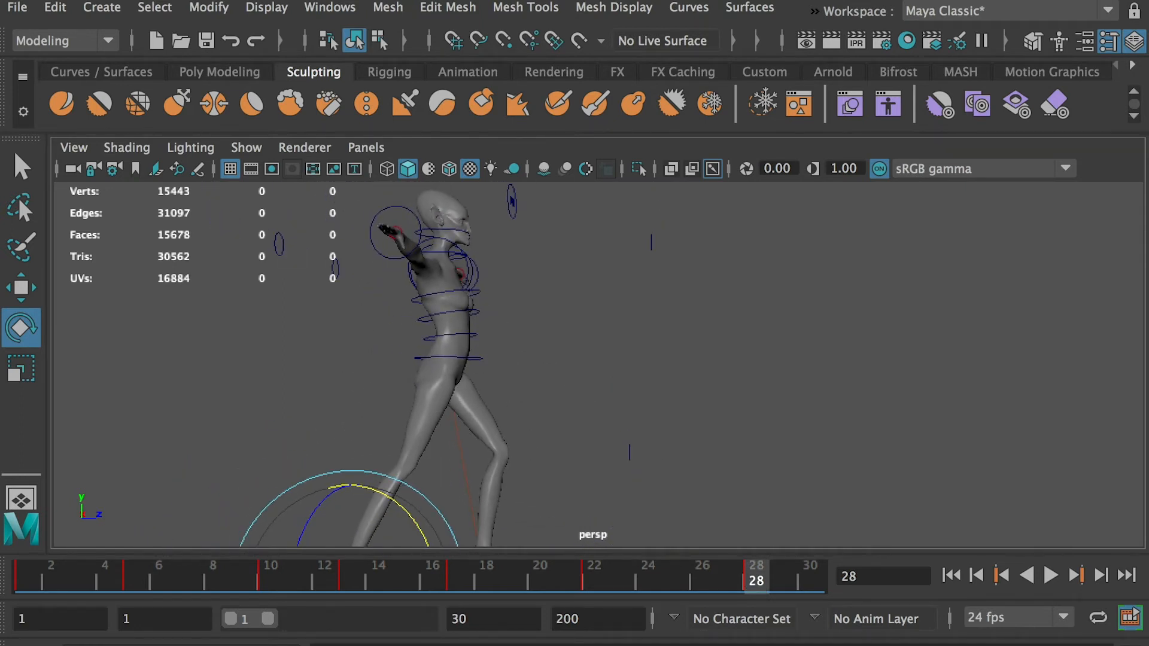
pyautogui.click(477, 352)
pyautogui.moveTo(462, 570); pyautogui.dragTo(346, 576)
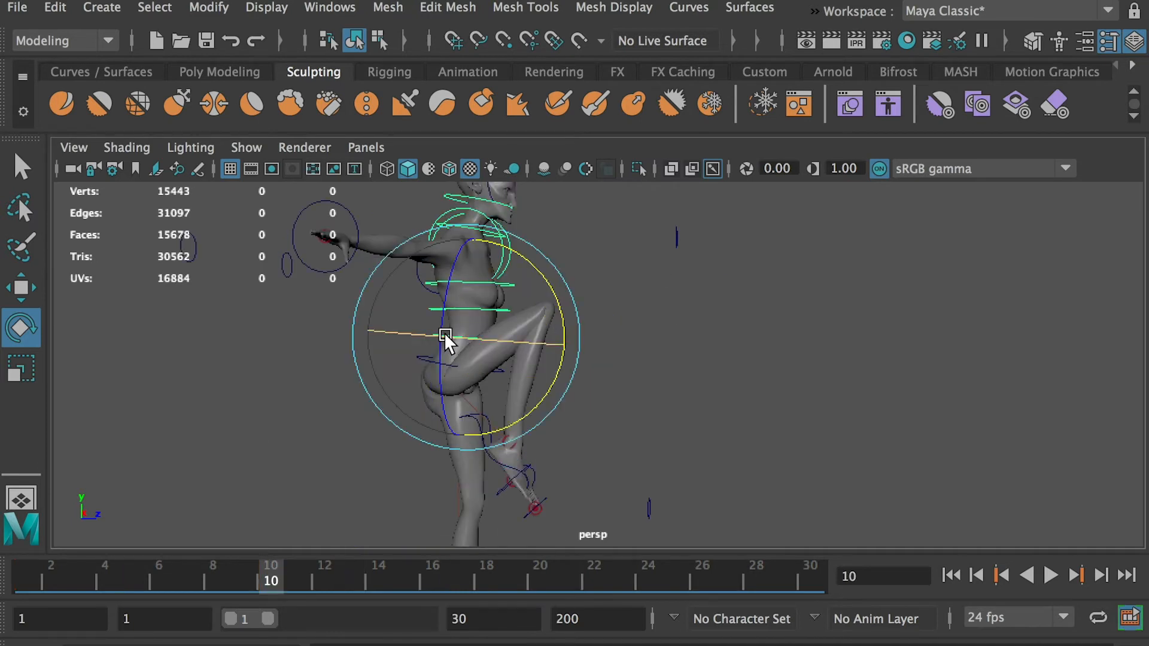
pyautogui.press('q')
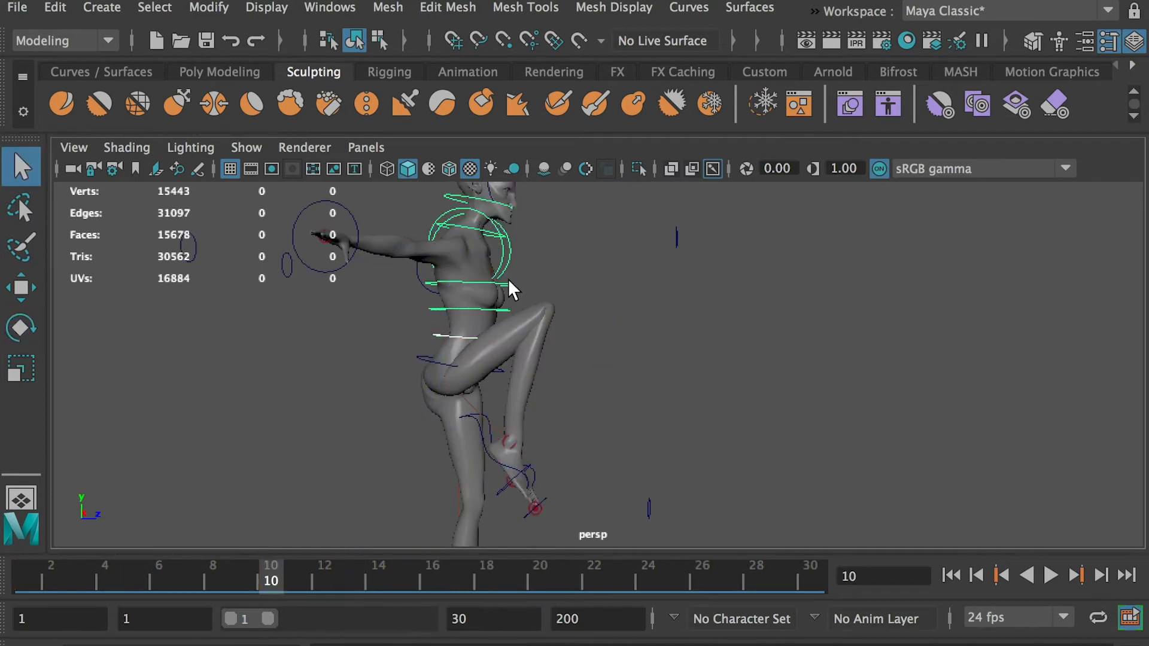
pyautogui.keyDown('shift'); pyautogui.click(508, 279); pyautogui.keyUp('shift')
pyautogui.hotkey('ctrl', 'a')
pyautogui.click(460, 583)
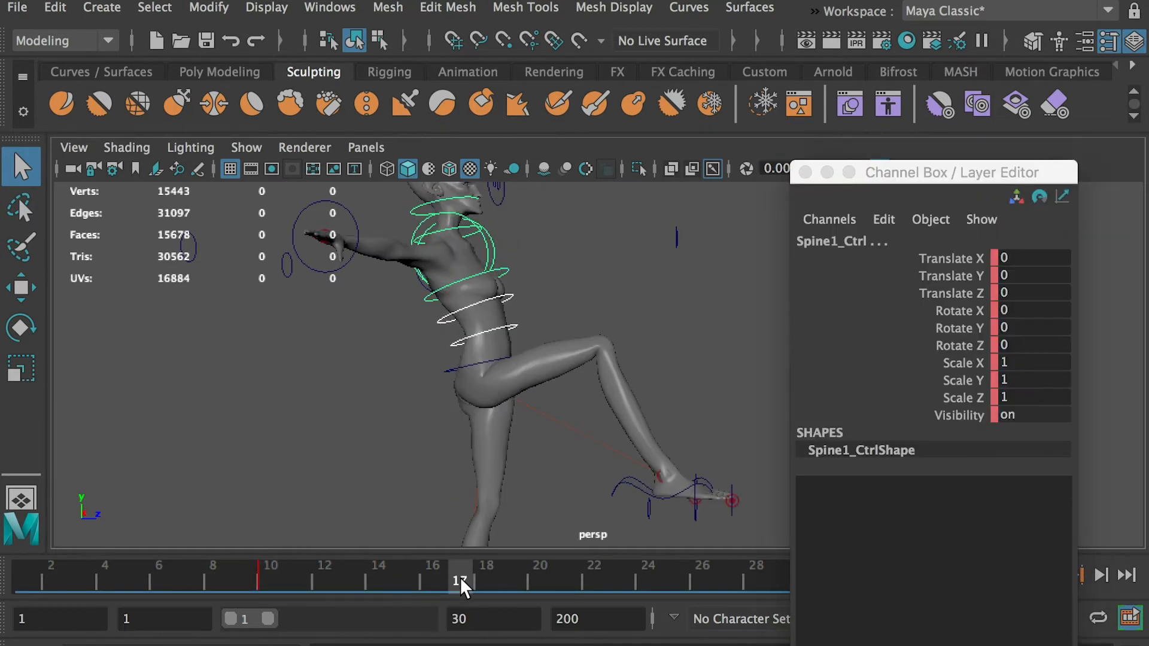
pyautogui.rightClick(460, 576)
# Set the spine controls' Rotate X to -5 at frame 13, key them, and return to frame 10.
pyautogui.moveTo(367, 583)
pyautogui.mouseDown()
pyautogui.moveTo(315, 583)
pyautogui.moveTo(345, 585)
pyautogui.mouseUp()
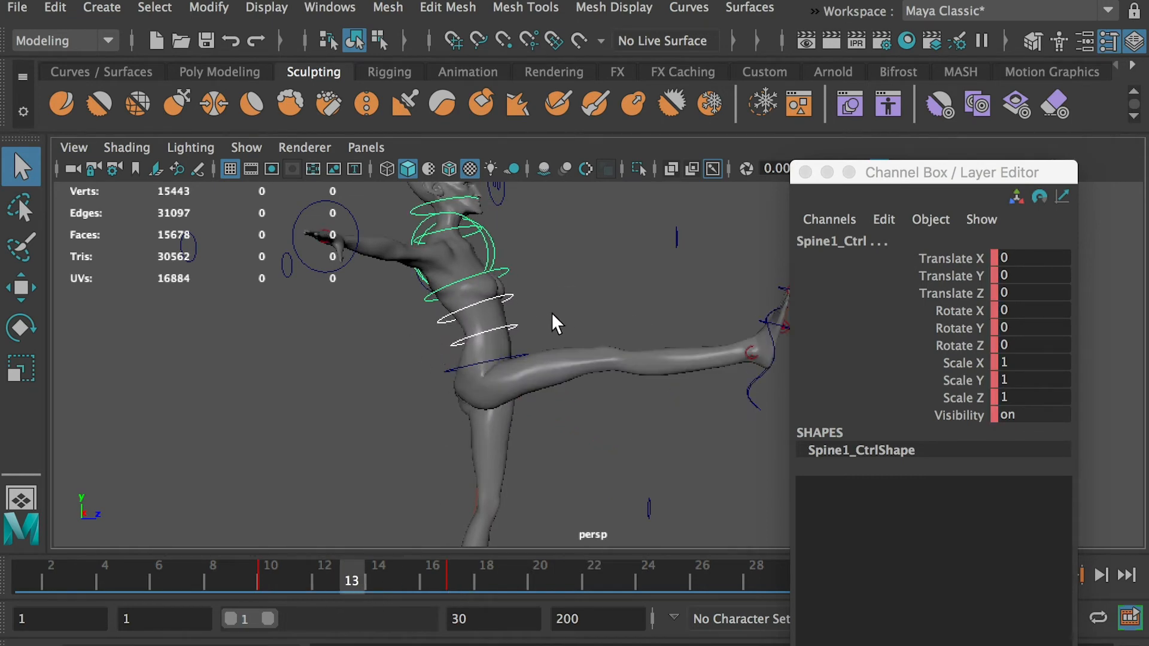
pyautogui.press('e')
pyautogui.moveTo(558, 274); pyautogui.dragTo(559, 270)
pyautogui.click(1047, 308)
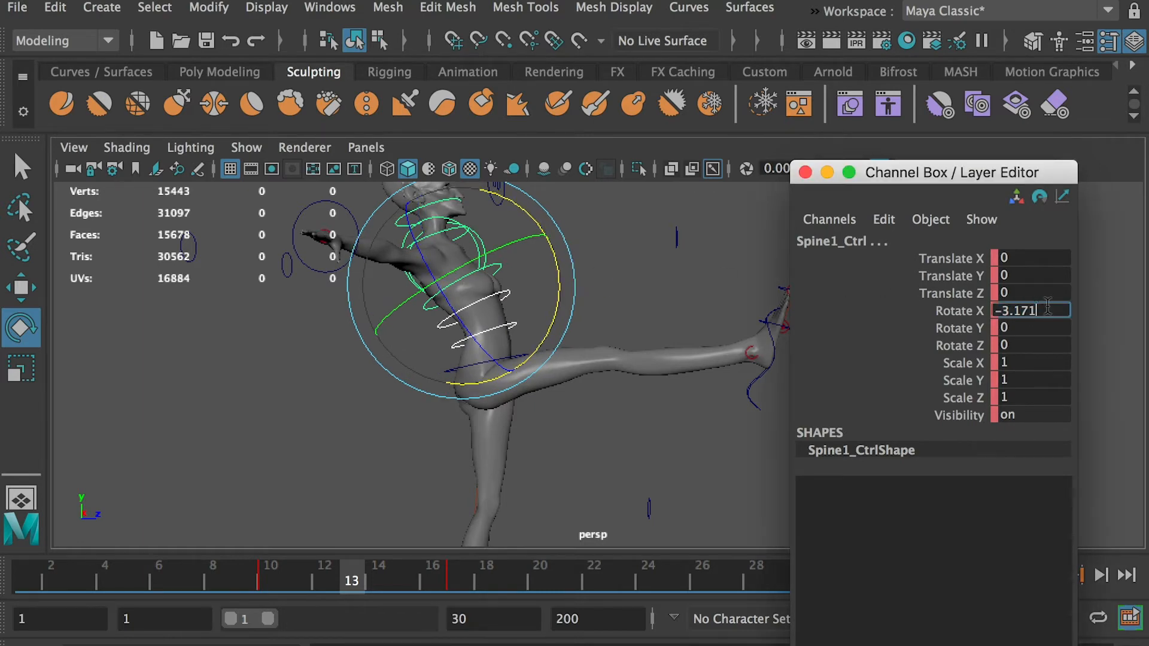
pyautogui.moveTo(996, 310); pyautogui.dragTo(1135, 312)
pyautogui.write('-5')
pyautogui.press('Return')
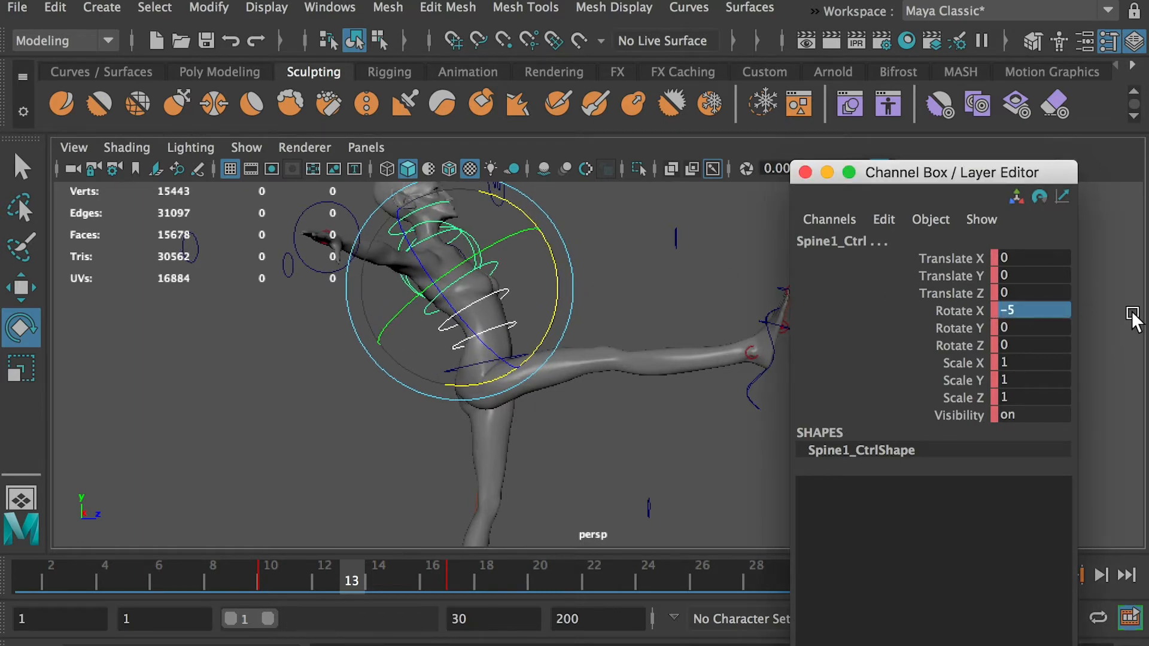
pyautogui.press('s')
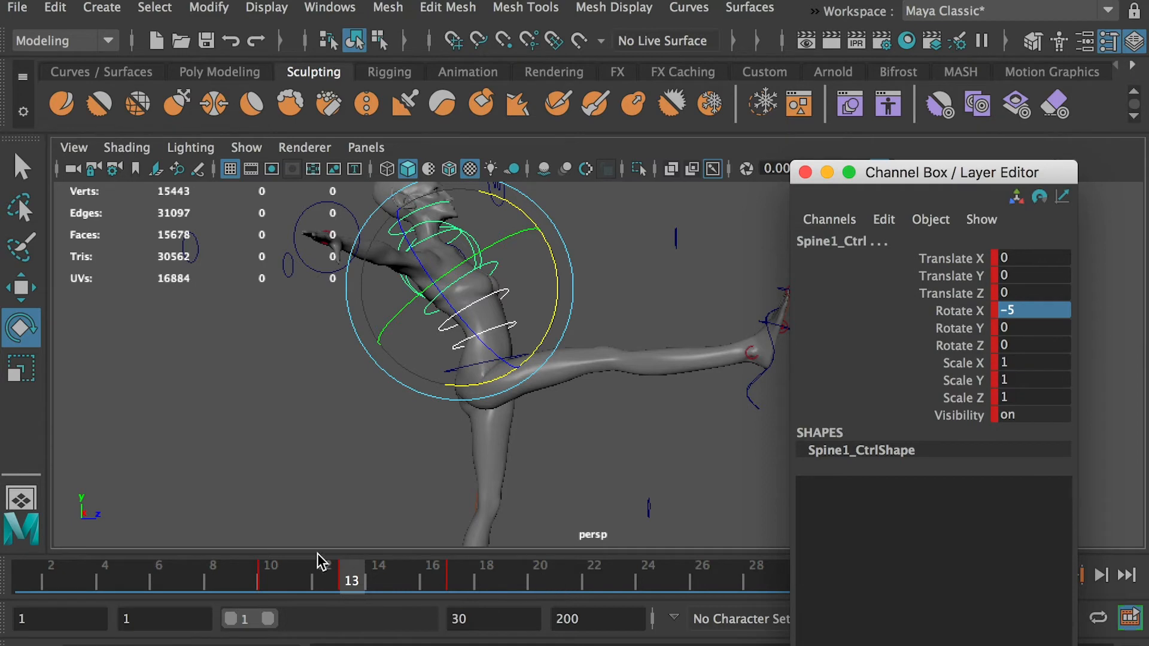
pyautogui.click(266, 570)
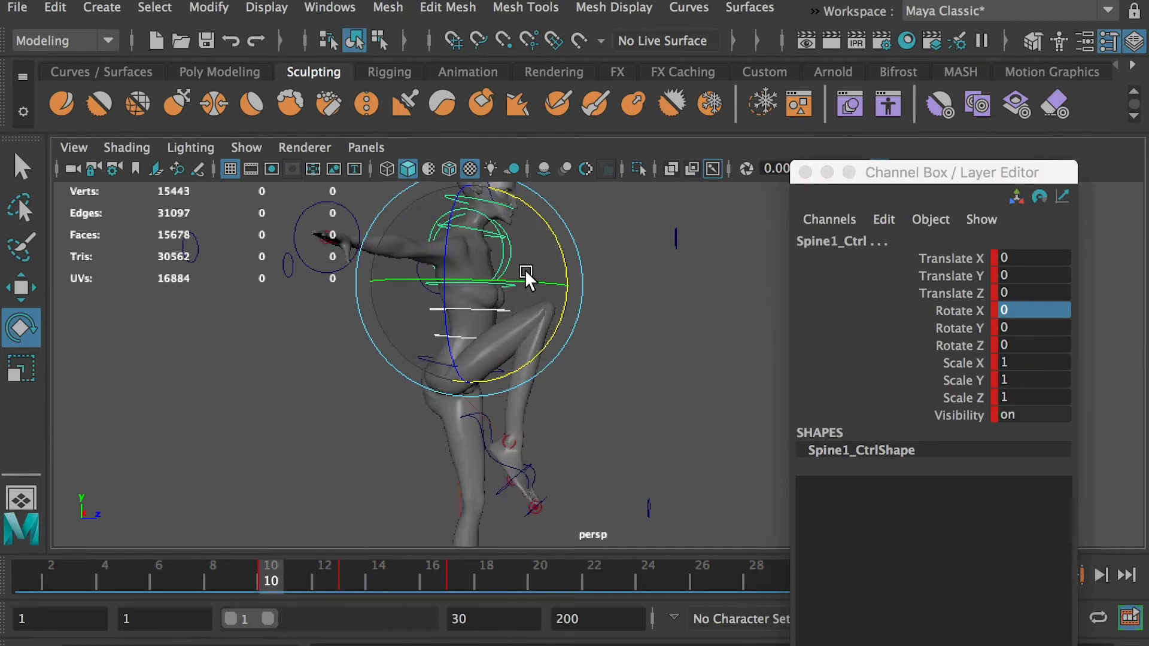
# Select the neck and head controls and key them at frames 10 and 17.
pyautogui.click(519, 239)
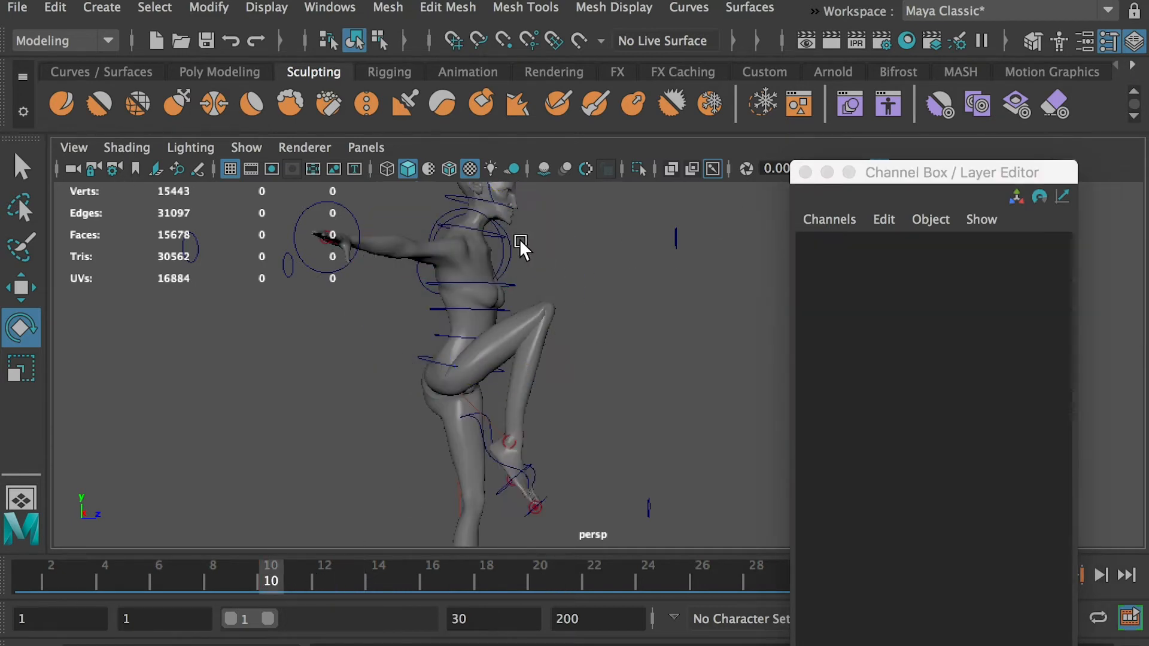
pyautogui.click(475, 227)
pyautogui.keyDown('alt'); pyautogui.moveTo(519, 241); pyautogui.dragTo(453, 260); pyautogui.keyUp('alt')
pyautogui.press('q')
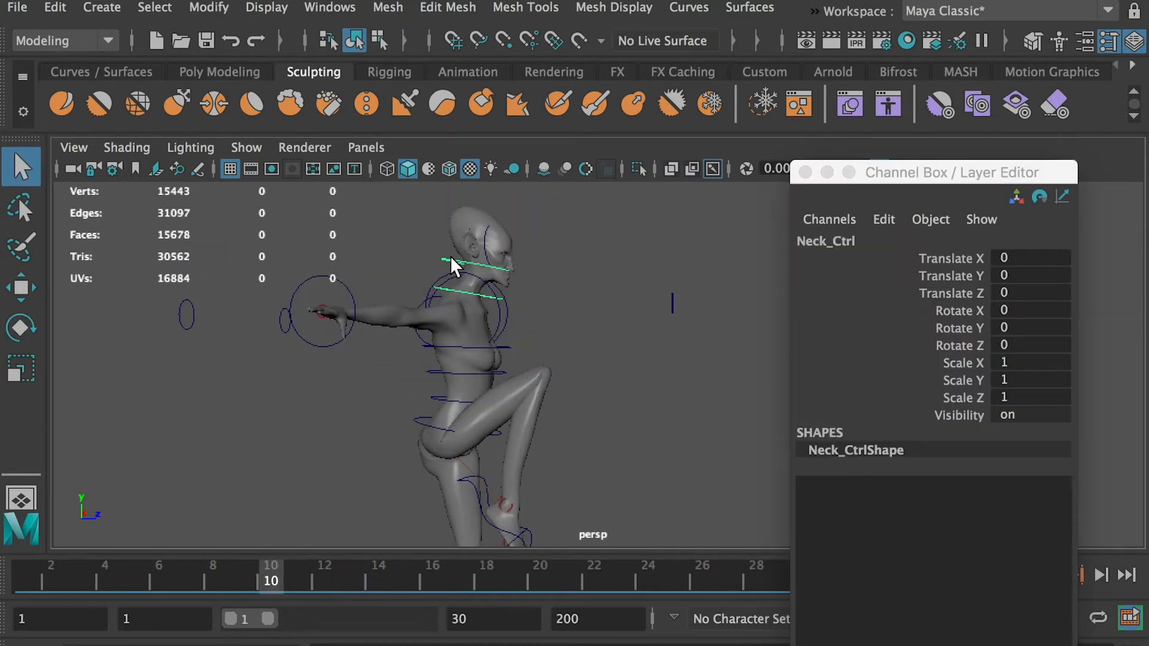
pyautogui.keyDown('shift'); pyautogui.click(451, 261); pyautogui.keyUp('shift')
pyautogui.press('s')
pyautogui.click(461, 579)
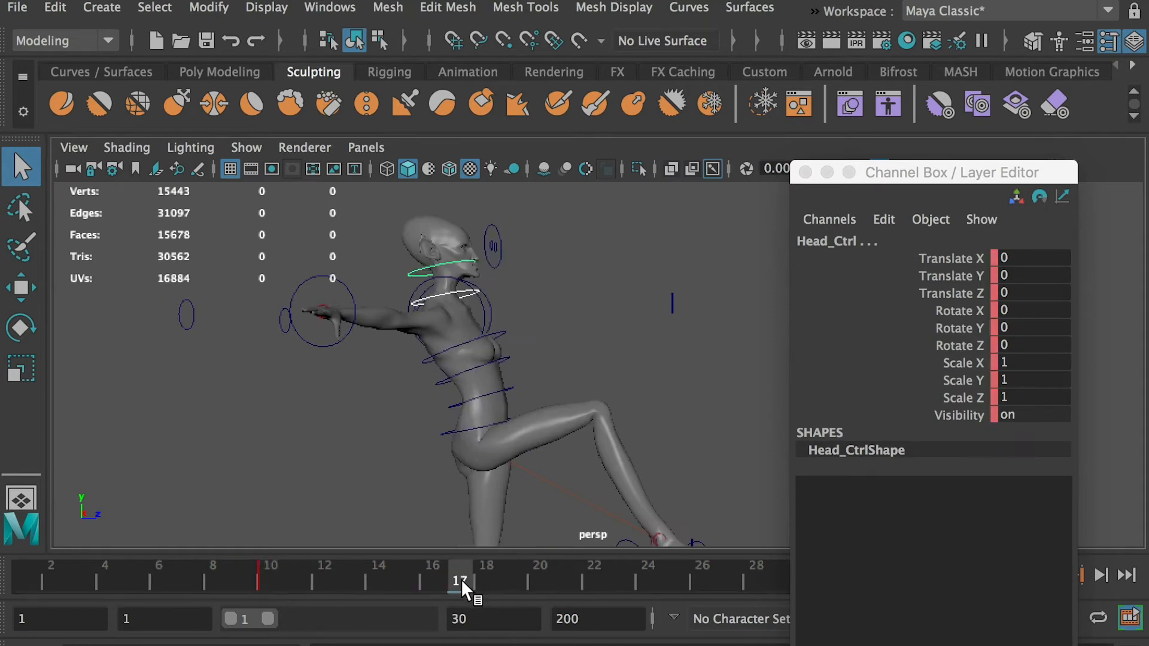
# Set the head and neck controls' Rotate X to 10 at frame 13, key them, and deselect them.
pyautogui.moveTo(372, 577); pyautogui.dragTo(343, 582)
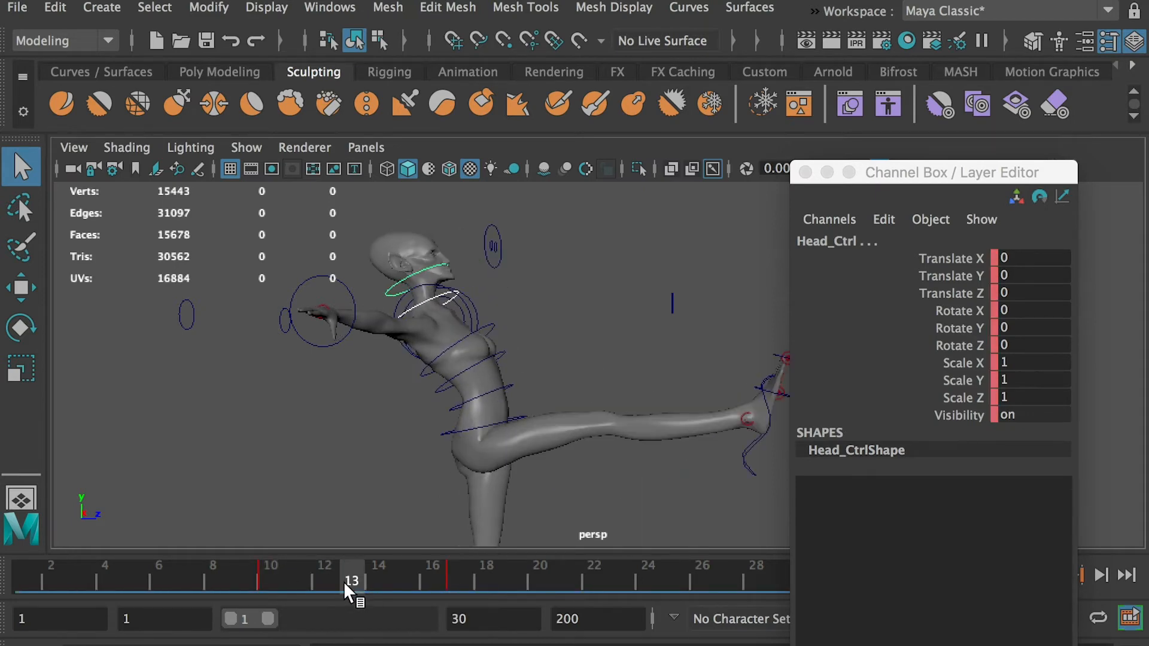
pyautogui.press('e')
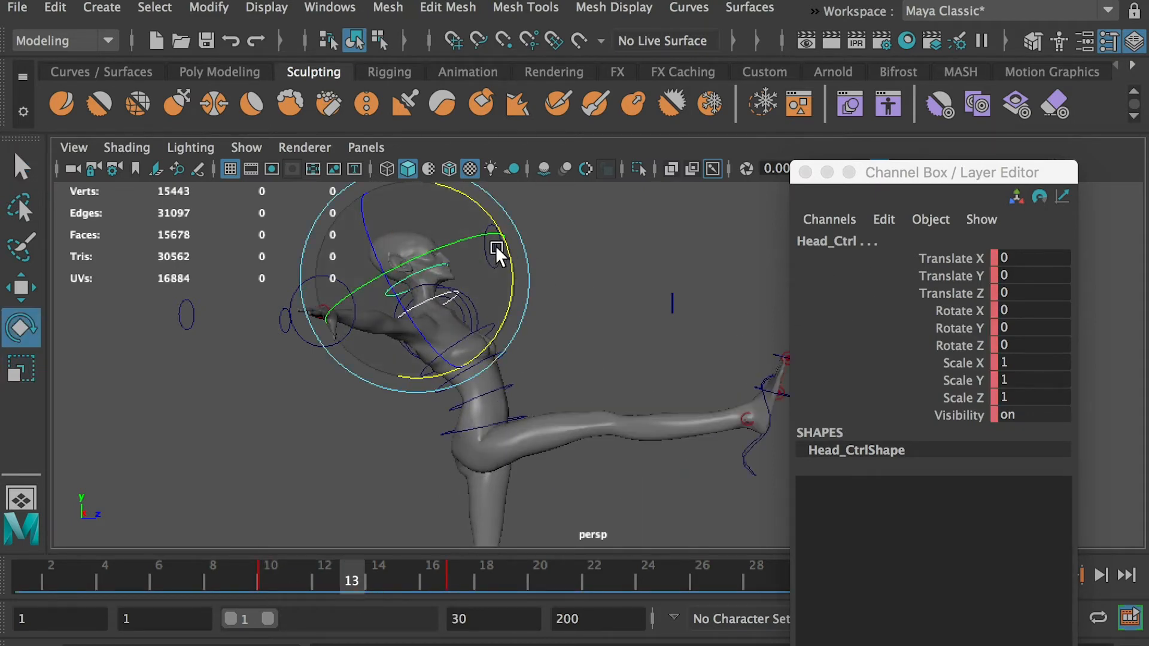
pyautogui.moveTo(496, 245); pyautogui.dragTo(521, 276)
pyautogui.doubleClick(1017, 310)
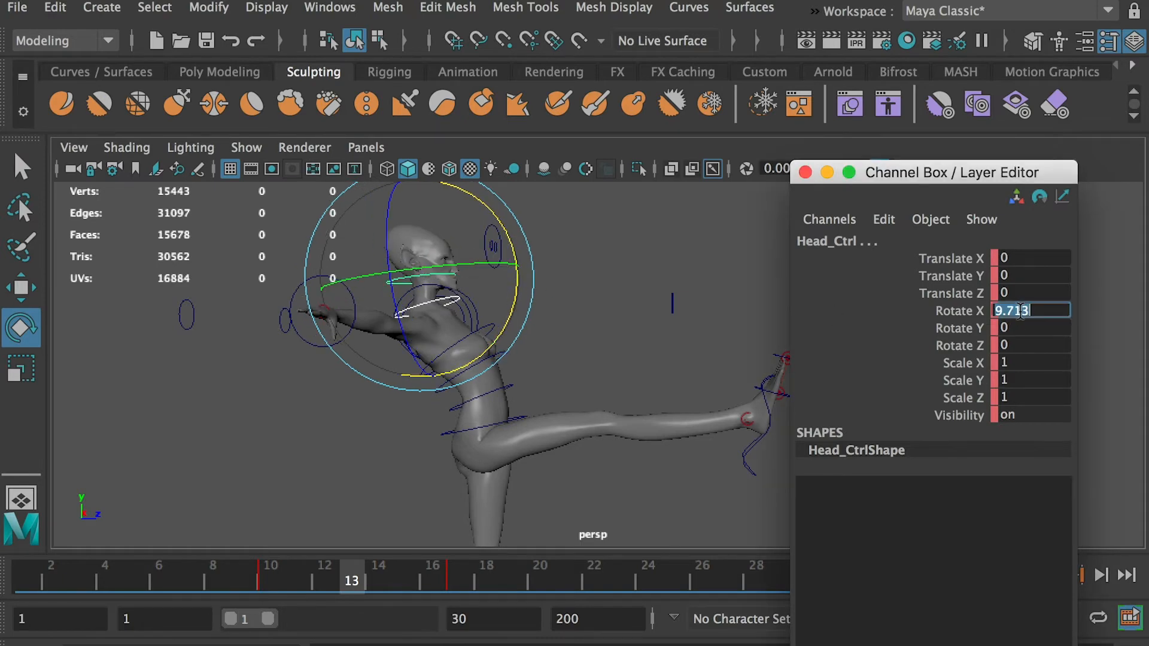
pyautogui.write('10')
pyautogui.press('Return')
pyautogui.moveTo(609, 400)
pyautogui.keyDown('alt'); pyautogui.mouseDown()
pyautogui.moveTo(615, 371)
pyautogui.moveTo(609, 378)
pyautogui.mouseUp(); pyautogui.keyUp('alt')
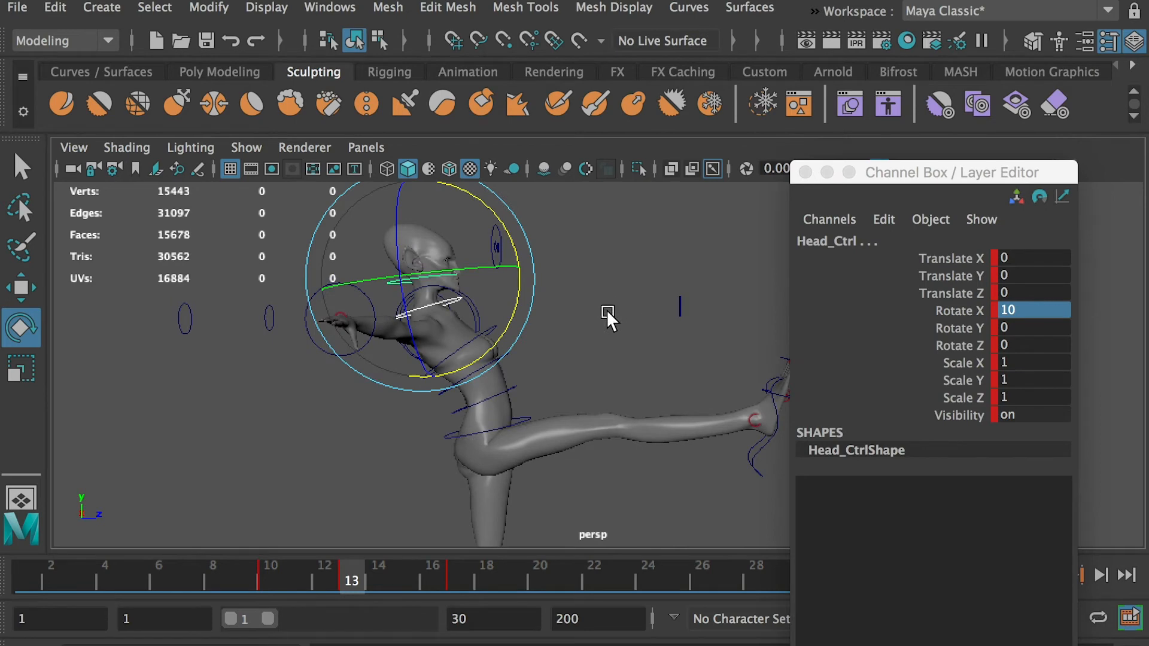
pyautogui.click(604, 310)
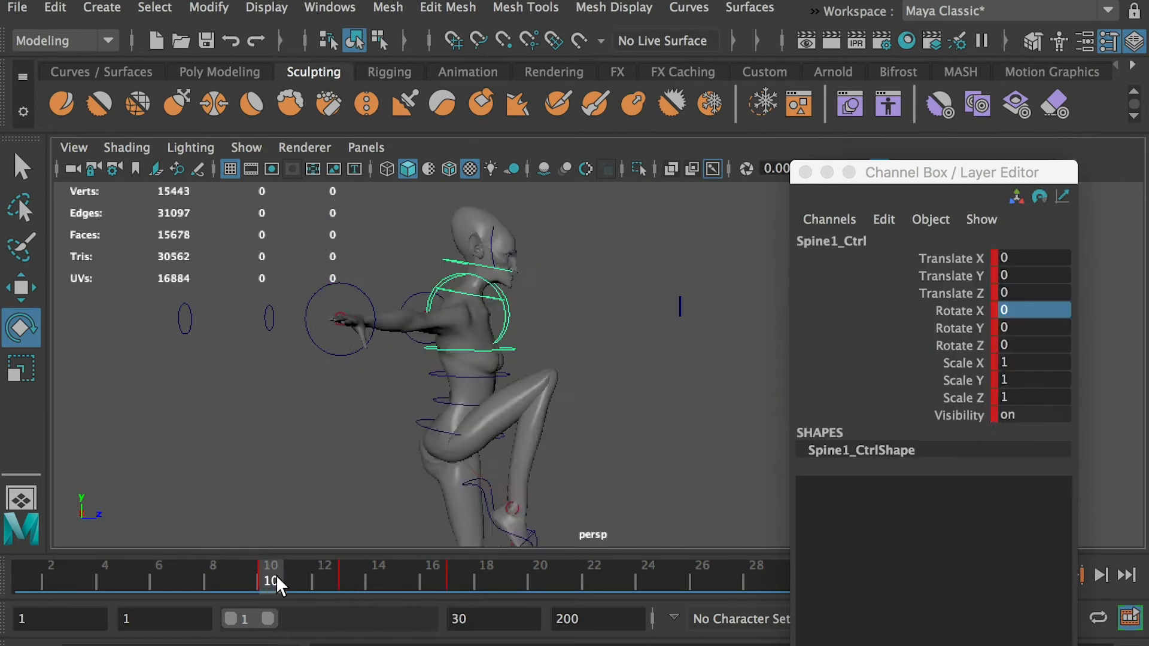
# Select the neck control alone at frame 13 and set its Rotate X to 20.
pyautogui.moveTo(275, 577); pyautogui.dragTo(348, 578)
pyautogui.click(432, 300)
pyautogui.click(437, 306)
pyautogui.moveTo(522, 286); pyautogui.dragTo(529, 312)
pyautogui.doubleClick(998, 311)
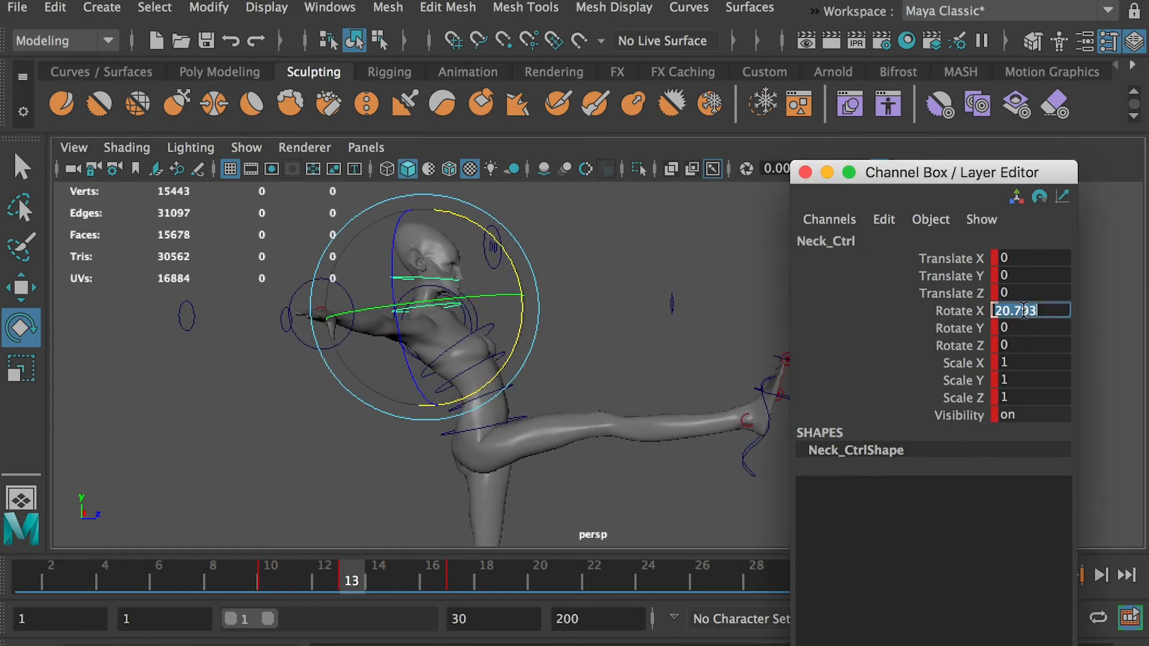
pyautogui.write('20')
pyautogui.press('Return')
pyautogui.click(686, 327)
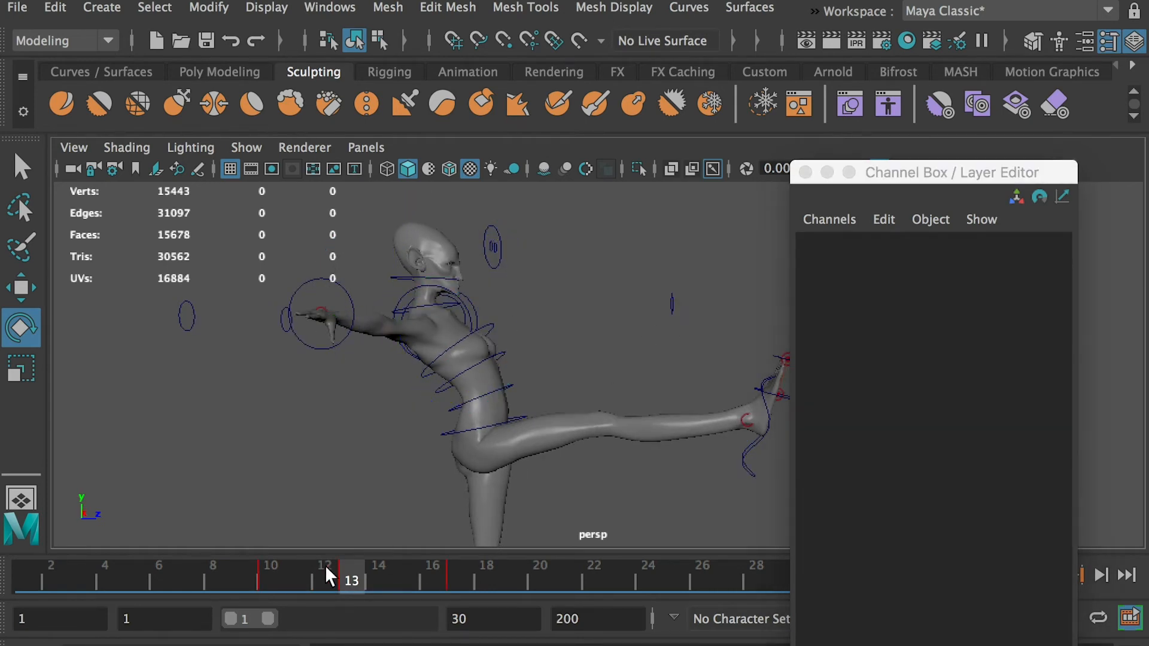
# At frame 12, move the right foot control to Translate Z 131.515, tilt it to Rotate X -61.068, and key it.
pyautogui.moveTo(325, 565)
pyautogui.mouseDown()
pyautogui.moveTo(230, 565)
pyautogui.moveTo(386, 569)
pyautogui.moveTo(347, 569)
pyautogui.mouseUp()
pyautogui.keyDown('alt'); pyautogui.moveTo(529, 446); pyautogui.dragTo(401, 416, button='middle'); pyautogui.keyUp('alt')
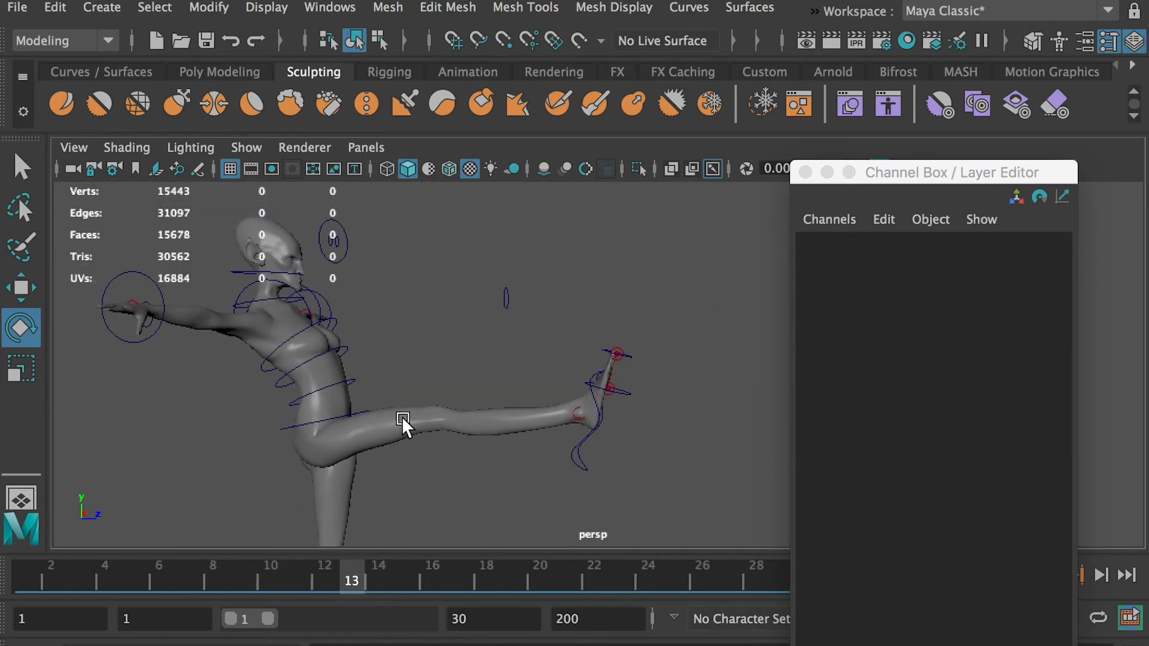
pyautogui.moveTo(267, 567); pyautogui.dragTo(318, 576)
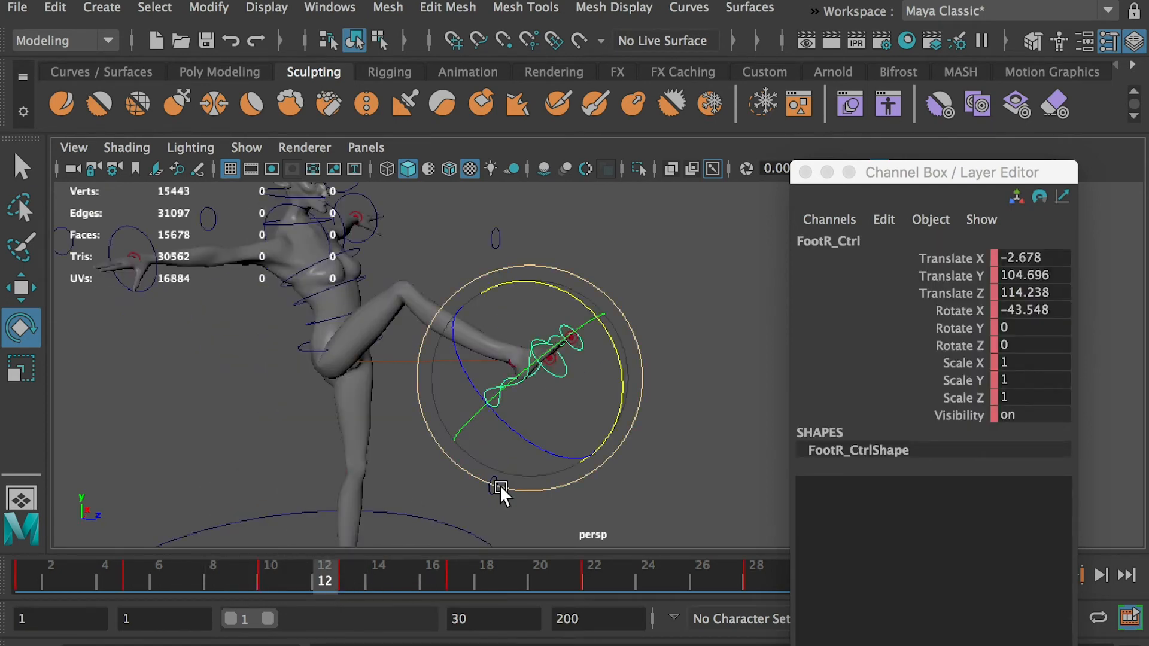
pyautogui.press('w')
pyautogui.keyDown('alt'); pyautogui.moveTo(554, 404); pyautogui.dragTo(704, 336); pyautogui.keyUp('alt')
pyautogui.press('e')
pyautogui.press('w')
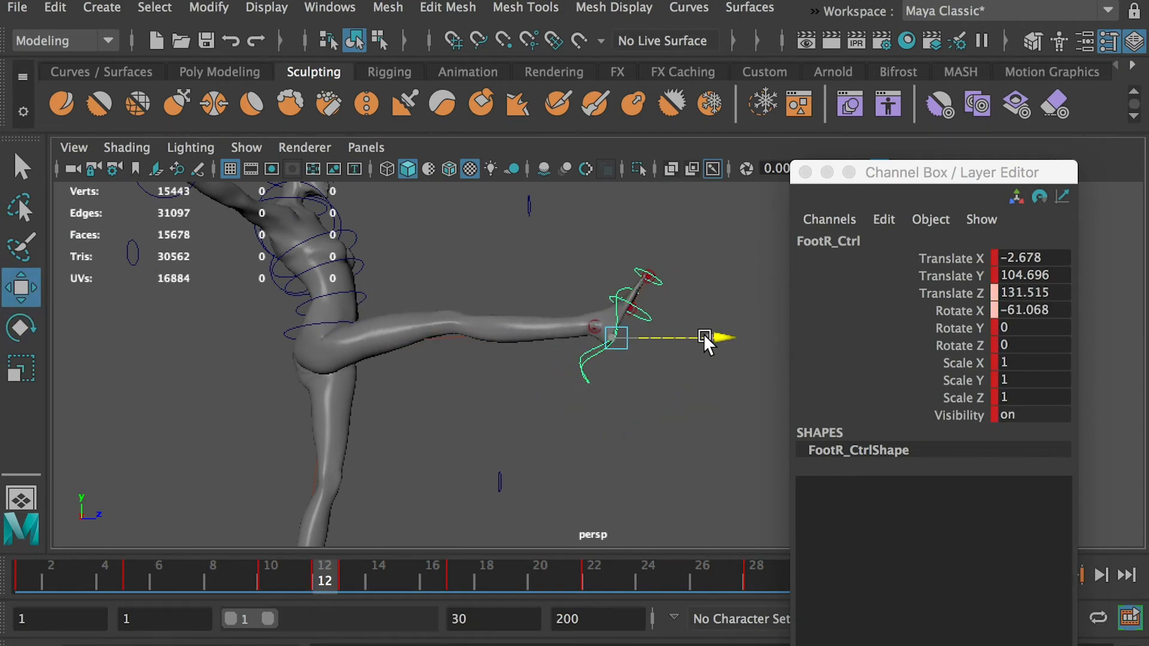
# At frame 15, straighten the kicking leg by moving the right foot control to Translate Y 92.008 and Translate Z 132.063.
pyautogui.moveTo(312, 578); pyautogui.dragTo(418, 574)
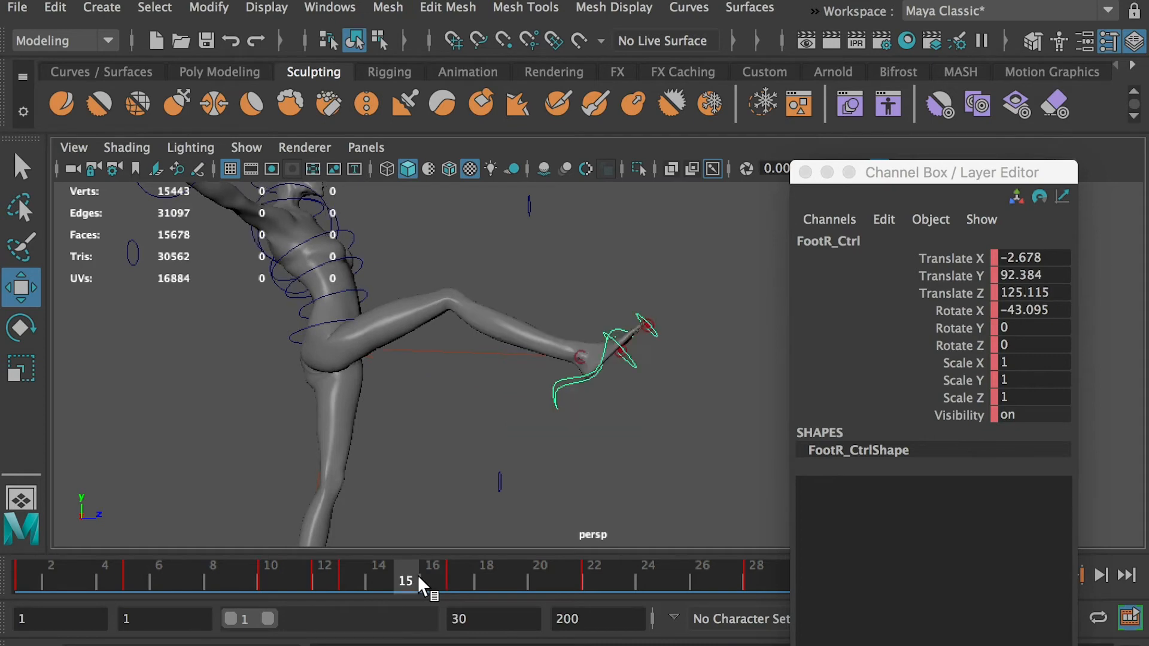
pyautogui.moveTo(676, 369); pyautogui.dragTo(701, 365)
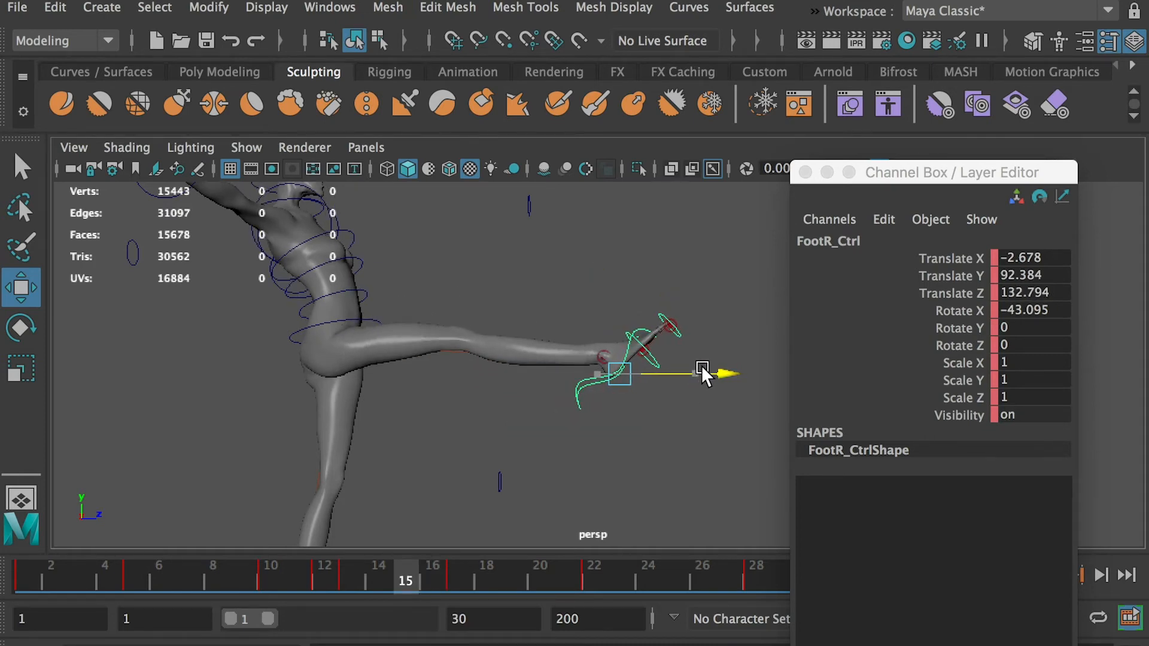
pyautogui.moveTo(620, 315); pyautogui.dragTo(620, 321)
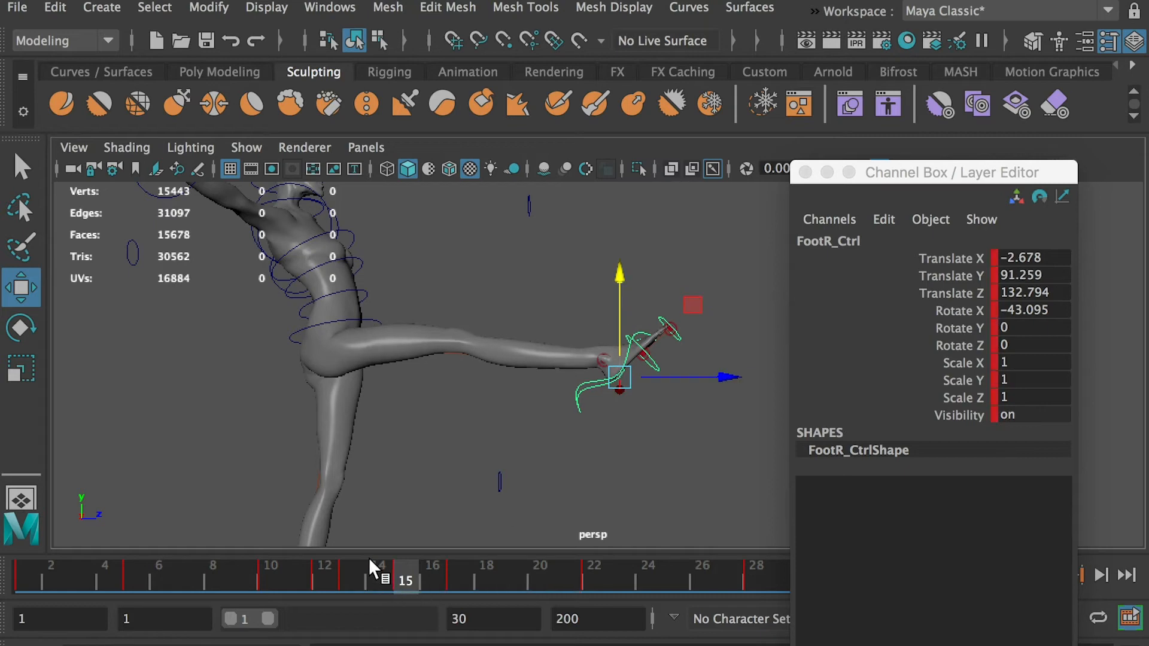
pyautogui.moveTo(670, 371); pyautogui.dragTo(670, 371)
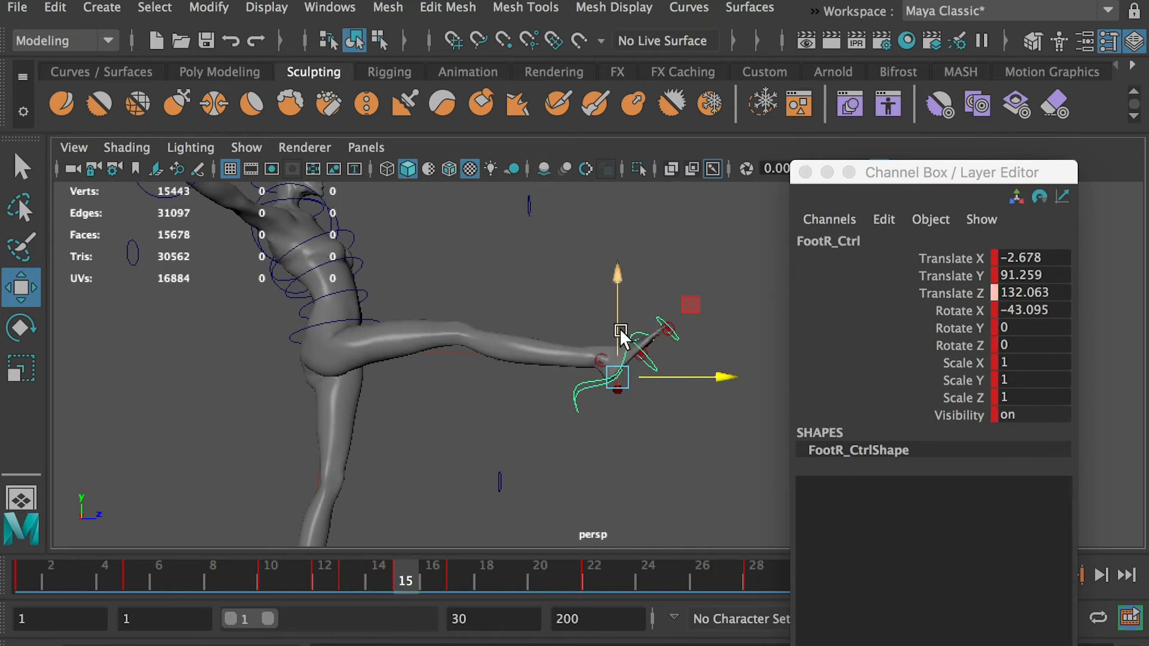
pyautogui.moveTo(621, 331); pyautogui.dragTo(620, 325)
# Tilt the right foot control to Rotate X -66.717 at frame 15, shift it slightly up and forward, and scrub the result.
pyautogui.press('r')
pyautogui.press('e')
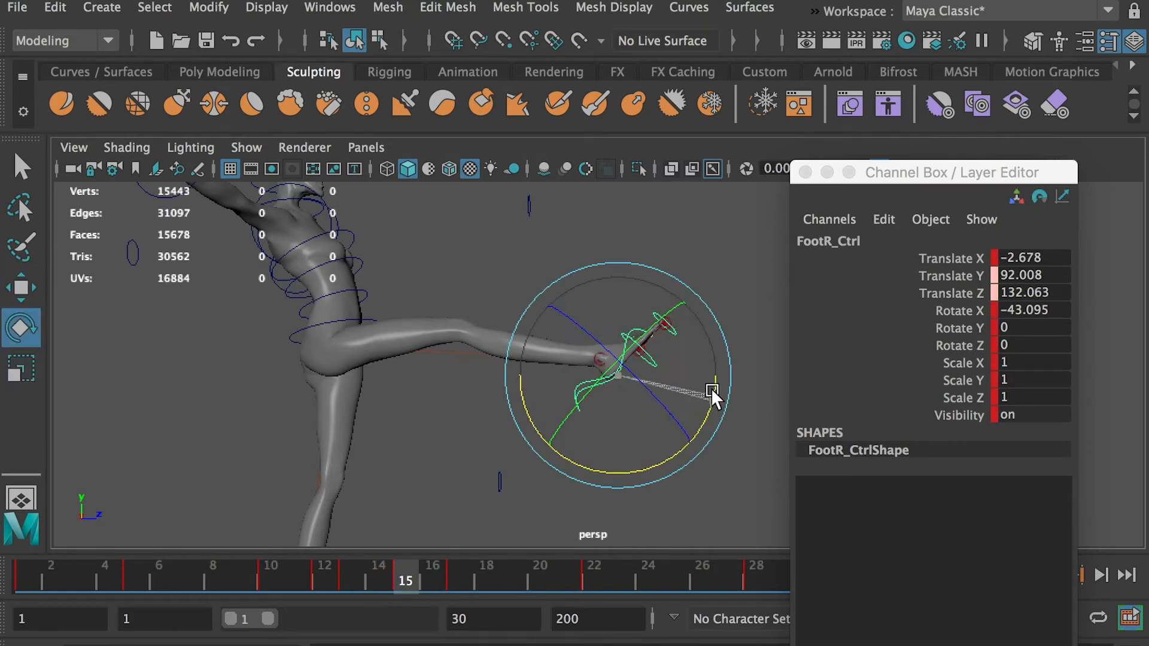
pyautogui.moveTo(711, 388); pyautogui.dragTo(706, 375)
pyautogui.press('w')
pyautogui.press('r')
pyautogui.press('e')
pyautogui.press('w')
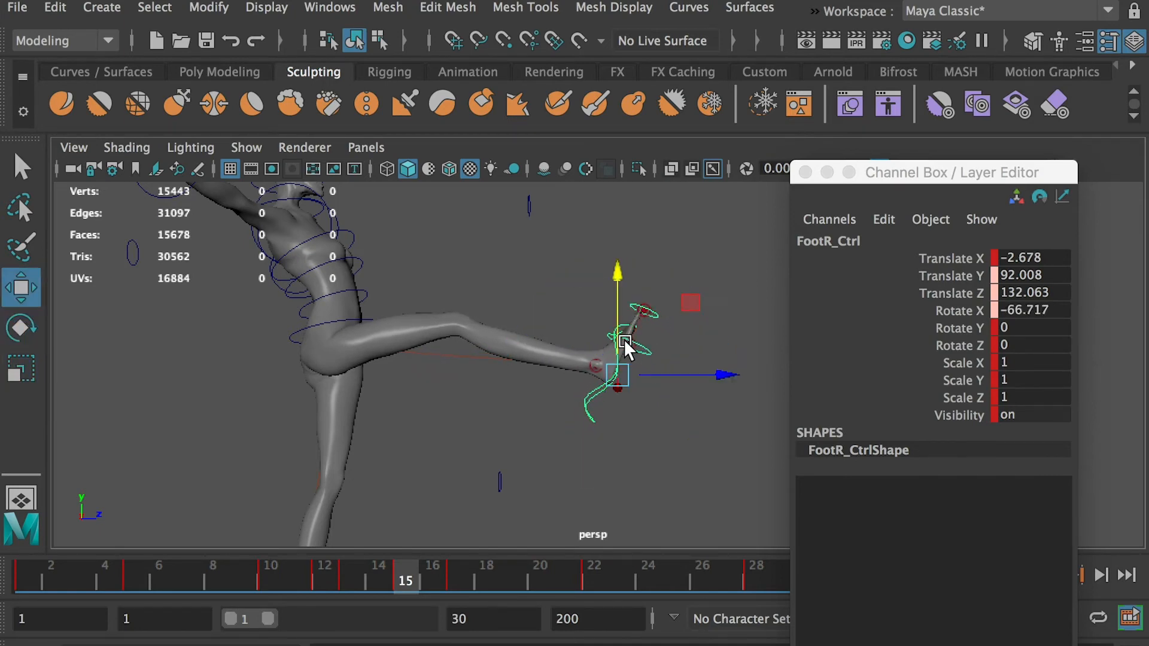
pyautogui.moveTo(624, 339); pyautogui.dragTo(615, 327)
pyautogui.moveTo(697, 363); pyautogui.dragTo(706, 361)
pyautogui.moveTo(371, 575); pyautogui.dragTo(432, 572)
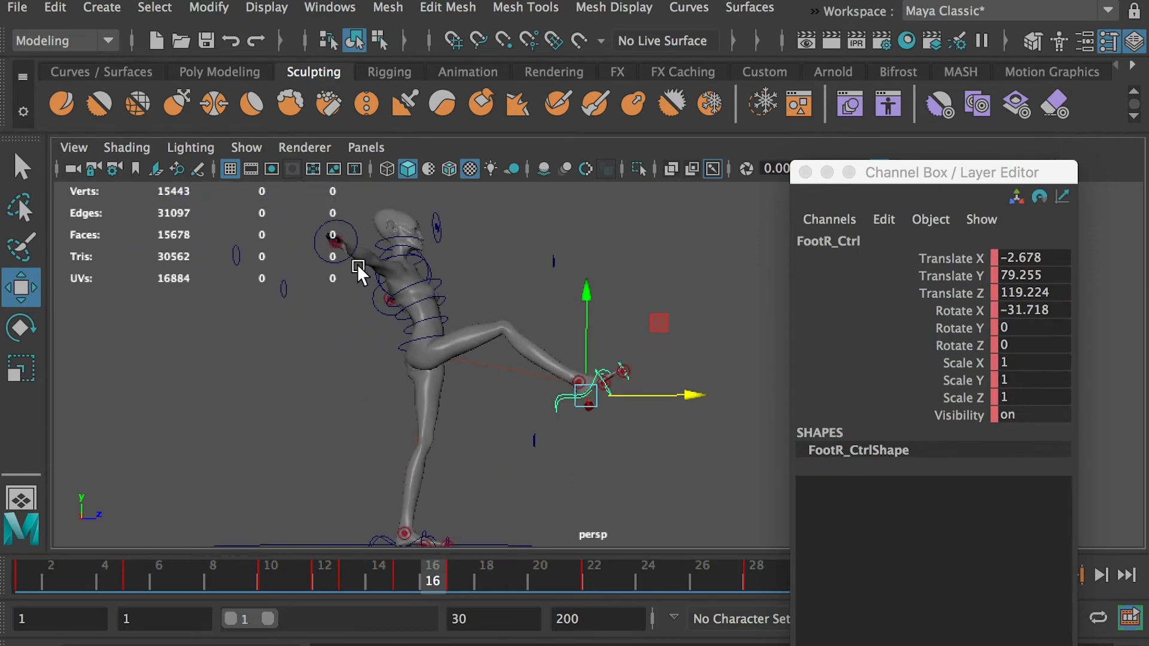
# Select all NURBS curves and apply auto tangents to all their keys in the Graph Editor.
pyautogui.click(330, 7)
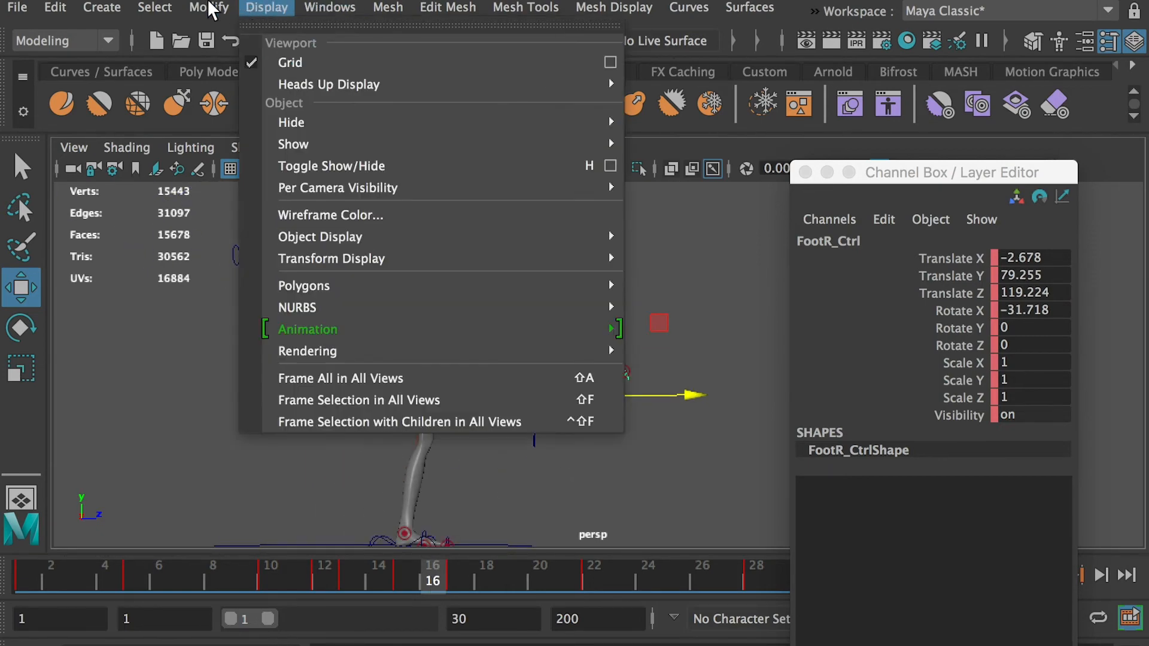
pyautogui.moveTo(155, 7)
pyautogui.moveTo(239, 67)
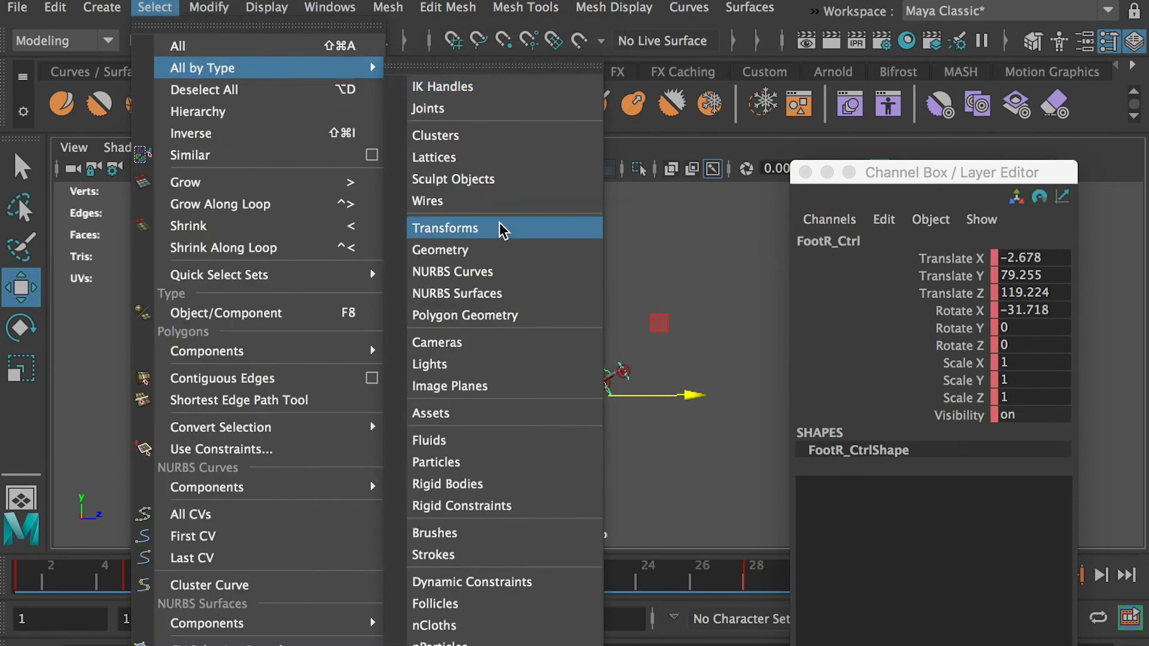
pyautogui.click(486, 273)
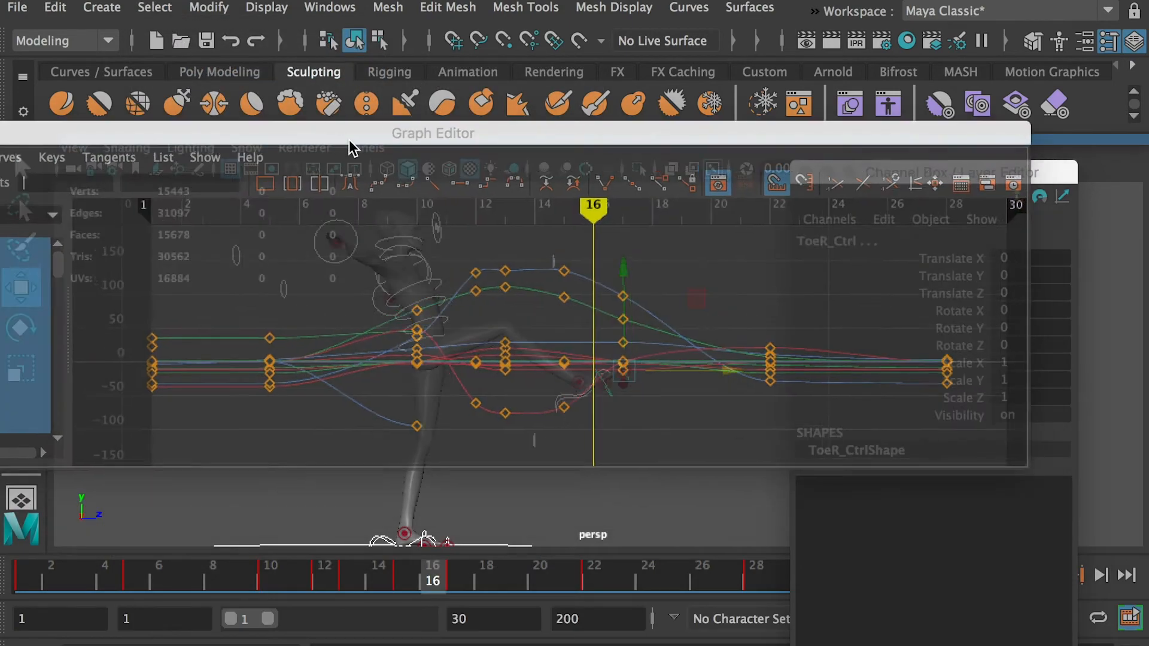
pyautogui.moveTo(350, 140); pyautogui.dragTo(493, 185)
pyautogui.moveTo(1119, 280); pyautogui.dragTo(272, 507)
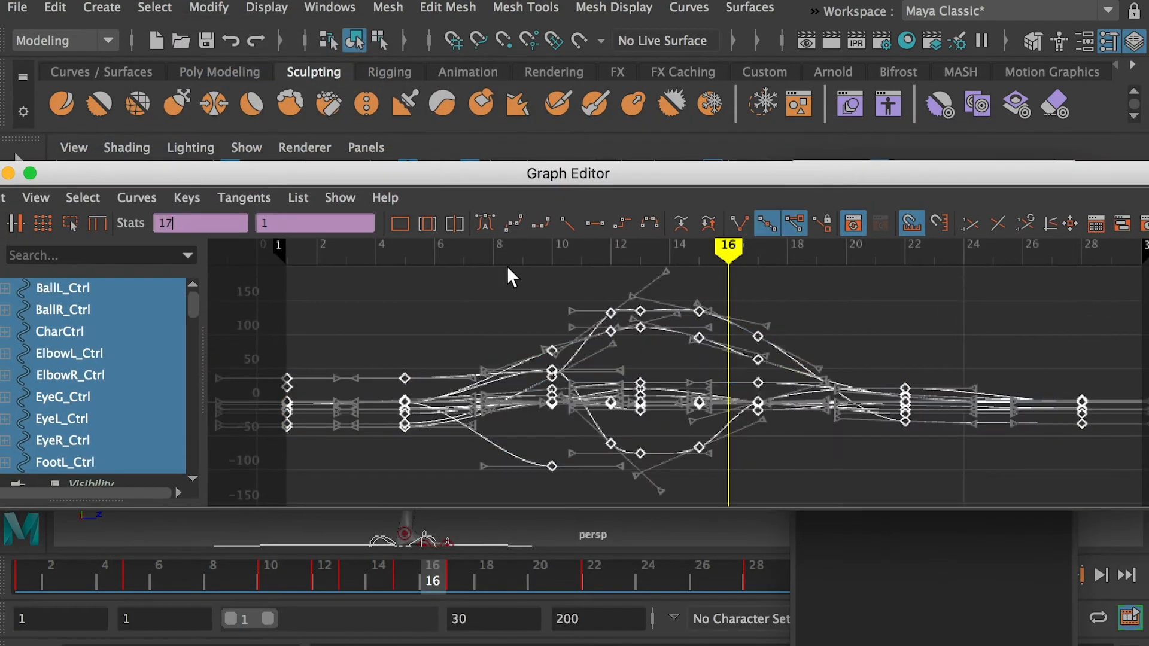
pyautogui.click(488, 222)
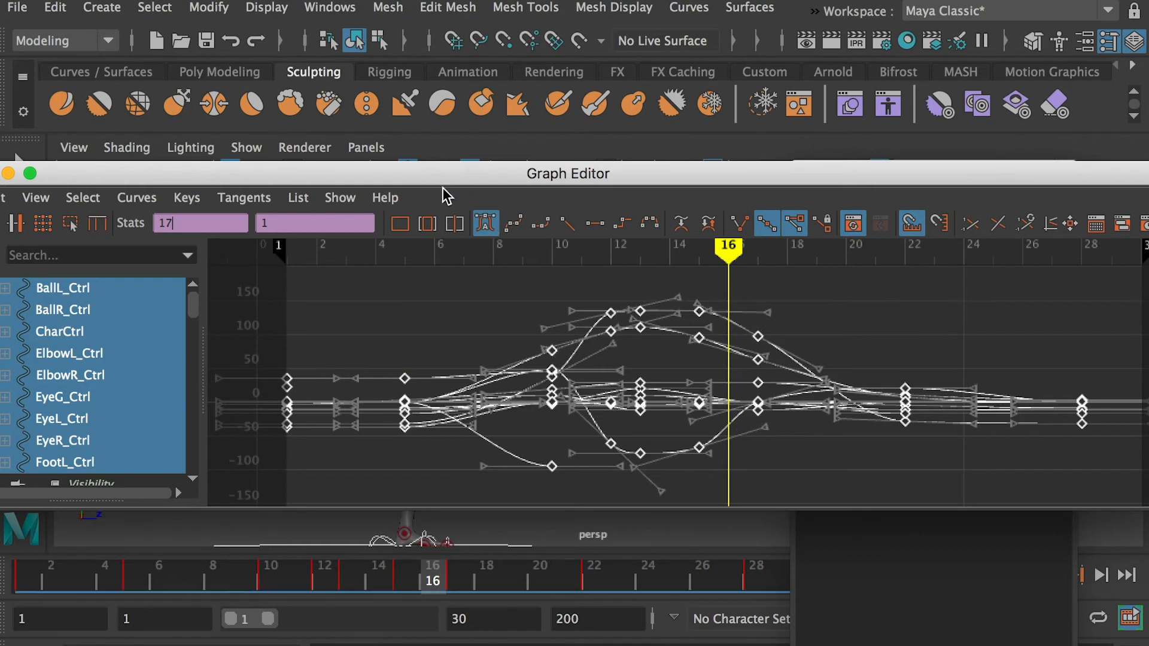
pyautogui.moveTo(442, 178); pyautogui.dragTo(1148, 645)
# Play back and scrub the animation to review the kick's motion.
pyautogui.moveTo(443, 557); pyautogui.dragTo(522, 588)
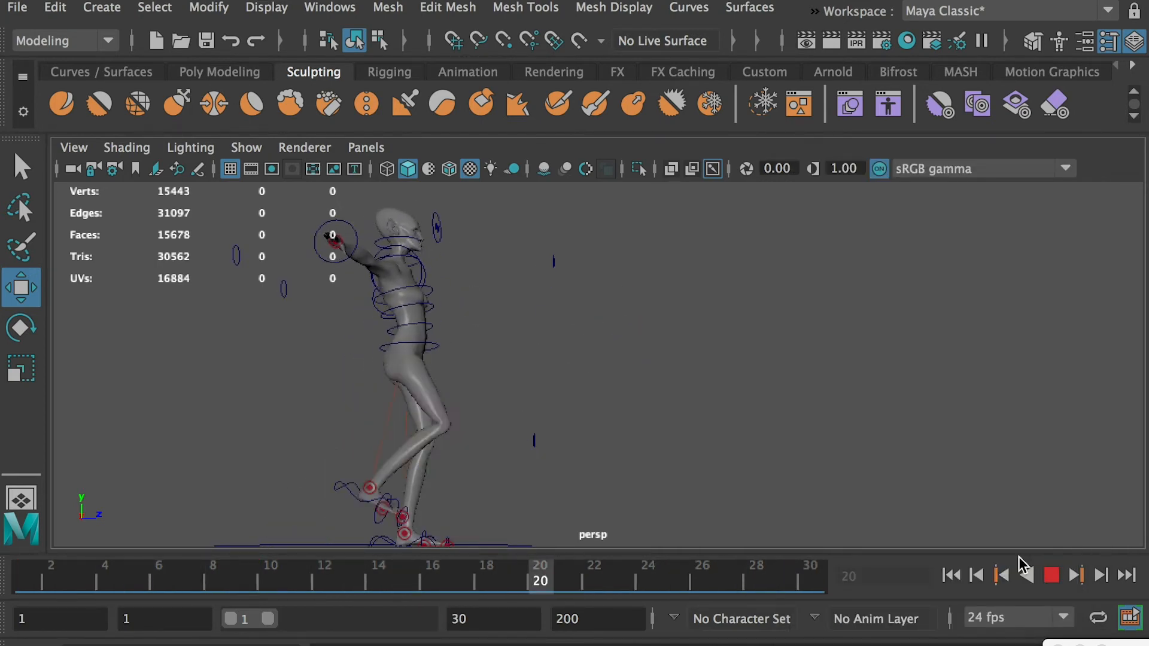
pyautogui.press('Escape')
pyautogui.click(267, 537)
pyautogui.moveTo(670, 567)
pyautogui.mouseDown()
pyautogui.moveTo(611, 576)
pyautogui.moveTo(727, 576)
pyautogui.moveTo(599, 576)
pyautogui.moveTo(626, 576)
pyautogui.mouseUp()
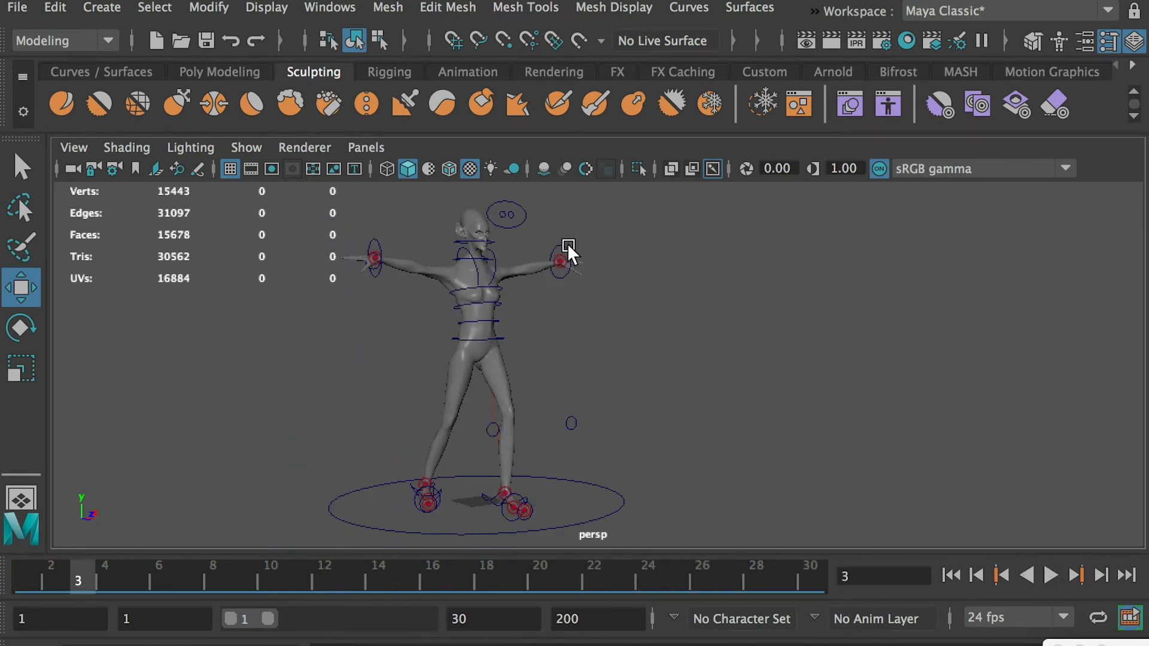
# At frame 1, move the left hand control down and in front of the body to hip height.
pyautogui.click(565, 246)
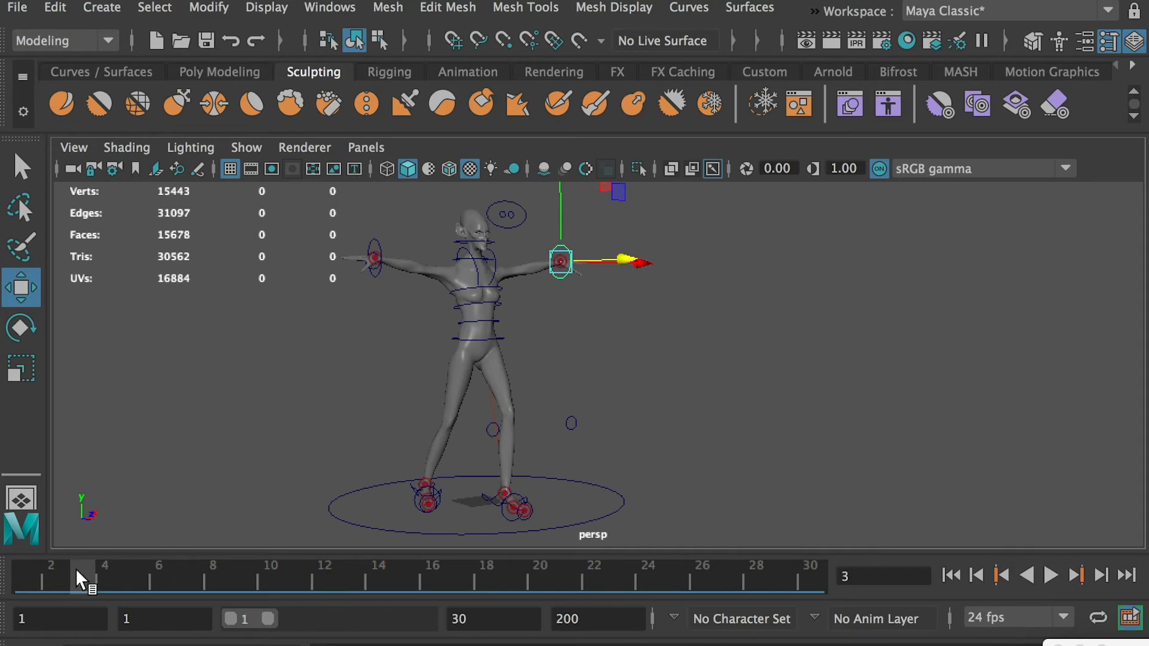
pyautogui.moveTo(76, 568); pyautogui.dragTo(9, 578)
pyautogui.keyDown('alt'); pyautogui.moveTo(465, 311); pyautogui.dragTo(649, 346); pyautogui.keyUp('alt')
pyautogui.keyDown('alt'); pyautogui.moveTo(634, 335); pyautogui.dragTo(401, 294); pyautogui.keyUp('alt')
pyautogui.moveTo(605, 372); pyautogui.dragTo(575, 372)
pyautogui.keyDown('alt'); pyautogui.moveTo(616, 359); pyautogui.dragTo(831, 371); pyautogui.keyUp('alt')
pyautogui.moveTo(658, 350); pyautogui.dragTo(546, 363)
# Rotate the left hand control to about -53.237, -116.317, 177.232 so the palm turns in toward the waist.
pyautogui.press('e')
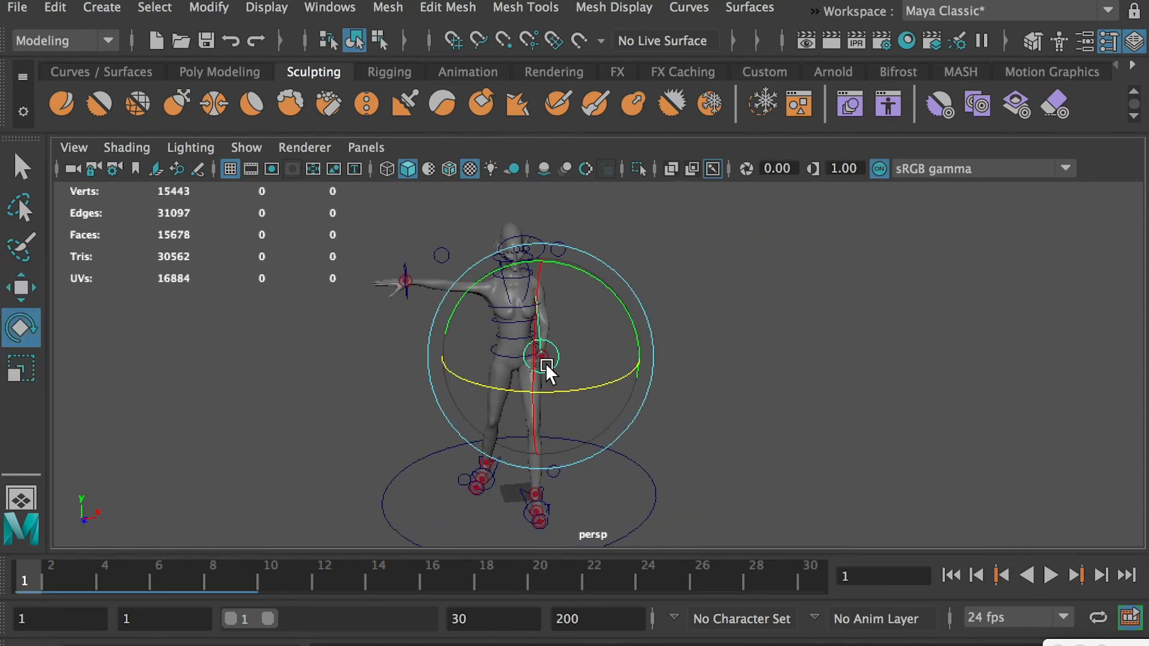
pyautogui.press('f')
pyautogui.keyDown('alt'); pyautogui.moveTo(718, 359); pyautogui.dragTo(658, 401); pyautogui.keyUp('alt')
pyautogui.keyDown('alt'); pyautogui.moveTo(628, 413); pyautogui.dragTo(700, 395); pyautogui.keyUp('alt')
pyautogui.moveTo(677, 305); pyautogui.dragTo(630, 311)
pyautogui.moveTo(619, 269); pyautogui.dragTo(730, 375)
pyautogui.keyDown('alt'); pyautogui.moveTo(798, 355); pyautogui.dragTo(670, 353); pyautogui.keyUp('alt')
pyautogui.moveTo(551, 305); pyautogui.dragTo(522, 335)
# Set the left hand control's Fist L to 0.7 and key the control at frame 1.
pyautogui.moveTo(1134, 644); pyautogui.dragTo(869, 80)
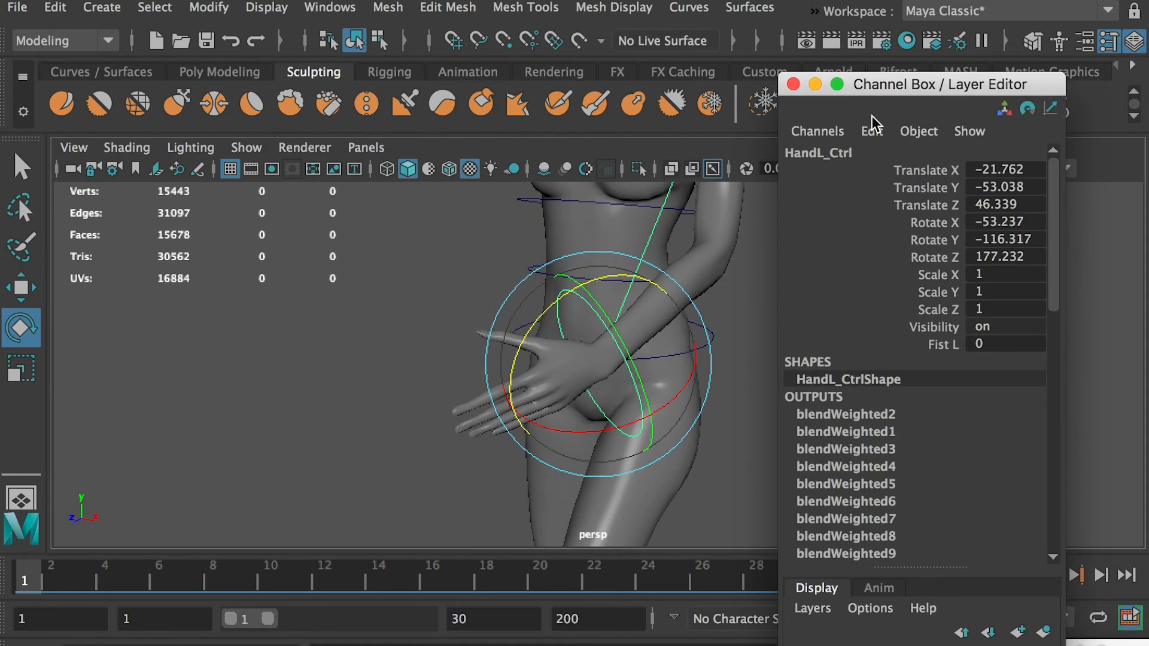
pyautogui.click(990, 347)
pyautogui.write('0.7')
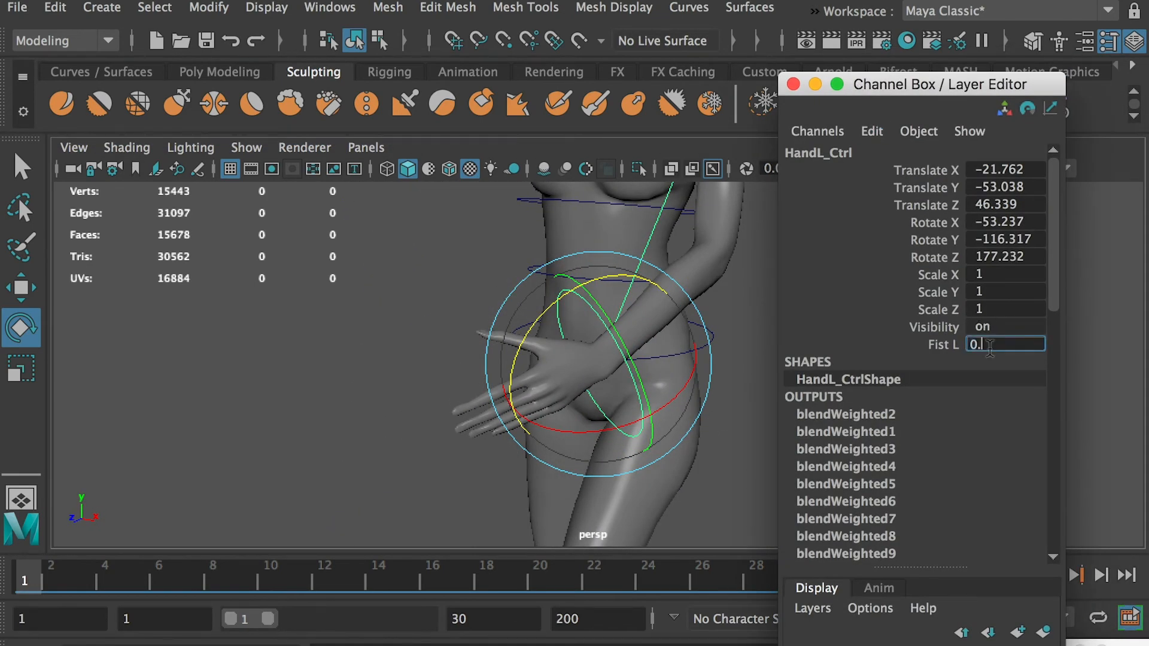
pyautogui.press('Return')
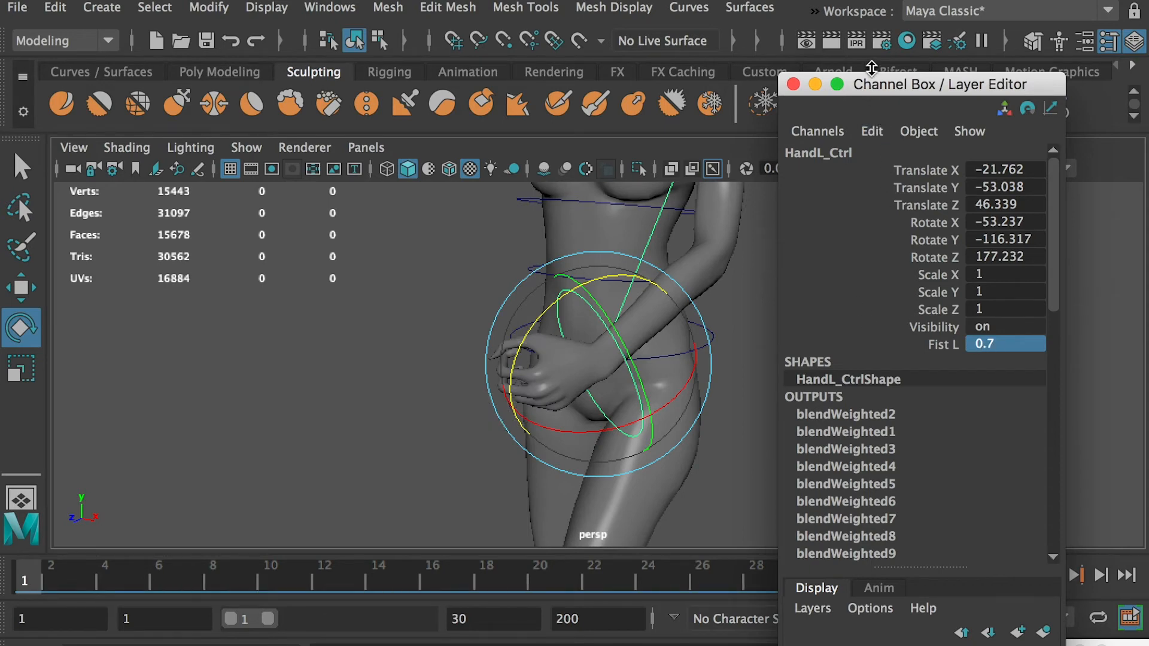
pyautogui.moveTo(876, 84); pyautogui.dragTo(1140, 645)
pyautogui.press('s')
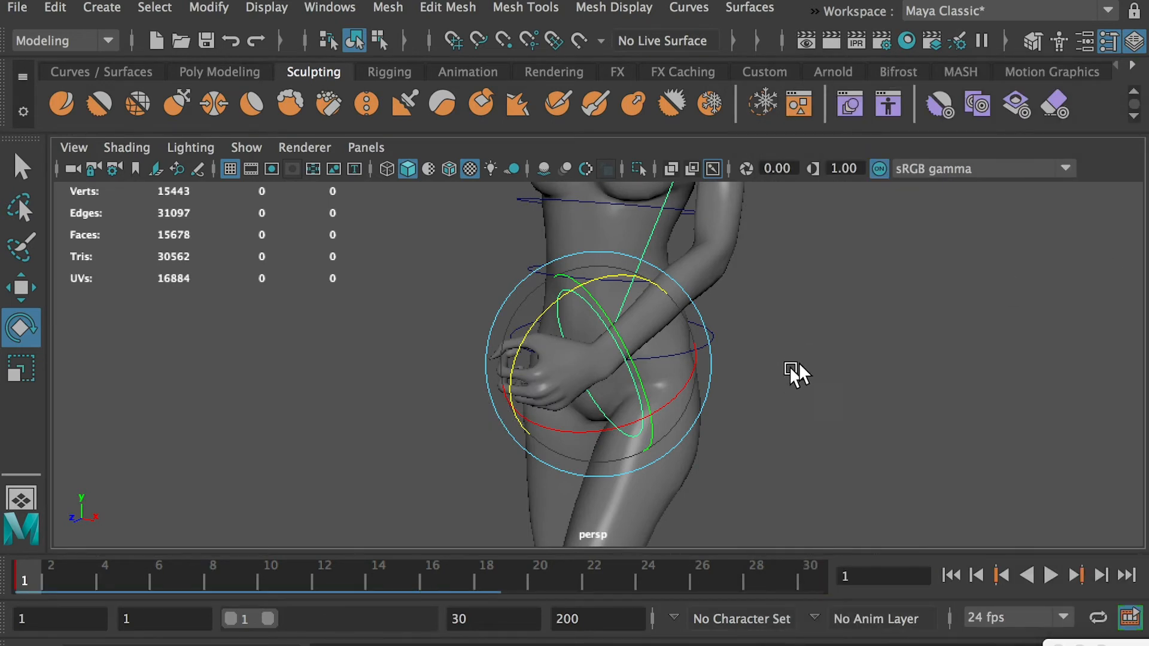
# At frame 1, lower the right hand control beside the waist and rotate it to about 0, 82.713, -96.7.
pyautogui.scroll(-3, 849, 347)
pyautogui.press('w')
pyautogui.scroll(-3, 601, 309)
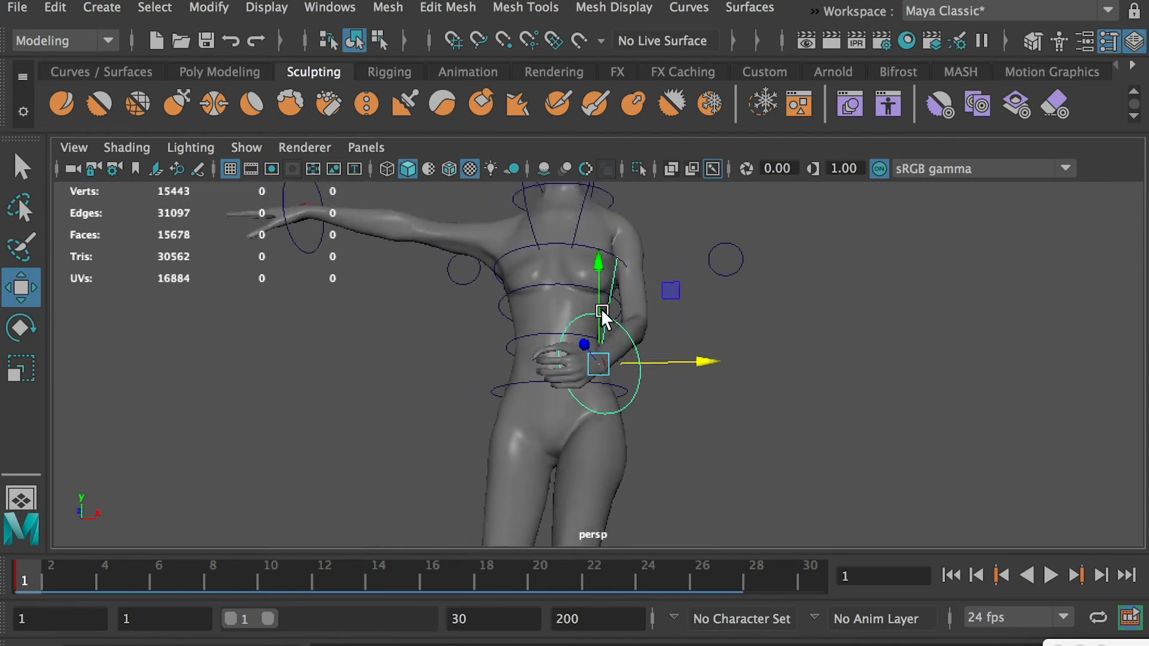
pyautogui.keyDown('alt'); pyautogui.moveTo(599, 275); pyautogui.dragTo(721, 295); pyautogui.keyUp('alt')
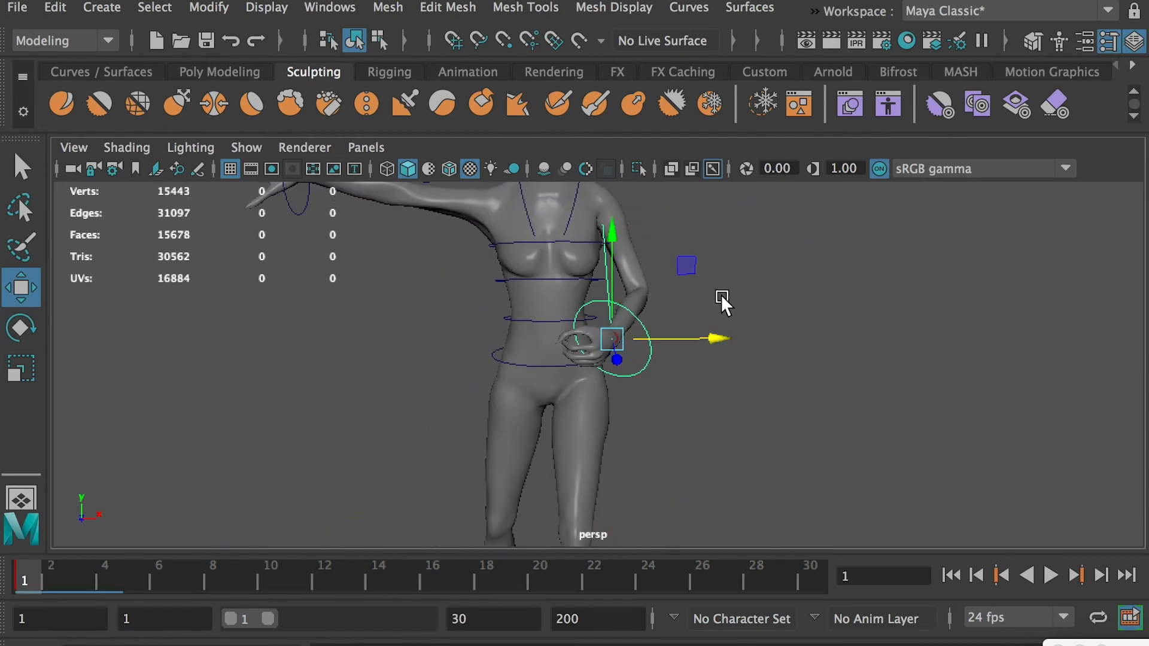
pyautogui.keyDown('alt'); pyautogui.moveTo(720, 294); pyautogui.dragTo(408, 255, button='right'); pyautogui.keyUp('alt')
pyautogui.keyDown('alt'); pyautogui.moveTo(408, 255); pyautogui.dragTo(556, 359); pyautogui.keyUp('alt')
pyautogui.press('e')
pyautogui.scroll(3, 477, 393)
pyautogui.scroll(3, 552, 386)
# Raise the right hand control's Fist R to curl the fingers and turn the palm in toward the waist.
pyautogui.hotkey('ctrl', 'a')
pyautogui.click(1034, 405)
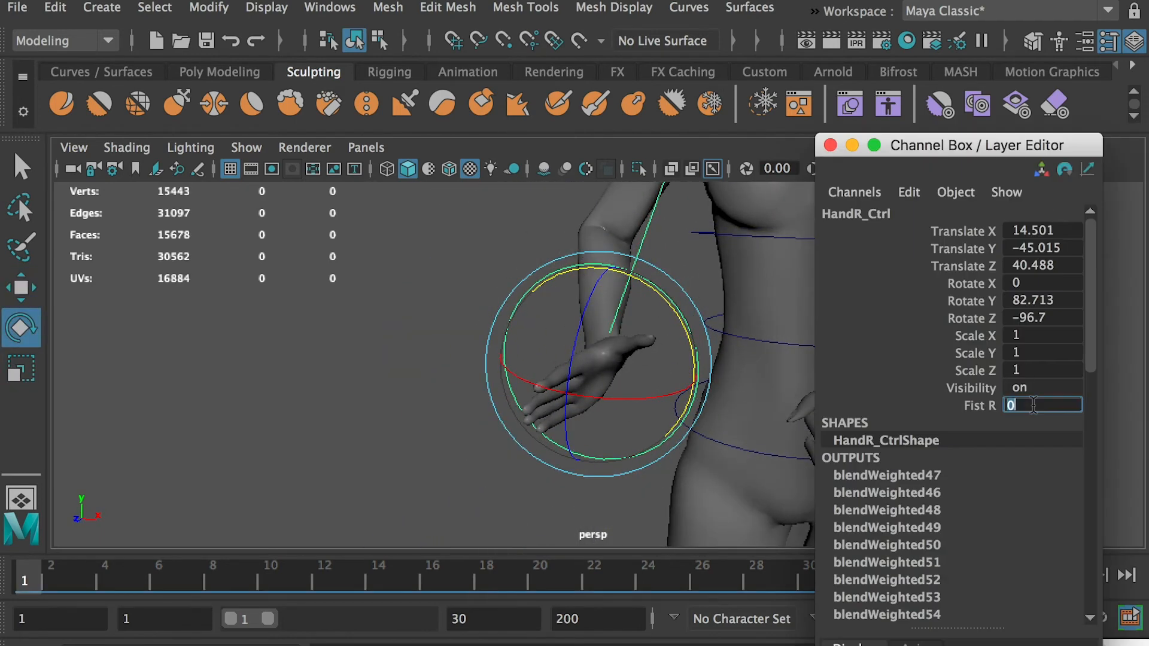
pyautogui.write('6.7')
pyautogui.press('Return')
pyautogui.keyDown('alt'); pyautogui.moveTo(635, 413); pyautogui.dragTo(670, 331); pyautogui.keyUp('alt')
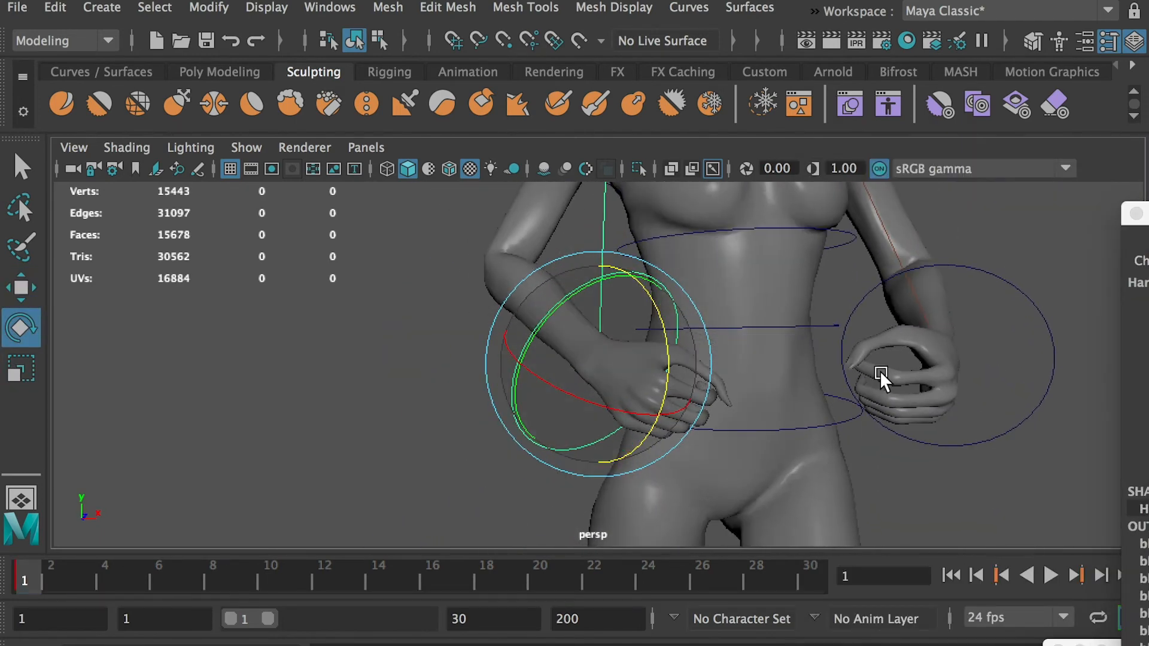
pyautogui.keyDown('alt'); pyautogui.moveTo(880, 371); pyautogui.dragTo(648, 314); pyautogui.keyUp('alt')
pyautogui.click(892, 357)
pyautogui.scroll(-5, 573, 365)
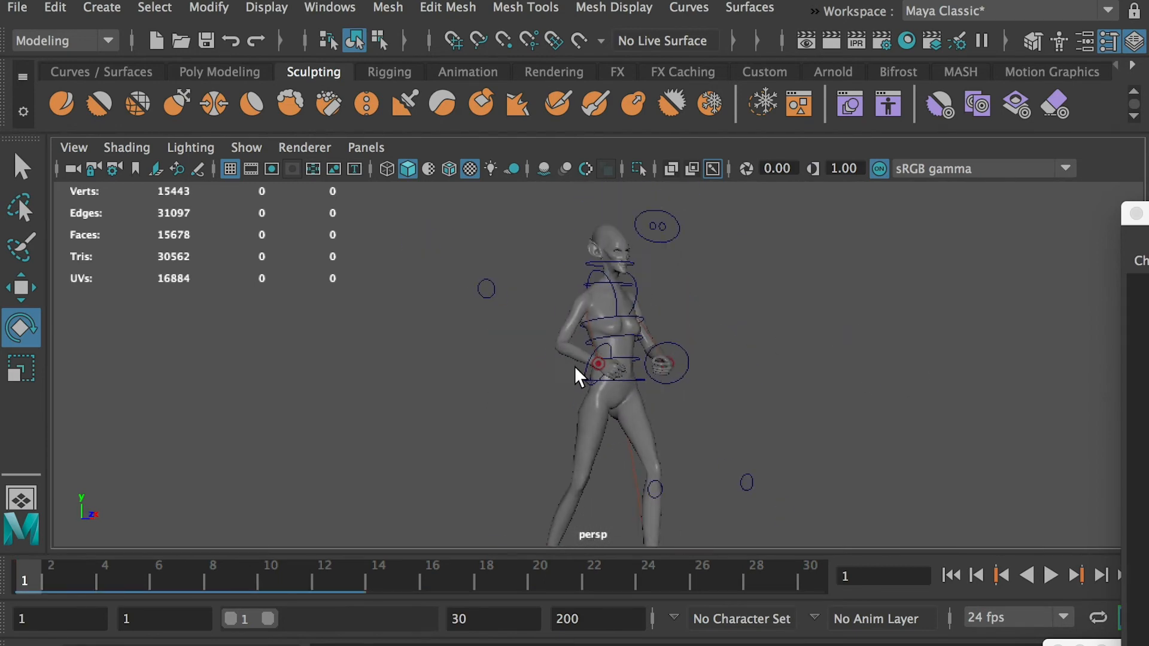
# Play the animation briefly, then select both hand controls and key them at frame 10.
pyautogui.keyDown('alt'); pyautogui.moveTo(574, 367); pyautogui.dragTo(491, 386); pyautogui.keyUp('alt')
pyautogui.hotkey('alt', 'v')
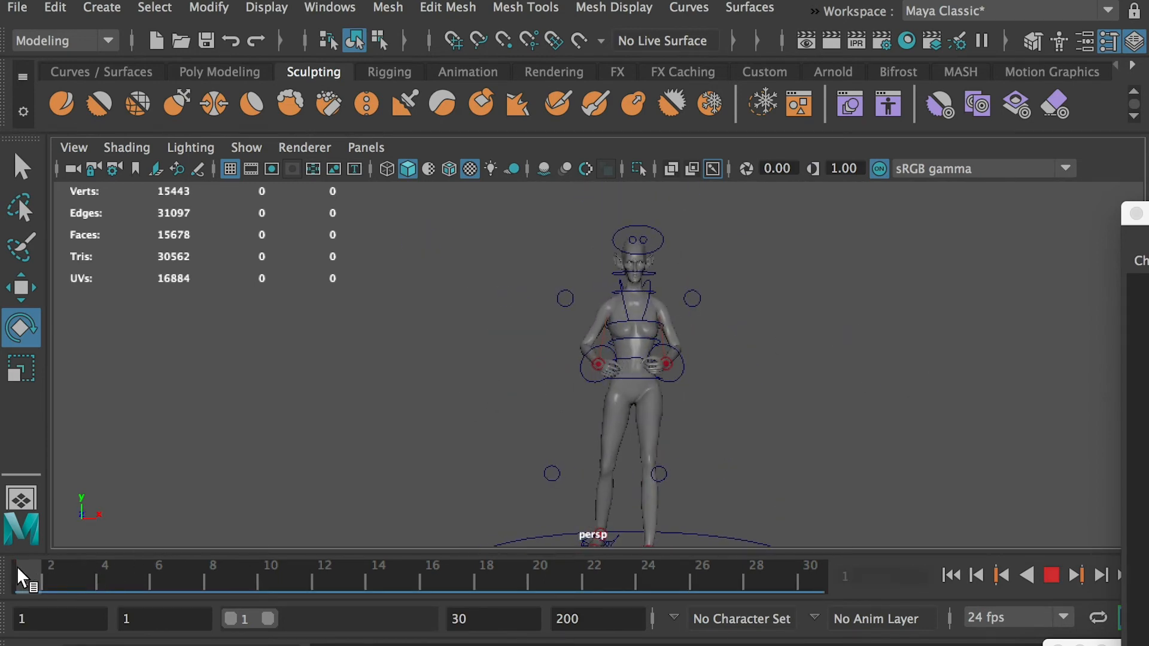
pyautogui.hotkey('alt', 'v')
pyautogui.click(528, 327)
pyautogui.press('f')
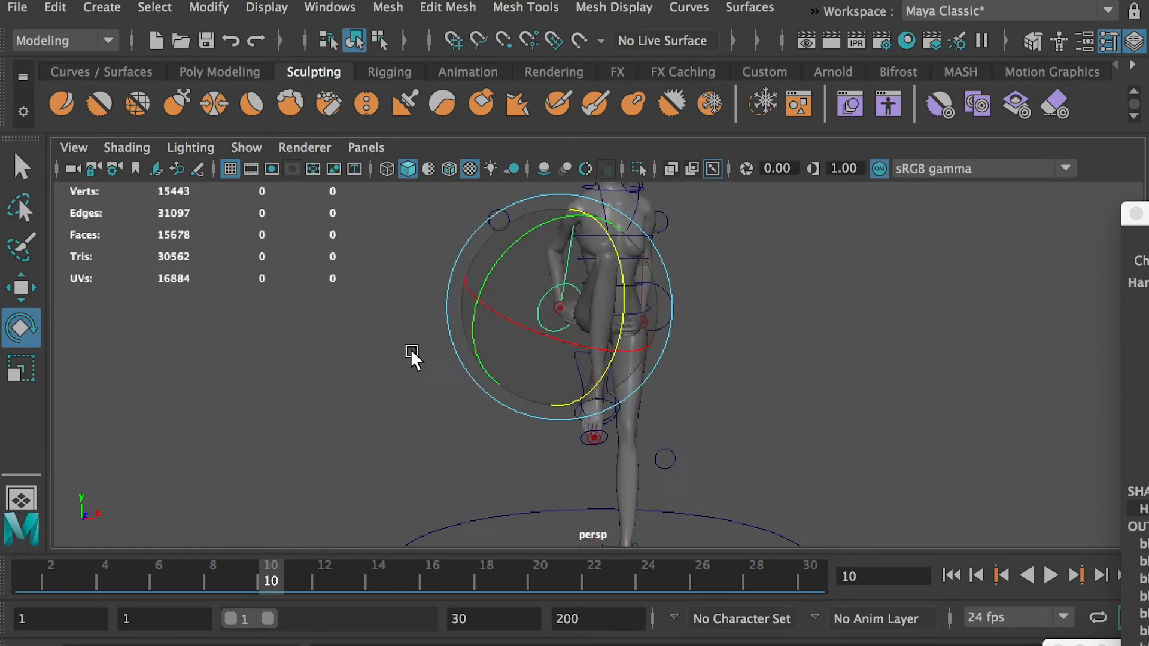
pyautogui.press('q')
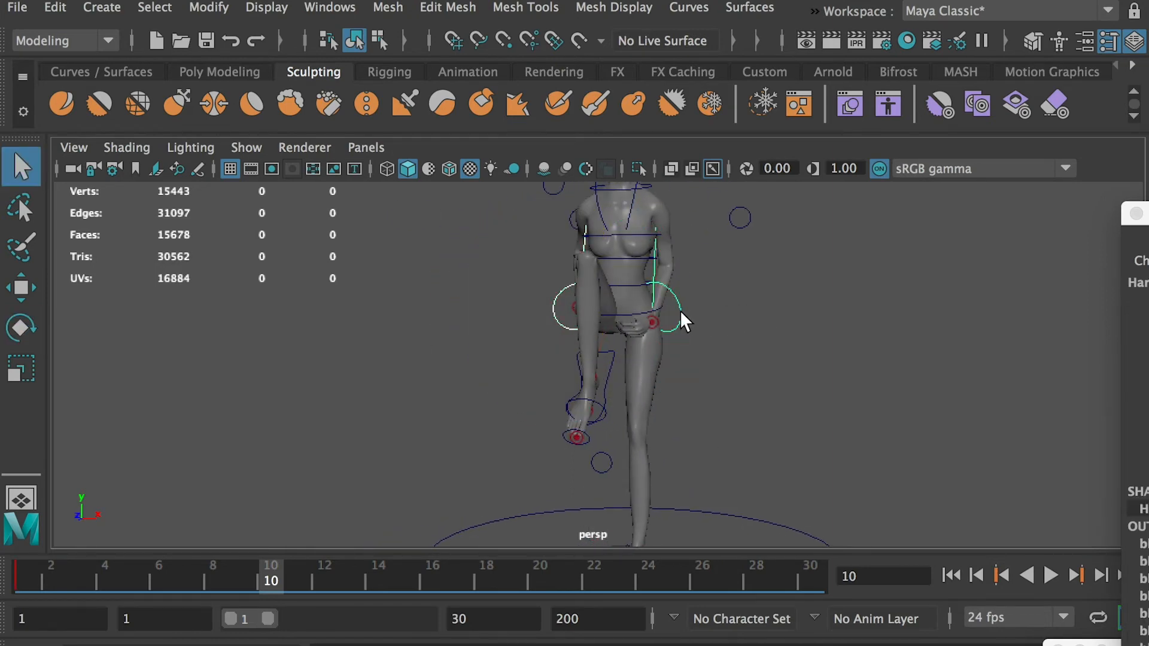
# At frame 5, raise both hand controls in front of the chest with bent elbows and key them.
pyautogui.click(129, 579)
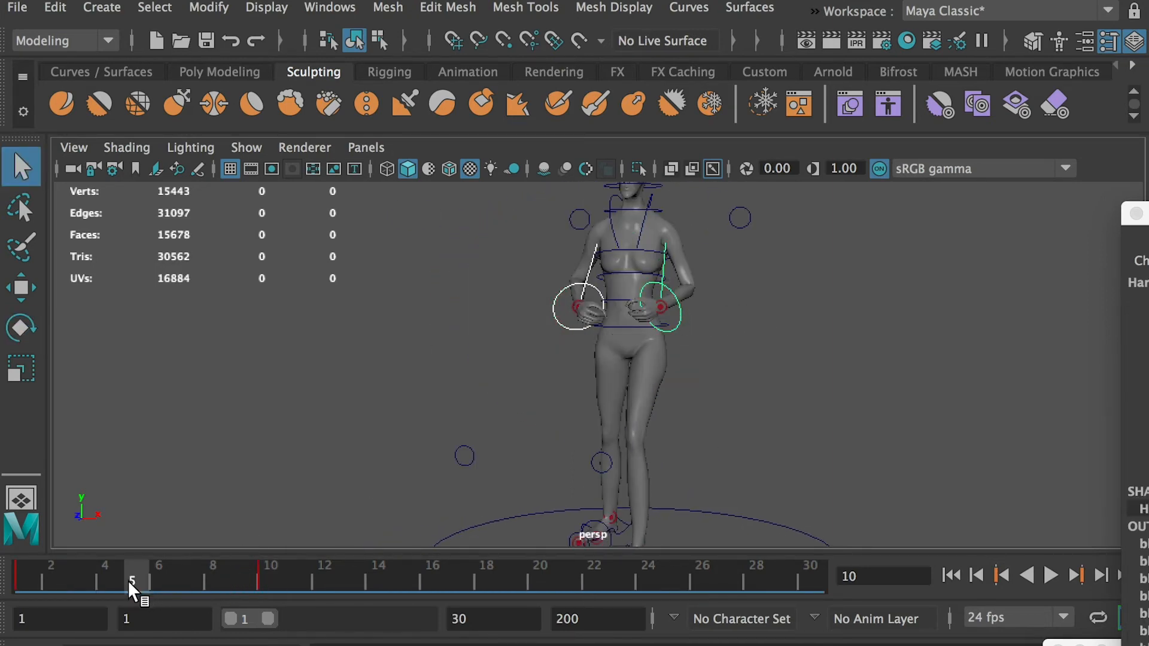
pyautogui.keyDown('alt'); pyautogui.moveTo(360, 373); pyautogui.dragTo(557, 376); pyautogui.keyUp('alt')
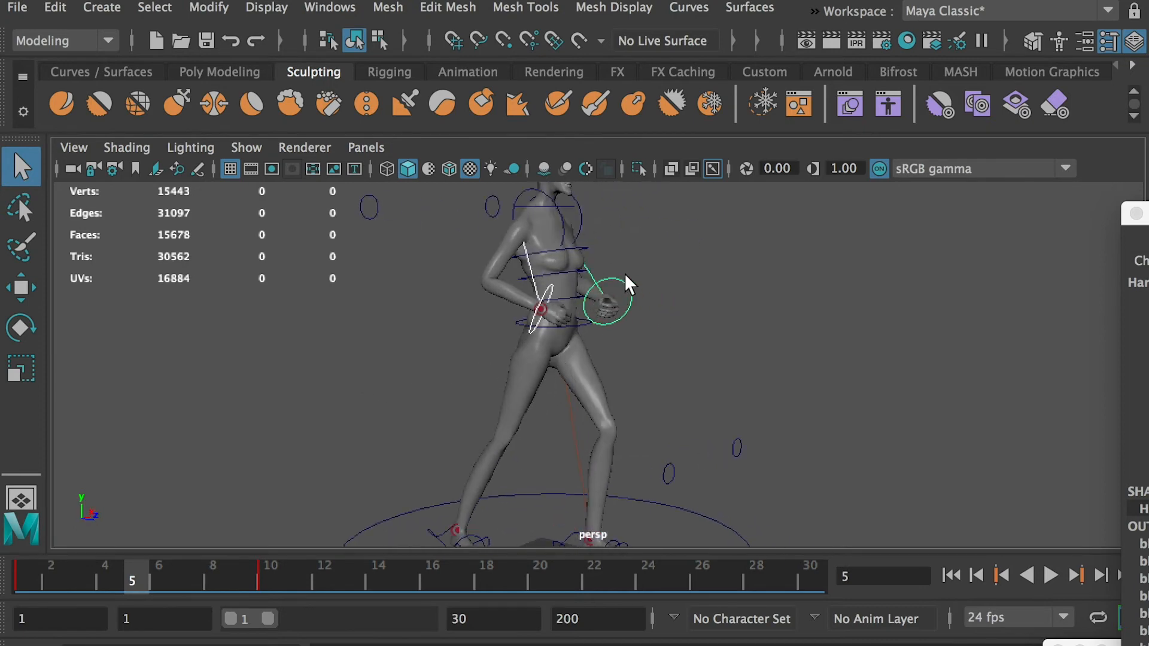
pyautogui.press('w')
pyautogui.keyDown('alt'); pyautogui.moveTo(685, 303); pyautogui.dragTo(558, 225); pyautogui.keyUp('alt')
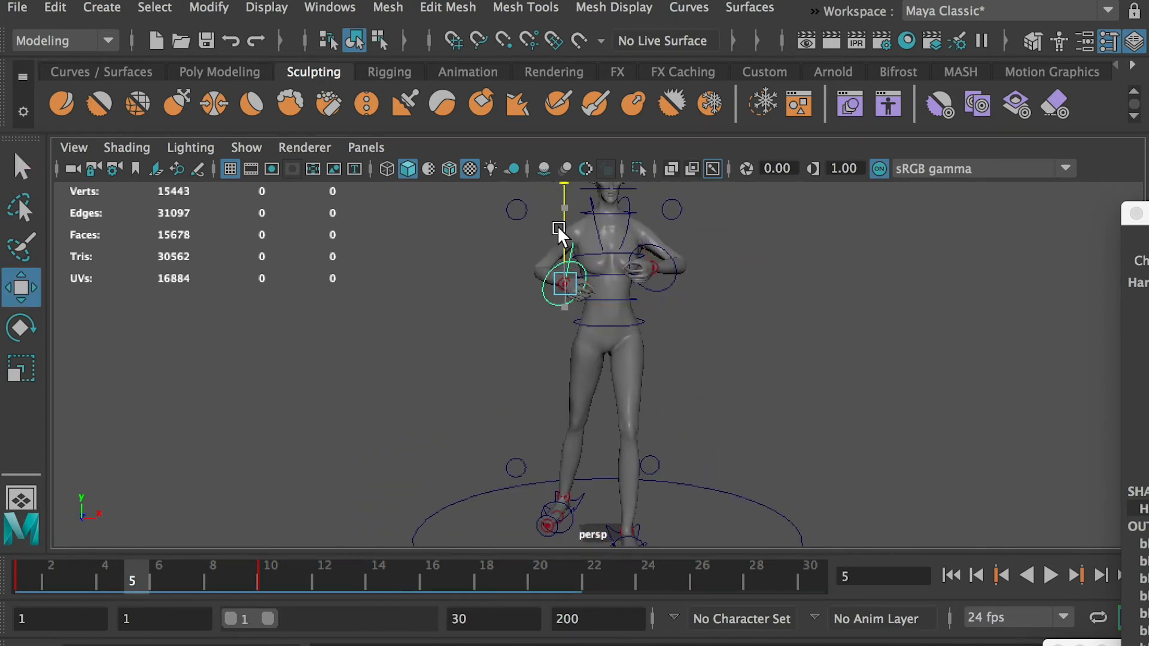
pyautogui.moveTo(675, 264); pyautogui.dragTo(381, 256)
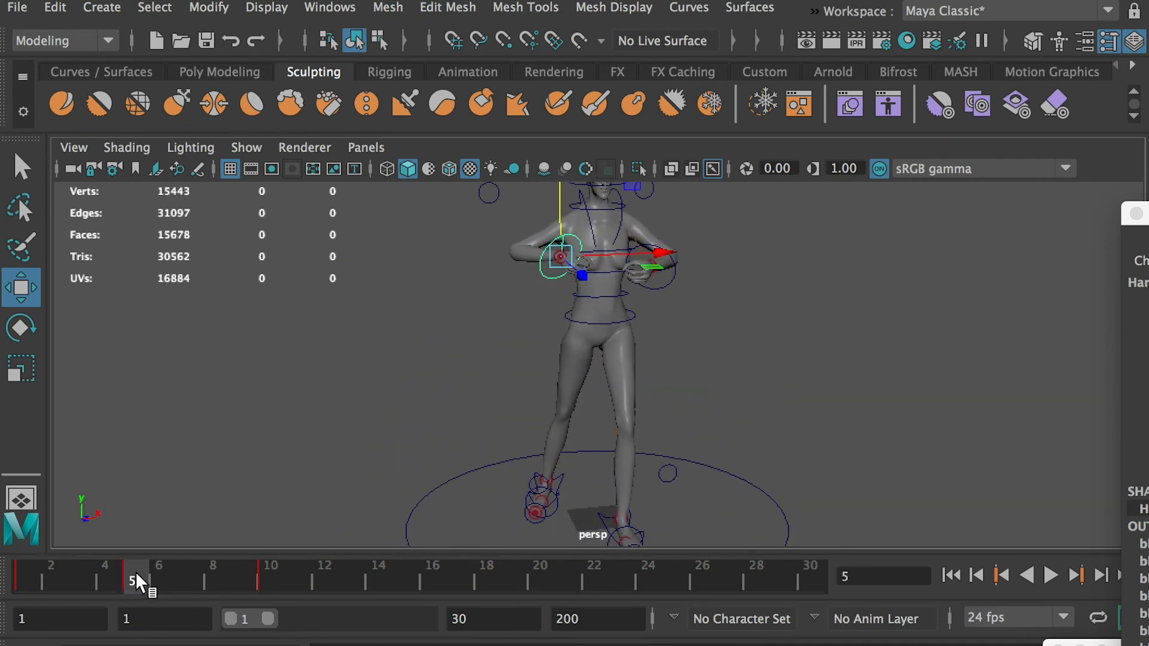
# Fine-tune the left hand control's position at frame 5, raising it slightly in front of the chest.
pyautogui.press('q')
pyautogui.keyDown('alt'); pyautogui.moveTo(419, 419); pyautogui.dragTo(730, 365); pyautogui.keyUp('alt')
pyautogui.press('w')
pyautogui.click(646, 312)
pyautogui.moveTo(580, 239); pyautogui.dragTo(580, 231)
pyautogui.keyDown('alt'); pyautogui.moveTo(580, 231); pyautogui.dragTo(497, 179); pyautogui.keyUp('alt')
pyautogui.moveTo(642, 238); pyautogui.dragTo(638, 235)
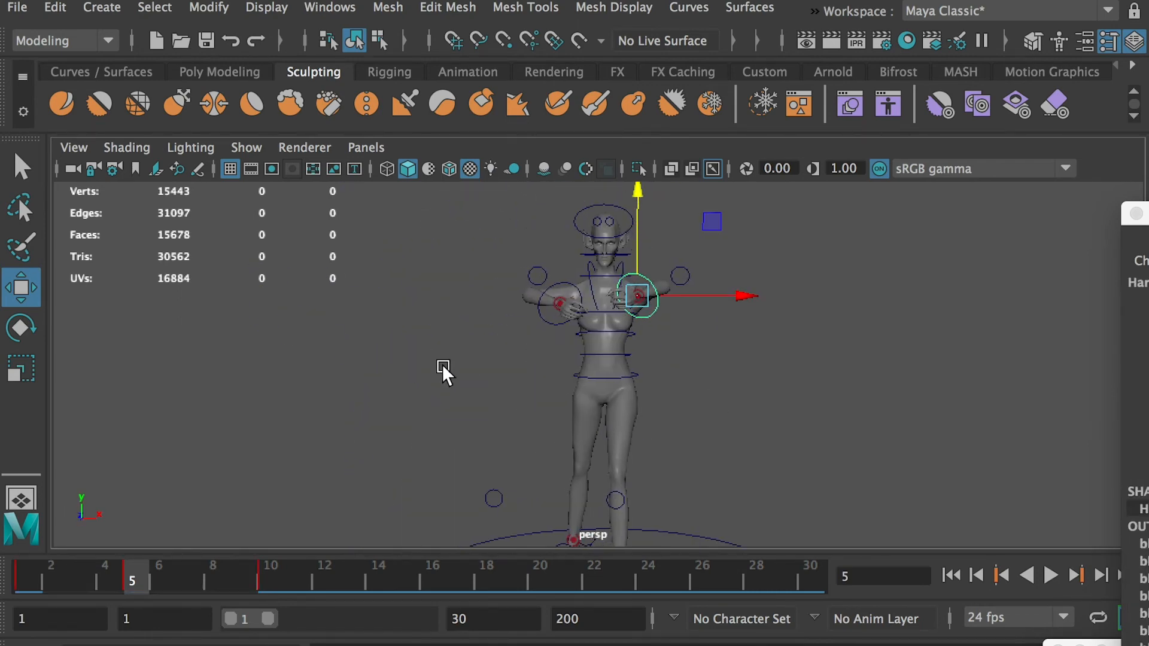
pyautogui.keyDown('alt'); pyautogui.moveTo(442, 364); pyautogui.dragTo(575, 360); pyautogui.keyUp('alt')
# At frame 1, shift the hip control slightly backward along Z and play back the motion.
pyautogui.moveTo(81, 572); pyautogui.dragTo(21, 592)
pyautogui.scroll(-5, 576, 429)
pyautogui.click(509, 383)
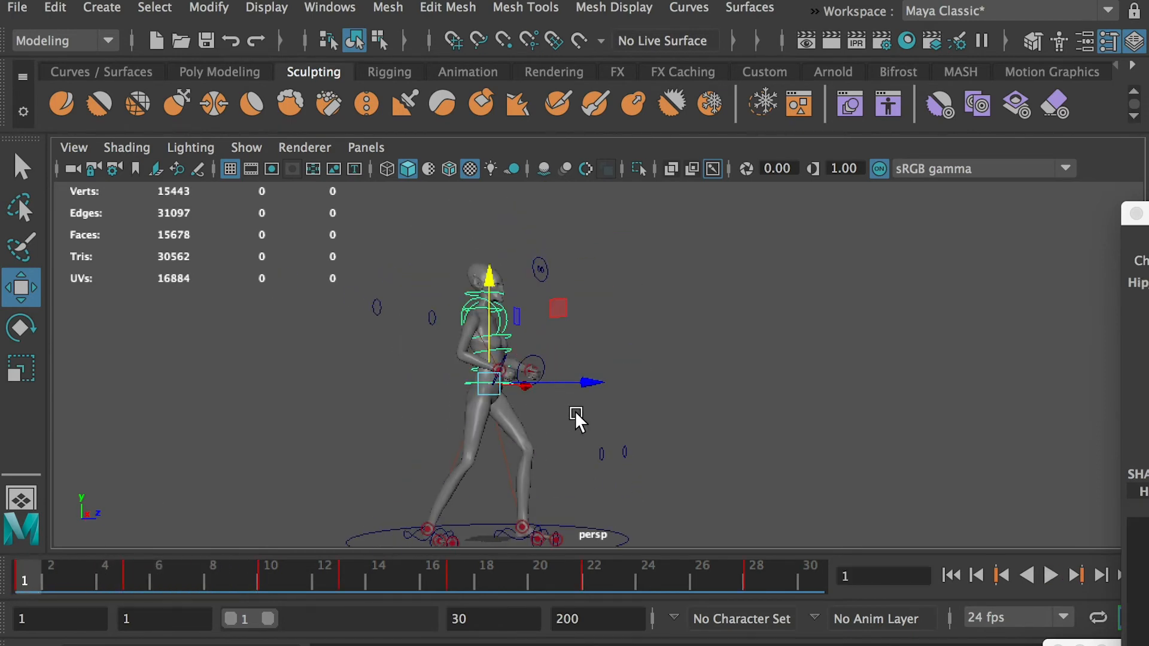
pyautogui.moveTo(598, 381); pyautogui.dragTo(585, 383)
pyautogui.keyDown('alt'); pyautogui.moveTo(584, 384); pyautogui.dragTo(601, 404); pyautogui.keyUp('alt')
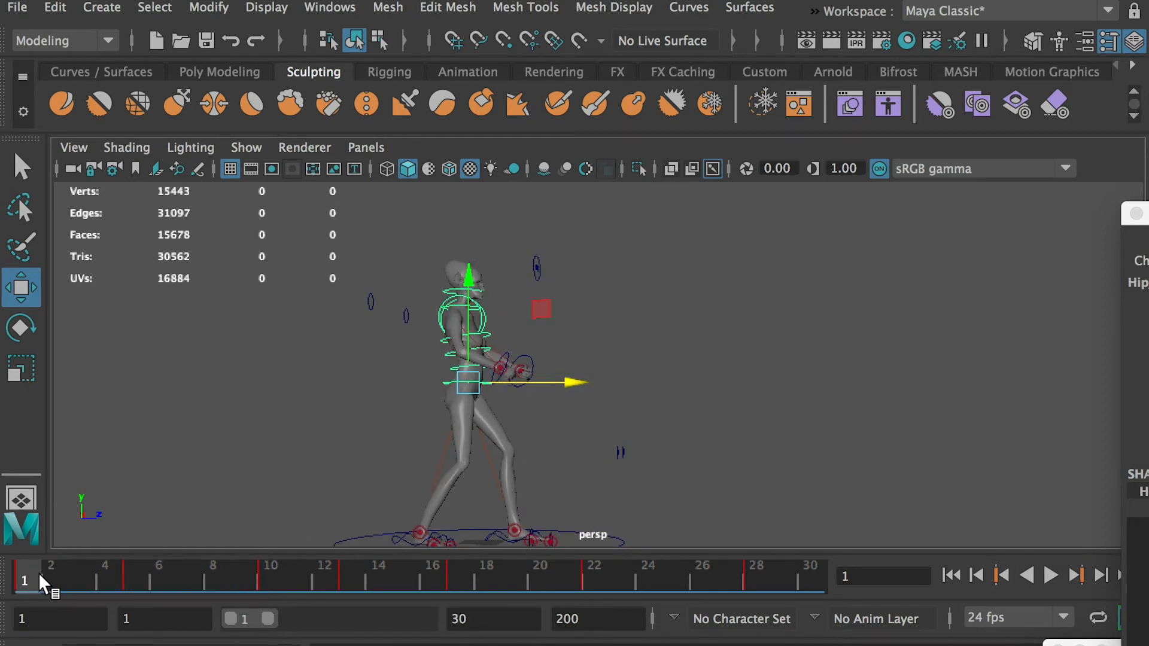
pyautogui.hotkey('alt', 'v')
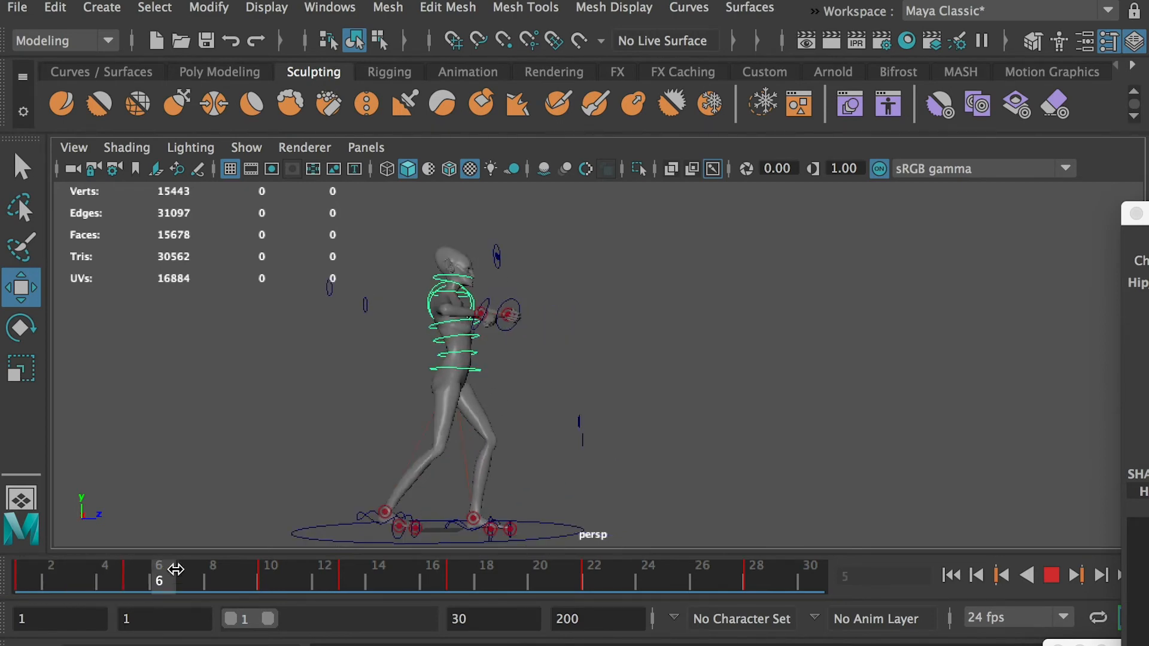
# At frame 10, move the right hand control down and back behind the hip and rotate it so the fist points downward.
pyautogui.moveTo(176, 569); pyautogui.dragTo(269, 567)
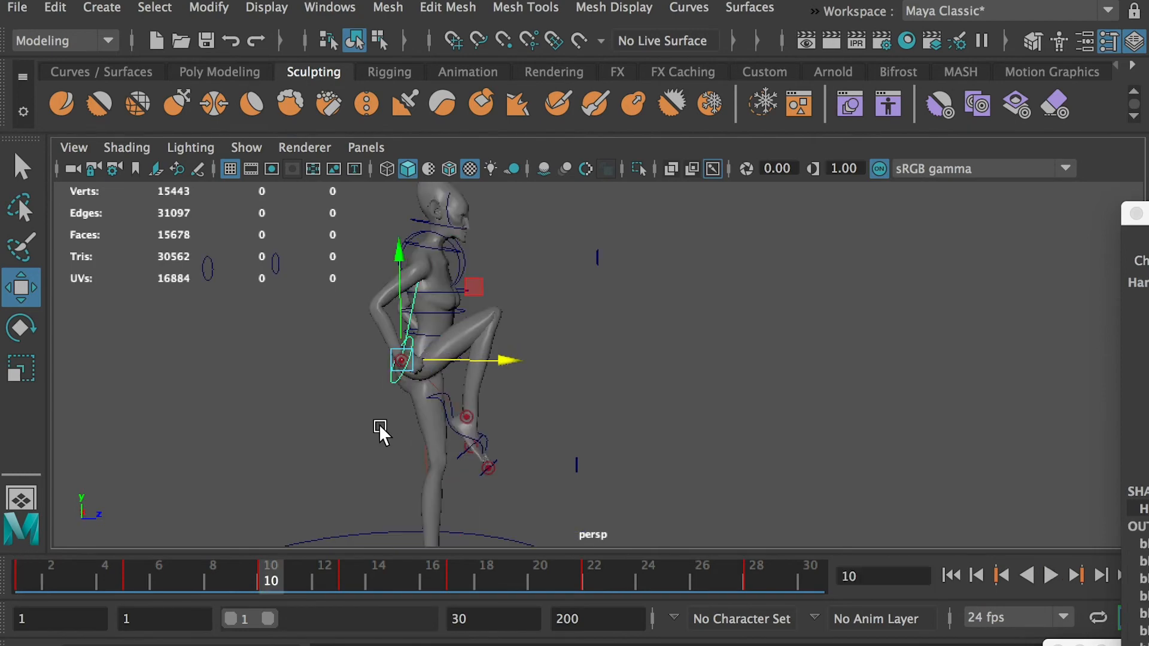
pyautogui.keyDown('alt'); pyautogui.moveTo(379, 425); pyautogui.dragTo(347, 416); pyautogui.keyUp('alt')
pyautogui.moveTo(497, 248); pyautogui.dragTo(496, 258)
pyautogui.moveTo(599, 345); pyautogui.dragTo(583, 347)
pyautogui.press('e')
pyautogui.scroll(5, 551, 449)
pyautogui.moveTo(489, 313); pyautogui.dragTo(392, 406)
# At frame 10, move the left hand control outward and down beside the hip and rotate it so the fist points downward.
pyautogui.click(678, 337)
pyautogui.press('w')
pyautogui.moveTo(751, 326); pyautogui.dragTo(782, 327)
pyautogui.moveTo(695, 251); pyautogui.dragTo(695, 264)
pyautogui.press('r')
pyautogui.press('e')
pyautogui.moveTo(659, 326); pyautogui.dragTo(677, 371)
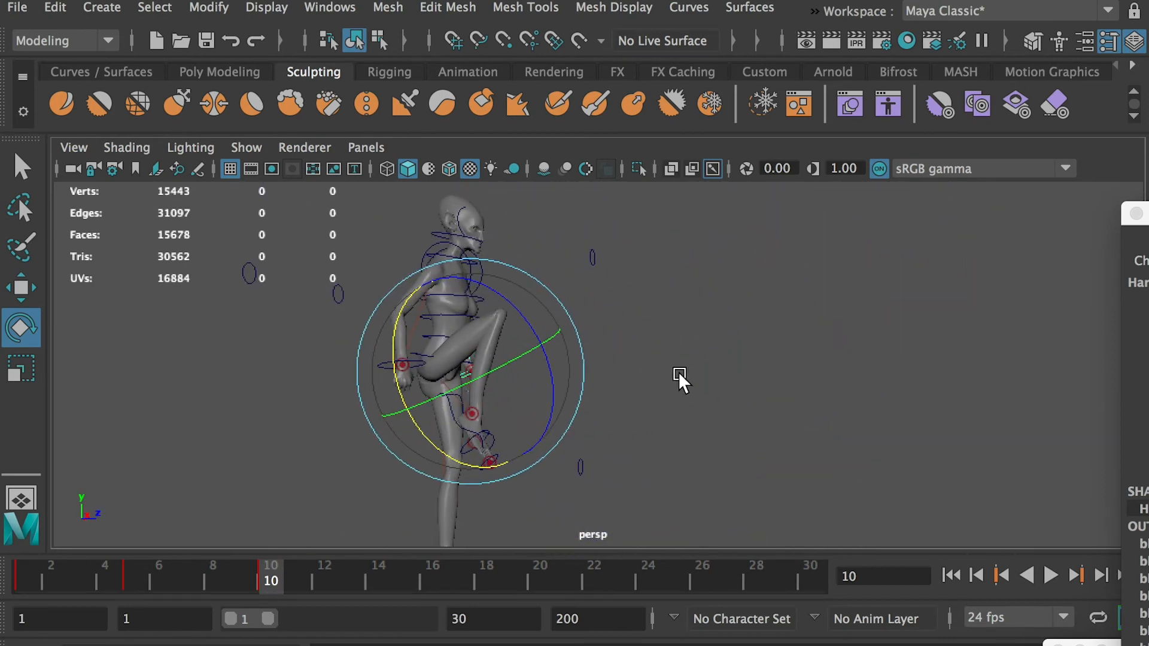
# At frame 13, adjust both hand controls slightly down and back to straighten the arms, and key them.
pyautogui.moveTo(170, 574); pyautogui.dragTo(351, 597)
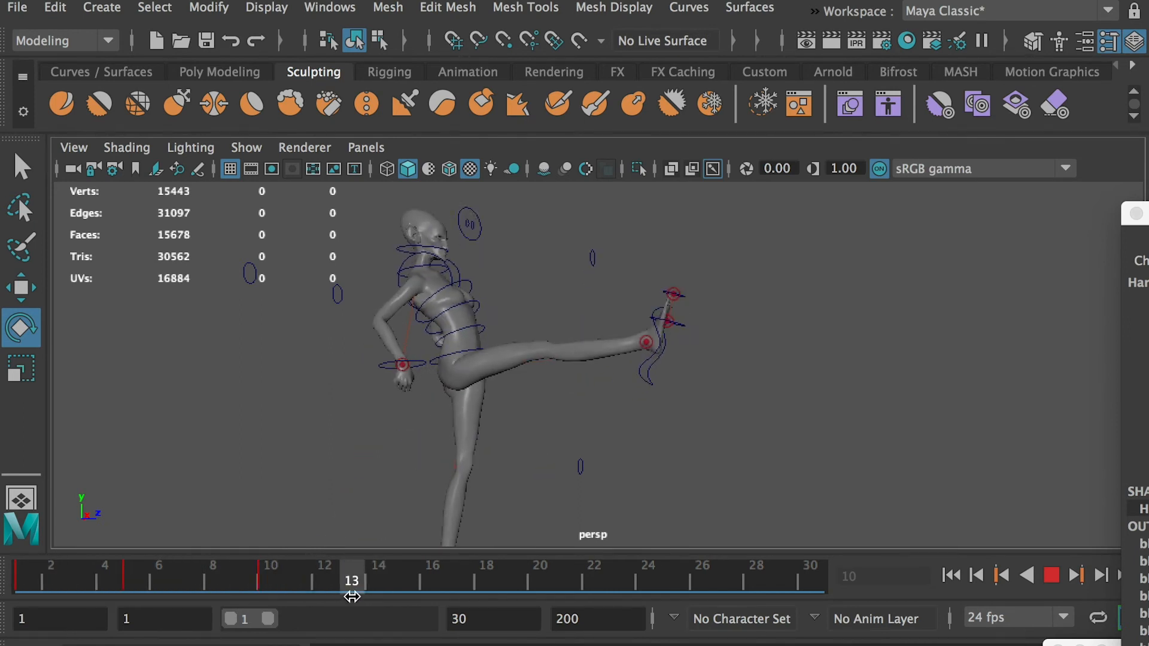
pyautogui.click(399, 363)
pyautogui.keyDown('alt'); pyautogui.moveTo(411, 313); pyautogui.dragTo(338, 333); pyautogui.keyUp('alt')
pyautogui.press('w')
pyautogui.click(537, 335)
pyautogui.moveTo(582, 344); pyautogui.dragTo(580, 344)
pyautogui.keyDown('alt'); pyautogui.moveTo(568, 340); pyautogui.dragTo(341, 310); pyautogui.keyUp('alt')
pyautogui.moveTo(819, 319)
pyautogui.mouseDown()
pyautogui.moveTo(618, 389)
pyautogui.moveTo(608, 411)
pyautogui.mouseUp()
# Copy both hand controls' keys from frame 10 and paste them at frame 17.
pyautogui.click(260, 579)
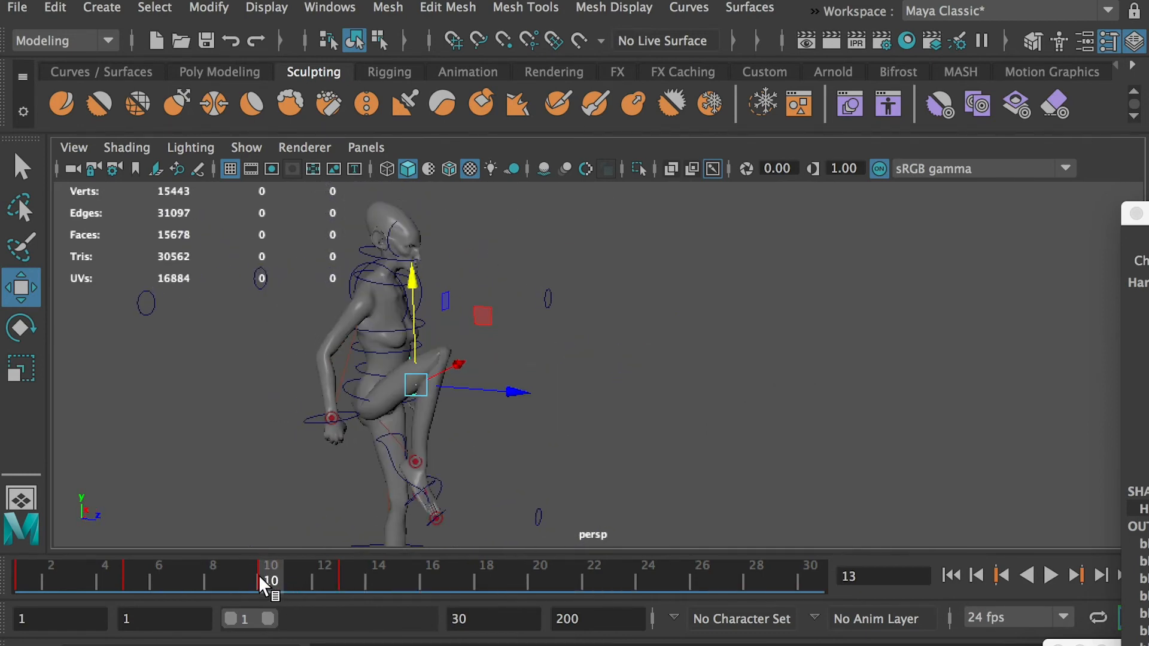
pyautogui.moveTo(260, 579)
pyautogui.mouseDown()
pyautogui.moveTo(369, 565)
pyautogui.moveTo(362, 576)
pyautogui.moveTo(480, 569)
pyautogui.moveTo(270, 576)
pyautogui.mouseUp()
pyautogui.scroll(-4, 428, 468)
pyautogui.press('q')
pyautogui.keyDown('shift'); pyautogui.click(405, 380); pyautogui.keyUp('shift')
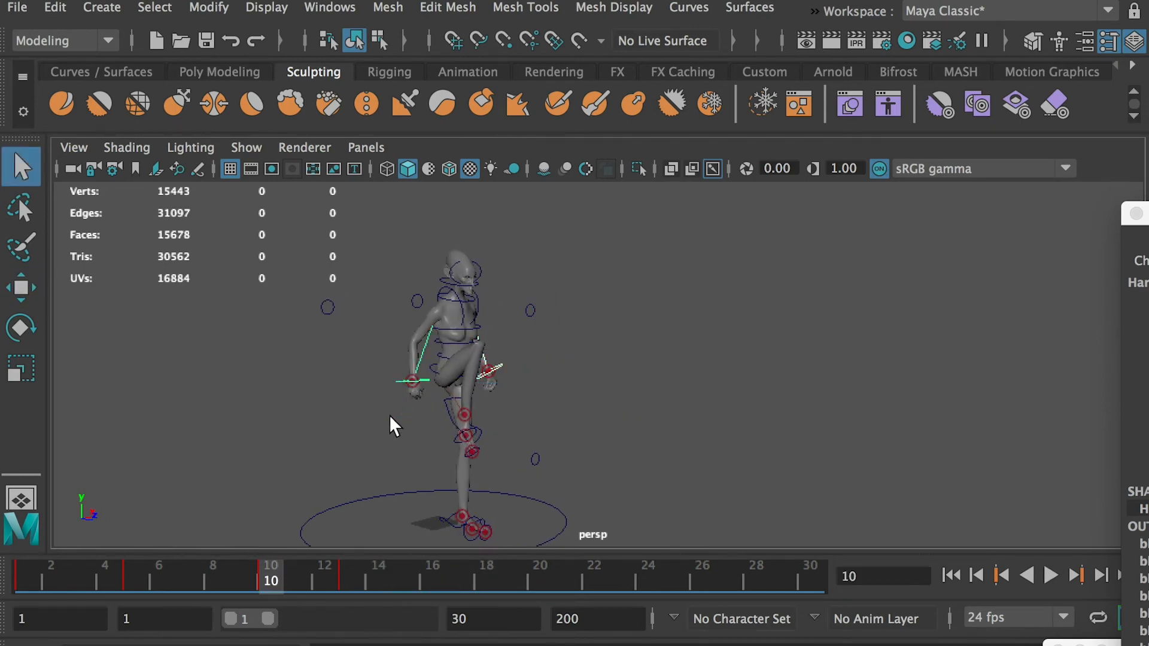
pyautogui.rightClick(267, 577)
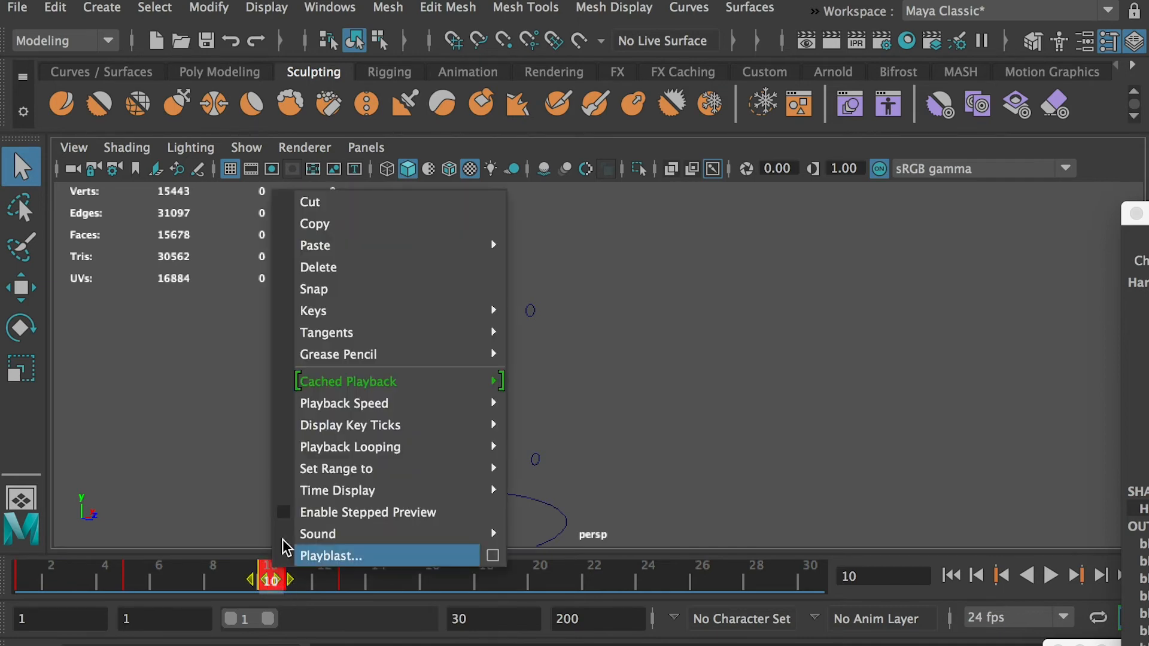
pyautogui.click(311, 223)
pyautogui.click(452, 573)
pyautogui.rightClick(458, 570)
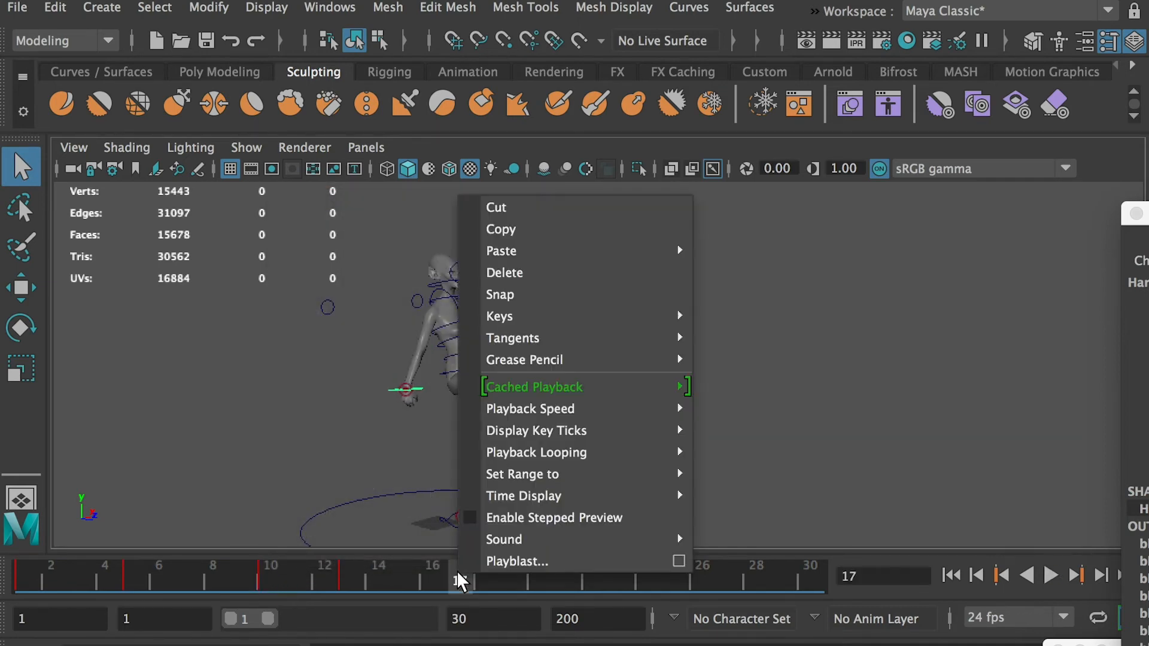
pyautogui.moveTo(658, 251)
pyautogui.click(761, 268)
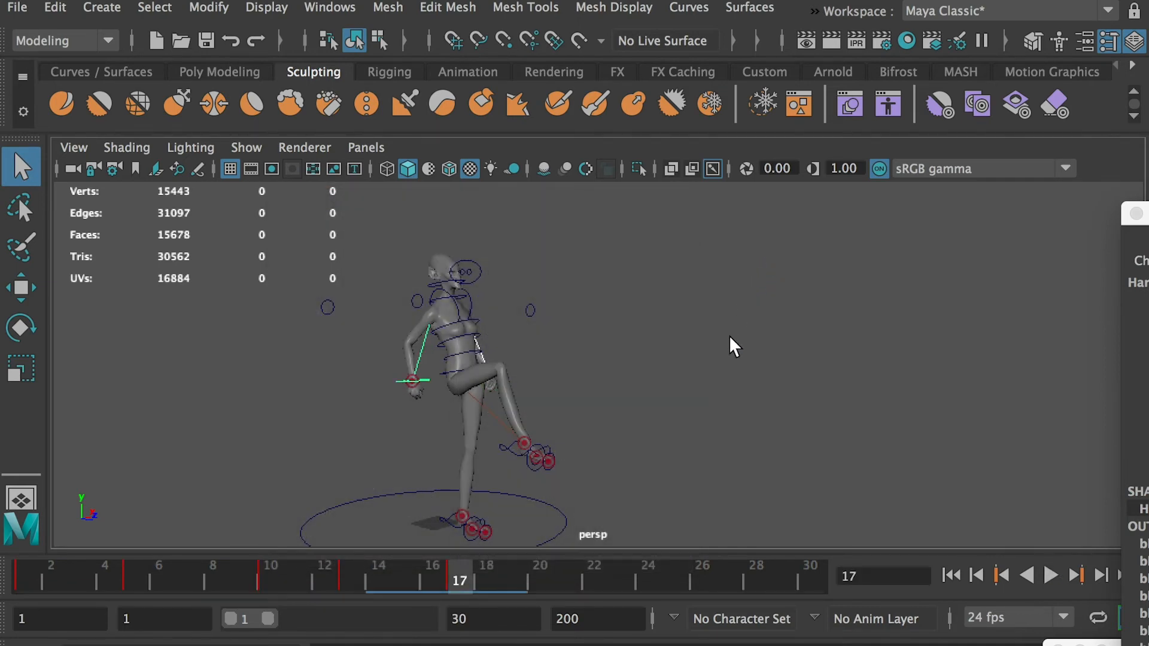
# Copy both hand controls' keys from frame 1 and paste them at frame 22.
pyautogui.hotkey('alt', 'shift', 'v')
pyautogui.keyDown('shift'); pyautogui.click(511, 356); pyautogui.keyUp('shift')
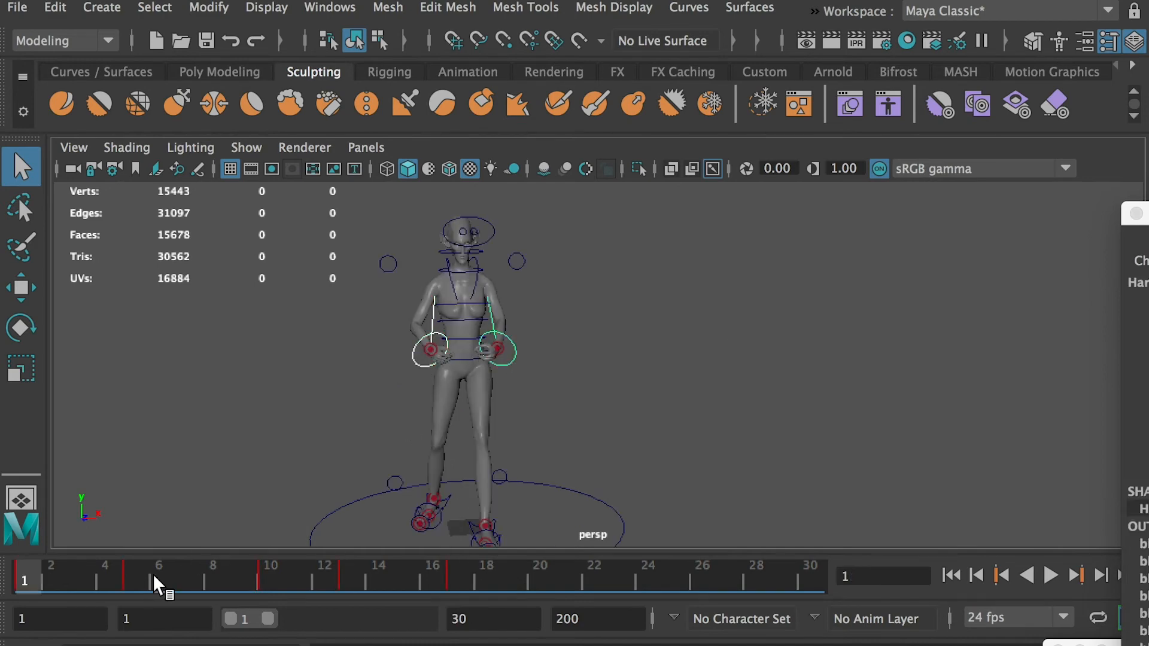
pyautogui.rightClick(23, 570)
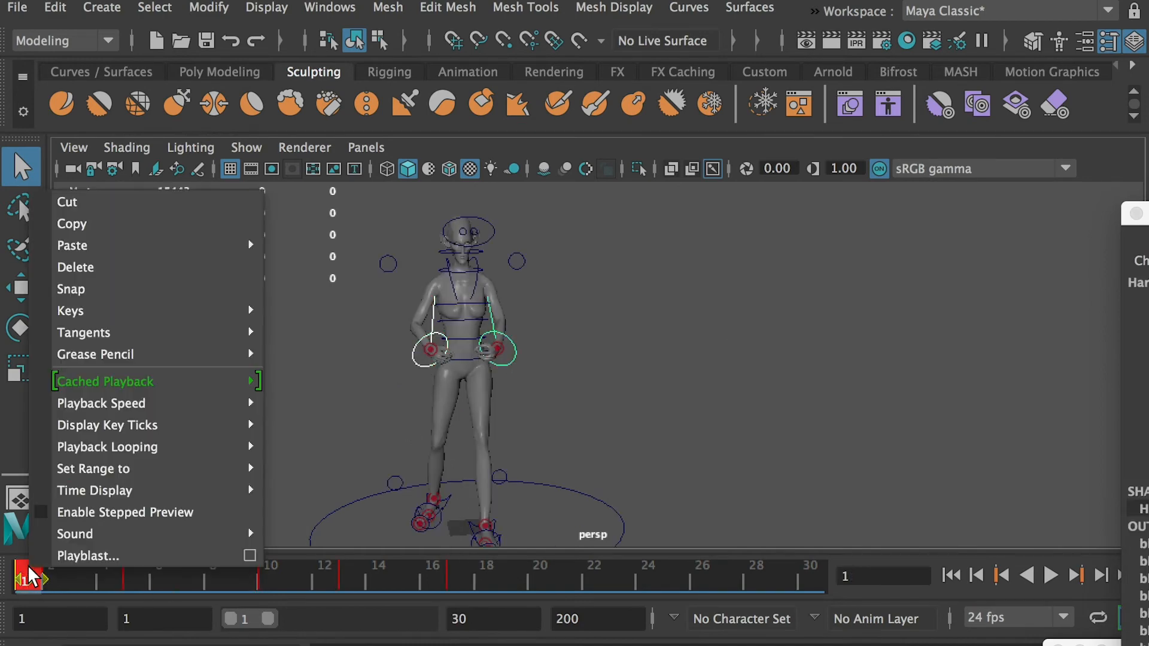
pyautogui.click(78, 225)
pyautogui.moveTo(443, 570)
pyautogui.mouseDown()
pyautogui.moveTo(749, 578)
pyautogui.moveTo(540, 586)
pyautogui.moveTo(593, 583)
pyautogui.mouseUp()
pyautogui.rightClick(593, 574)
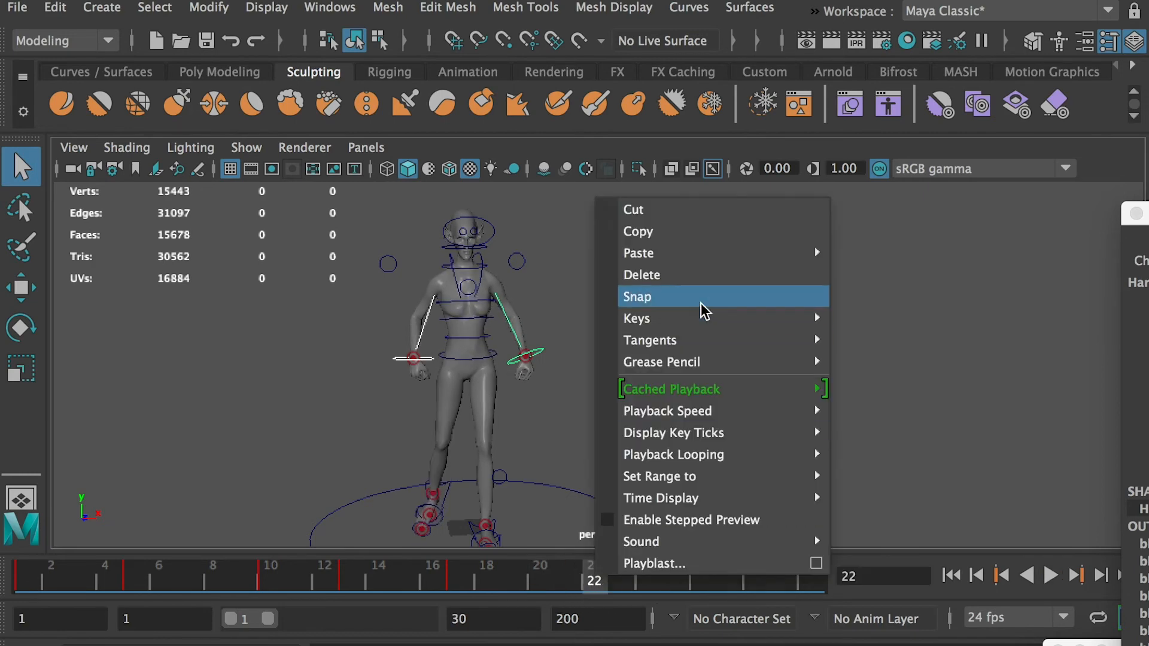
pyautogui.moveTo(700, 260)
pyautogui.click(869, 270)
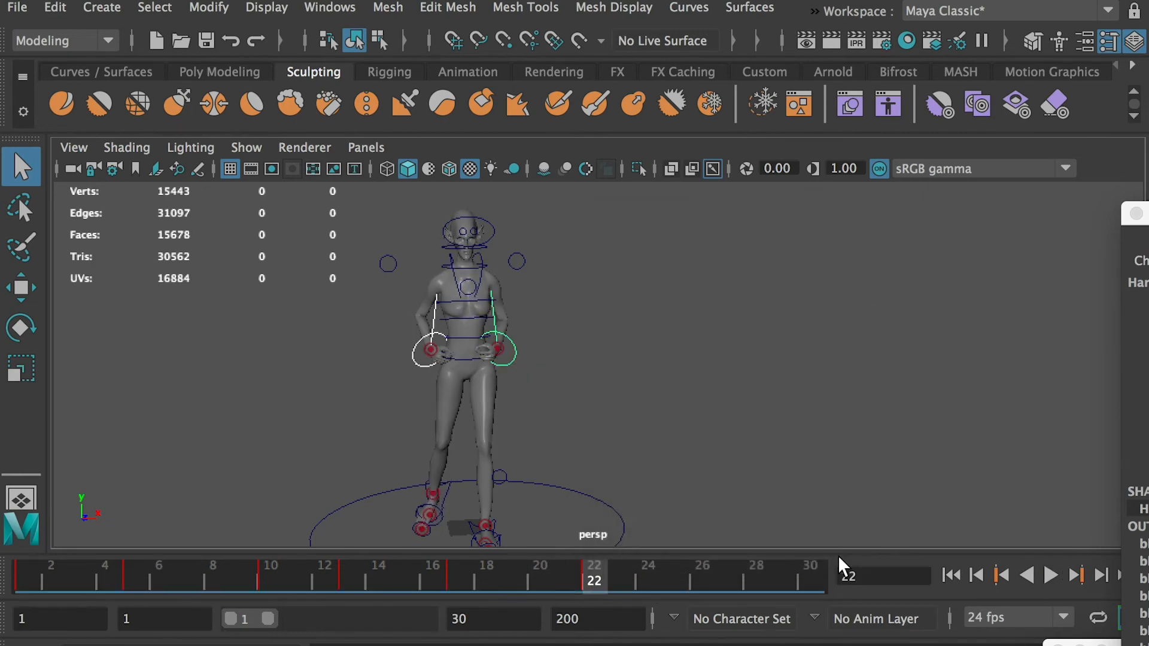
# Paste the copied frame 1 hand keys at frame 28 and scrub through the end of the kick.
pyautogui.click(748, 578)
pyautogui.rightClick(748, 578)
pyautogui.moveTo(826, 249)
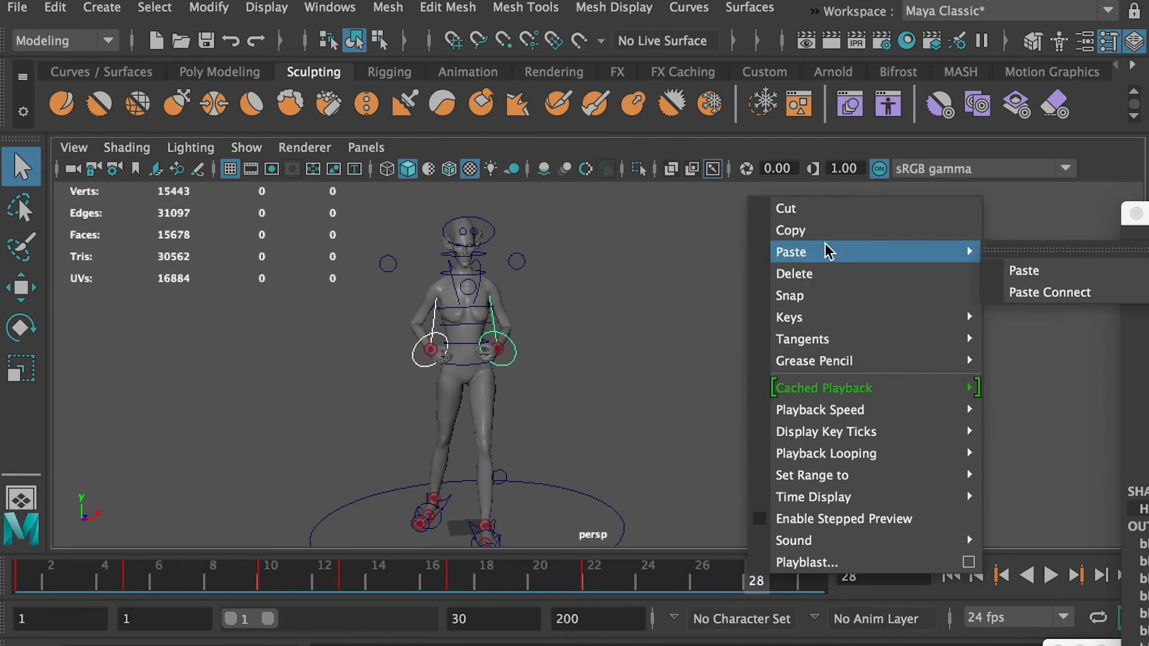
pyautogui.click(1023, 267)
pyautogui.moveTo(353, 577); pyautogui.dragTo(756, 578)
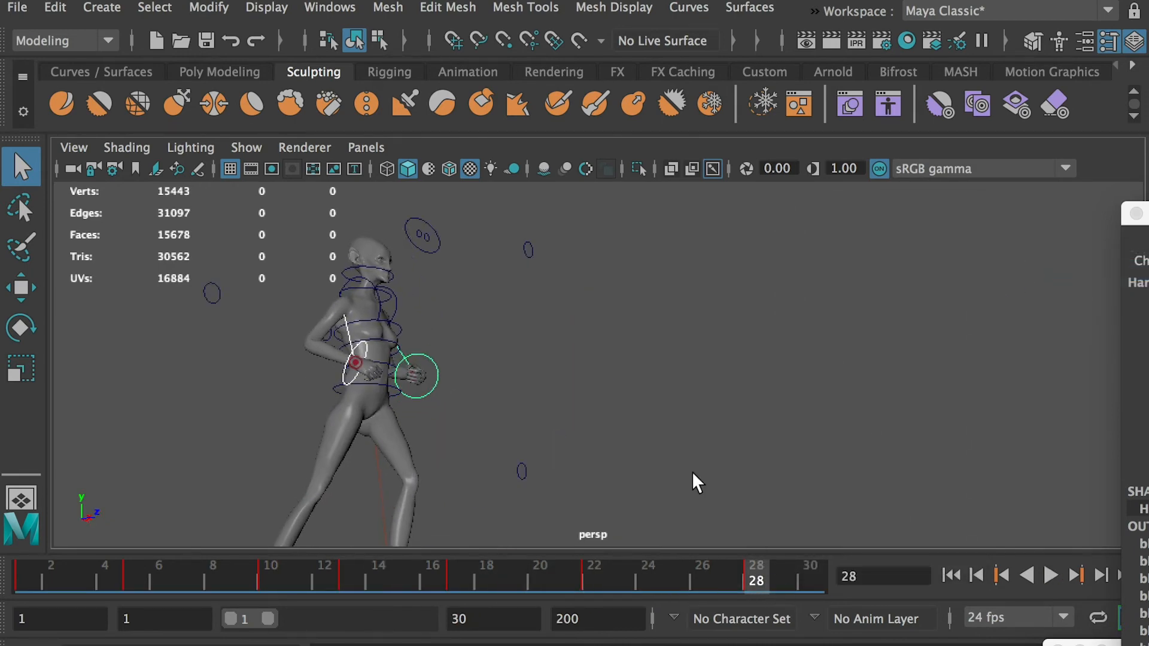
# In the Graph Editor, select all keys of the hand control curves and apply auto tangents.
pyautogui.click(329, 7)
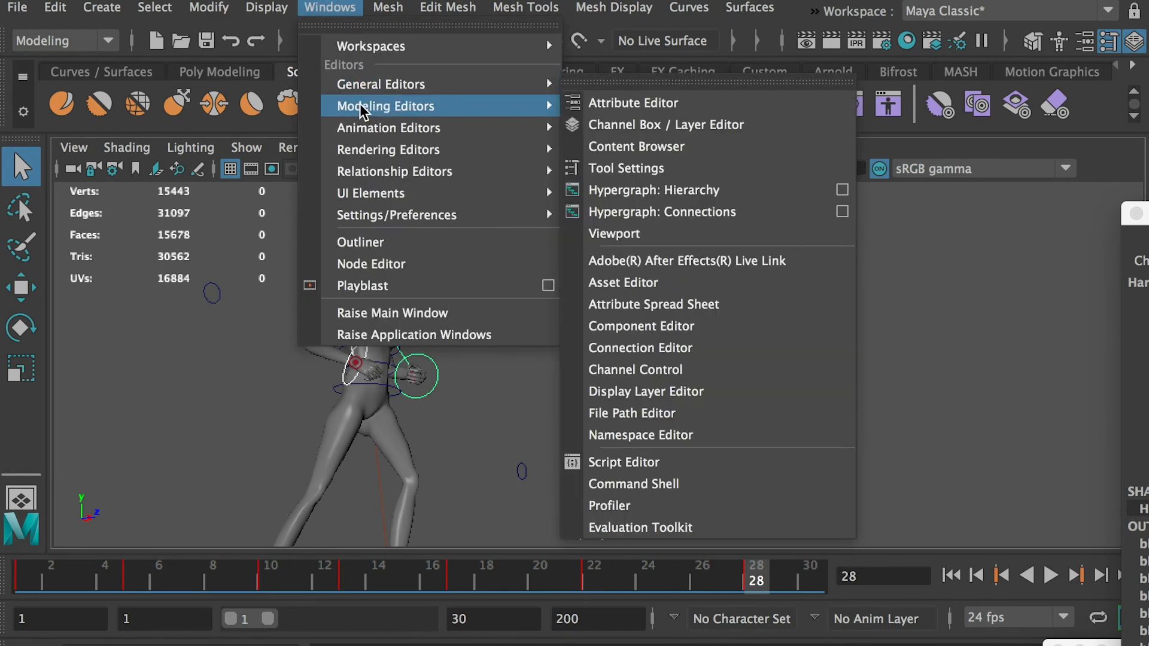
pyautogui.moveTo(358, 133)
pyautogui.click(602, 149)
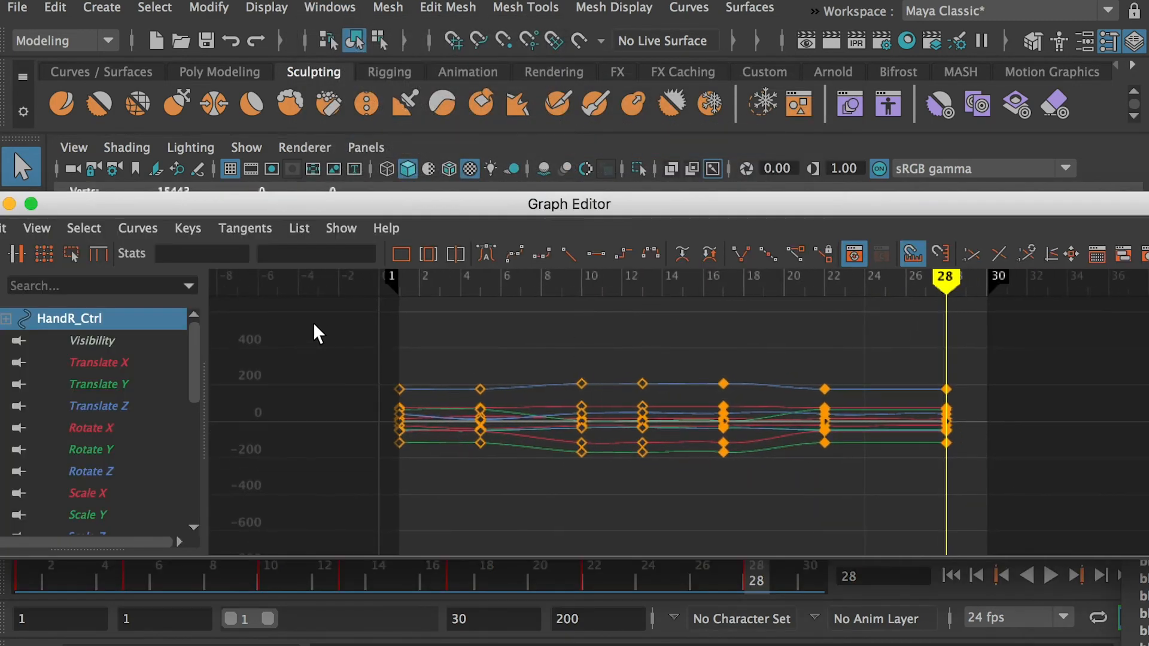
pyautogui.moveTo(337, 343); pyautogui.dragTo(1058, 478)
pyautogui.click(491, 256)
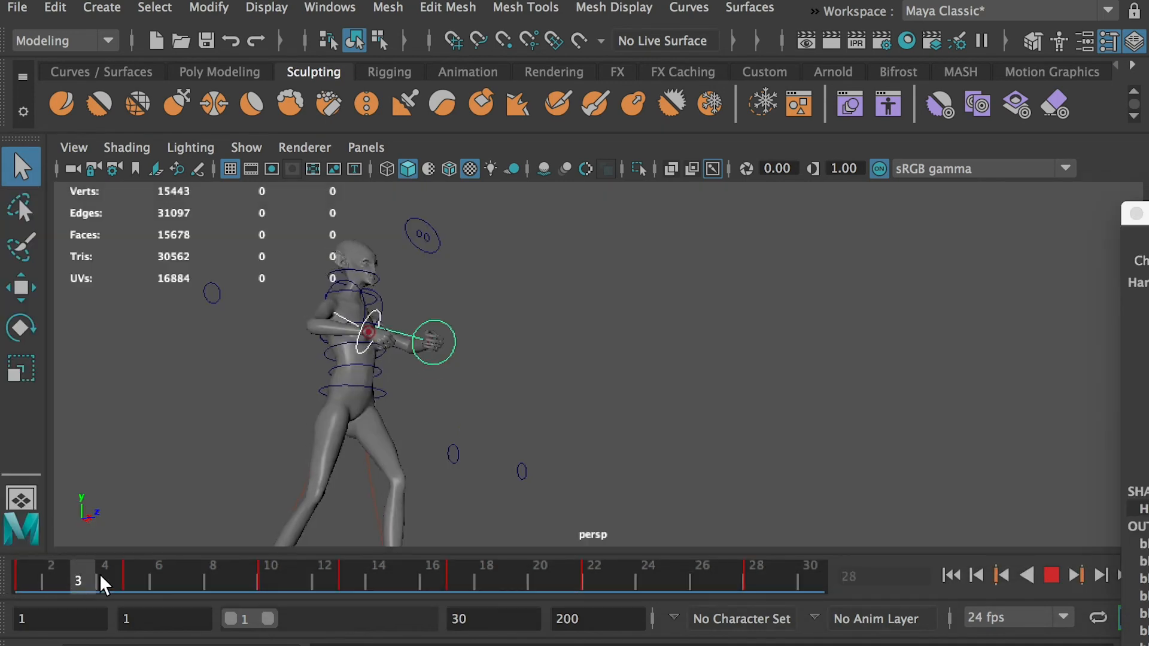
# At frame 17, move the left hand control forward in front of the body.
pyautogui.moveTo(101, 576); pyautogui.dragTo(459, 576)
pyautogui.keyDown('alt'); pyautogui.moveTo(372, 378); pyautogui.dragTo(486, 422); pyautogui.keyUp('alt')
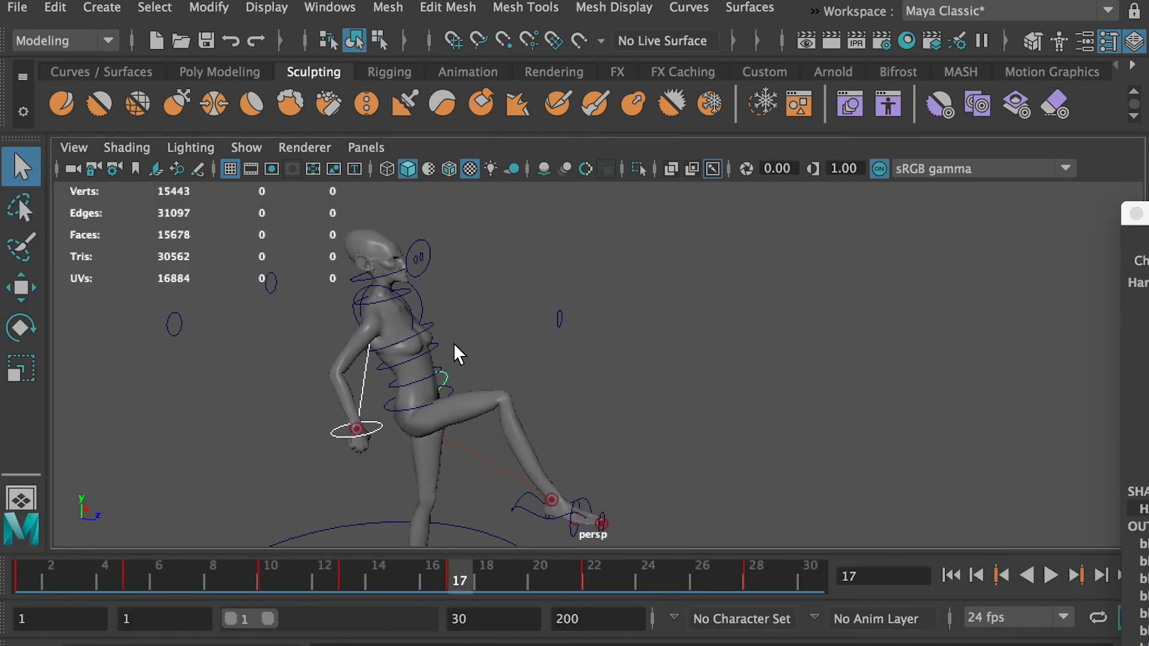
pyautogui.keyDown('alt'); pyautogui.moveTo(454, 343); pyautogui.dragTo(572, 419, button='right'); pyautogui.keyUp('alt')
pyautogui.click(389, 376)
pyautogui.press('w')
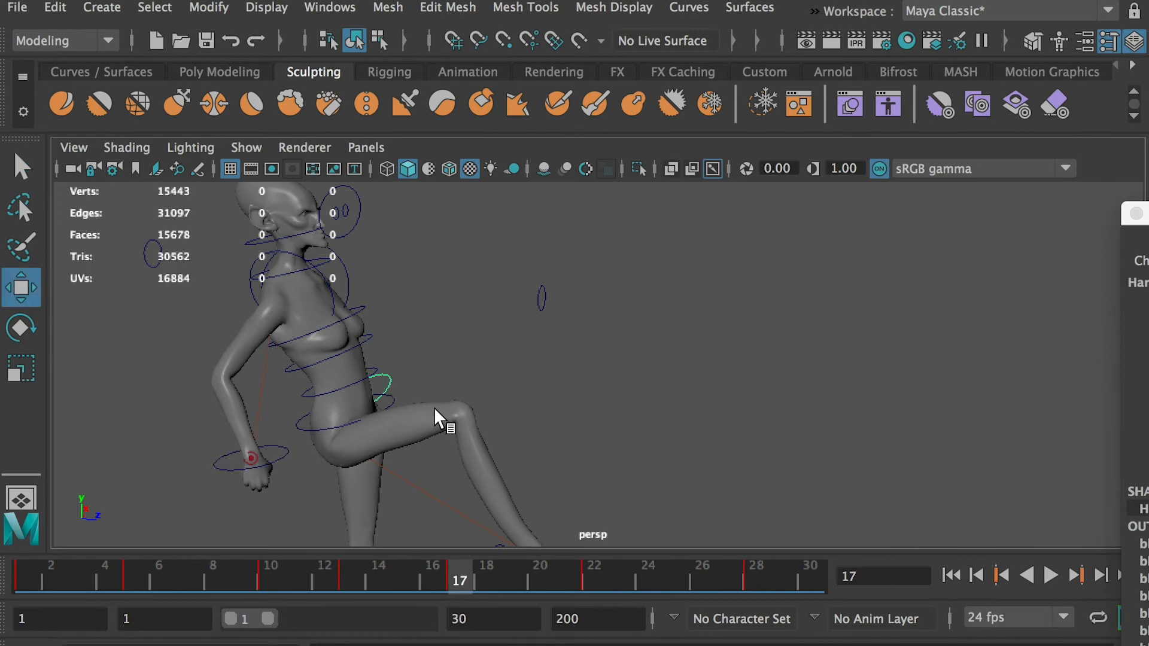
pyautogui.keyDown('alt'); pyautogui.moveTo(431, 393); pyautogui.dragTo(662, 369); pyautogui.keyUp('alt')
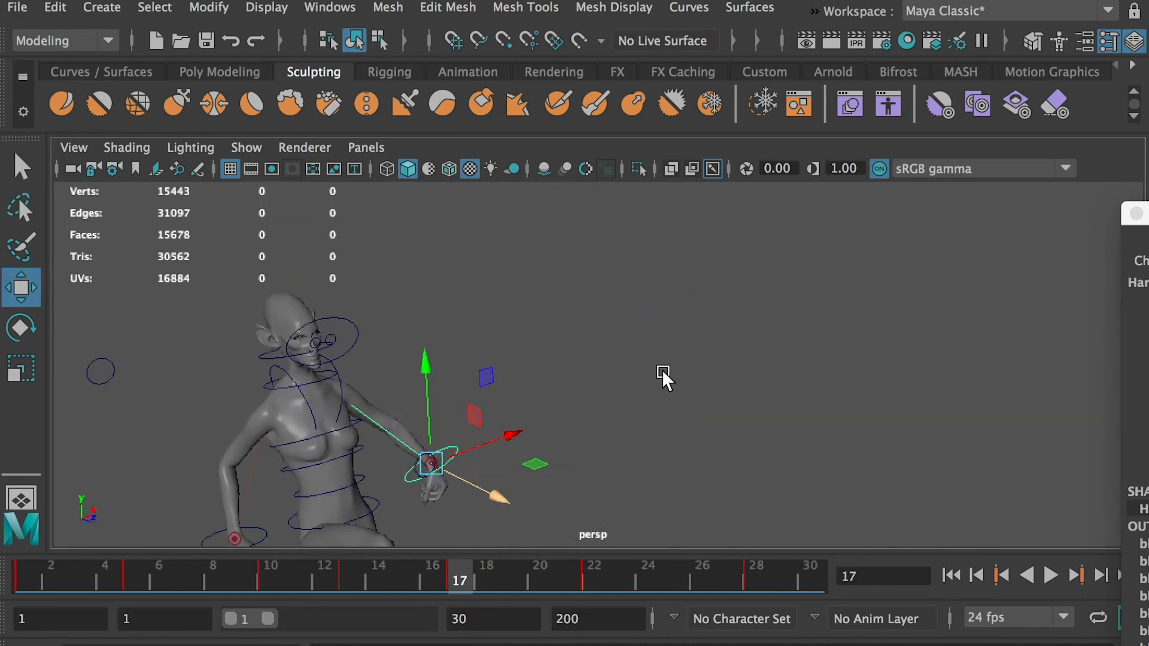
pyautogui.keyDown('alt'); pyautogui.moveTo(662, 369); pyautogui.dragTo(682, 230, button='middle'); pyautogui.keyUp('alt')
# At frame 17, reposition the right hand control farther forward beside the hips.
pyautogui.click(278, 402)
pyautogui.keyDown('alt'); pyautogui.moveTo(278, 403); pyautogui.dragTo(359, 407); pyautogui.keyUp('alt')
pyautogui.moveTo(338, 441); pyautogui.dragTo(402, 458)
pyautogui.moveTo(353, 354); pyautogui.dragTo(319, 326)
pyautogui.moveTo(368, 413); pyautogui.dragTo(329, 423)
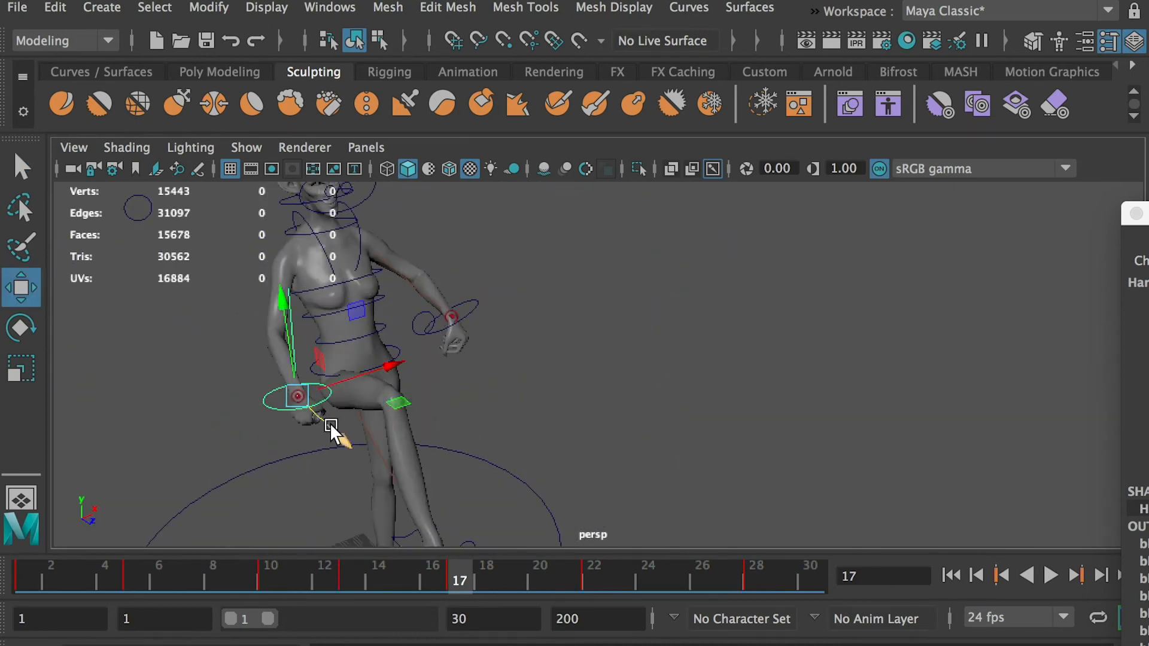
# Rotate the left hand control at frame 17 to reorient the fist, and scrub through the return to stance.
pyautogui.press('e')
pyautogui.keyDown('alt'); pyautogui.moveTo(415, 328); pyautogui.dragTo(636, 393); pyautogui.keyUp('alt')
pyautogui.click(520, 329)
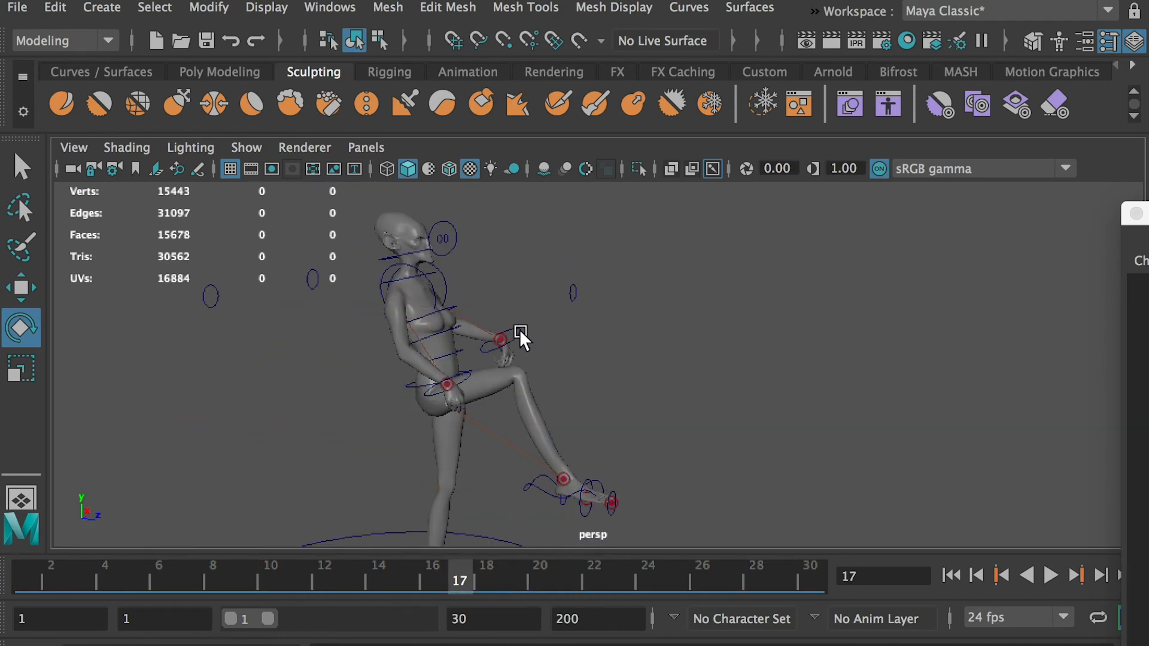
pyautogui.click(519, 329)
pyautogui.moveTo(544, 378); pyautogui.dragTo(287, 419)
pyautogui.moveTo(502, 240); pyautogui.dragTo(511, 305)
pyautogui.keyDown('alt'); pyautogui.moveTo(512, 305); pyautogui.dragTo(706, 350); pyautogui.keyUp('alt')
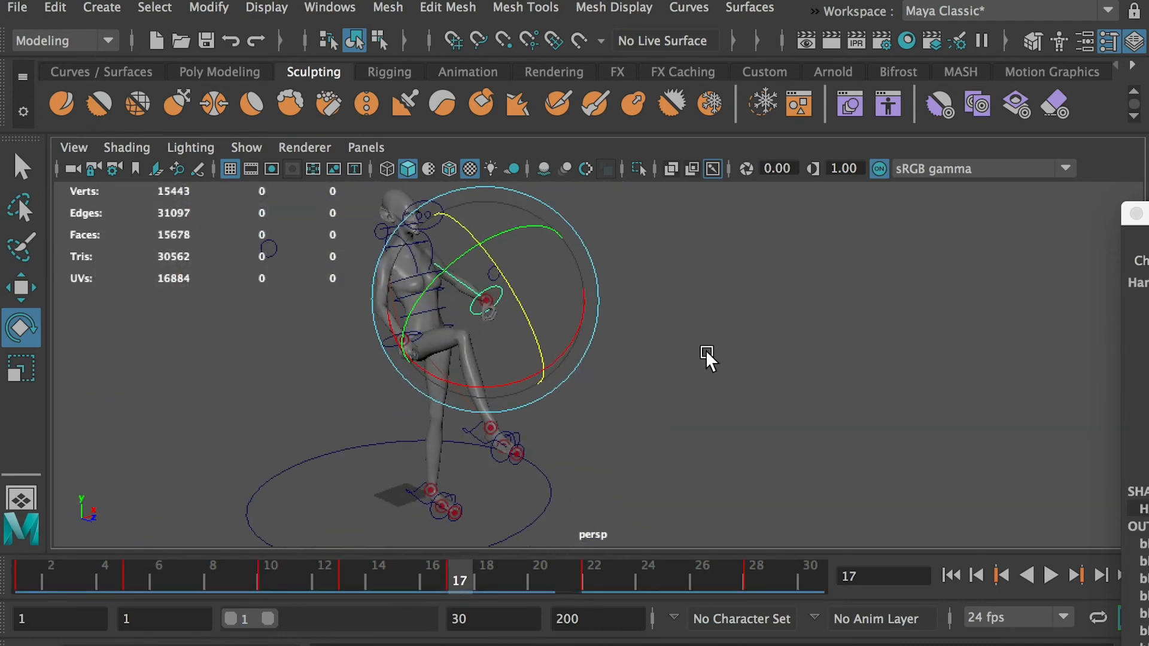
pyautogui.click(378, 531)
pyautogui.moveTo(363, 567); pyautogui.dragTo(698, 569)
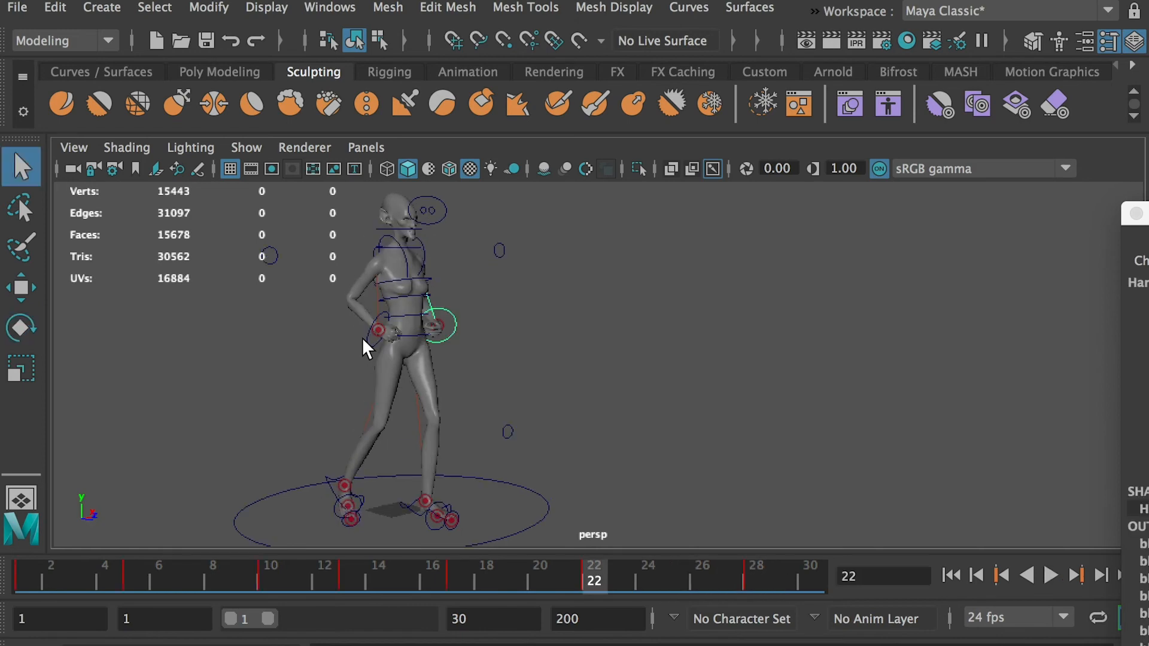
# Select both hand controls and, at frame 1, raise them slightly and shift them back.
pyautogui.keyDown('shift'); pyautogui.click(364, 339); pyautogui.keyUp('shift')
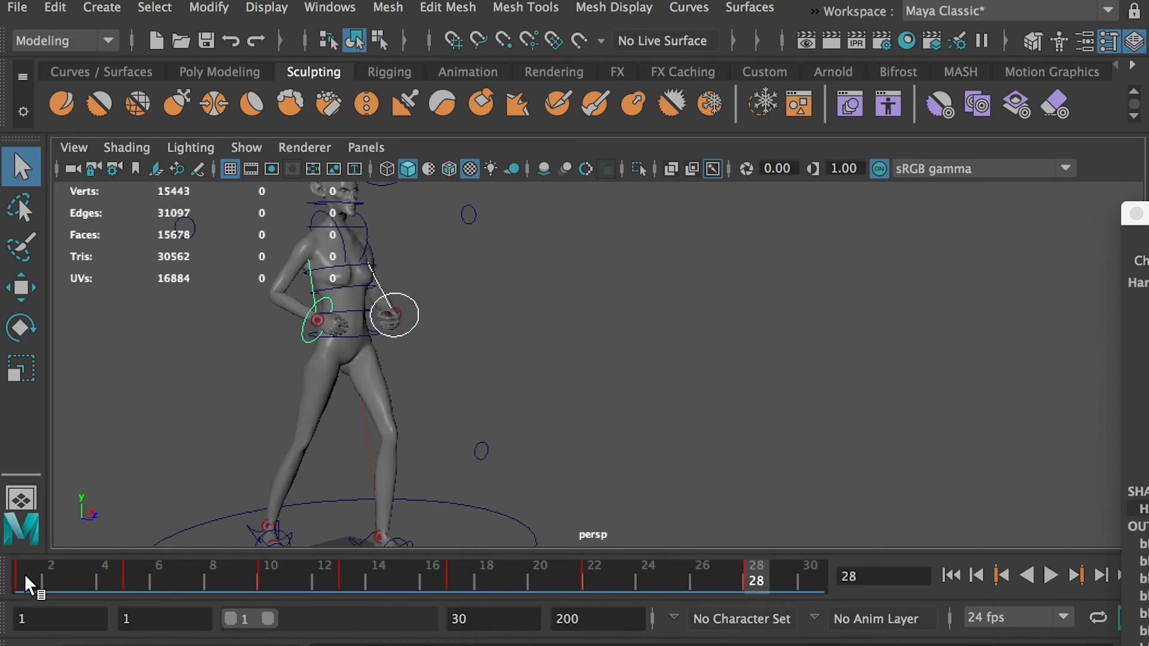
pyautogui.click(23, 573)
pyautogui.click(317, 245)
pyautogui.press('w')
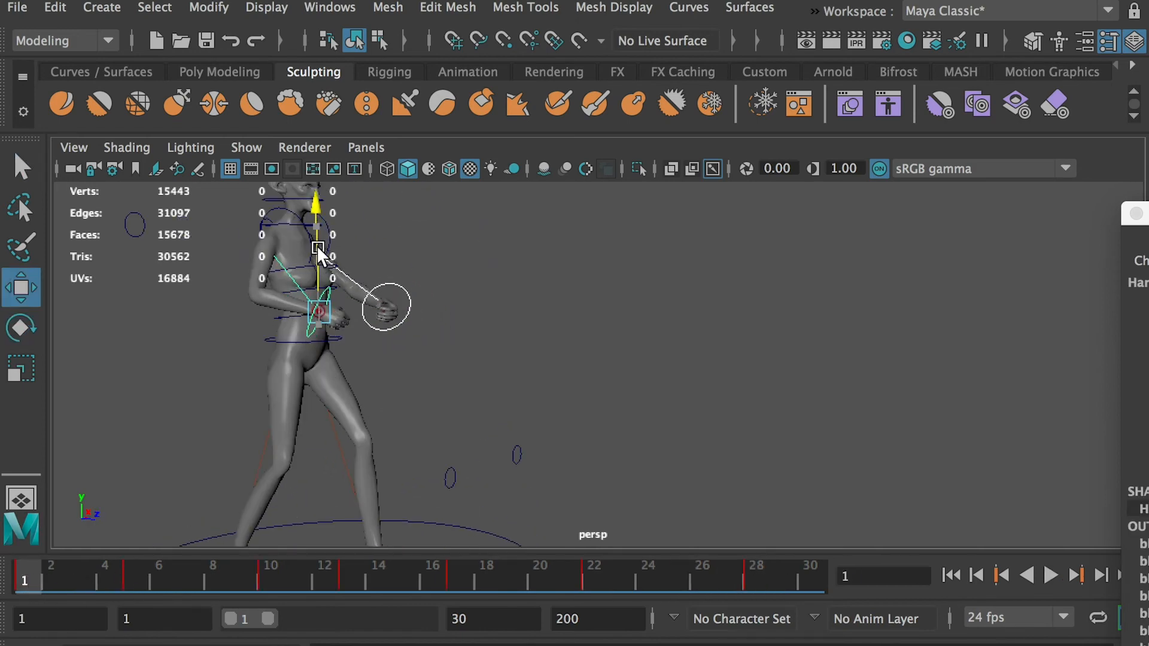
pyautogui.keyDown('alt'); pyautogui.moveTo(318, 247); pyautogui.dragTo(359, 264); pyautogui.keyUp('alt')
pyautogui.moveTo(442, 311); pyautogui.dragTo(434, 311)
# Copy both hand controls' keys from frame 1, paste them at frame 28 and scrub the end of the animation.
pyautogui.keyDown('shift'); pyautogui.click(28, 573); pyautogui.keyUp('shift')
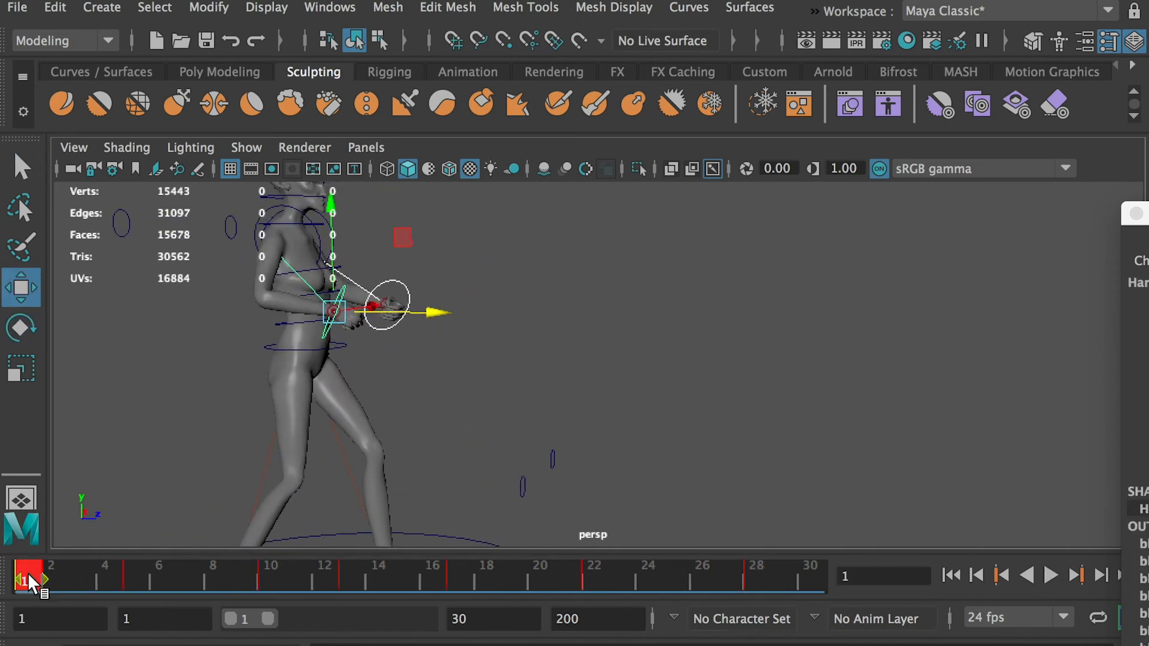
pyautogui.rightClick(28, 572)
pyautogui.click(85, 207)
pyautogui.moveTo(642, 572); pyautogui.dragTo(752, 573)
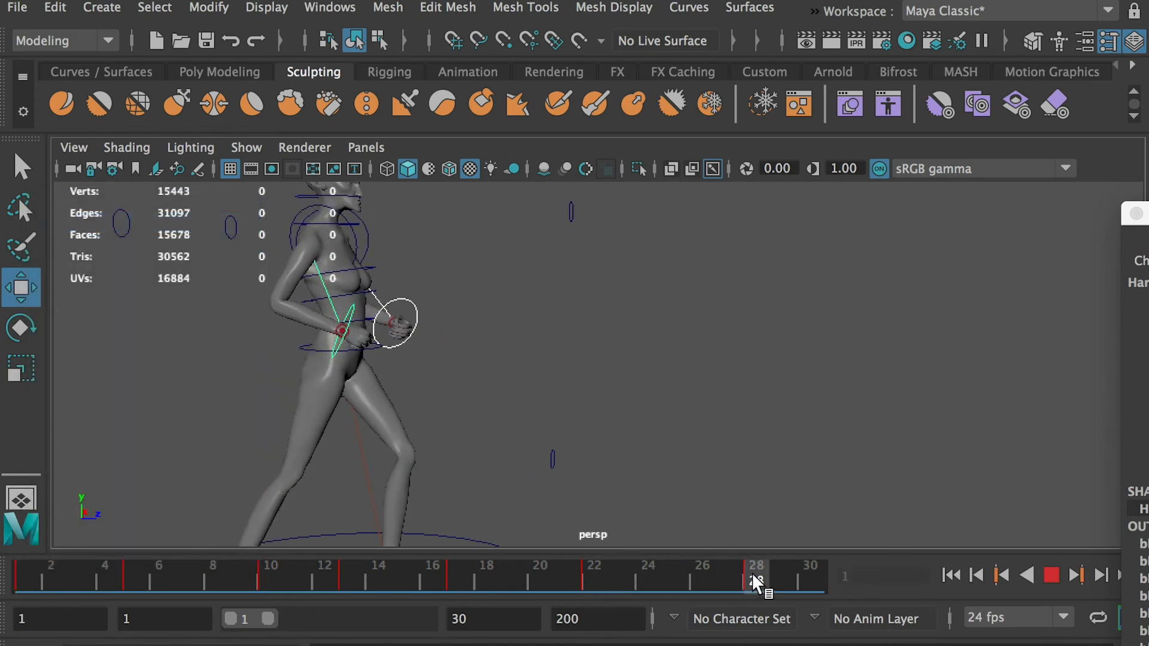
pyautogui.rightClick(752, 573)
pyautogui.moveTo(825, 249)
pyautogui.click(1033, 263)
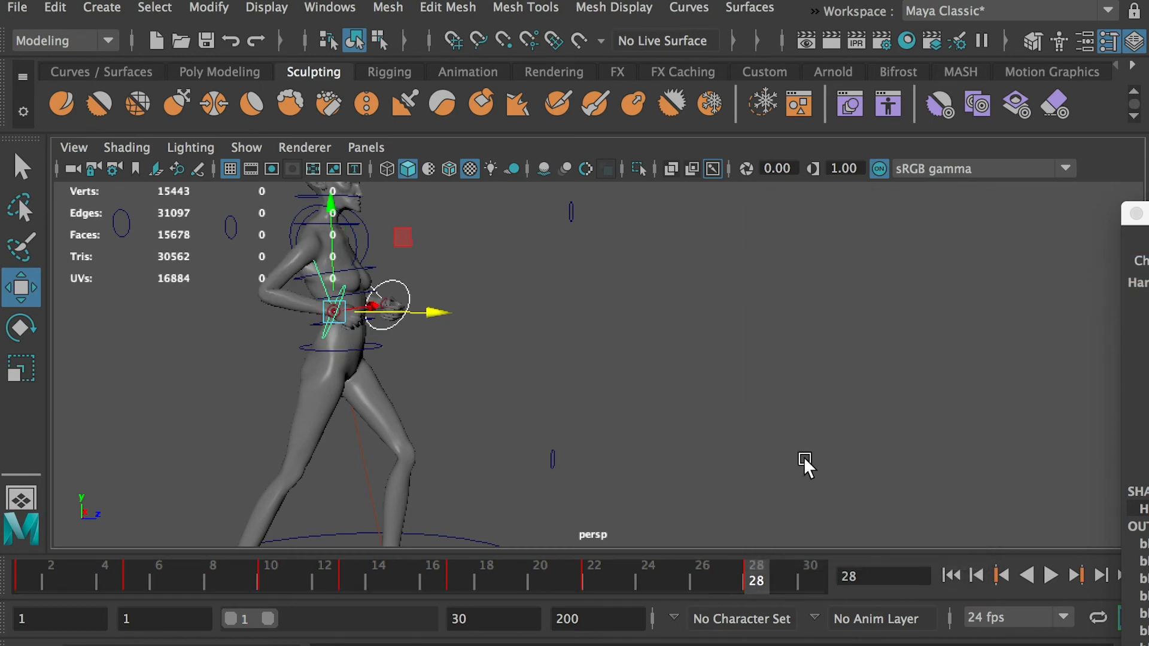
pyautogui.moveTo(674, 578); pyautogui.dragTo(779, 568)
pyautogui.press('Escape')
# Select the right knee control, copy its key from frame 5 and paste it at frame 22.
pyautogui.keyDown('alt'); pyautogui.moveTo(626, 402); pyautogui.dragTo(530, 411, button='right'); pyautogui.keyUp('alt')
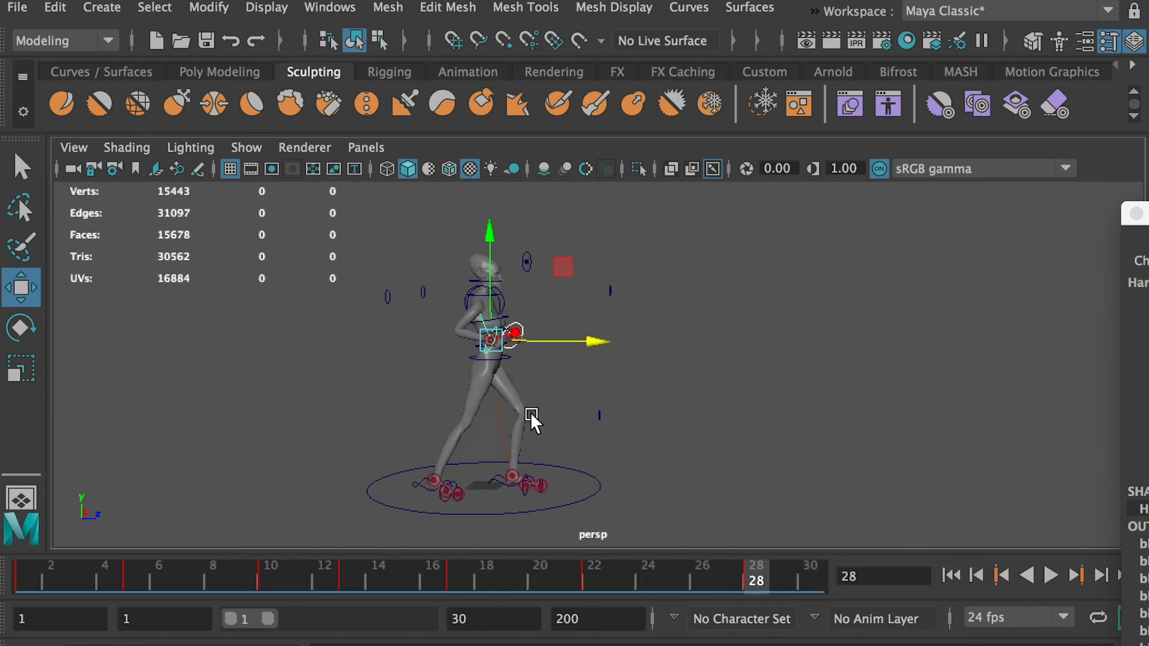
pyautogui.keyDown('alt'); pyautogui.moveTo(531, 412); pyautogui.dragTo(461, 420); pyautogui.keyUp('alt')
pyautogui.keyDown('alt'); pyautogui.moveTo(461, 420); pyautogui.dragTo(526, 413, button='right'); pyautogui.keyUp('alt')
pyautogui.click(546, 278)
pyautogui.moveTo(436, 574); pyautogui.dragTo(570, 569)
pyautogui.press('s')
pyautogui.moveTo(194, 579); pyautogui.dragTo(135, 577)
pyautogui.rightClick(131, 576)
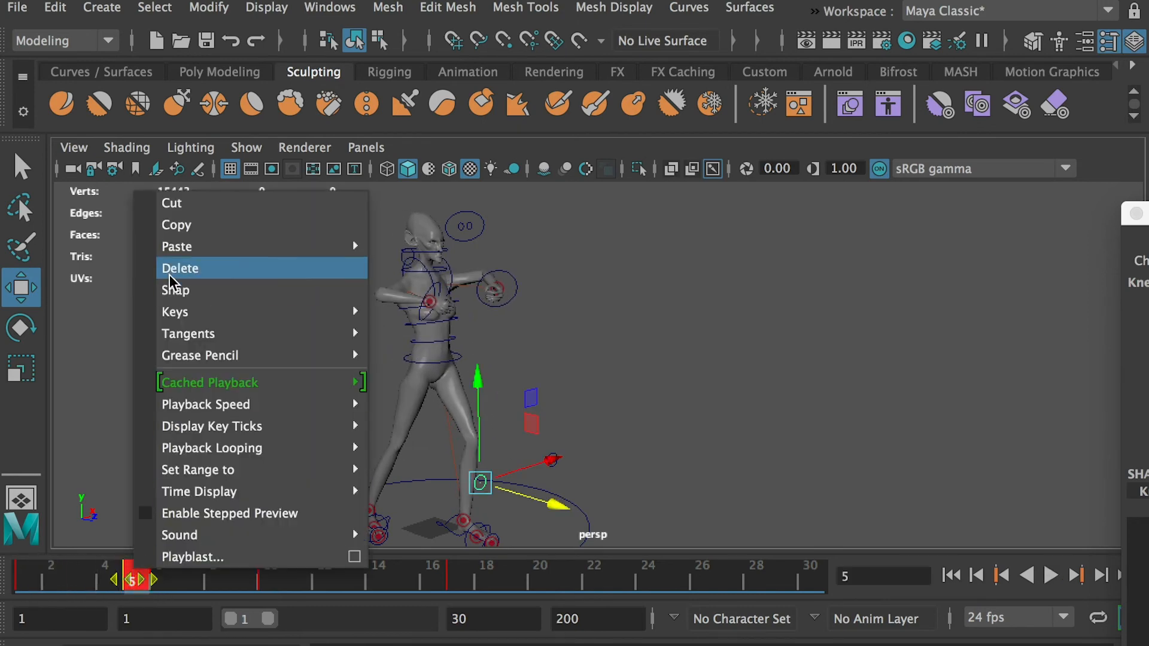
pyautogui.click(177, 230)
pyautogui.moveTo(540, 568); pyautogui.dragTo(24, 578)
pyautogui.rightClick(592, 572)
pyautogui.moveTo(718, 247)
pyautogui.click(861, 270)
# Select all of the rig's control curves and apply auto tangents to all their keys in the Graph Editor.
pyautogui.click(154, 7)
pyautogui.moveTo(269, 68)
pyautogui.click(475, 274)
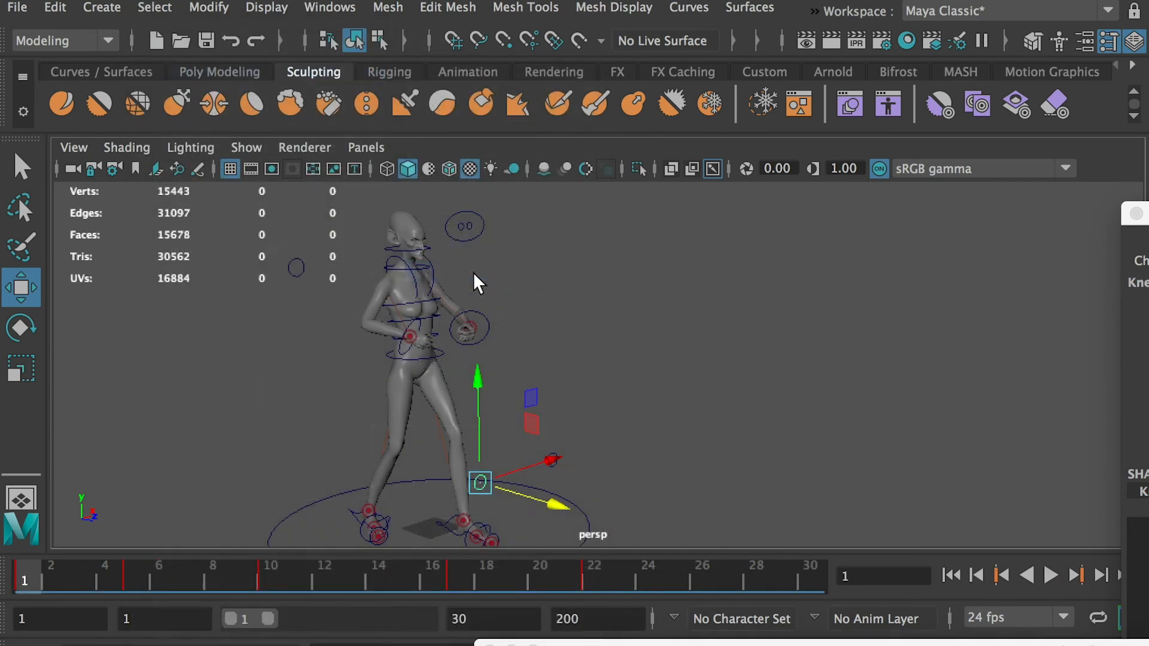
pyautogui.moveTo(742, 484); pyautogui.dragTo(399, 140)
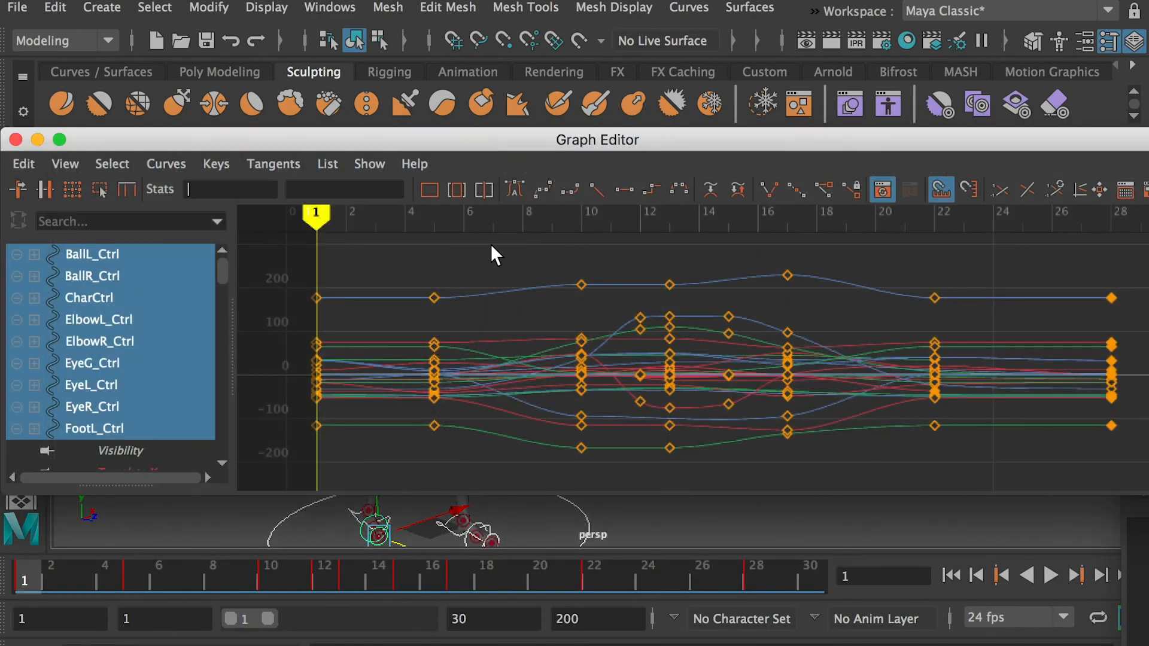
pyautogui.moveTo(281, 246); pyautogui.dragTo(1144, 494)
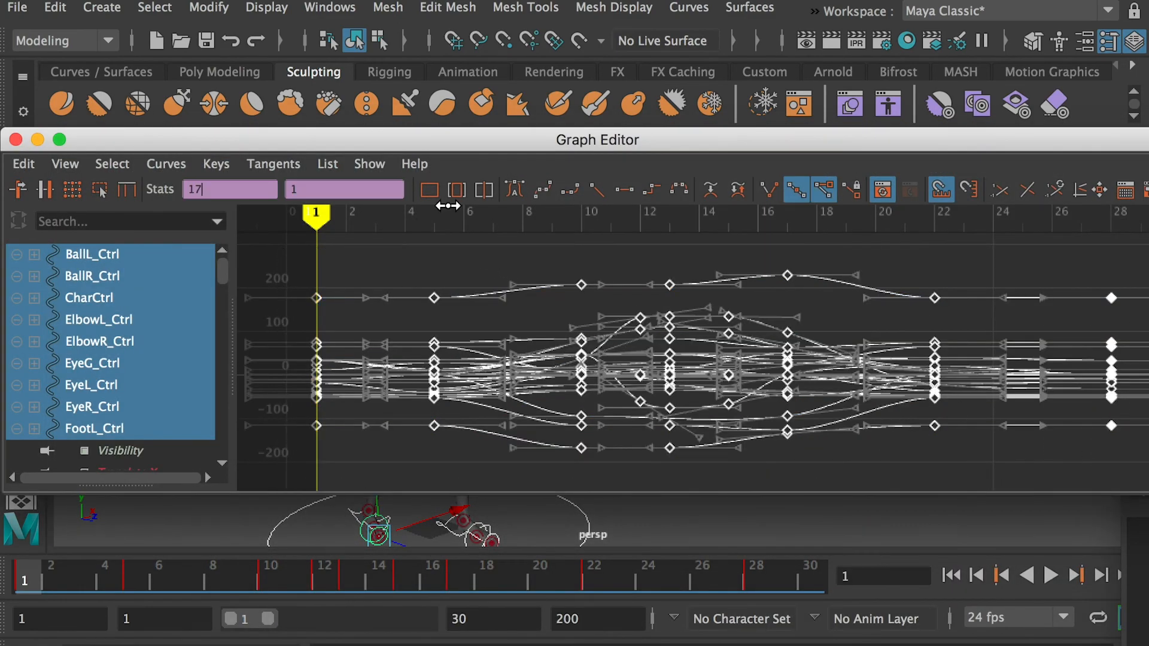
pyautogui.click(514, 189)
pyautogui.moveTo(510, 132); pyautogui.dragTo(569, 645)
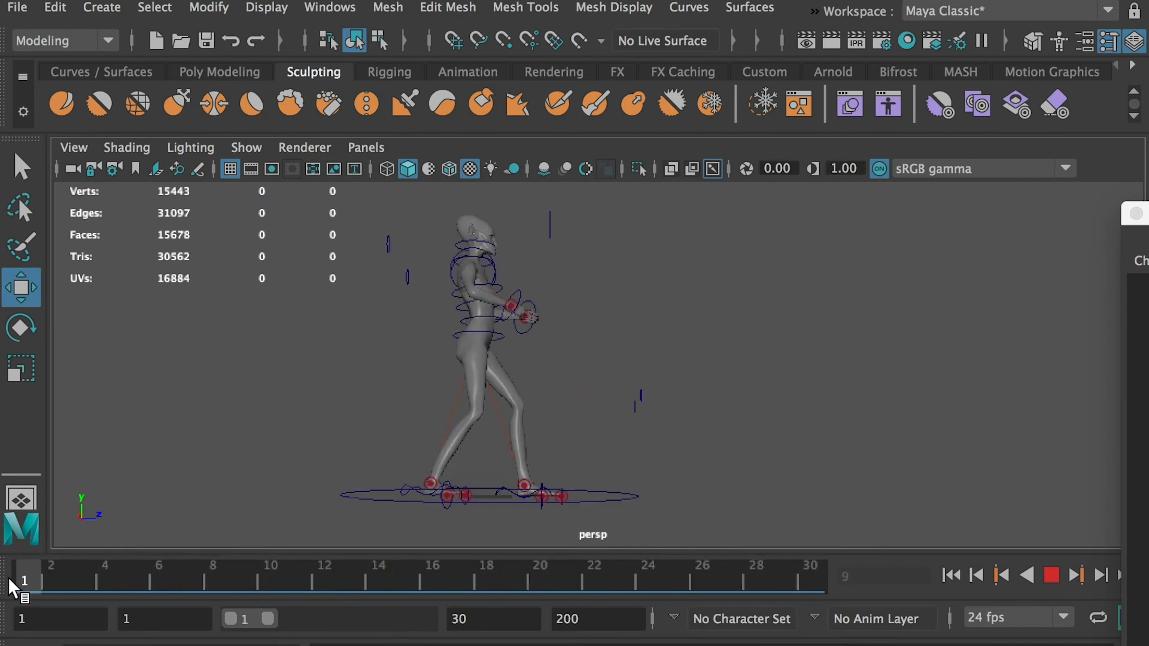
# At frame 1, move the right hand control back and outward to the side of the hip.
pyautogui.click(12, 581)
pyautogui.keyDown('alt'); pyautogui.moveTo(448, 292); pyautogui.dragTo(471, 392, button='right'); pyautogui.keyUp('alt')
pyautogui.keyDown('alt'); pyautogui.moveTo(470, 391); pyautogui.dragTo(392, 418); pyautogui.keyUp('alt')
pyautogui.click(419, 375)
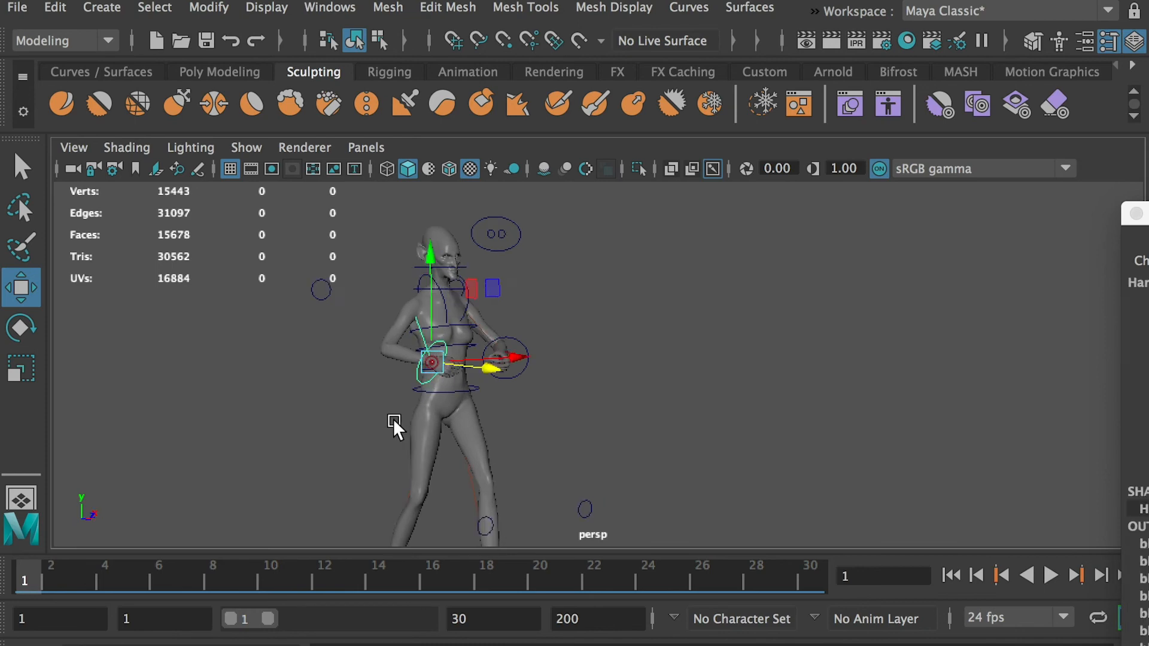
pyautogui.moveTo(494, 366); pyautogui.dragTo(477, 364)
pyautogui.keyDown('alt'); pyautogui.moveTo(452, 392); pyautogui.dragTo(493, 351); pyautogui.keyUp('alt')
pyautogui.moveTo(547, 381); pyautogui.dragTo(506, 382)
# At frame 1, shift the left hand control slightly inward and raise it in front of the torso.
pyautogui.keyDown('alt'); pyautogui.moveTo(418, 383); pyautogui.dragTo(336, 422); pyautogui.keyUp('alt')
pyautogui.keyDown('alt'); pyautogui.moveTo(336, 422); pyautogui.dragTo(508, 381, button='right'); pyautogui.keyUp('alt')
pyautogui.keyDown('alt'); pyautogui.moveTo(508, 382); pyautogui.dragTo(484, 377); pyautogui.keyUp('alt')
pyautogui.click(479, 362)
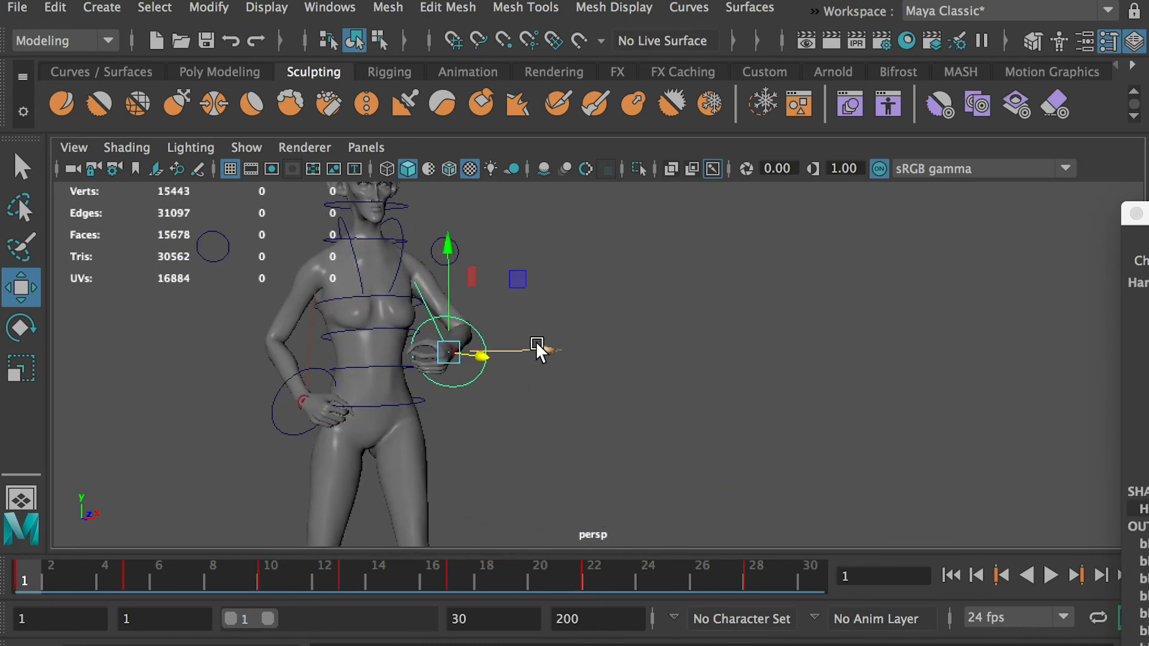
pyautogui.moveTo(536, 341); pyautogui.dragTo(524, 342)
pyautogui.moveTo(443, 261); pyautogui.dragTo(443, 245)
# Adjust the right hand control's position beside the hip at frame 1.
pyautogui.keyDown('alt'); pyautogui.moveTo(438, 353); pyautogui.dragTo(481, 362); pyautogui.keyUp('alt')
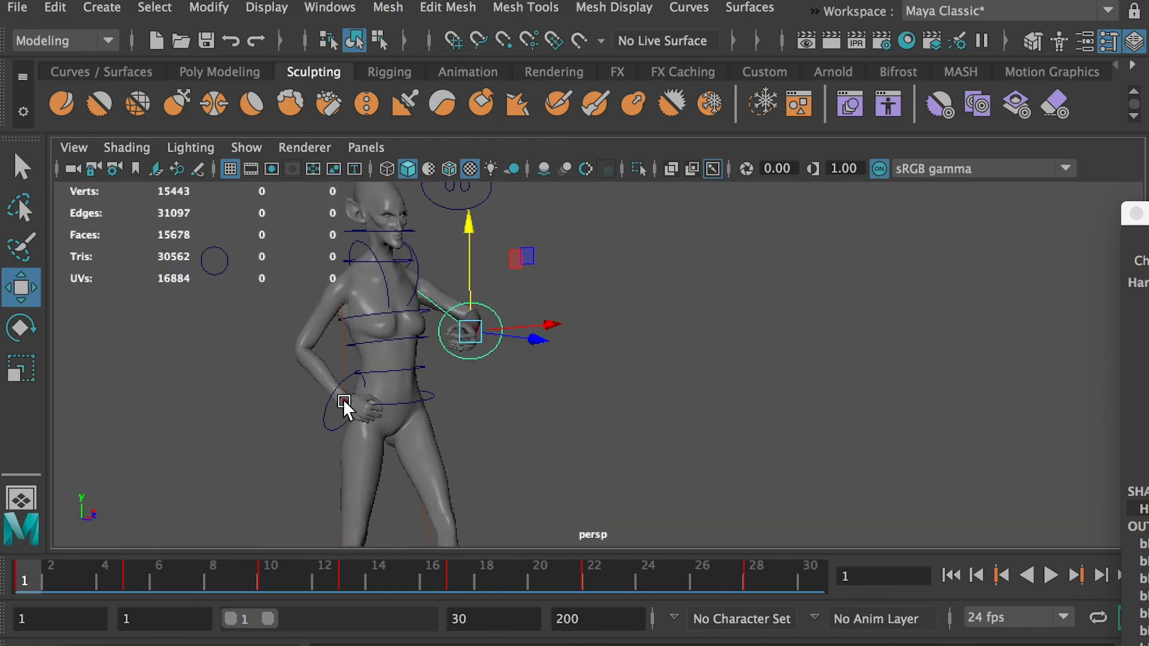
pyautogui.click(343, 401)
pyautogui.moveTo(423, 393); pyautogui.dragTo(425, 427)
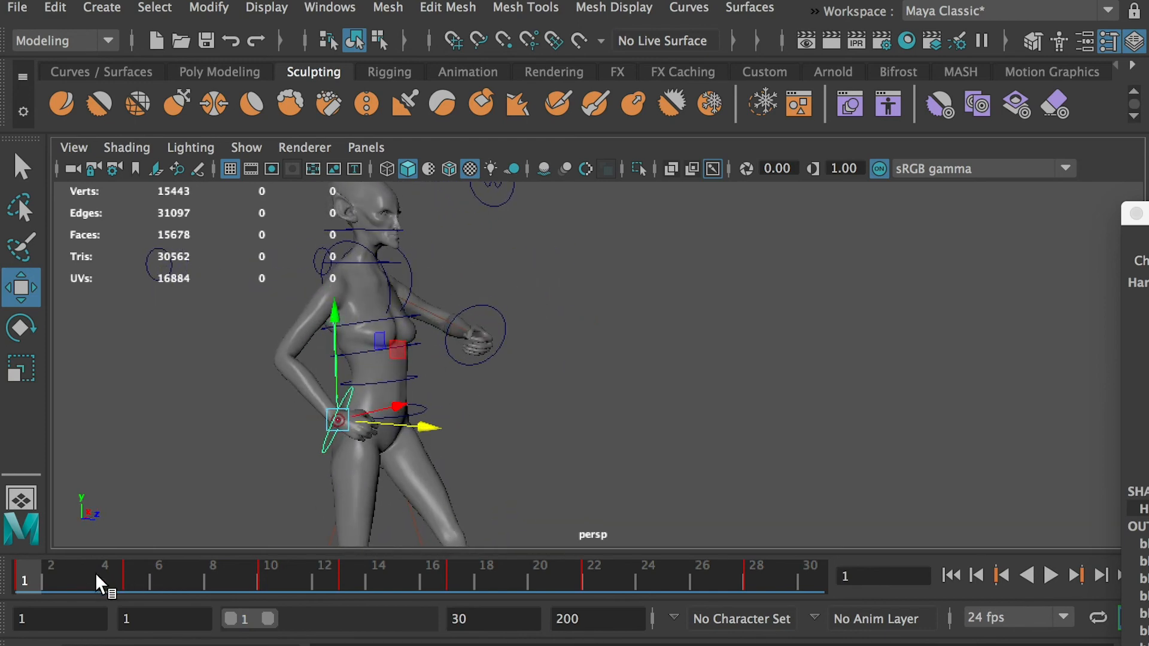
# Copy the adjusted hand keys of both controls from frame 1 and paste them at frame 28.
pyautogui.click(496, 315)
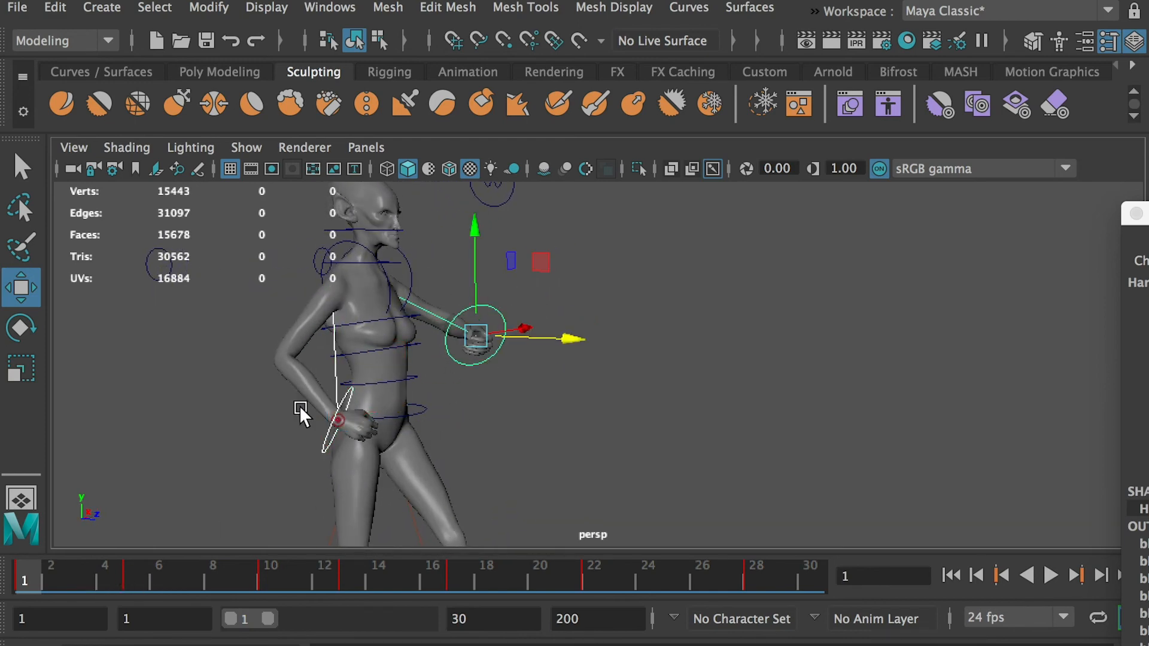
pyautogui.rightClick(25, 568)
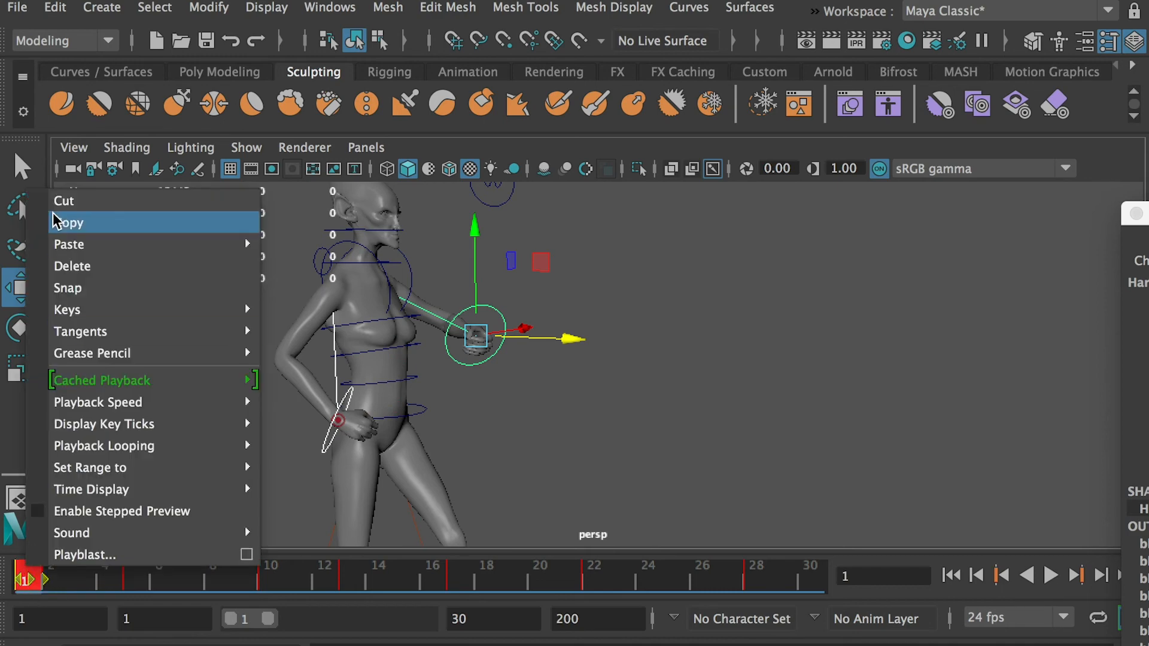
pyautogui.click(60, 222)
pyautogui.click(748, 578)
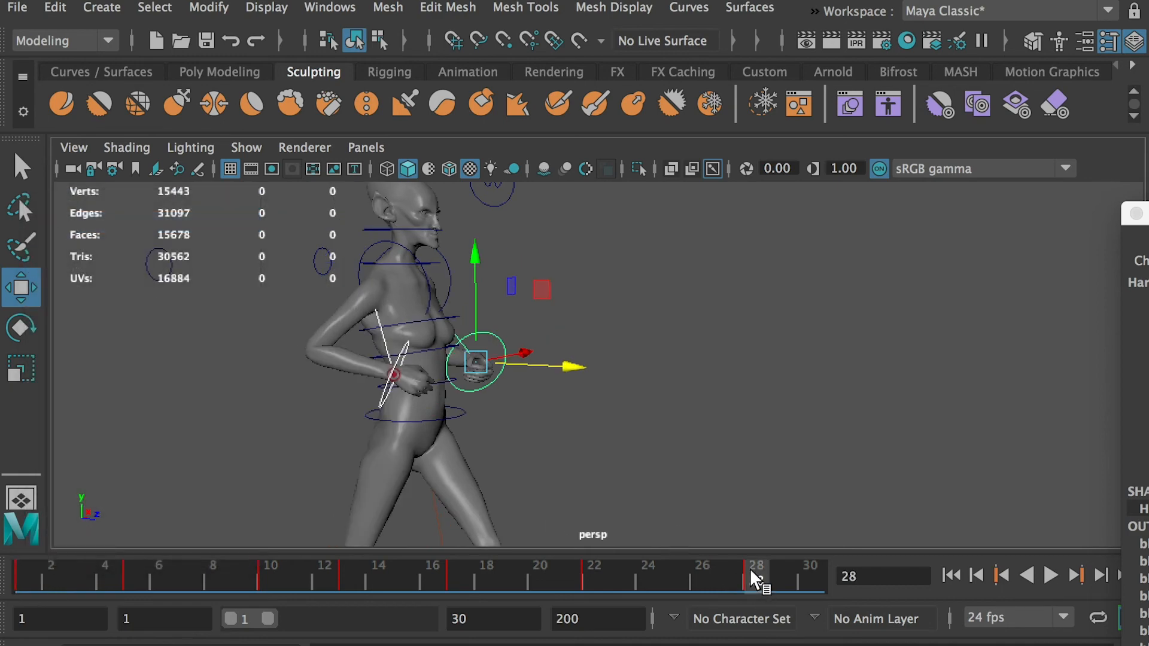
pyautogui.rightClick(749, 570)
pyautogui.moveTo(829, 254)
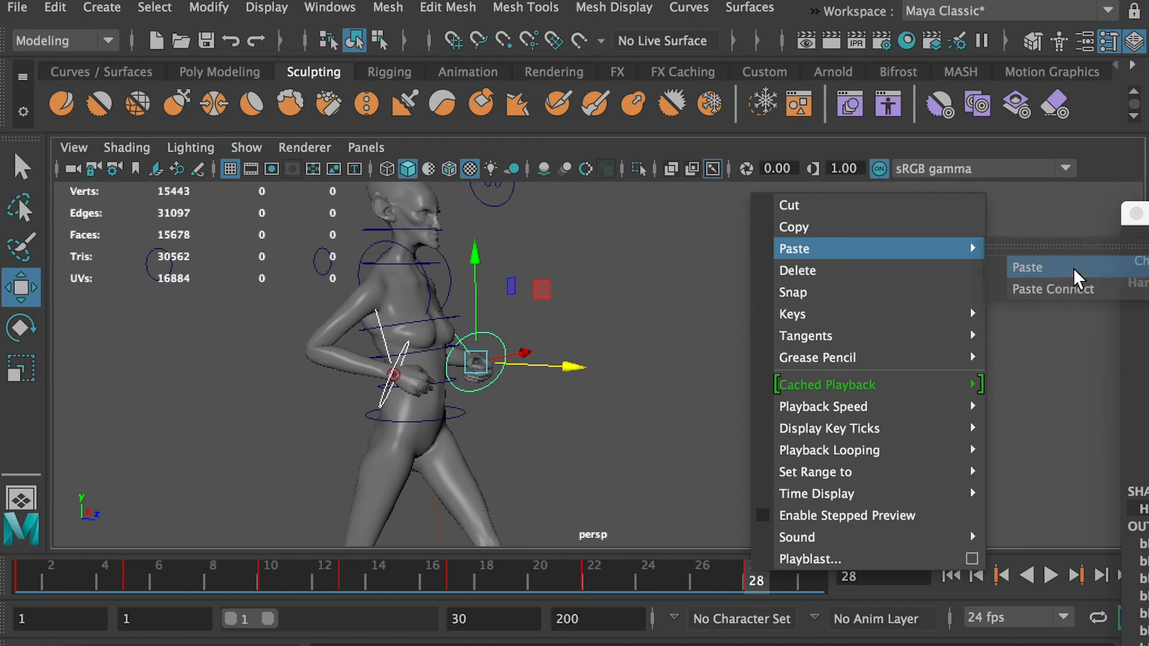
pyautogui.click(1071, 269)
# At frame 22, move both hand controls forward from the hips.
pyautogui.click(590, 576)
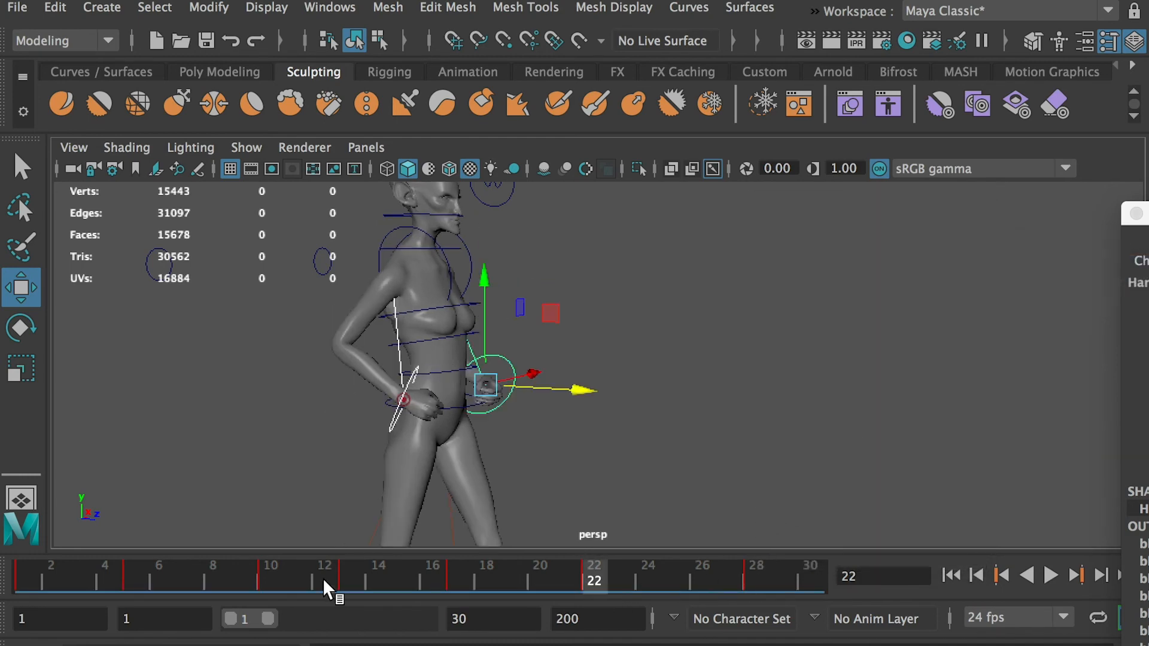
pyautogui.press('q')
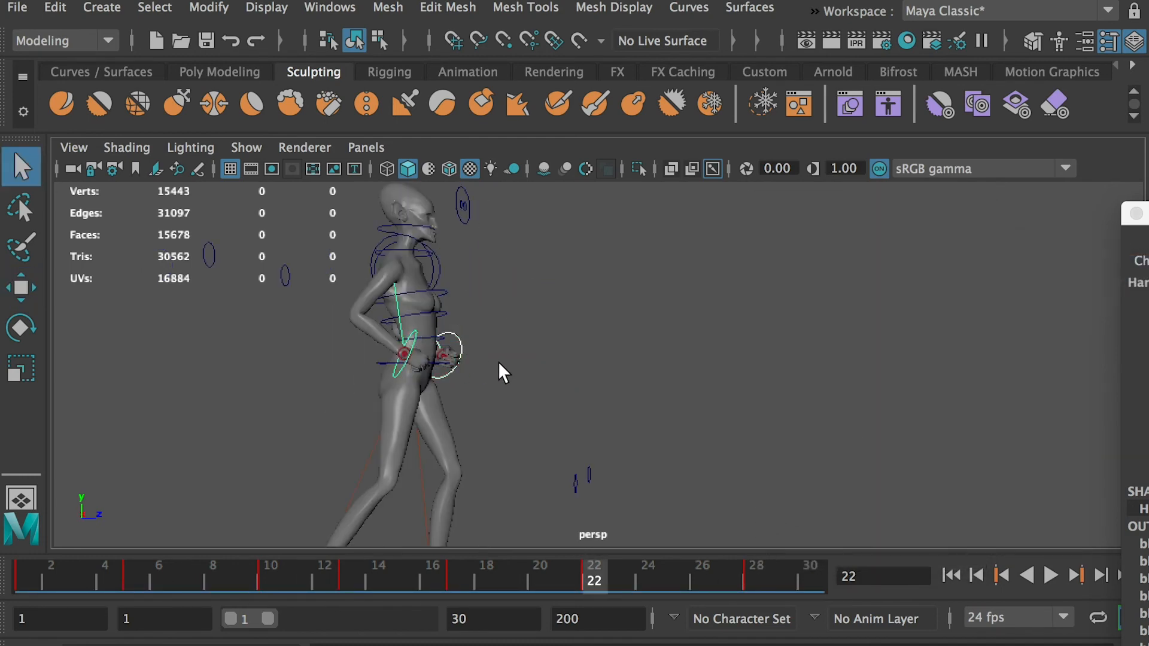
pyautogui.press('w')
pyautogui.moveTo(500, 351); pyautogui.dragTo(536, 351)
# Select both elbow controls, lower them at frame 5 and scrub to frame 10.
pyautogui.click(494, 332)
pyautogui.click(484, 350)
pyautogui.moveTo(471, 299); pyautogui.dragTo(395, 343)
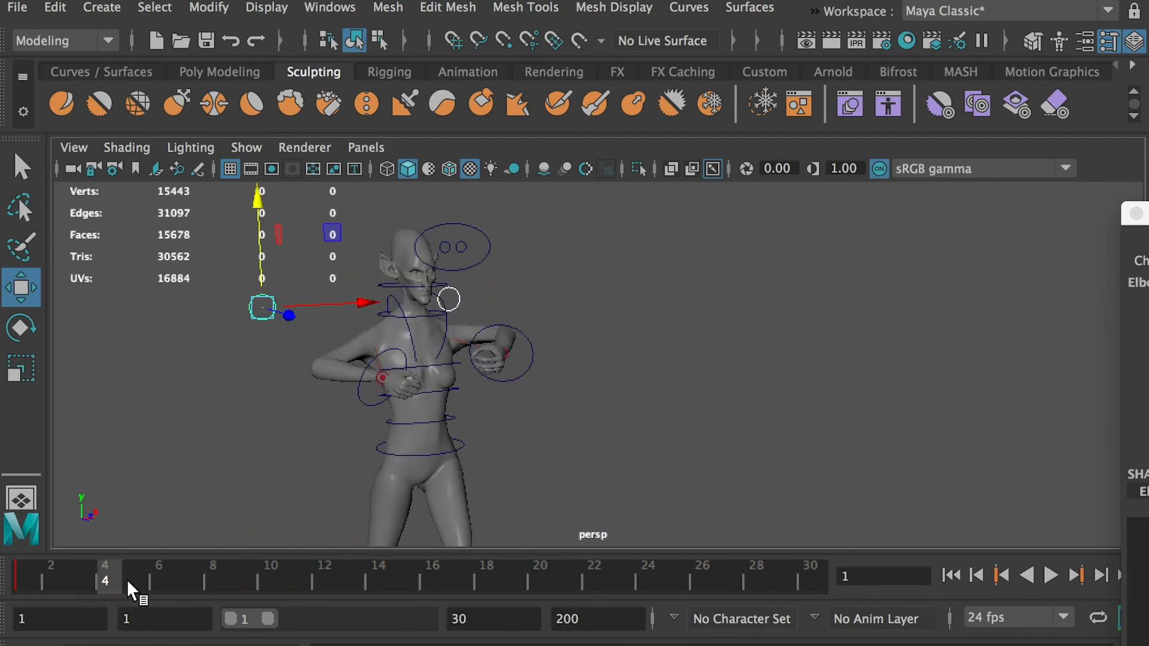
pyautogui.click(128, 579)
pyautogui.moveTo(257, 242); pyautogui.dragTo(234, 322)
pyautogui.moveTo(45, 576); pyautogui.dragTo(269, 580)
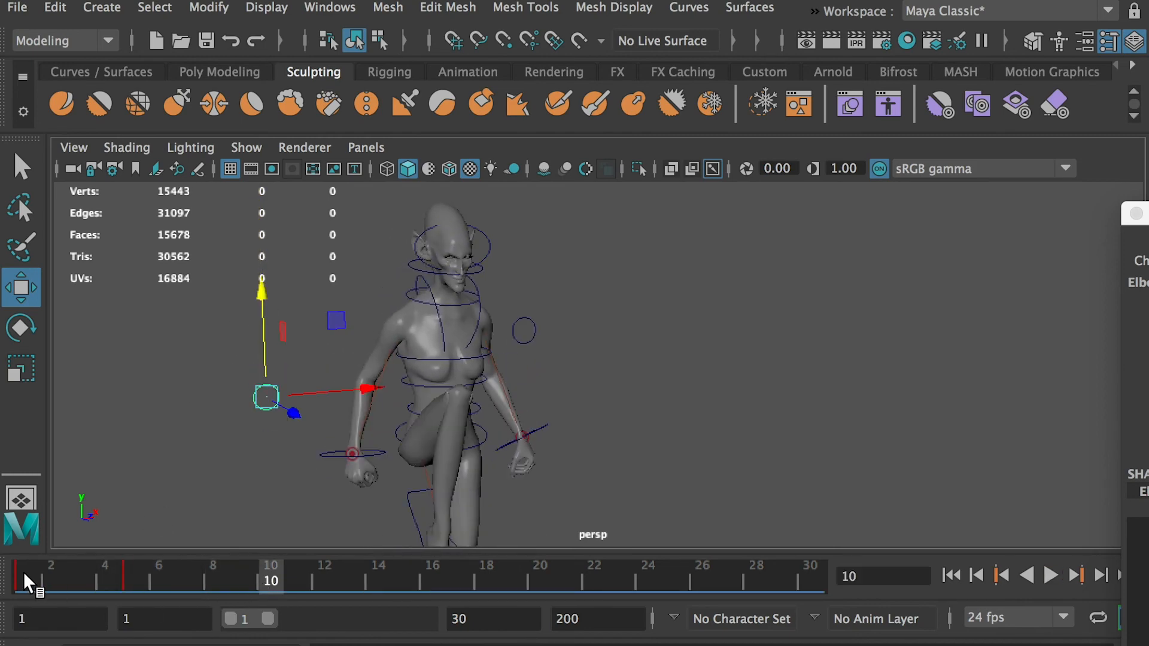
# Copy both elbow controls' keys from frame 1 and paste them at frame 10.
pyautogui.click(23, 574)
pyautogui.rightClick(23, 574)
pyautogui.click(90, 224)
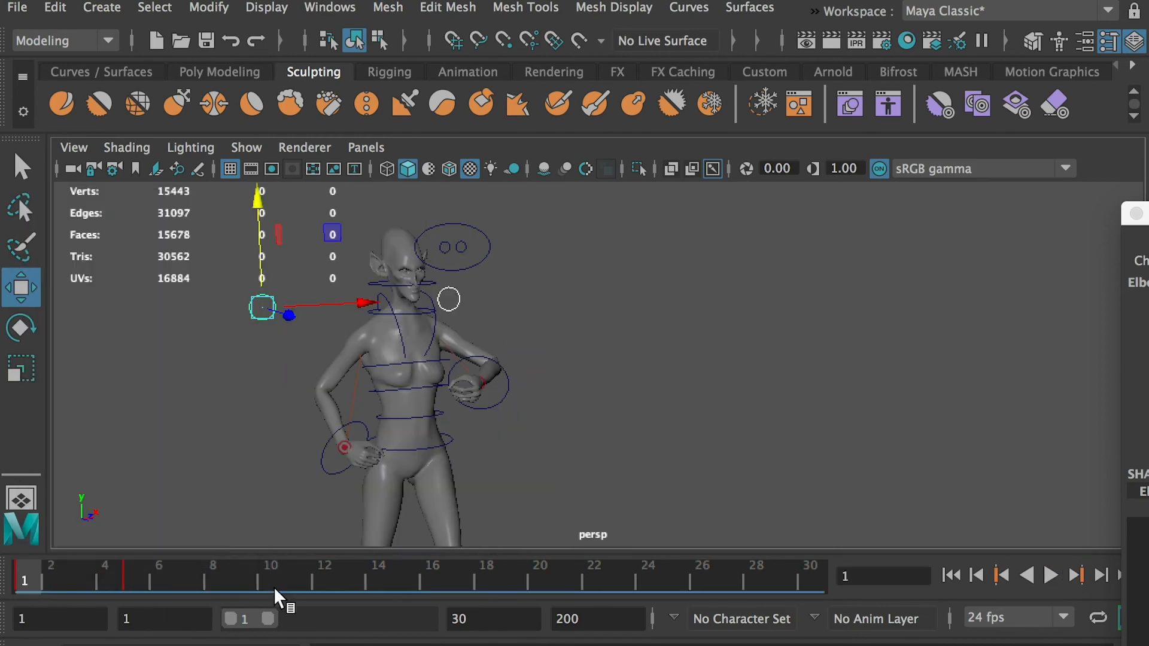
pyautogui.click(263, 577)
pyautogui.rightClick(263, 576)
pyautogui.moveTo(504, 261)
pyautogui.click(541, 271)
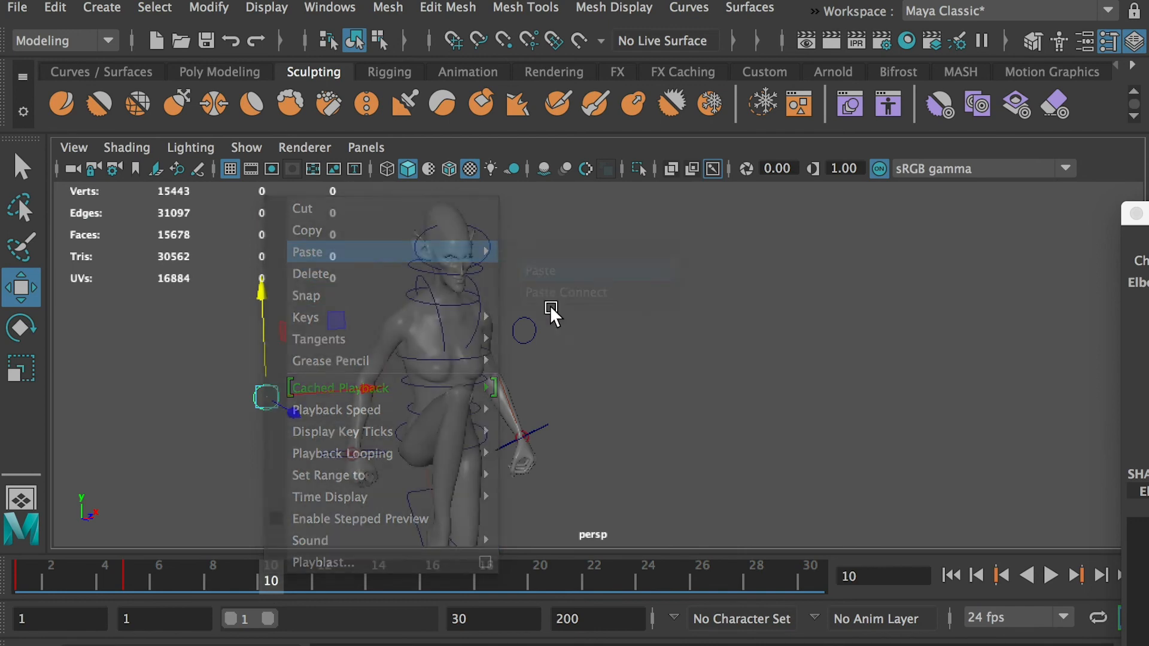
# Rotate the left hand control at frame 5 to reorient the raised fist, and scrub forward to frame 11.
pyautogui.click(127, 581)
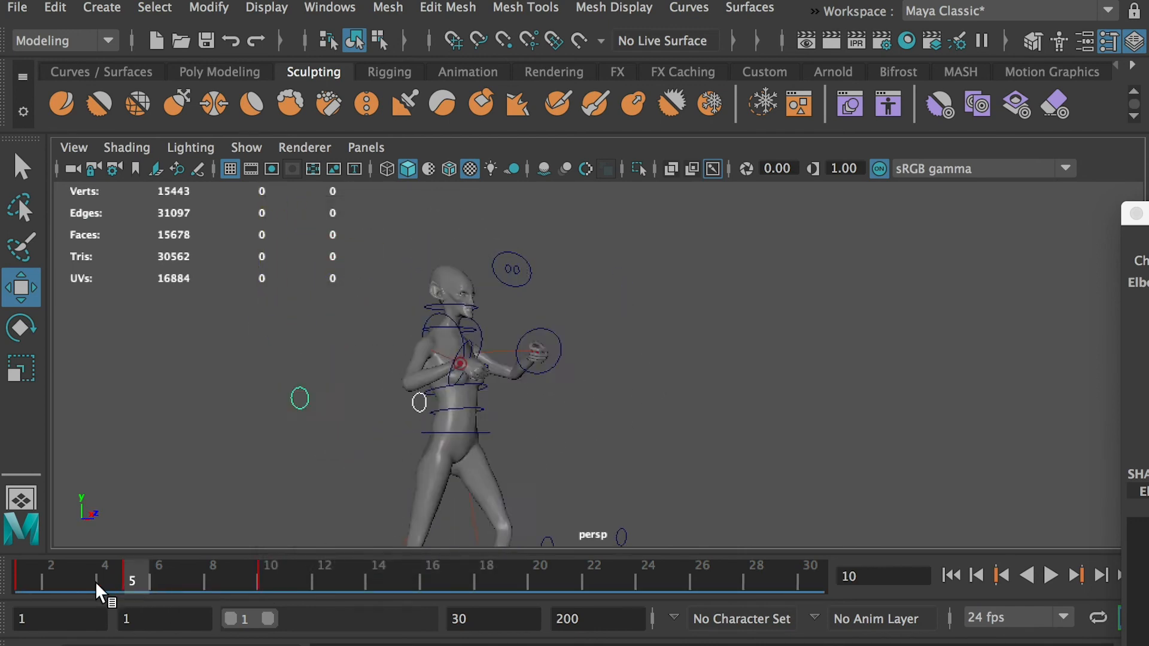
pyautogui.moveTo(95, 581); pyautogui.dragTo(139, 591)
pyautogui.scroll(5, 360, 504)
pyautogui.keyDown('alt'); pyautogui.moveTo(361, 504); pyautogui.dragTo(548, 414); pyautogui.keyUp('alt')
pyautogui.click(390, 361)
pyautogui.click(383, 366)
pyautogui.press('e')
pyautogui.moveTo(436, 374); pyautogui.dragTo(512, 491)
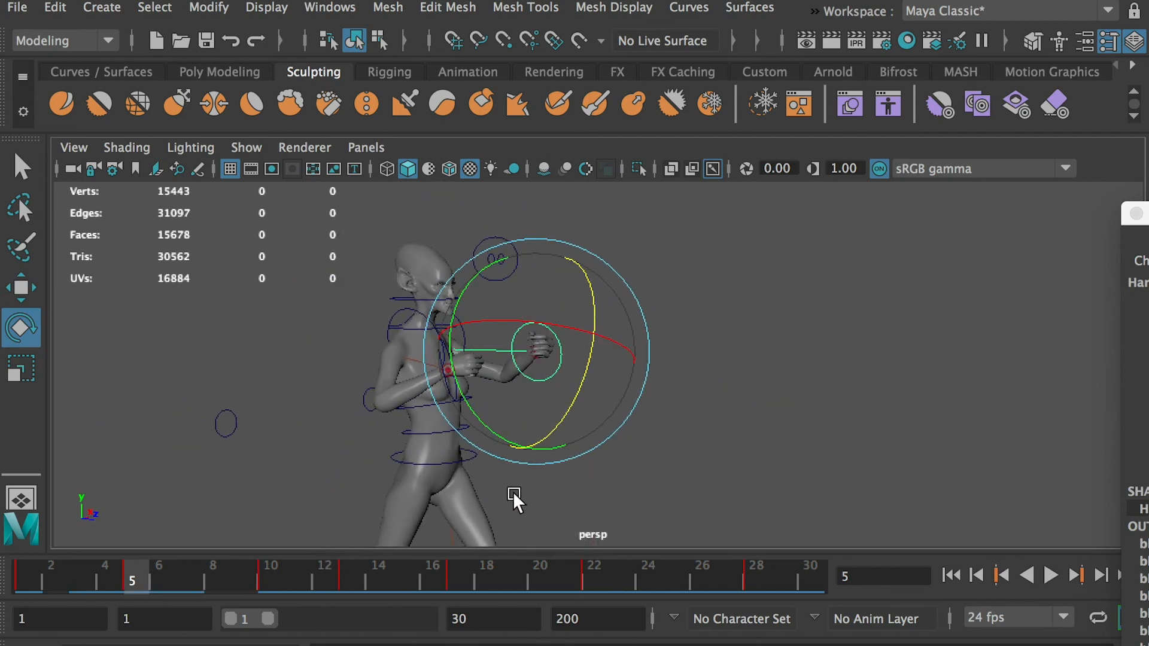
pyautogui.moveTo(130, 581); pyautogui.dragTo(300, 578)
pyautogui.keyDown('alt'); pyautogui.moveTo(483, 502); pyautogui.dragTo(368, 430, button='middle'); pyautogui.keyUp('alt')
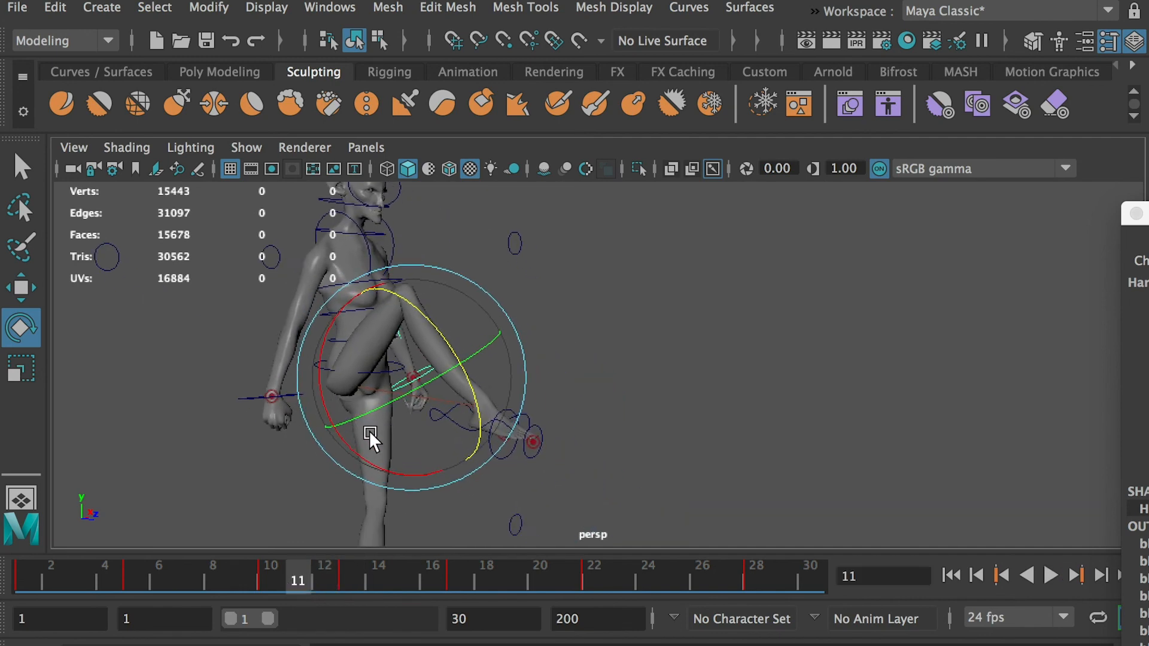
# At frame 13, rotate the kicking foot control more upright and reposition it slightly higher at the end of the extended leg.
pyautogui.moveTo(302, 576); pyautogui.dragTo(343, 570)
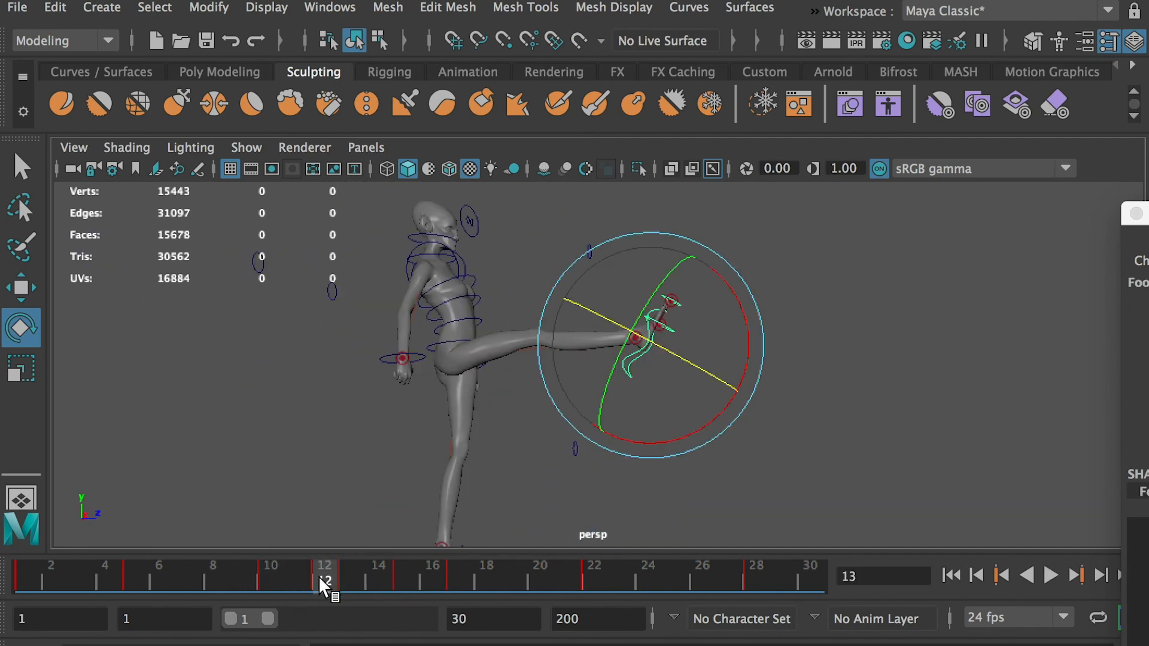
pyautogui.moveTo(318, 576); pyautogui.dragTo(351, 577)
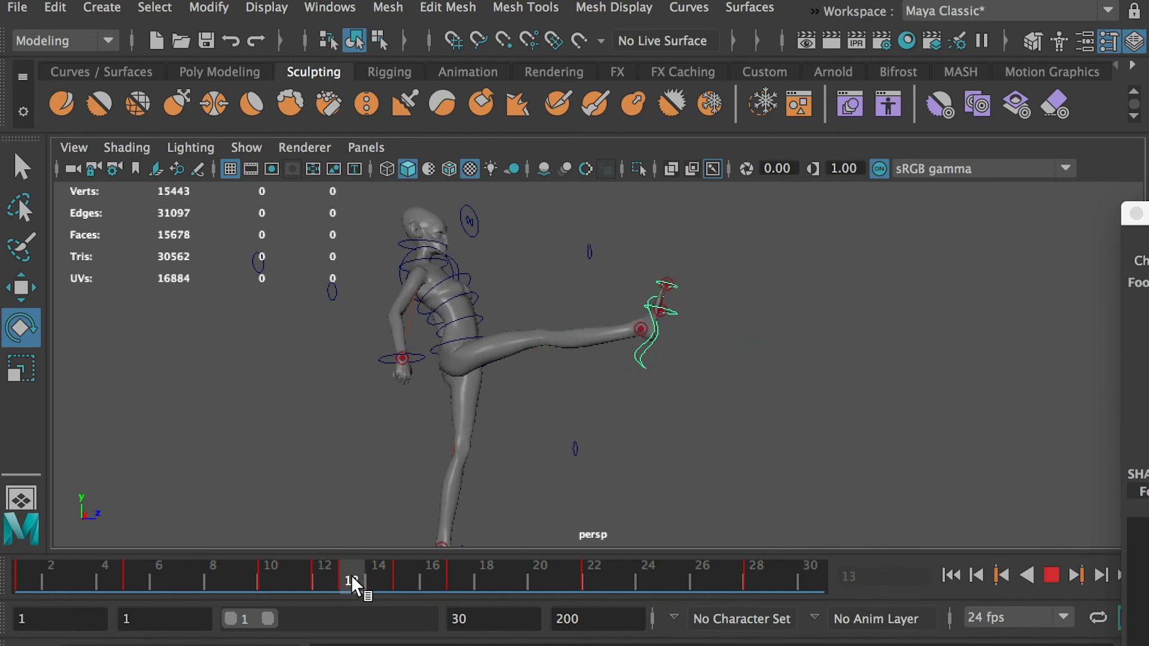
pyautogui.moveTo(698, 419); pyautogui.dragTo(712, 387)
pyautogui.press('w')
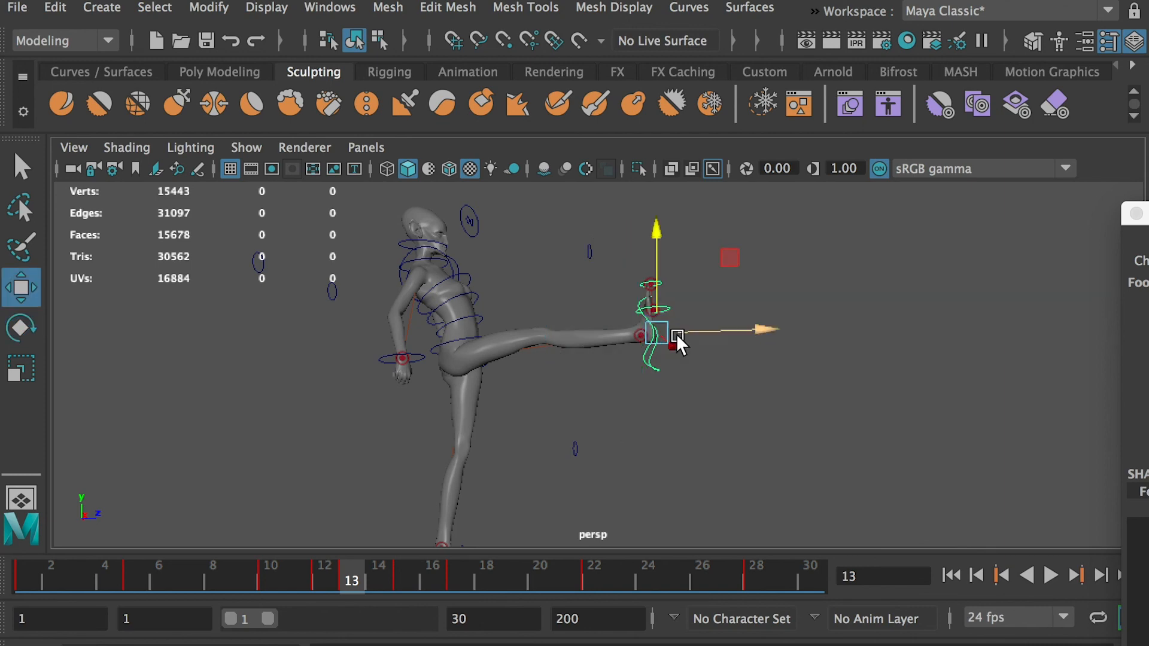
pyautogui.keyDown('alt'); pyautogui.moveTo(677, 334); pyautogui.dragTo(599, 354); pyautogui.keyUp('alt')
pyautogui.moveTo(745, 322); pyautogui.dragTo(744, 321)
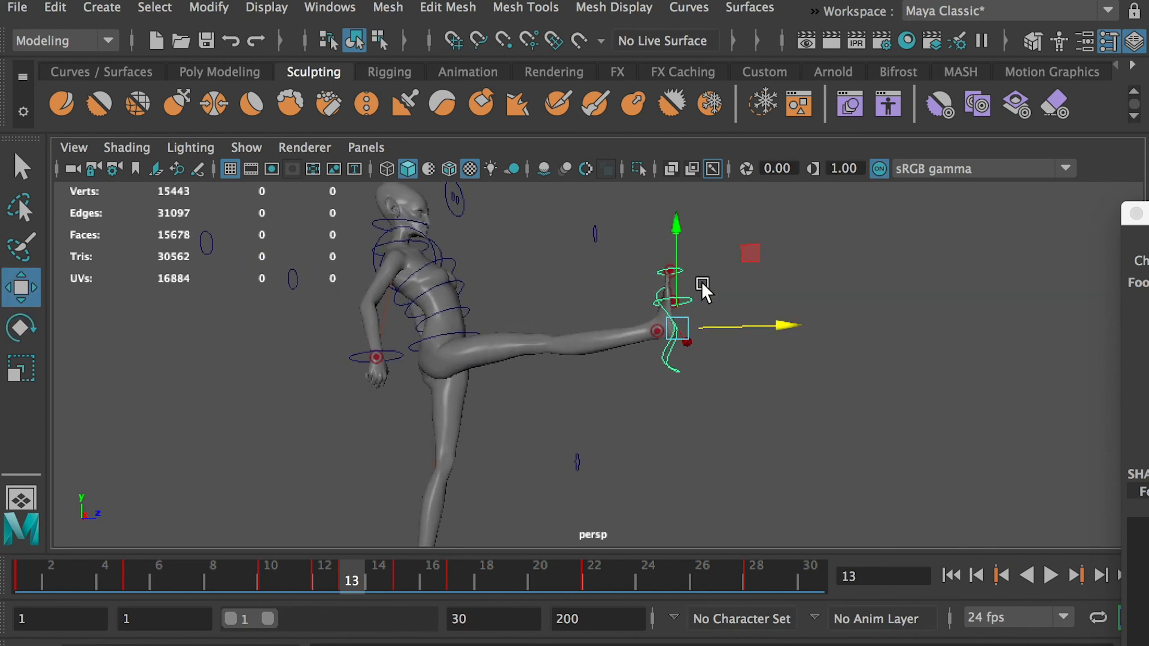
pyautogui.moveTo(674, 276); pyautogui.dragTo(673, 271)
pyautogui.moveTo(719, 308); pyautogui.dragTo(719, 309)
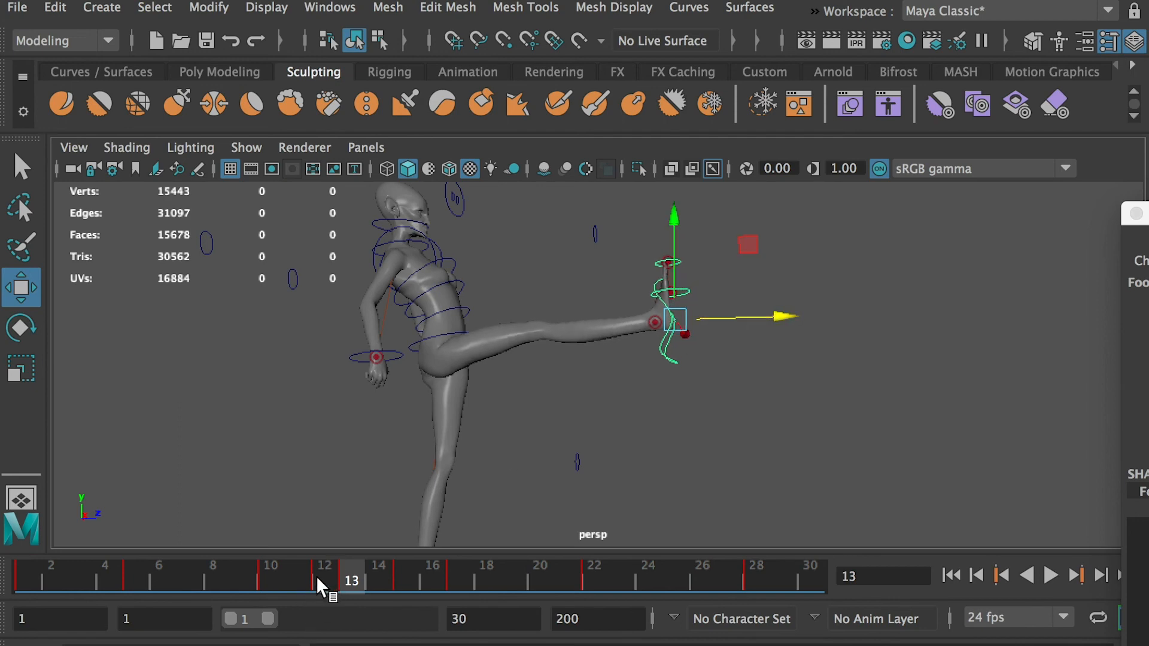
# At frame 12, rotate the kicking foot control upright and move it up and slightly forward to straighten the leg.
pyautogui.click(316, 576)
pyautogui.press('r')
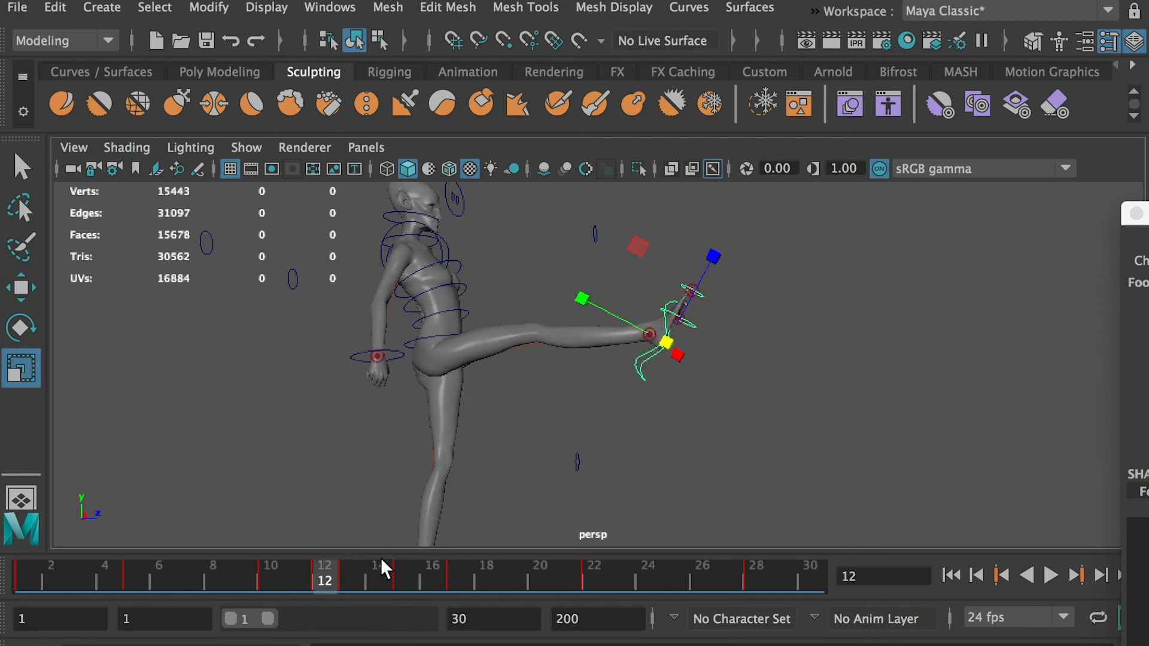
pyautogui.press('e')
pyautogui.moveTo(701, 432); pyautogui.dragTo(727, 396)
pyautogui.press('w')
pyautogui.moveTo(663, 302); pyautogui.dragTo(665, 281)
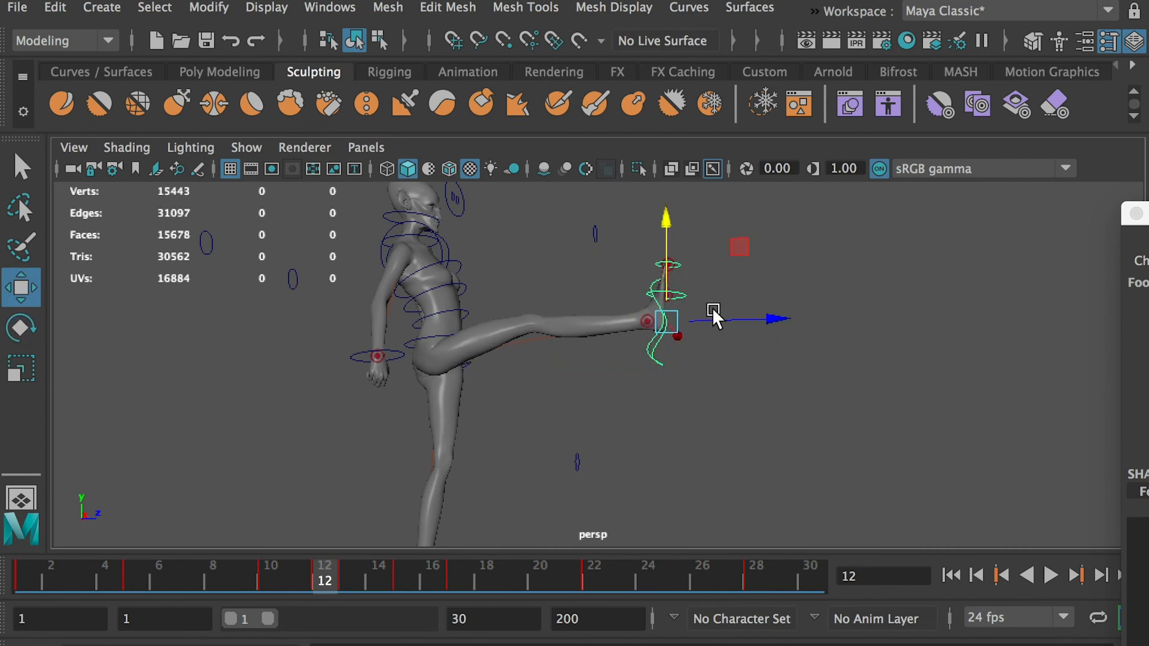
pyautogui.moveTo(713, 314); pyautogui.dragTo(725, 320)
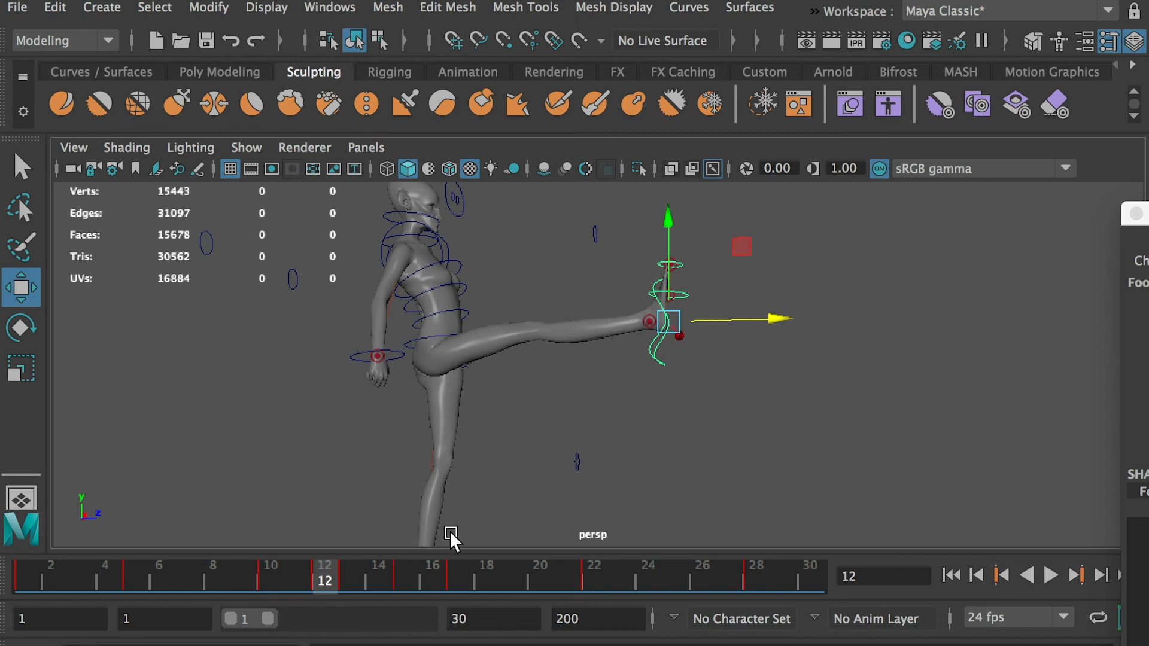
pyautogui.moveTo(322, 576)
pyautogui.mouseDown()
pyautogui.moveTo(365, 567)
pyautogui.moveTo(304, 567)
pyautogui.moveTo(447, 573)
pyautogui.moveTo(133, 568)
pyautogui.mouseUp()
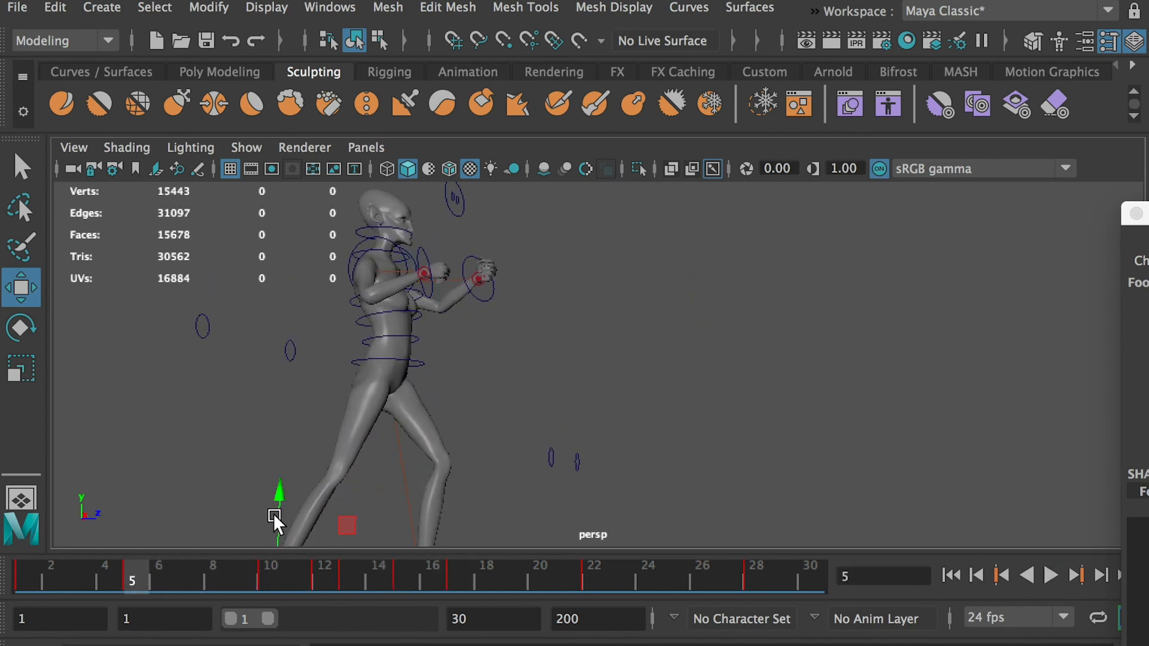
# Copy the hip control's key from frame 1 and paste it at frame 28.
pyautogui.click(25, 566)
pyautogui.rightClick(29, 565)
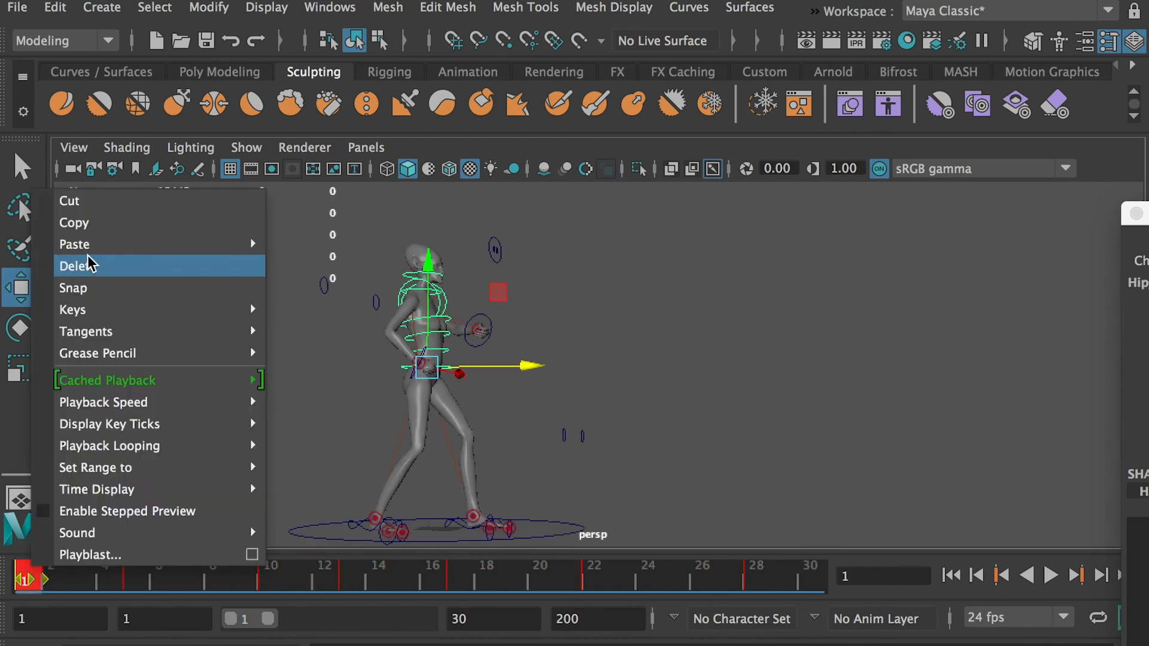
pyautogui.click(71, 225)
pyautogui.click(744, 576)
pyautogui.rightClick(745, 576)
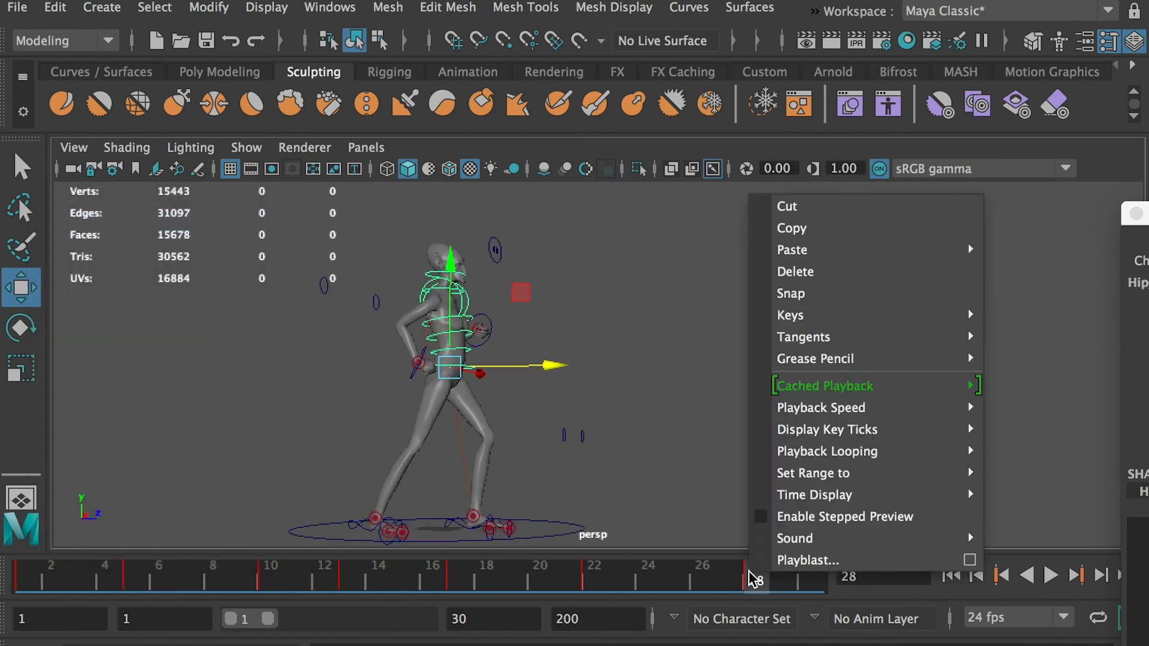
pyautogui.moveTo(796, 250)
pyautogui.click(1042, 268)
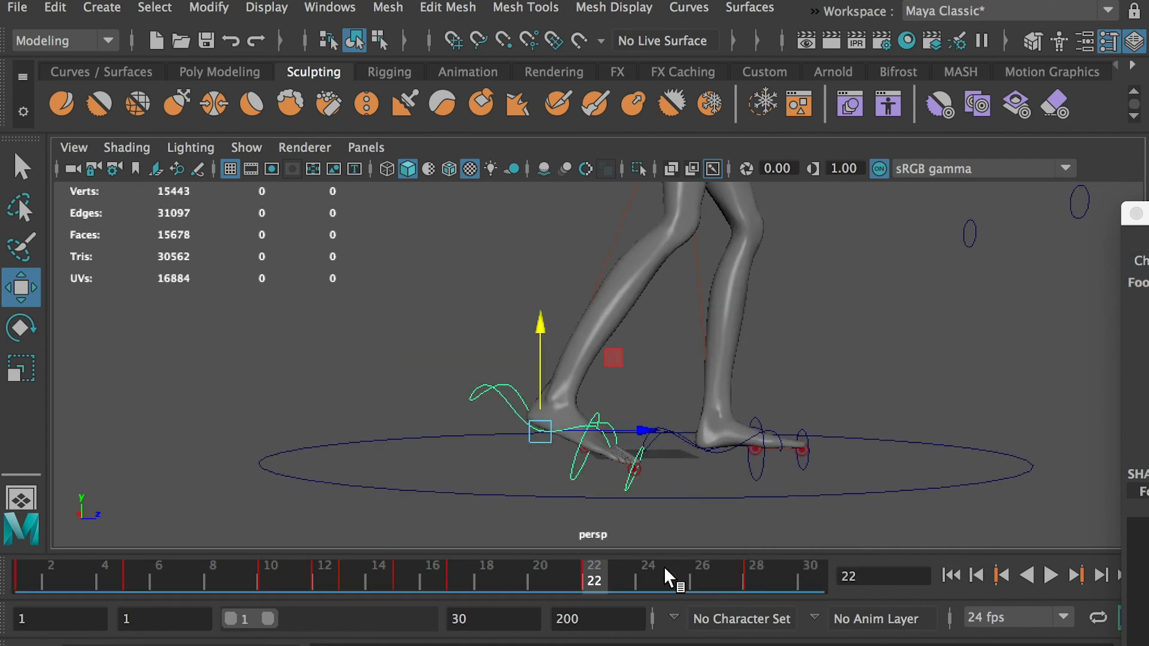
# Copy the kicking foot control's key from frame 28 and paste it at frame 24.
pyautogui.click(641, 584)
pyautogui.moveTo(640, 583); pyautogui.dragTo(755, 579)
pyautogui.rightClick(755, 578)
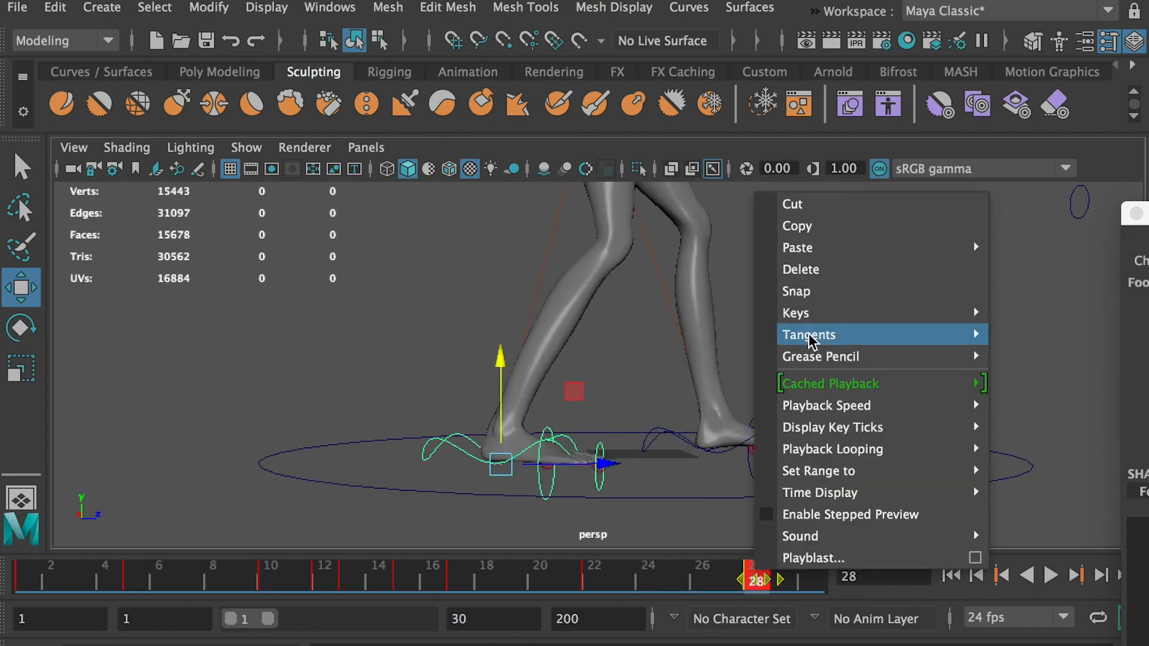
pyautogui.click(798, 227)
pyautogui.click(648, 579)
pyautogui.rightClick(648, 580)
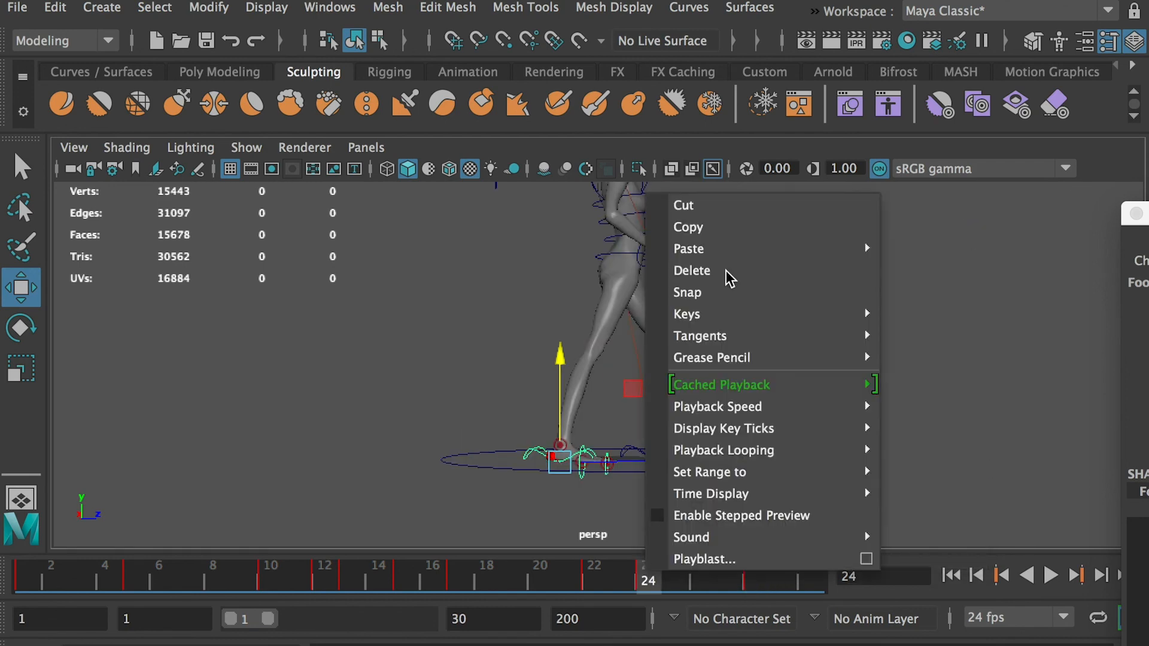
pyautogui.moveTo(778, 248)
pyautogui.click(922, 268)
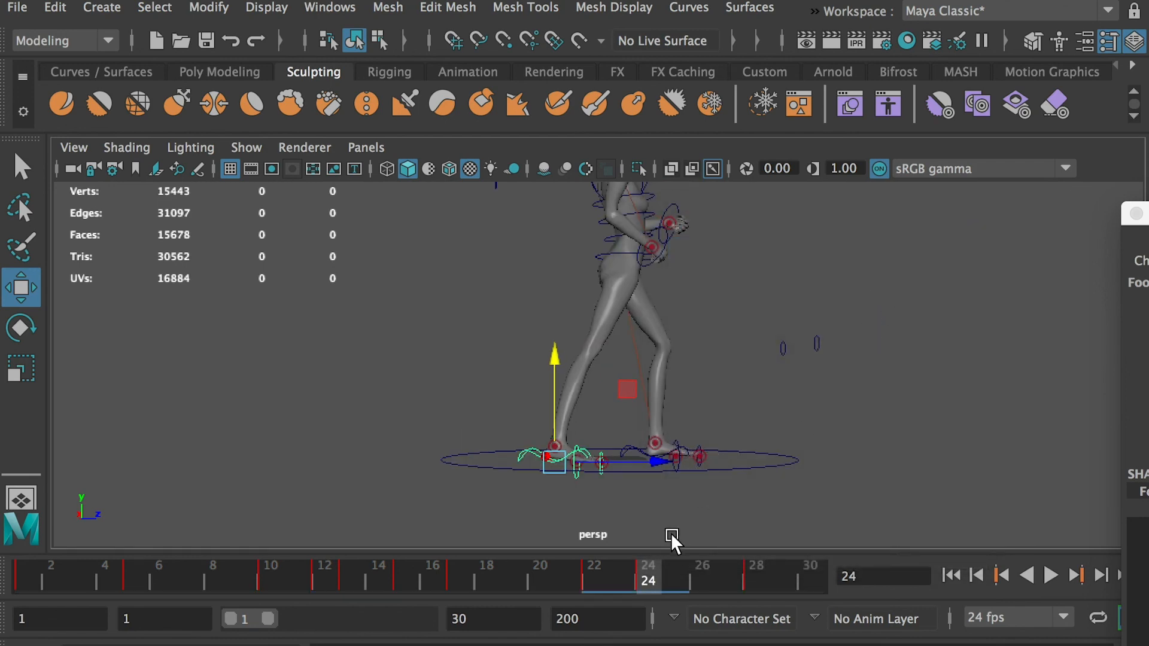
# At frame 22, raise the returning kicking foot control and adjust its forward position, and scrub back to frame 18.
pyautogui.moveTo(608, 570)
pyautogui.mouseDown()
pyautogui.moveTo(788, 578)
pyautogui.moveTo(647, 573)
pyautogui.mouseUp()
pyautogui.moveTo(652, 461)
pyautogui.keyDown('alt'); pyautogui.mouseDown()
pyautogui.moveTo(651, 448)
pyautogui.moveTo(667, 460)
pyautogui.mouseUp(); pyautogui.keyUp('alt')
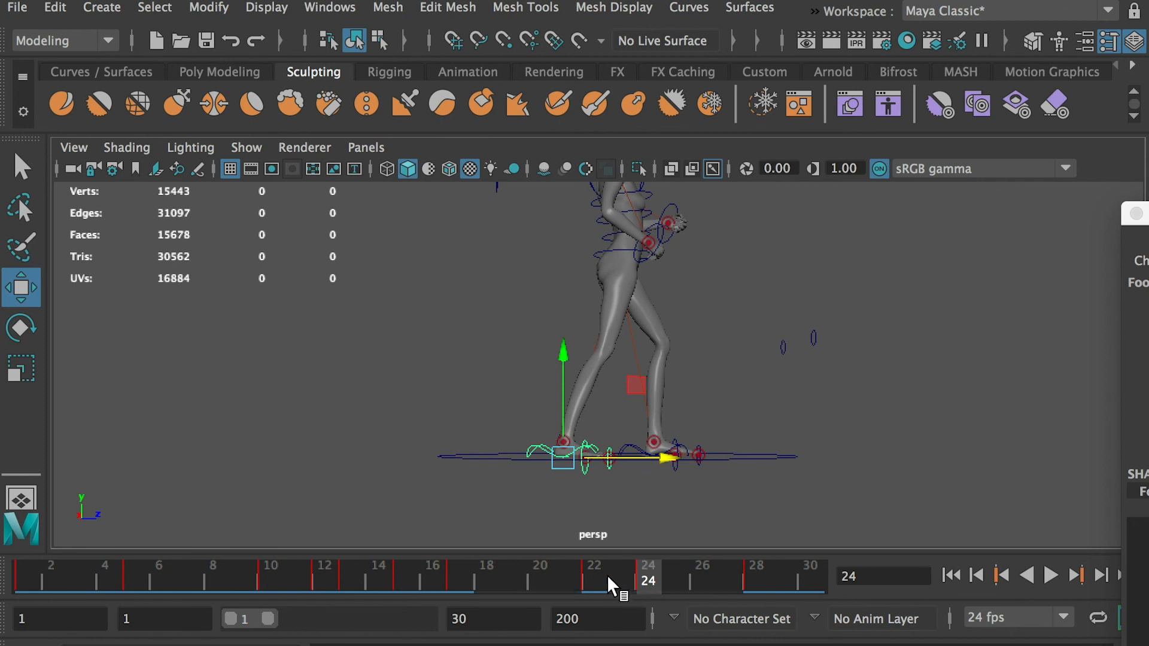
pyautogui.hotkey('alt', 'v')
pyautogui.moveTo(746, 581); pyautogui.dragTo(595, 569)
pyautogui.keyDown('alt'); pyautogui.moveTo(595, 530); pyautogui.dragTo(562, 519); pyautogui.keyUp('alt')
pyautogui.moveTo(618, 441); pyautogui.dragTo(630, 441)
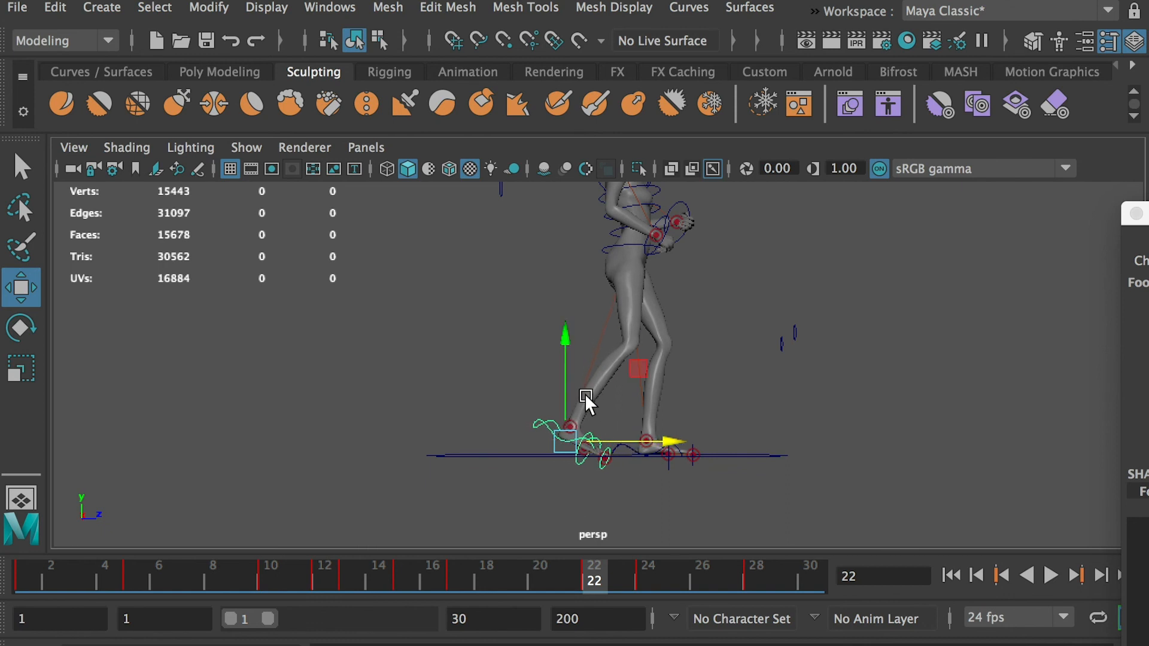
pyautogui.moveTo(568, 395); pyautogui.dragTo(570, 389)
pyautogui.click(648, 426)
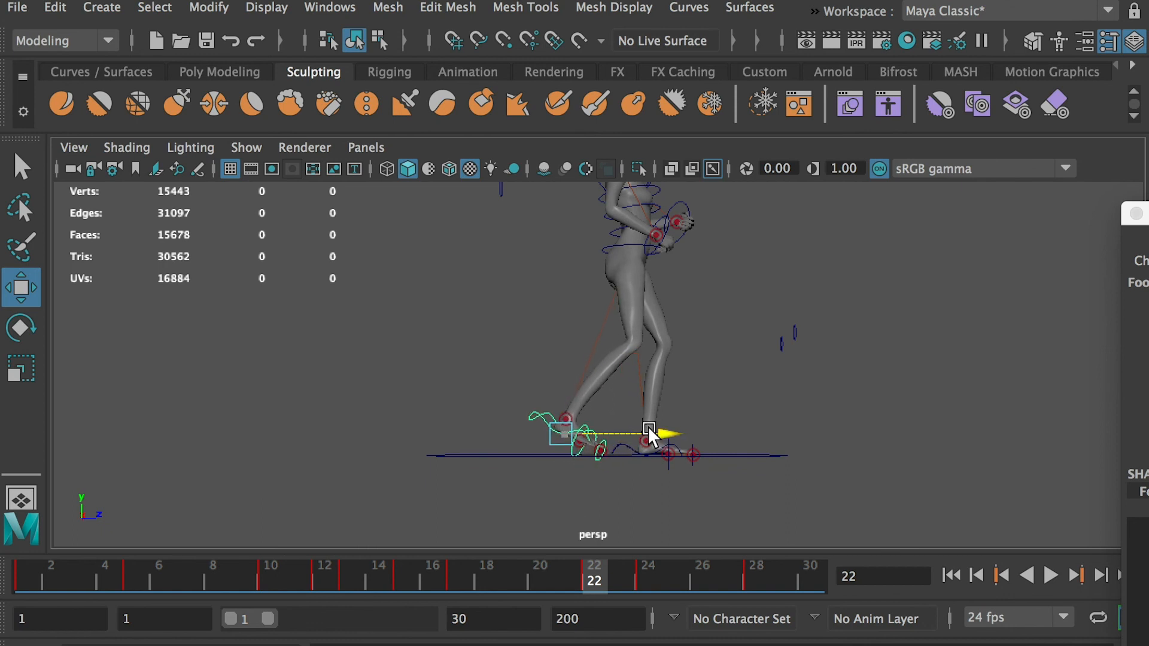
pyautogui.moveTo(647, 426); pyautogui.dragTo(648, 426)
pyautogui.moveTo(597, 572); pyautogui.dragTo(487, 572)
# Select all NURBS curve controls in the scene and select their animation keys in the Graph Editor.
pyautogui.click(154, 7)
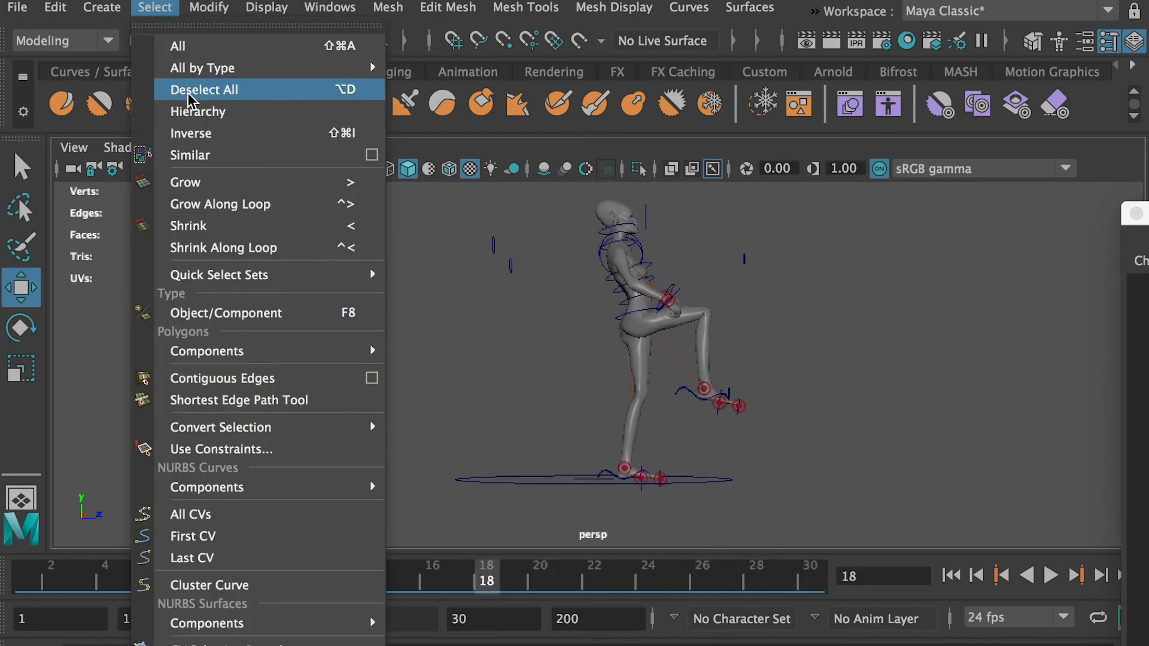
pyautogui.moveTo(200, 69)
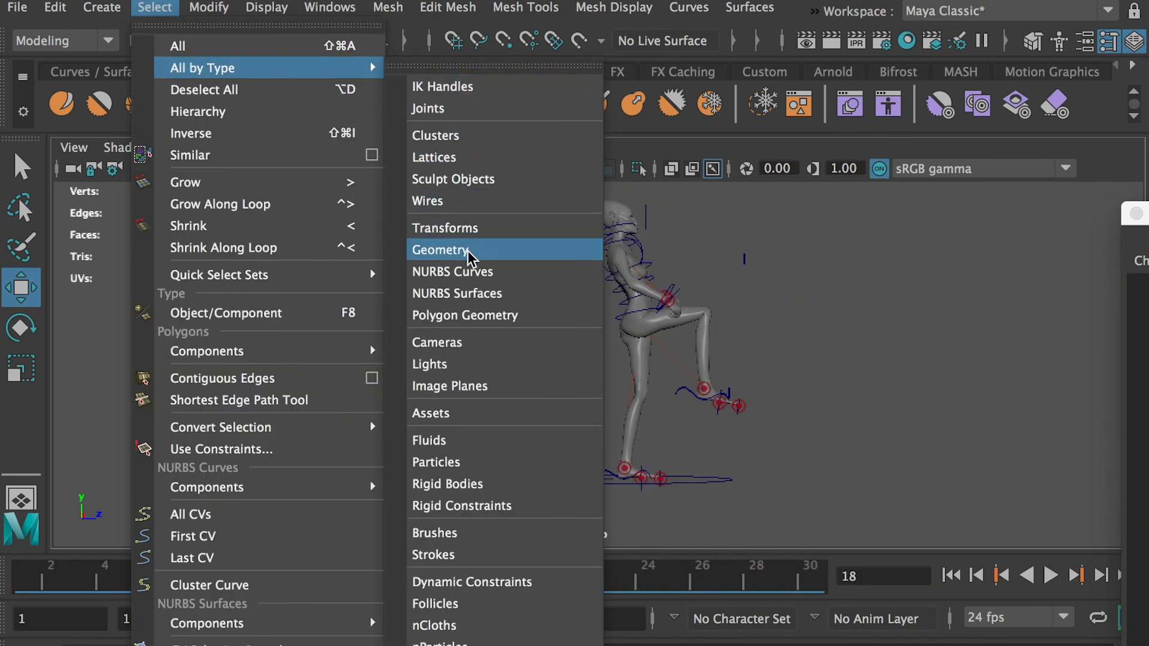
pyautogui.click(470, 270)
pyautogui.moveTo(1003, 571); pyautogui.dragTo(437, 186)
pyautogui.moveTo(1075, 293); pyautogui.dragTo(164, 513)
pyautogui.moveTo(473, 194); pyautogui.dragTo(841, 502)
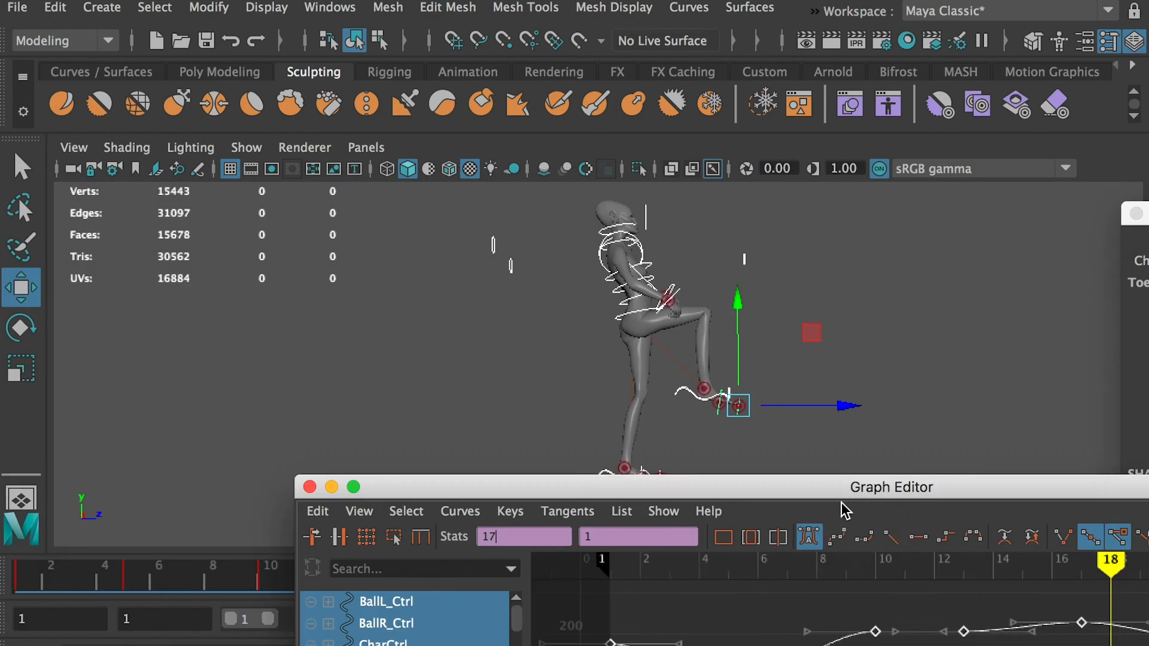